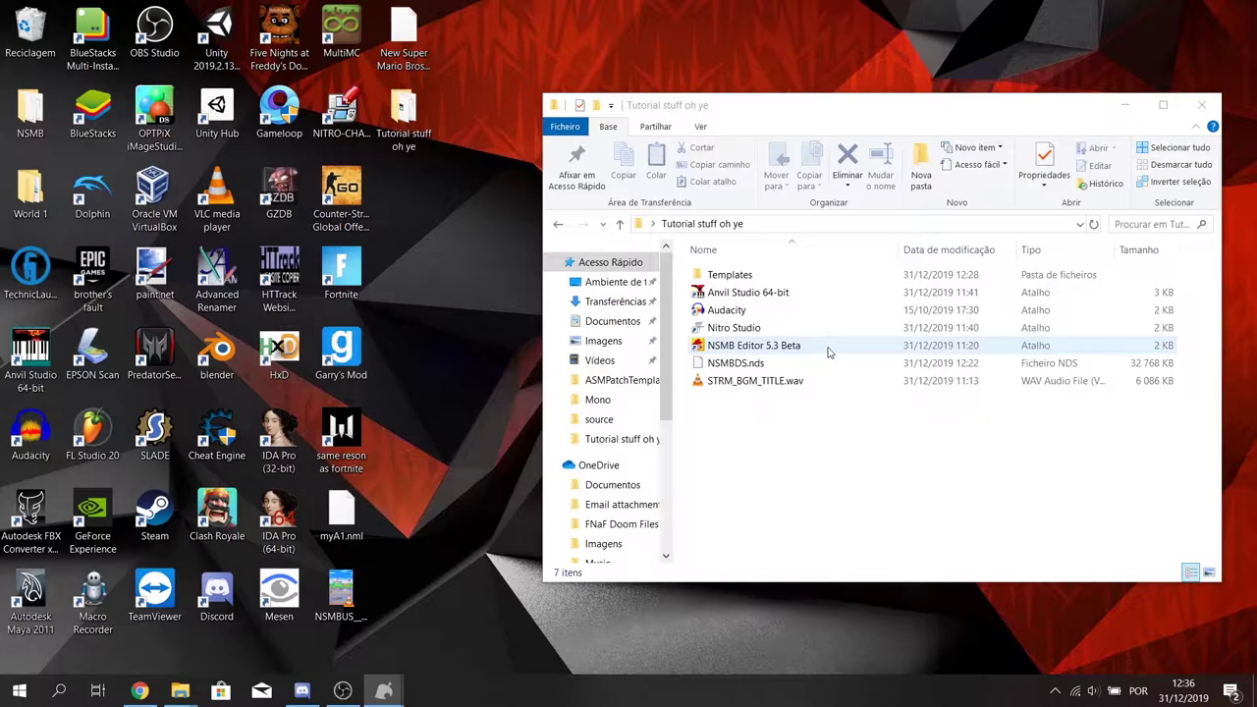
- Launch NSMB Editor 5.3 Beta and open the NSMBDS.nds ROM from the Tutorial stuff oh ye folder
left_click(808, 353)
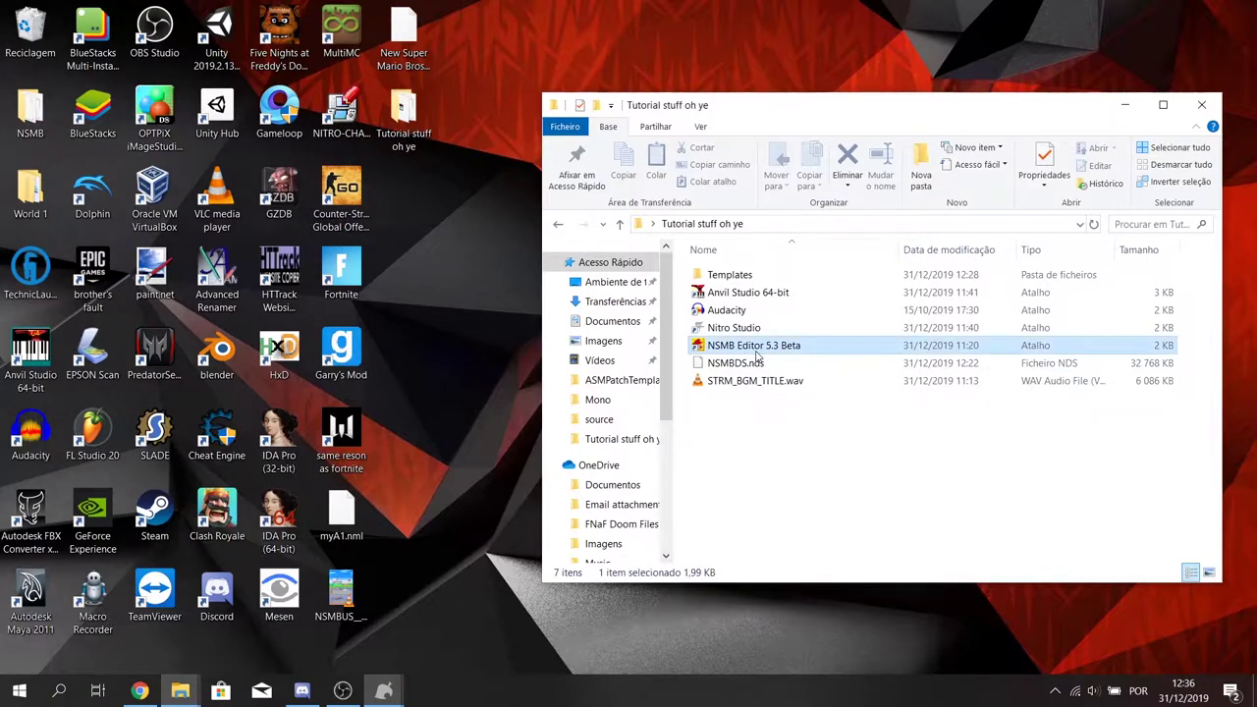
double_click(838, 354)
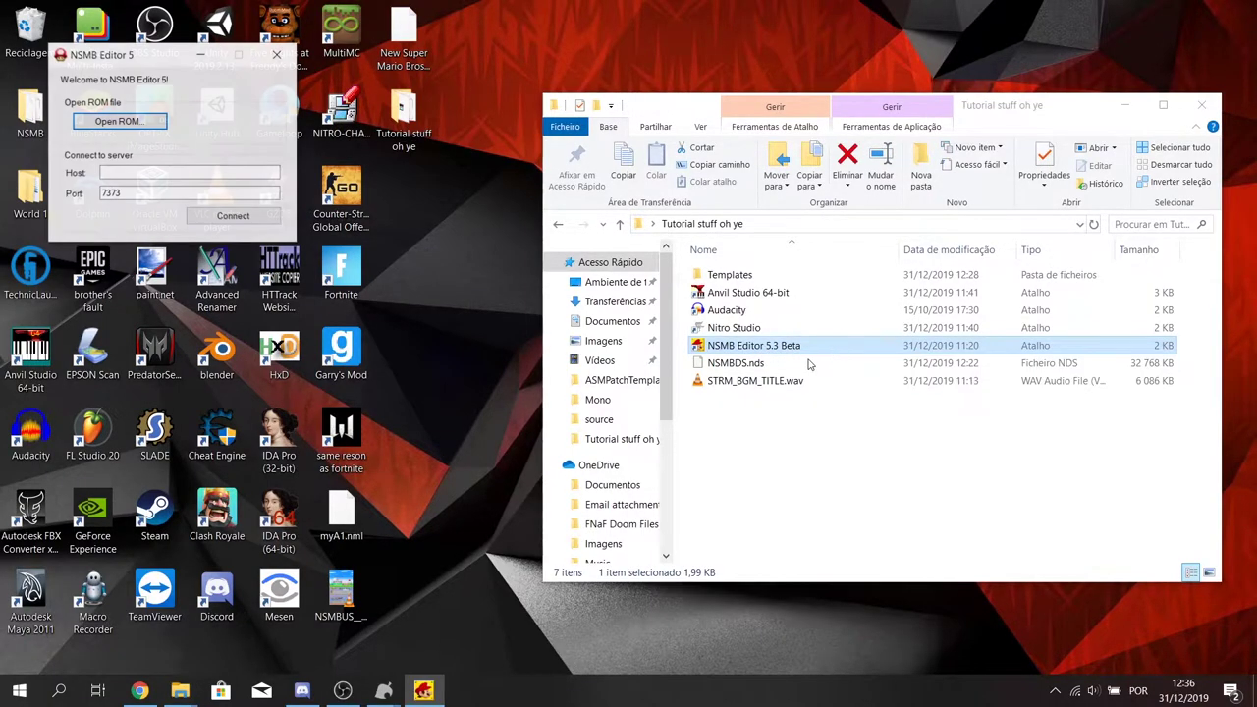
left_click(143, 125)
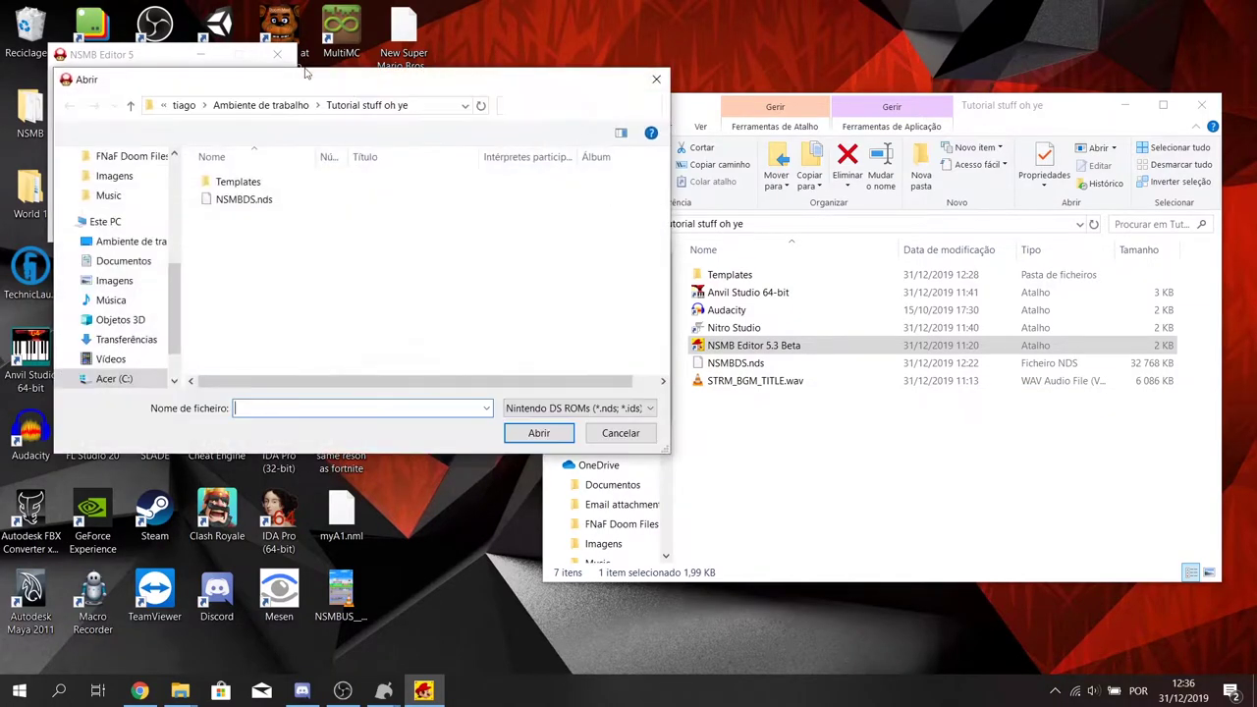
double_click(315, 201)
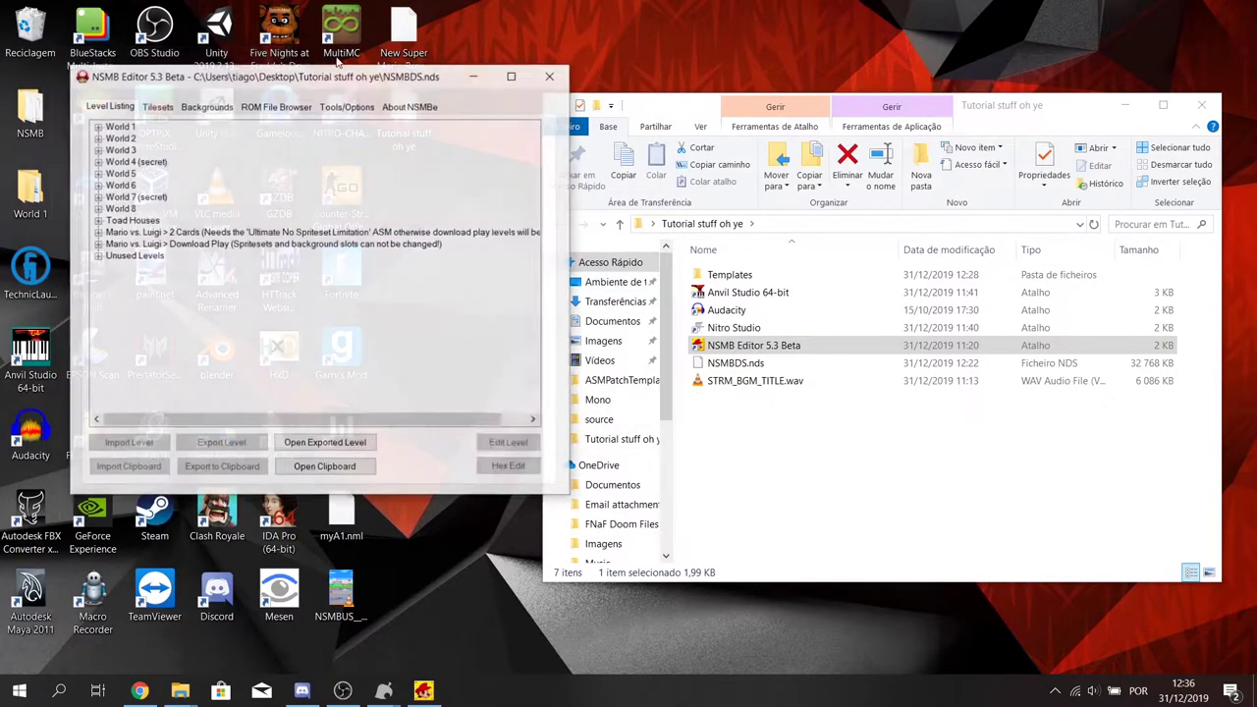
- Extract sound_data.sdat from the ROM's root folder into the Tutorial stuff oh ye folder, and minimize the editor
left_click(307, 104)
left_click(164, 243)
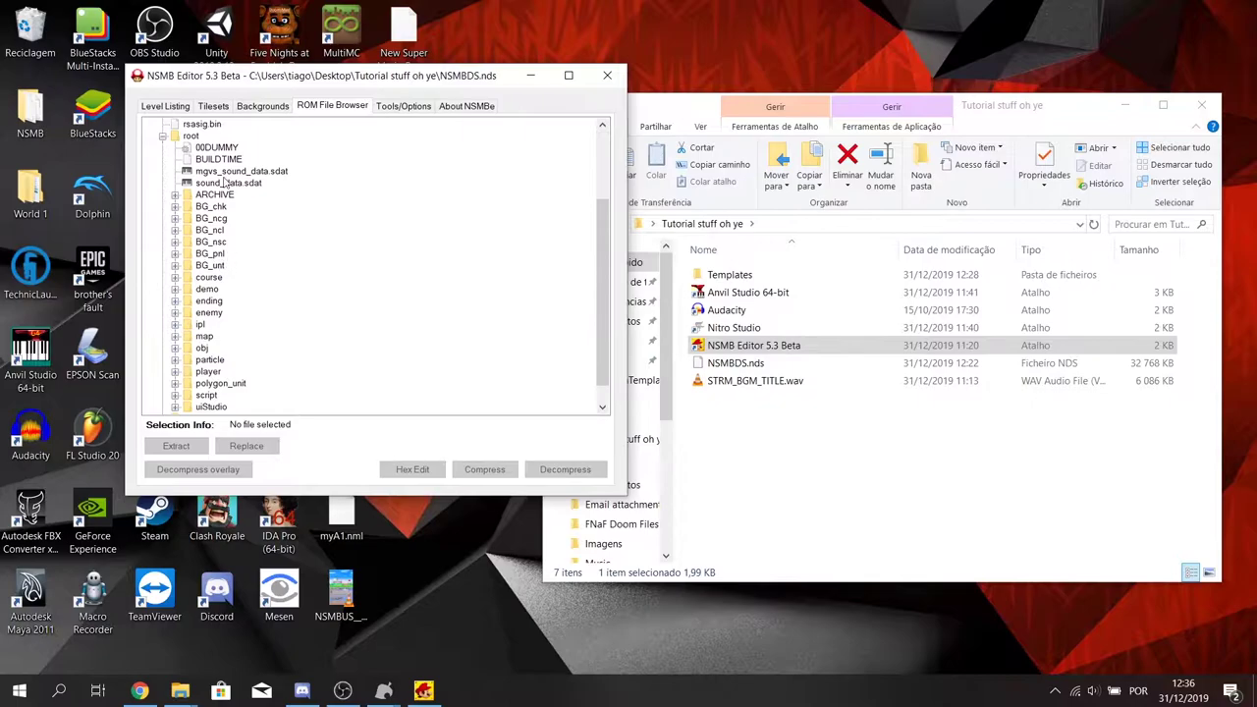
left_click_drag(840, 466, 839, 465)
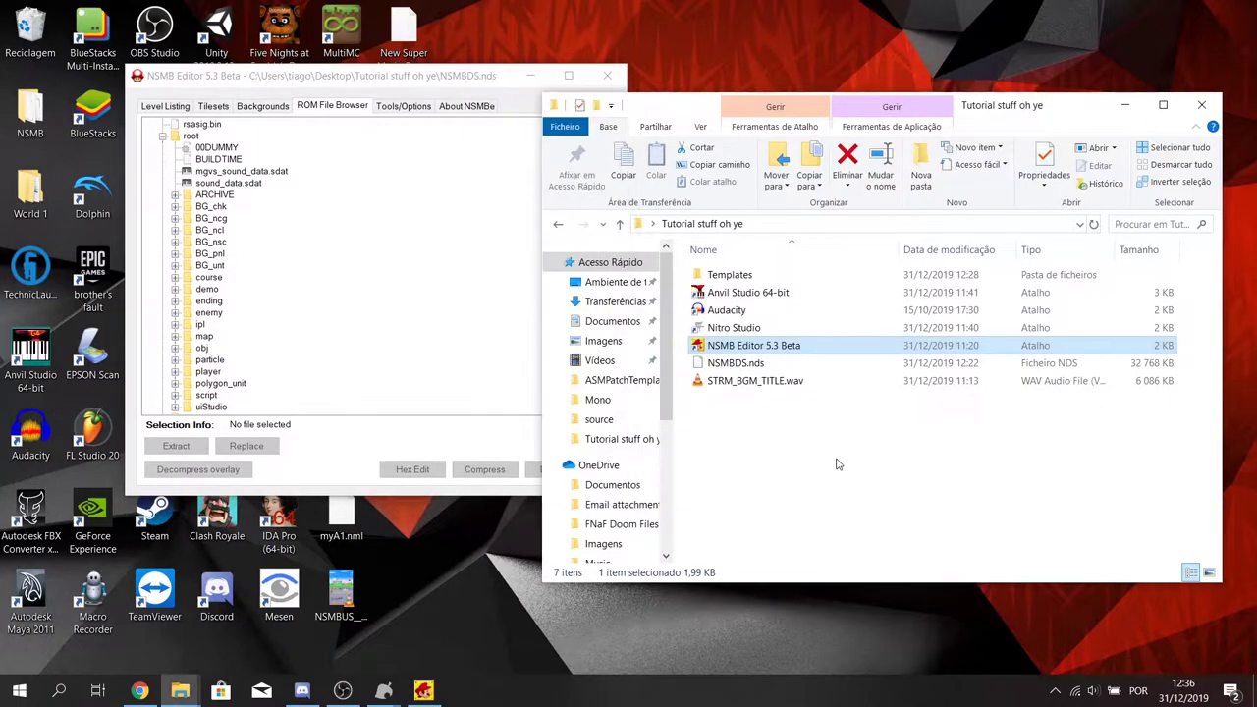
left_click(439, 78)
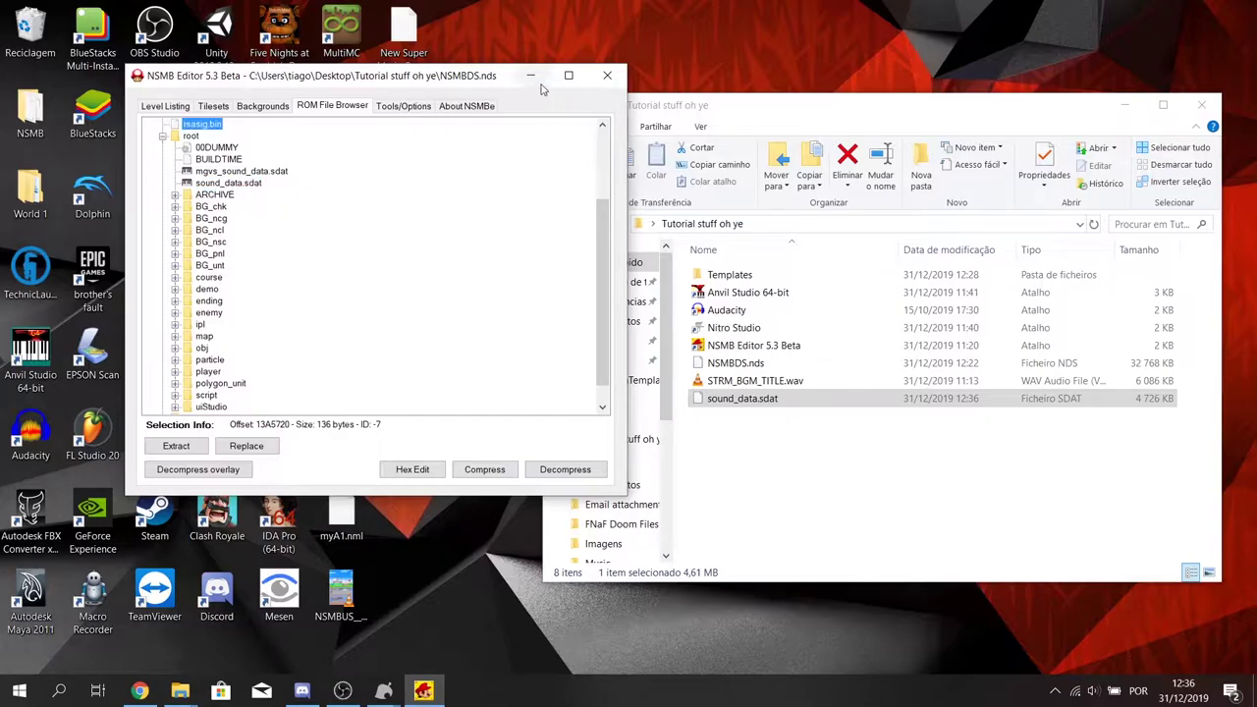
left_click(531, 76)
- Launch Nitro Studio and open sound_data.sdat from the Tutorial stuff oh ye folder
left_click_drag(718, 114, 517, 82)
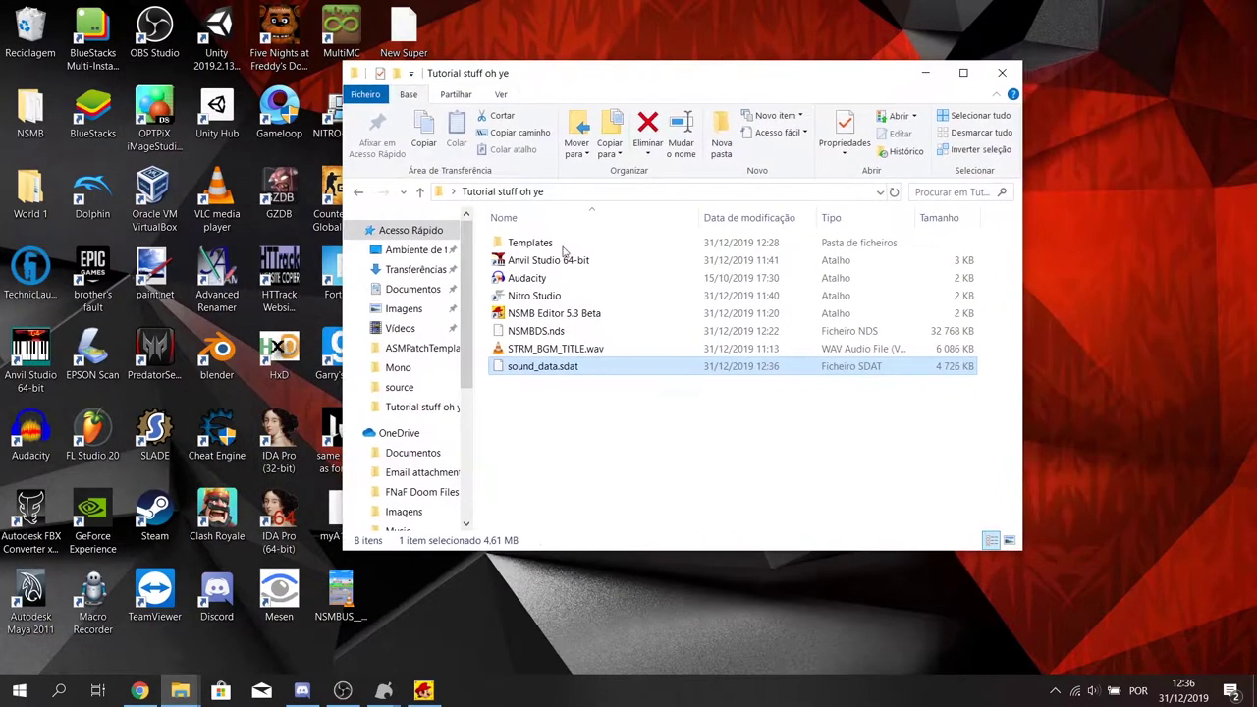
double_click(565, 296)
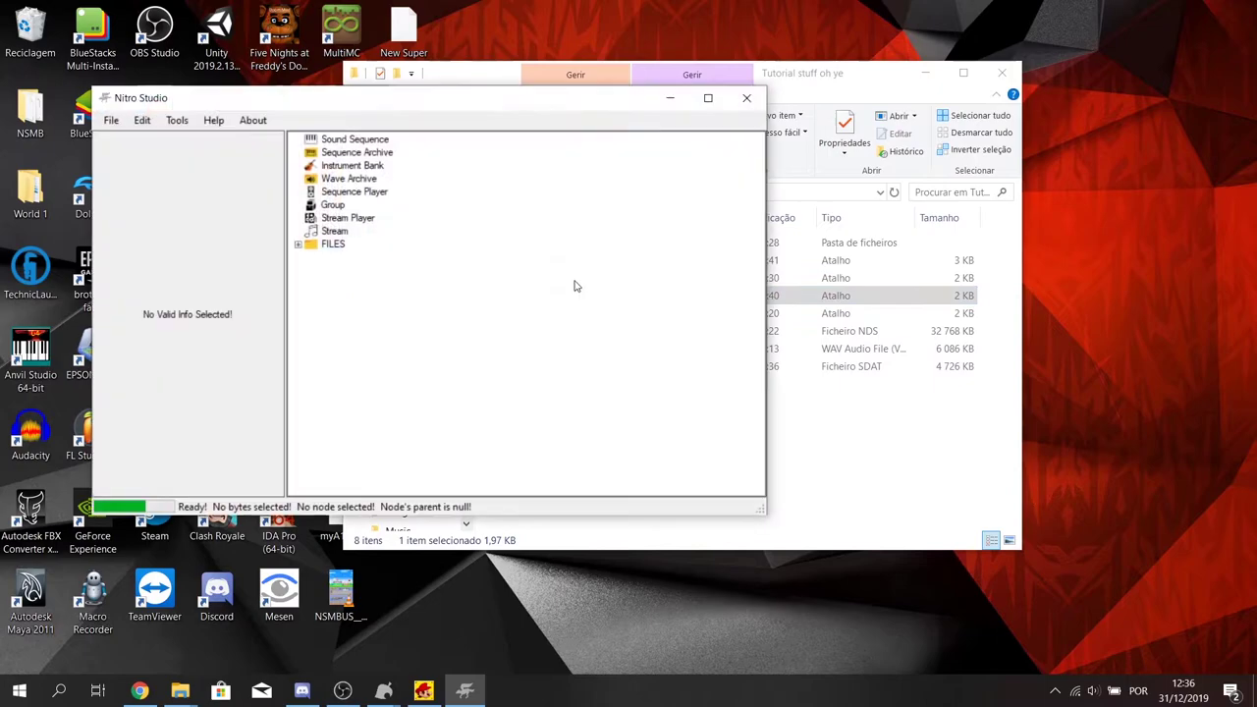
left_click(113, 120)
left_click(130, 156)
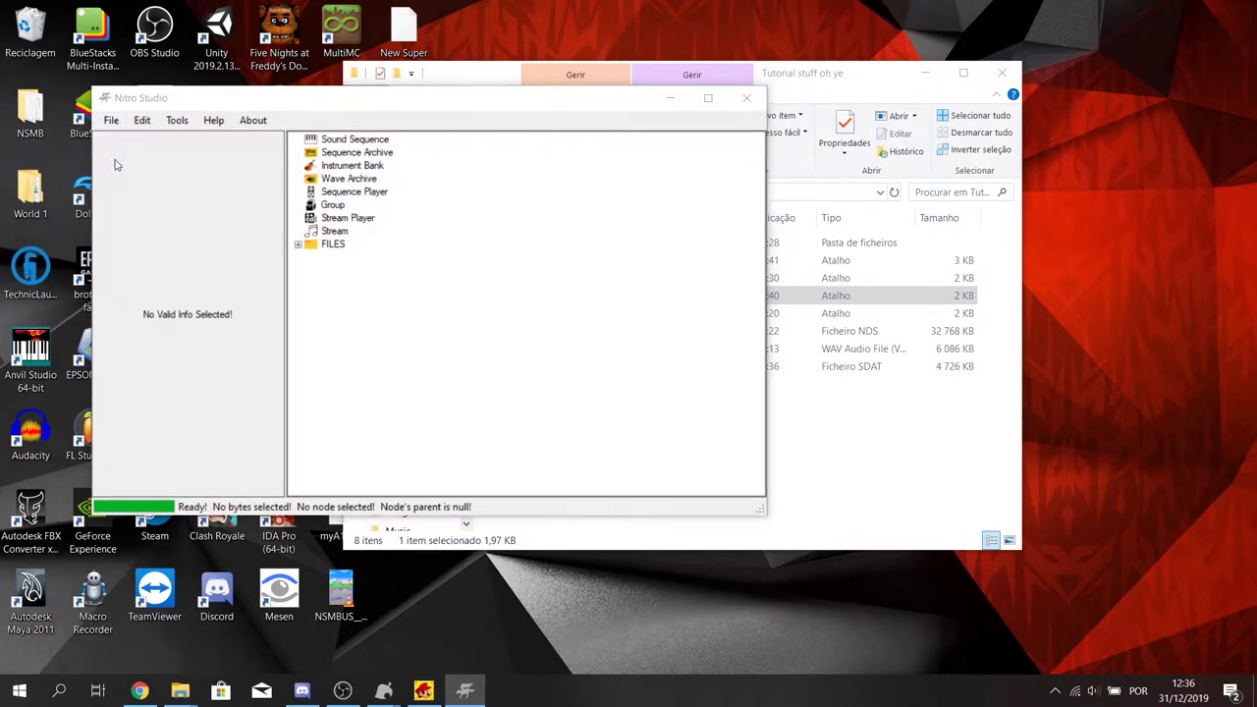
left_click(334, 150)
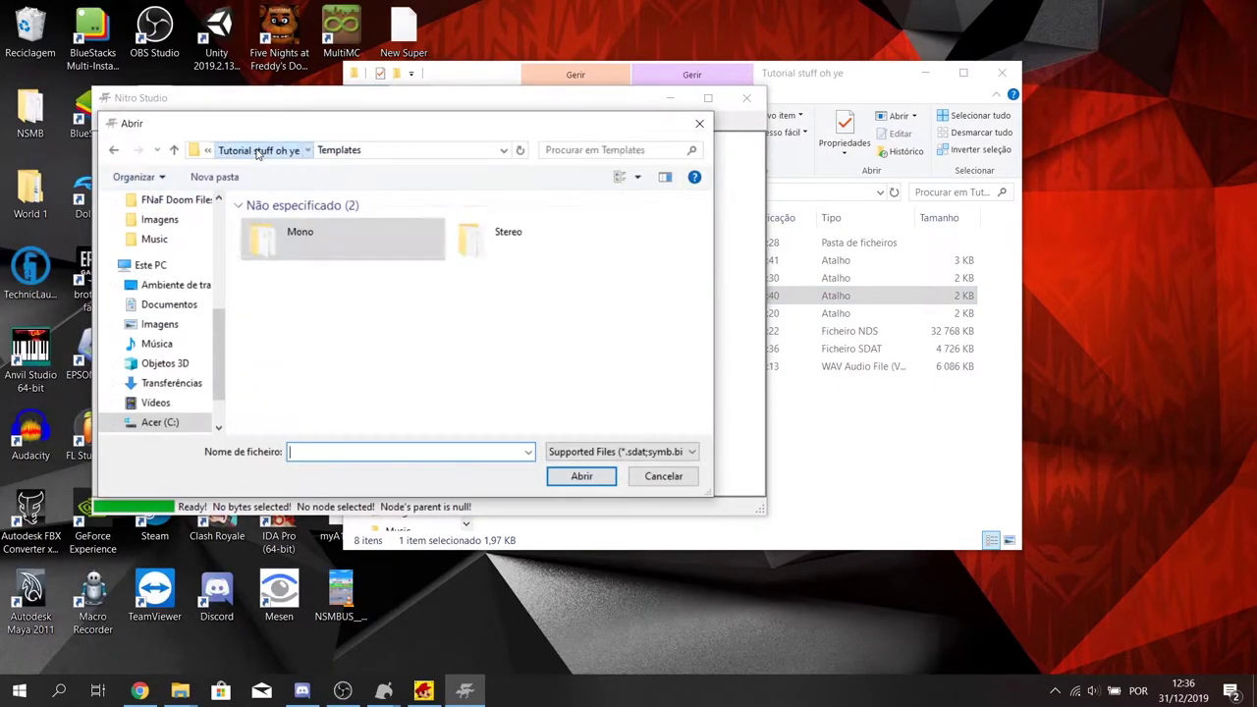
left_click(257, 149)
left_click(351, 247)
double_click(352, 247)
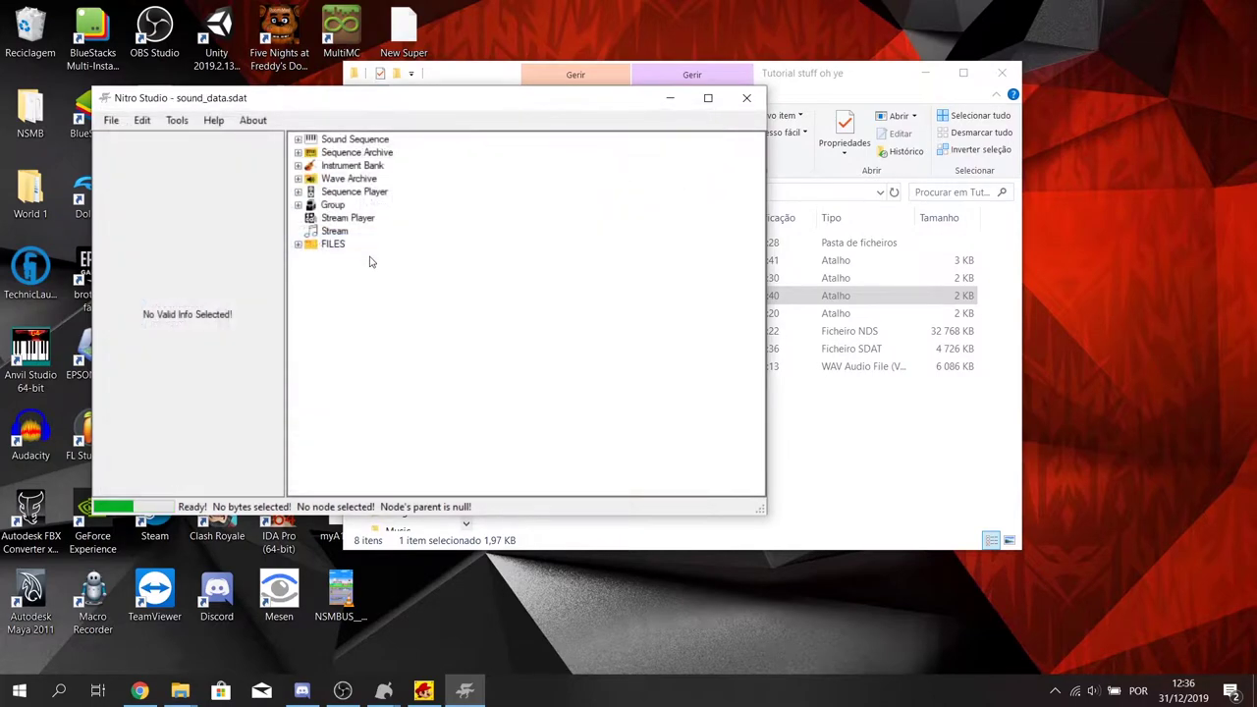
- Examine the Sound Sequence list and its run of placeholder entries starting at slot 35
left_click(330, 142)
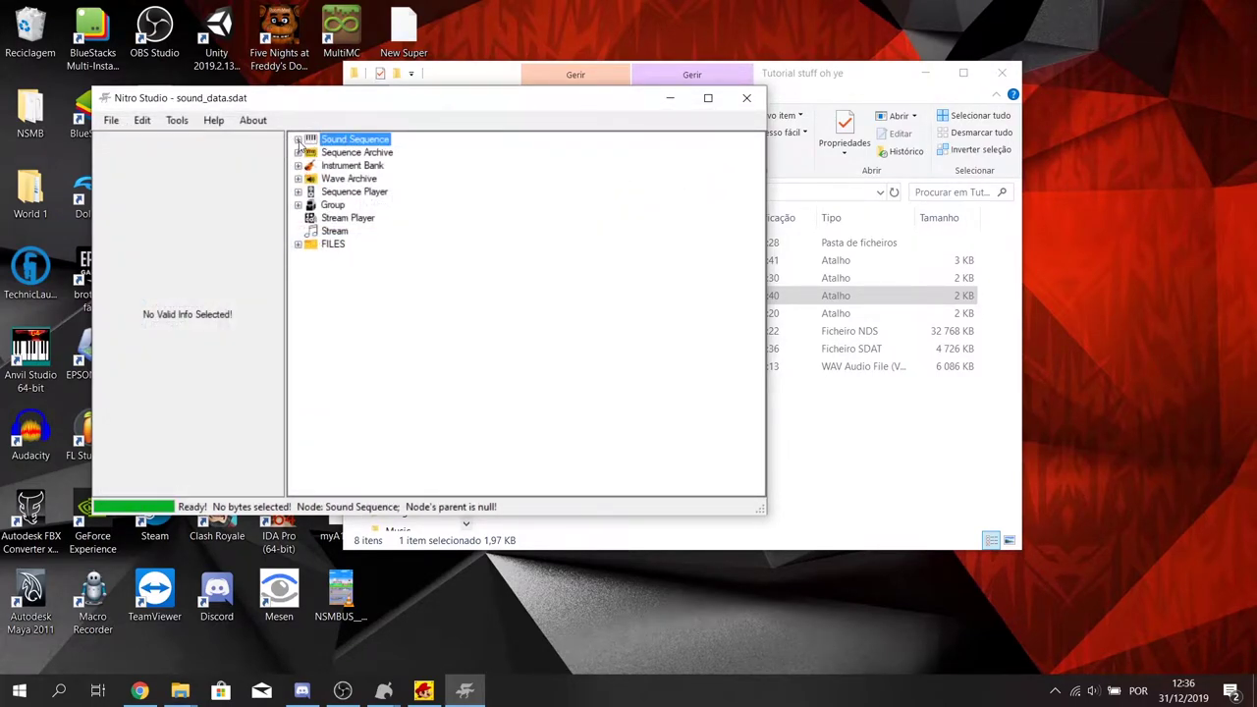
left_click(297, 140)
scroll(433, 204, "down", 7)
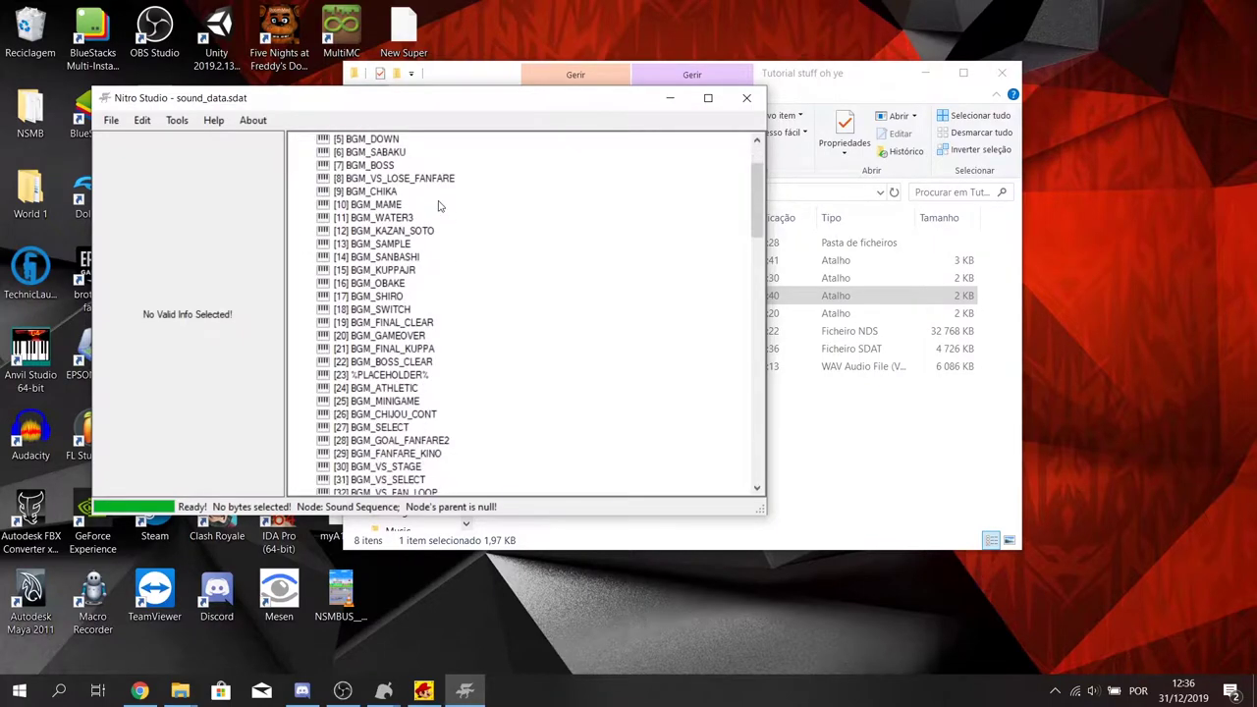
scroll(440, 206, "down", 3)
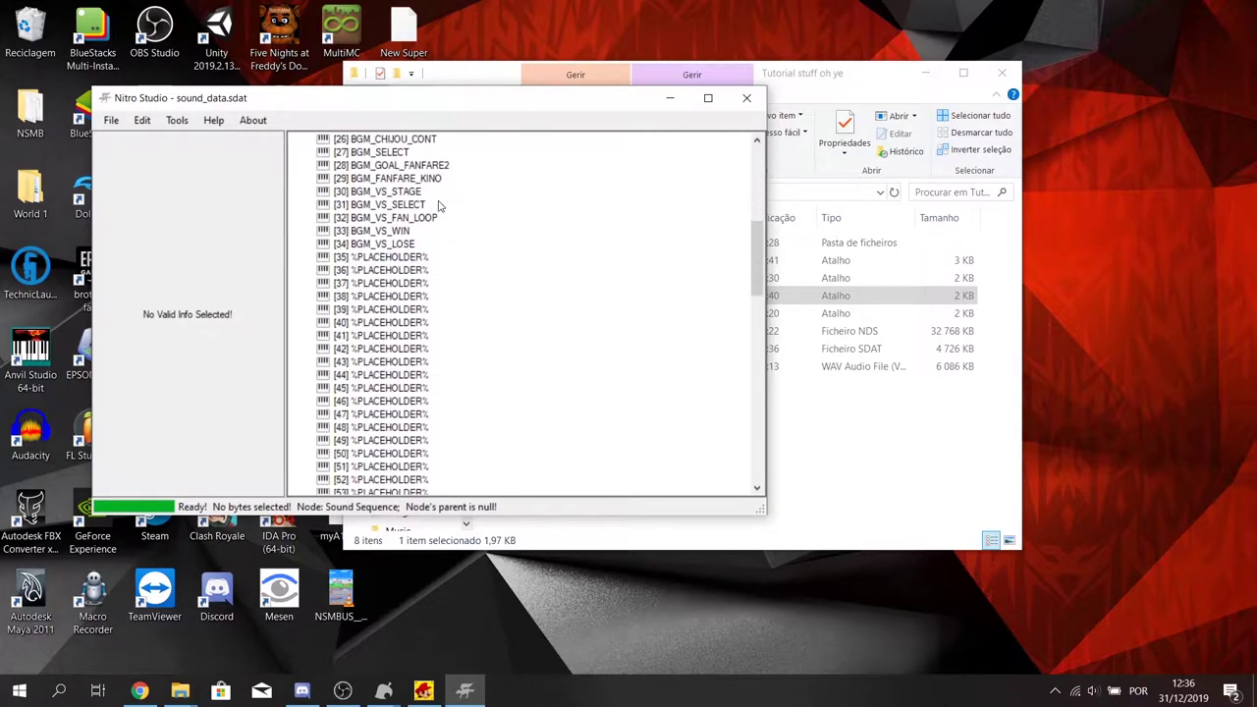
left_click(373, 217)
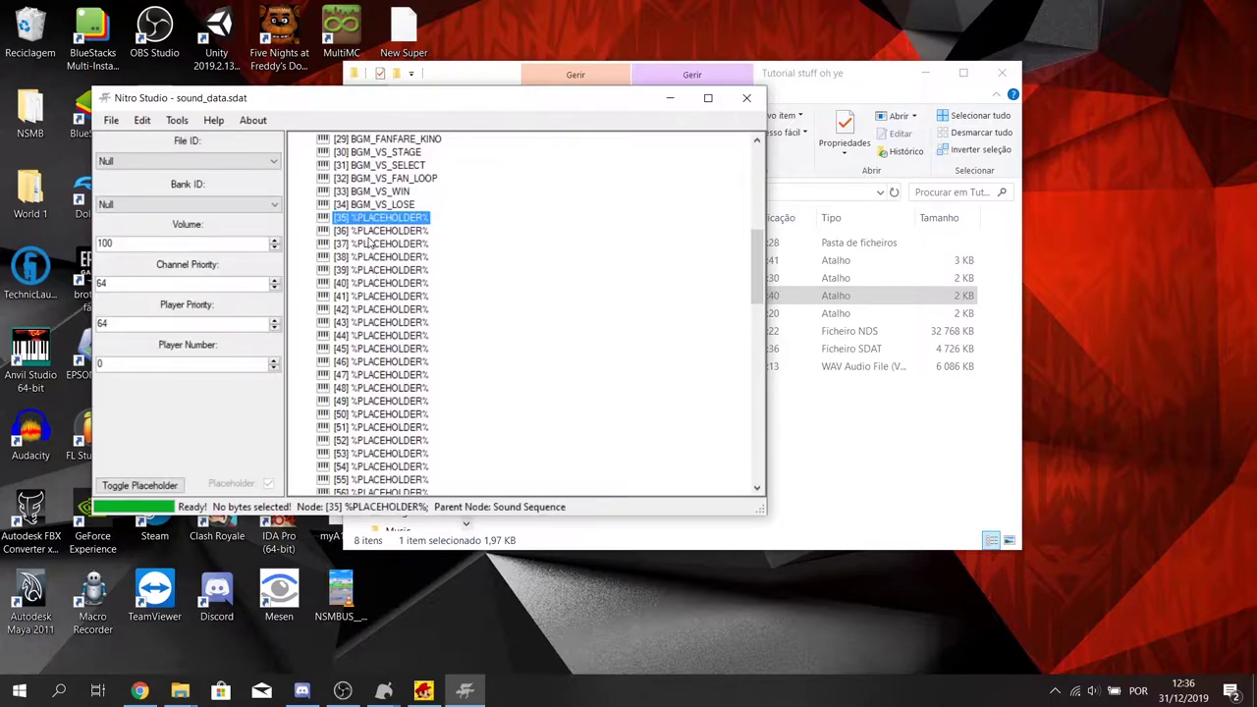
key("Down")
key("Down")
key("Down")
key("Down")
key("Down")
key("Down")
key("Down")
key("Down")
key("Down")
key("Down")
key("Down")
key("Down")
key("Down")
key("Down")
key("Down")
key("Down")
key("Down")
key("Up")
key("Up")
key("Up")
key("Up")
key("Up")
key("Up")
key("Up")
key("Up")
key("Up")
key("Up")
key("Up")
key("Up")
key("Up")
key("Up")
key("Up")
key("Up")
key("Up")
key("Down")
key("Up")
- Toggle off the placeholder state of sound sequence entry 35 and select that entry
scroll(499, 315, "up", 6)
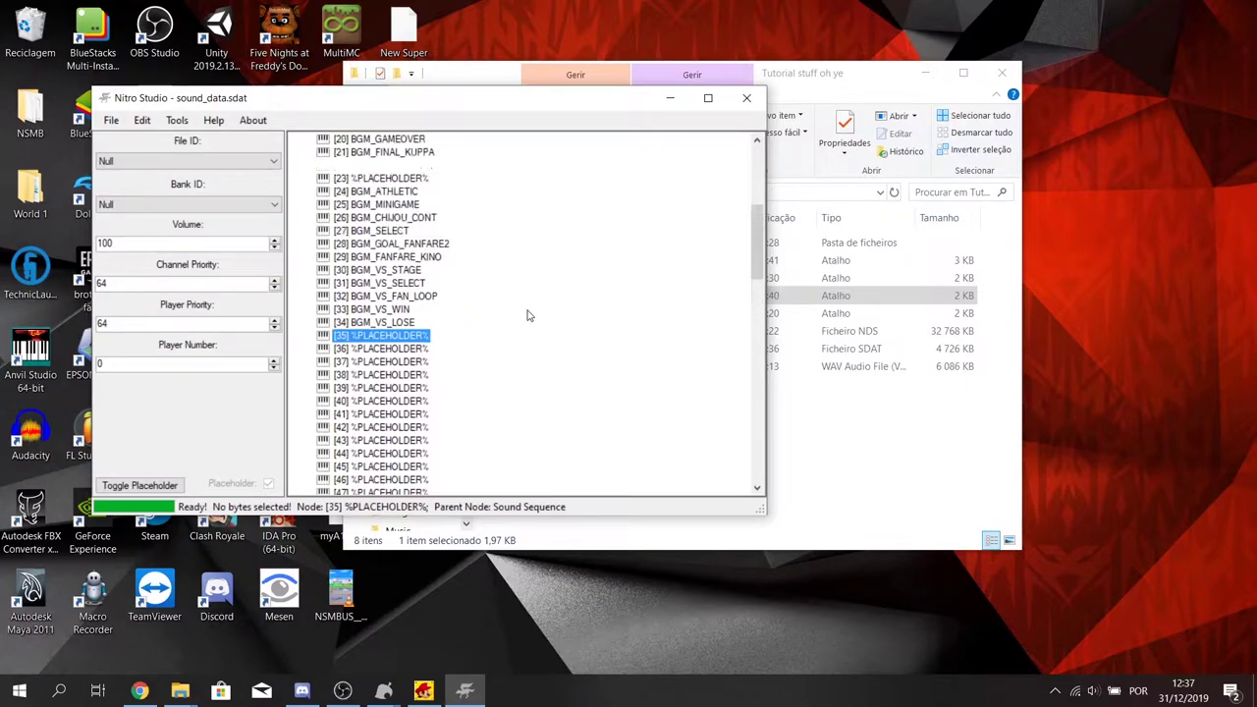
scroll(499, 315, "down", 5)
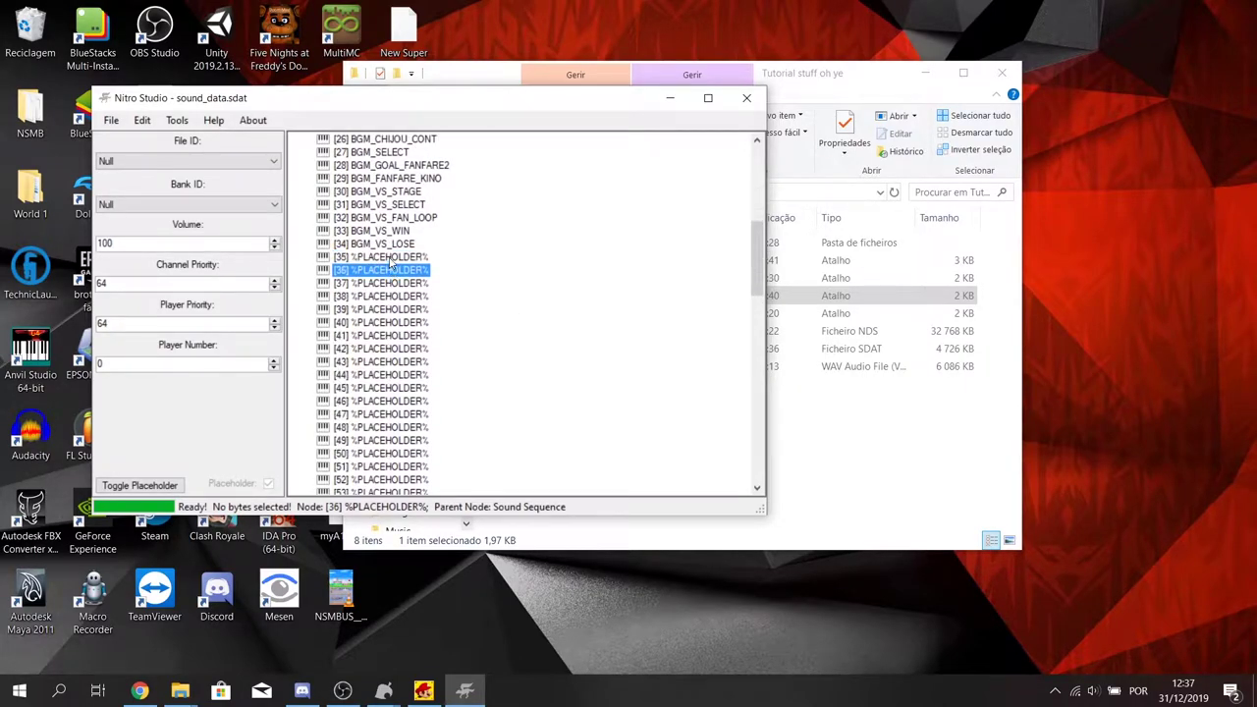
left_click(170, 486)
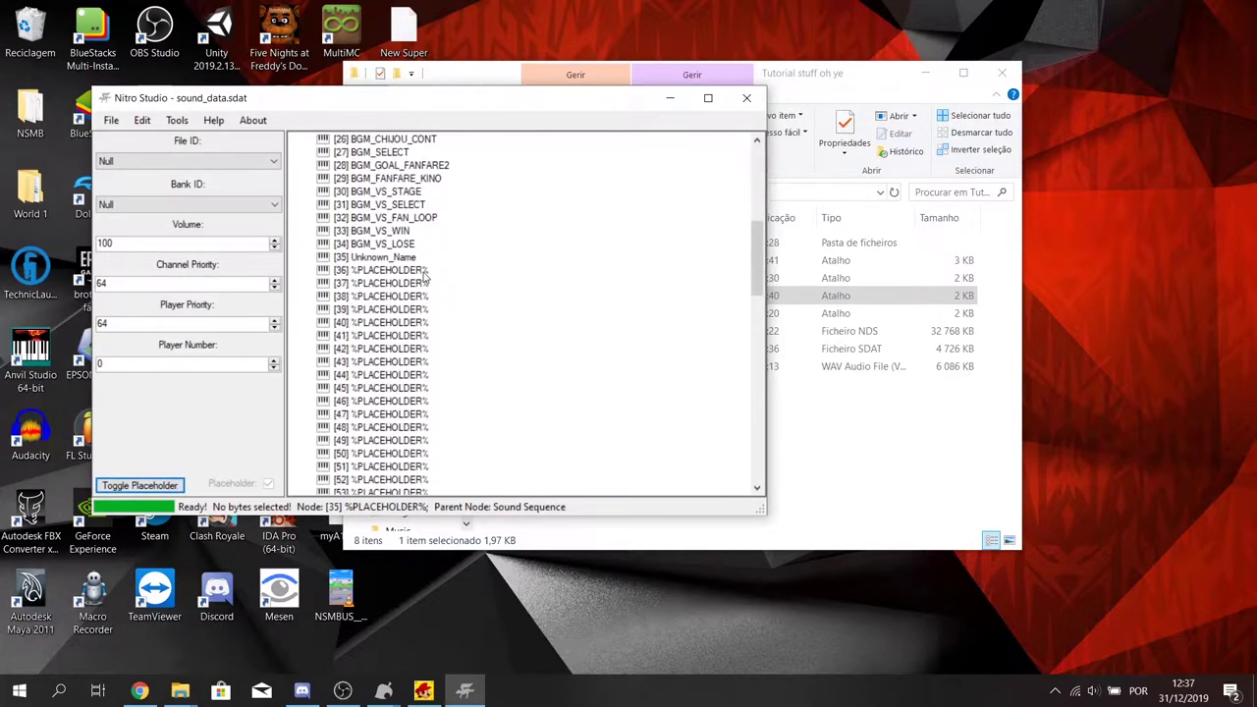
left_click(391, 258)
- Add BGM_TEMPLATE.sseq from the Templates folder to the Sequence folder under FILES
scroll(431, 232, "down", 10)
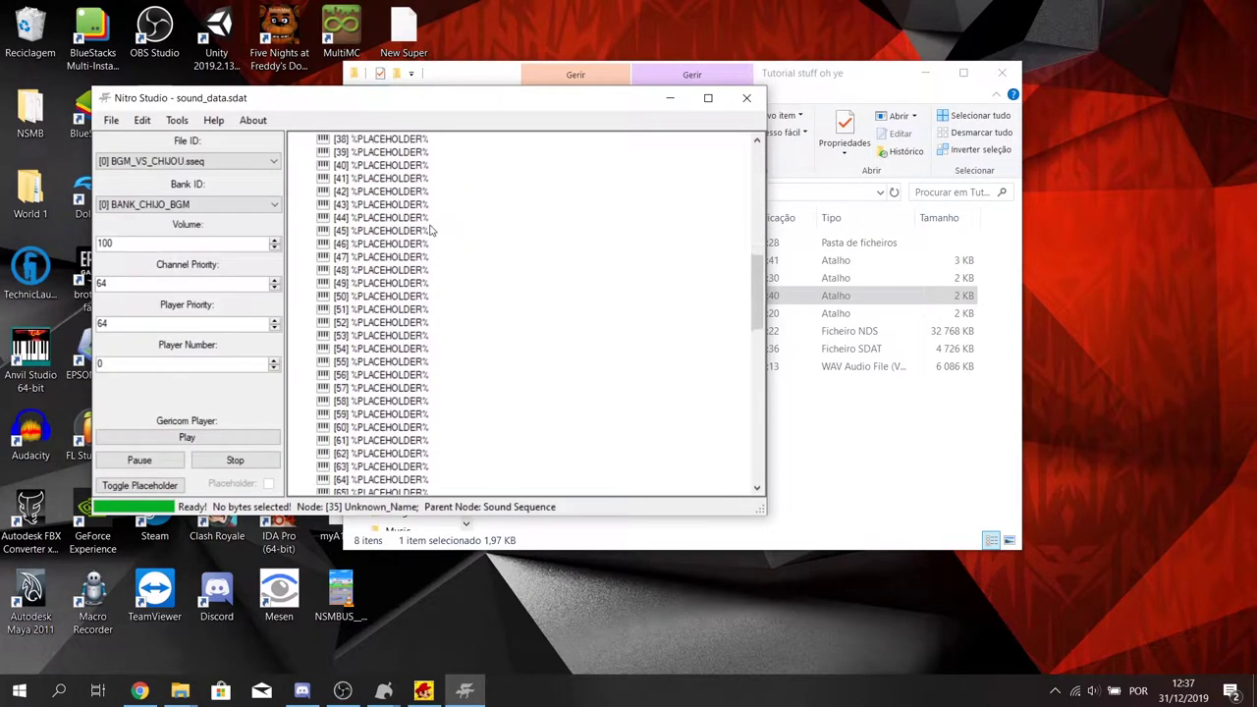
scroll(461, 242, "down", 12)
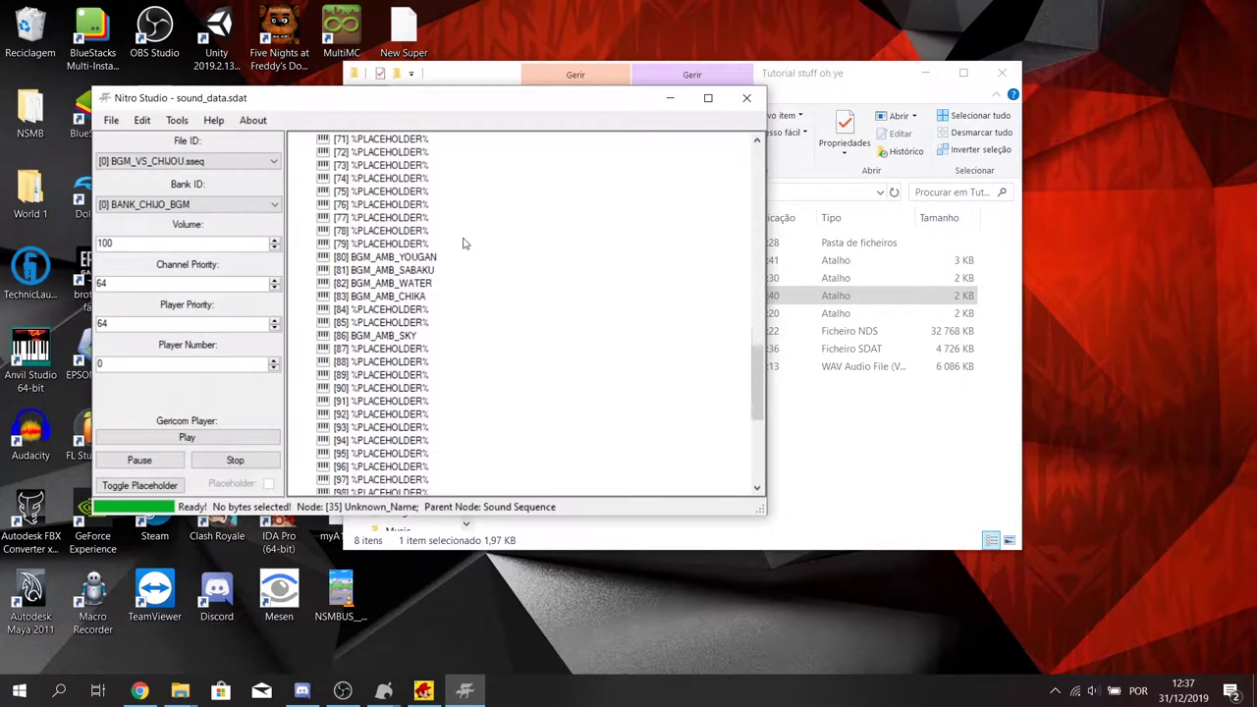
scroll(465, 243, "down", 1)
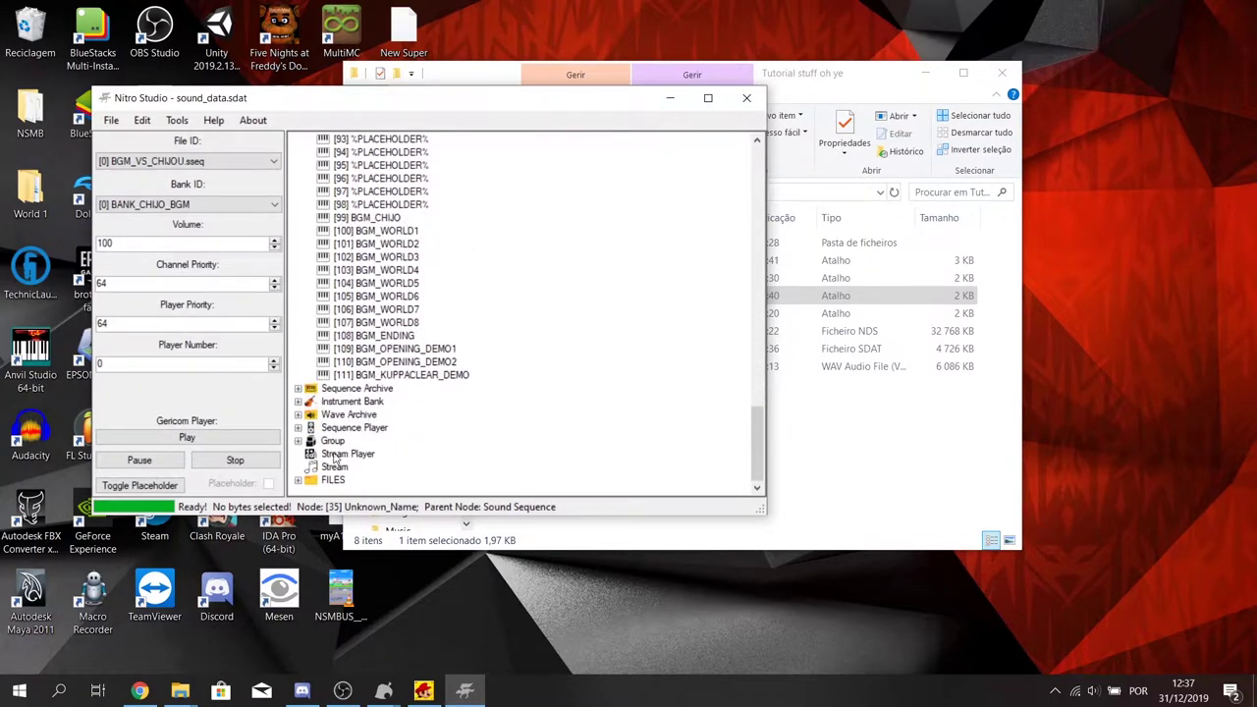
left_click(298, 481)
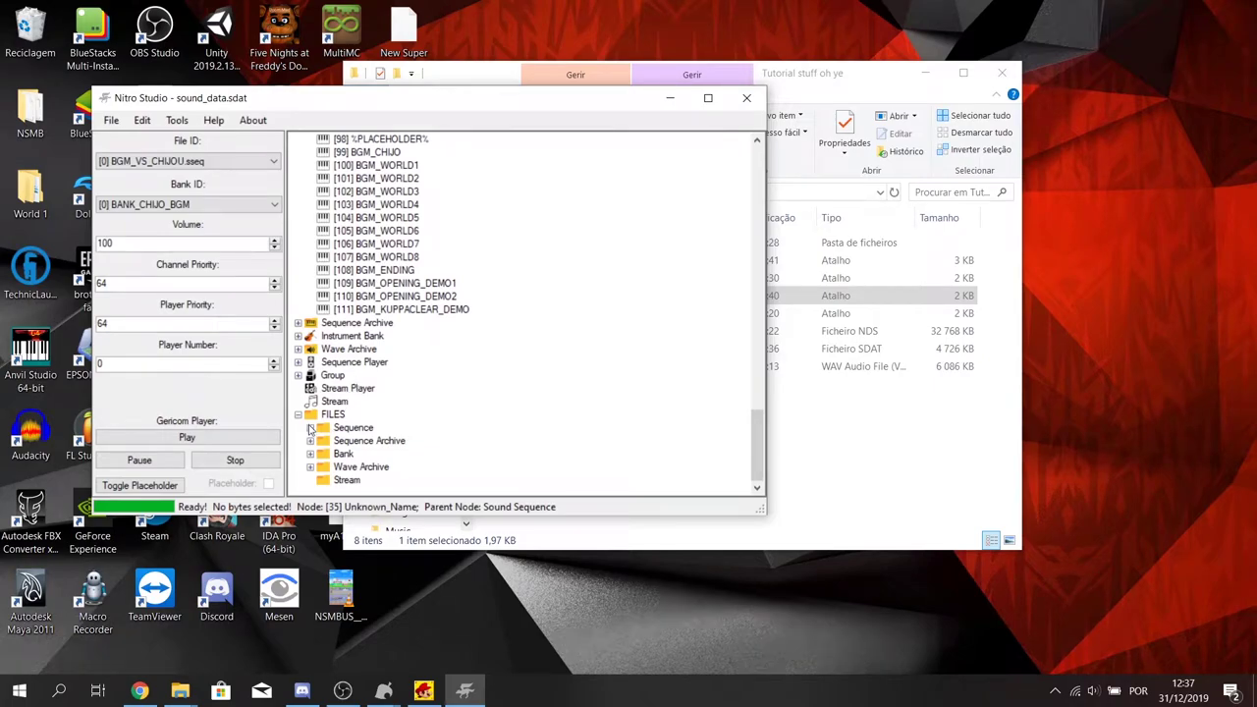
left_click(310, 428)
scroll(433, 229, "up", 2)
left_click(353, 217)
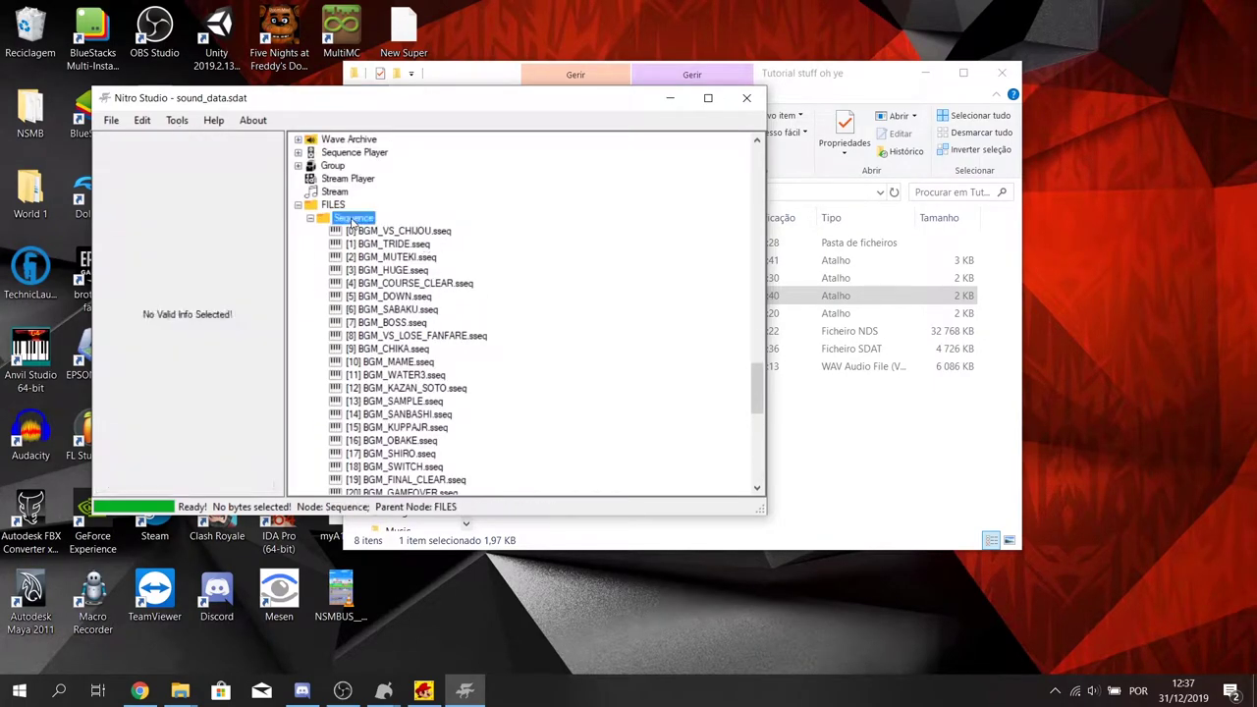
right_click(353, 218)
left_click(390, 229)
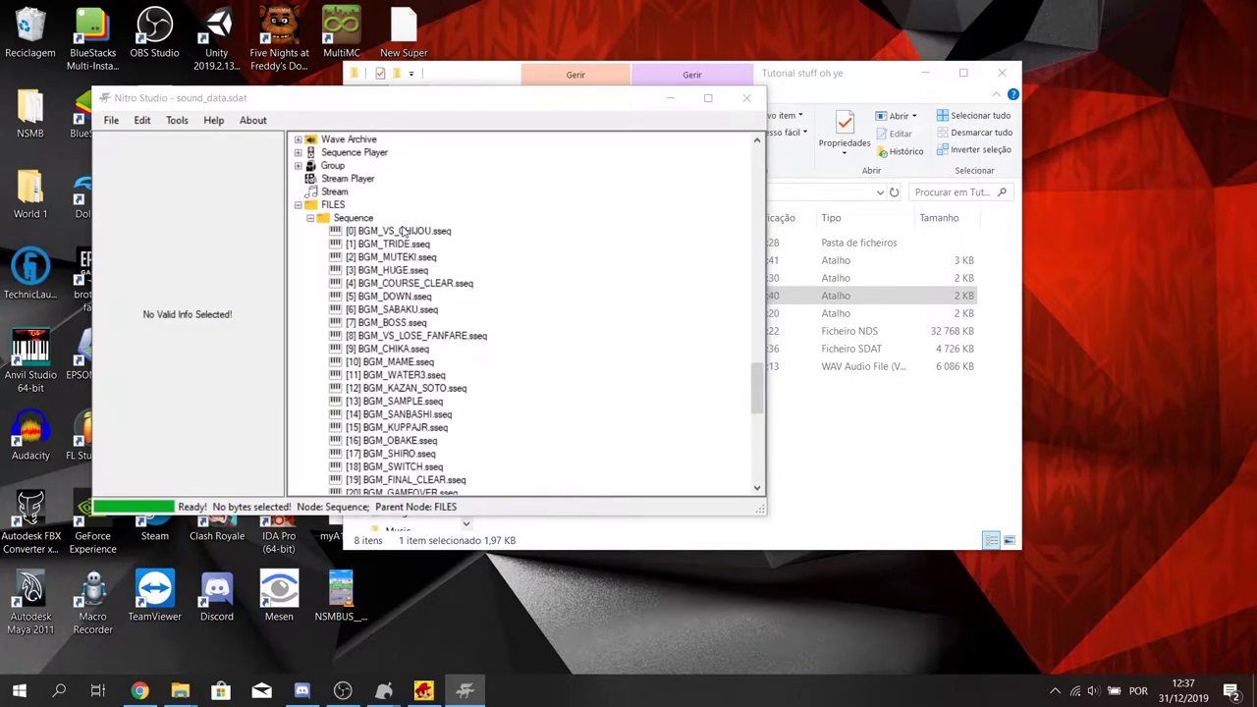
left_click_drag(391, 129, 715, 130)
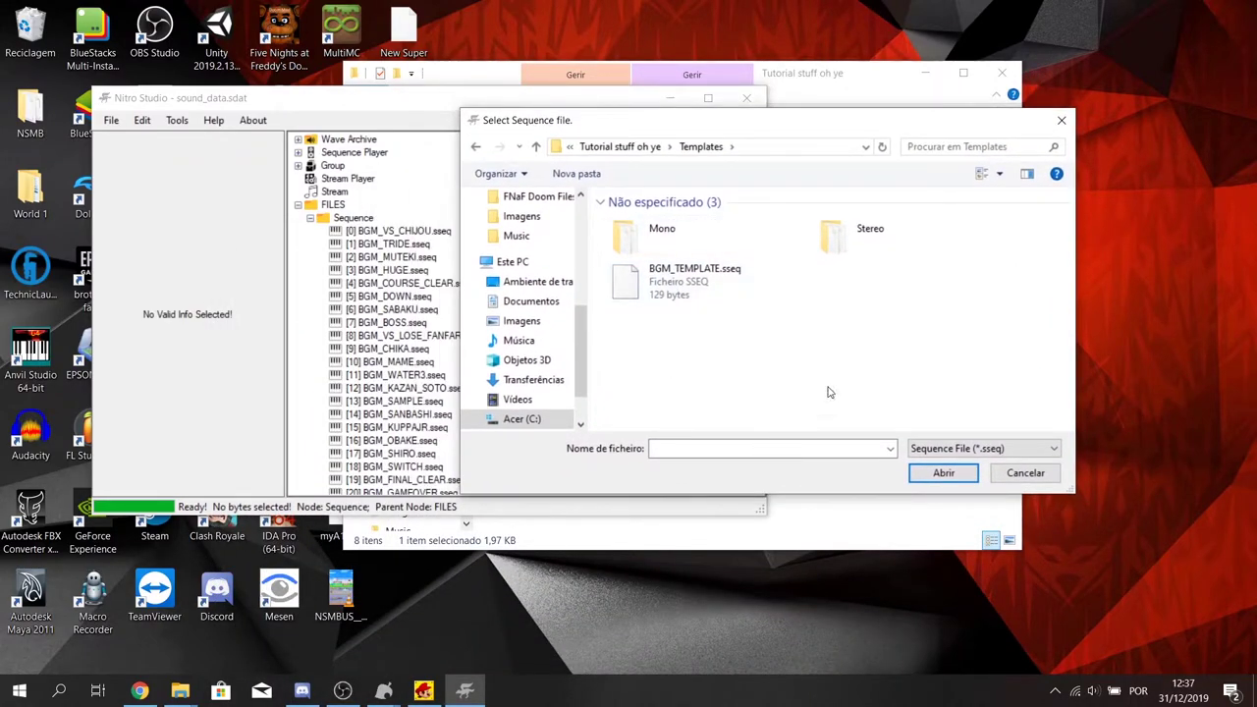
left_click_drag(631, 140, 675, 127)
double_click(737, 277)
- Delete the extra New File entry 112 from the Sound Sequence list and select entry 35
left_click_drag(757, 167, 714, 358)
left_click(379, 352)
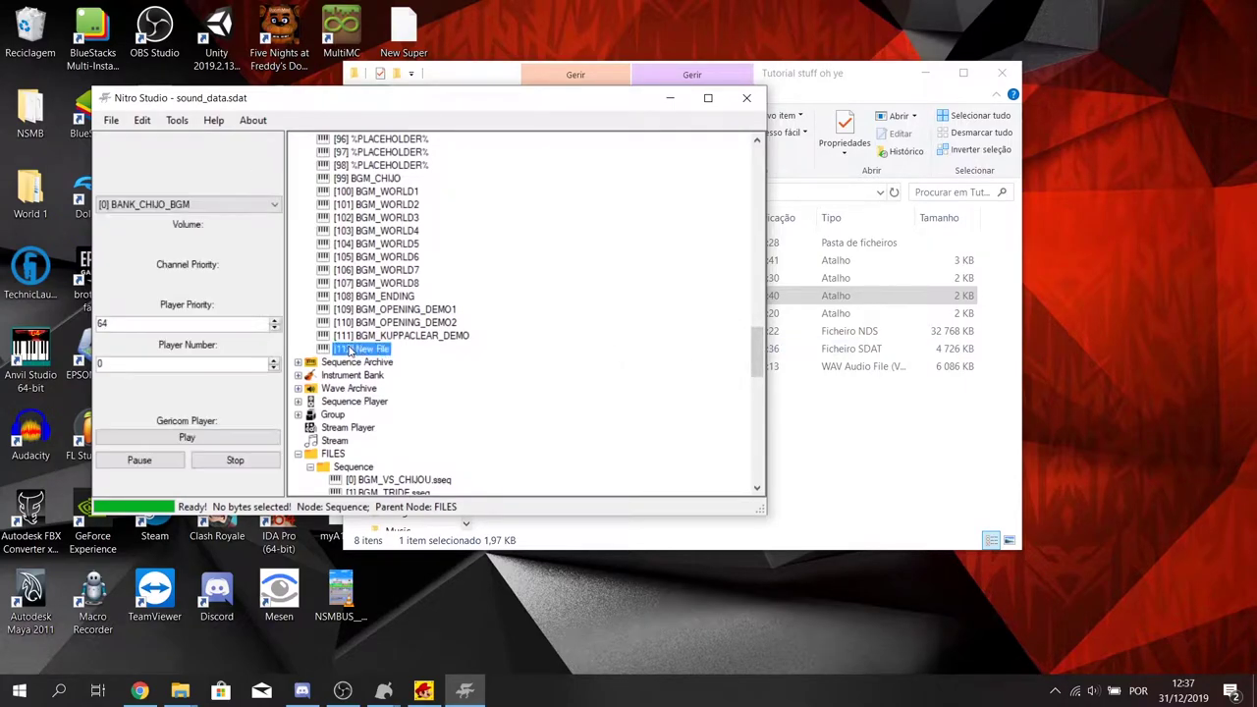
right_click(375, 351)
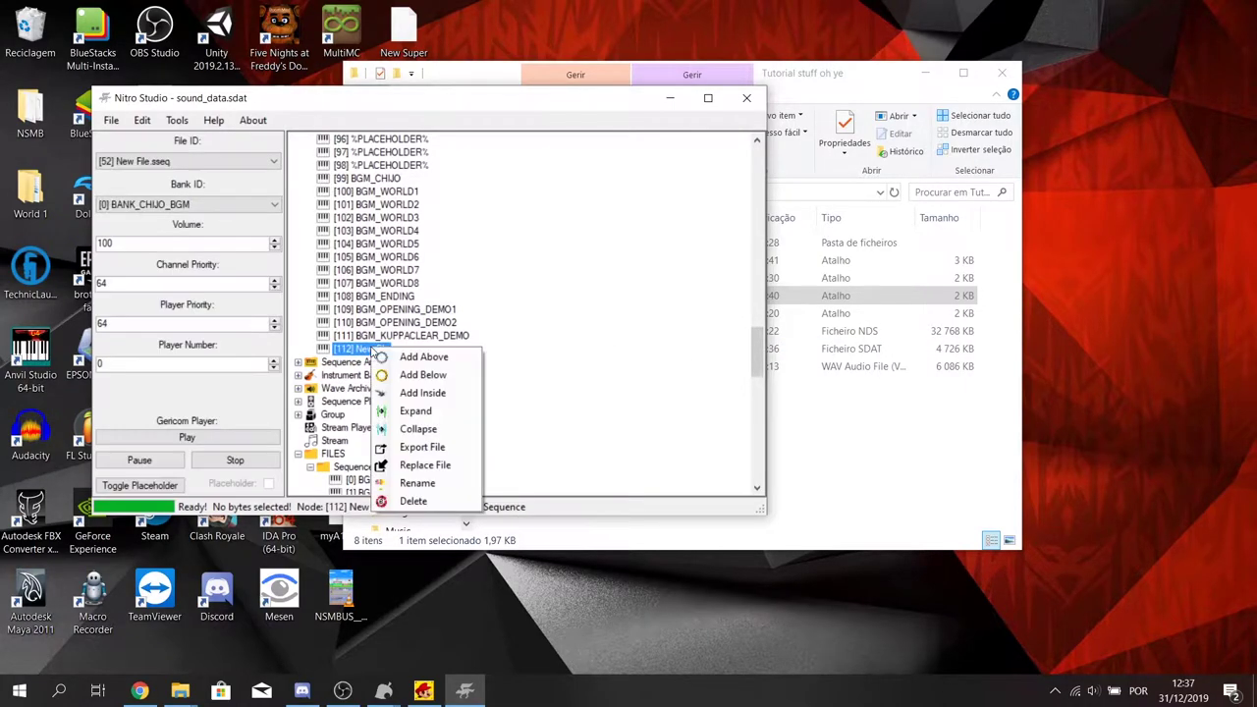
left_click(412, 500)
scroll(720, 178, "down", 9)
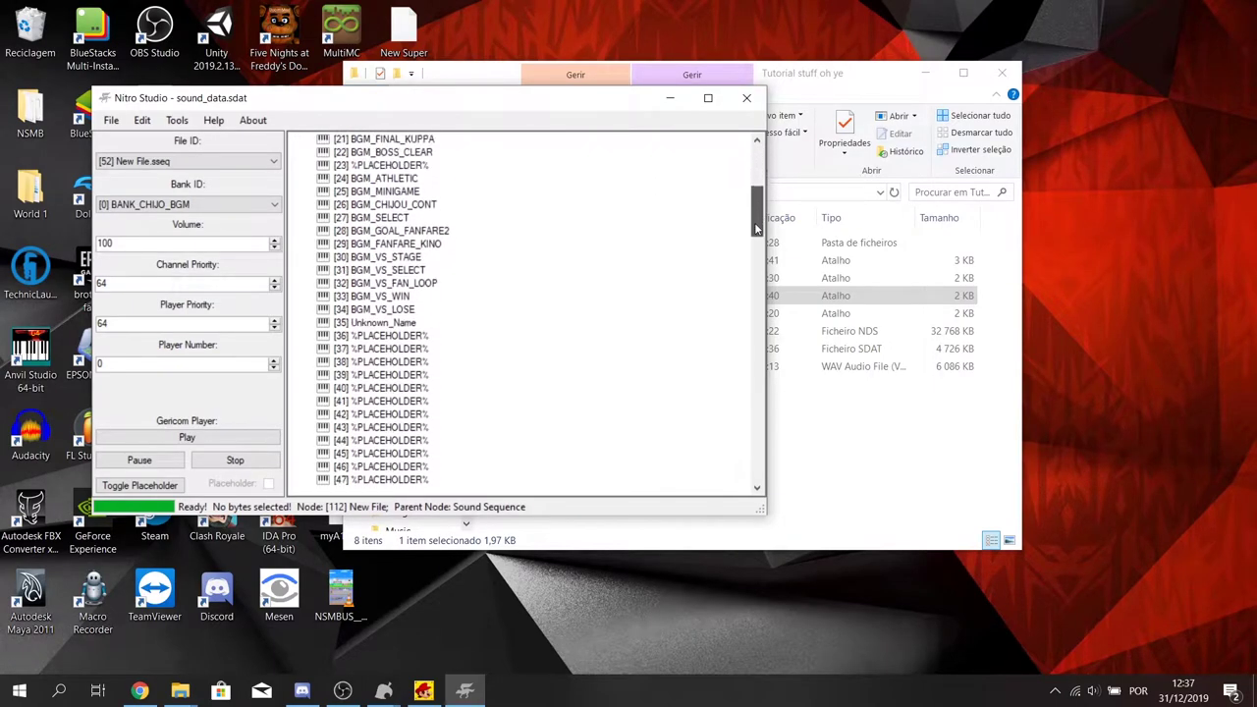
left_click(381, 256)
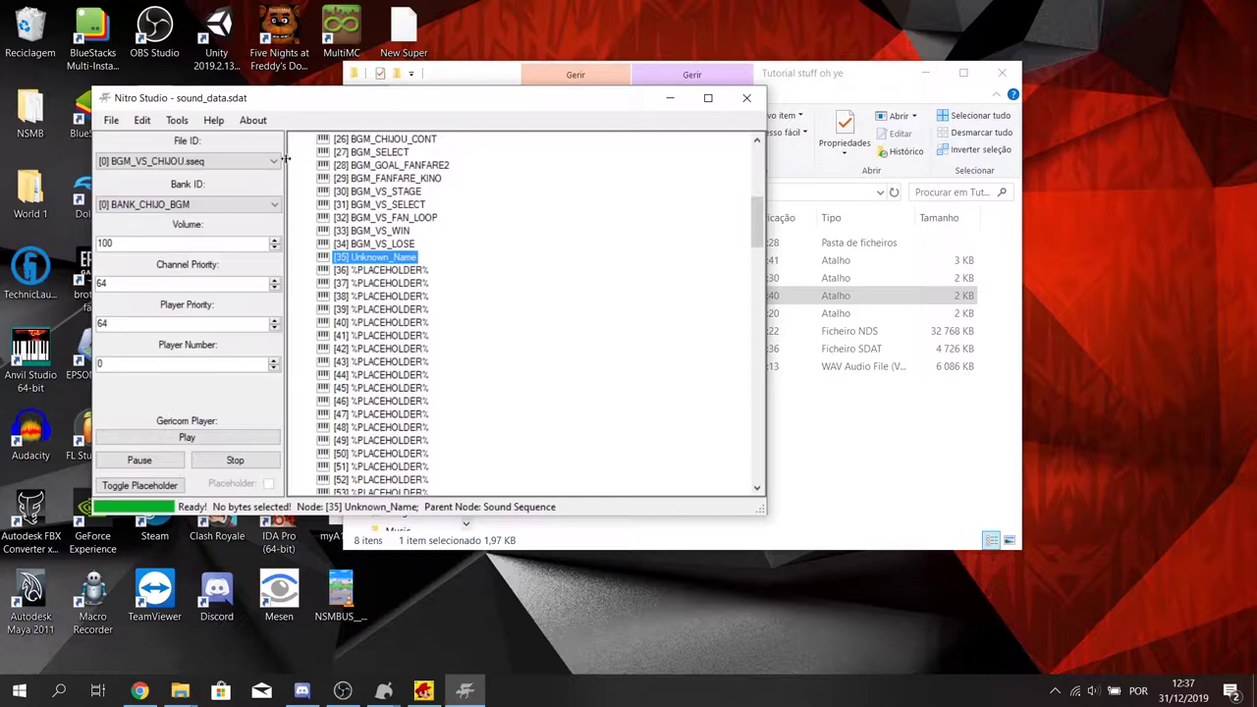
- Add the stereo bank template from the Templates > Stereo folder to the Bank folder under FILES
left_click_drag(757, 218, 756, 452)
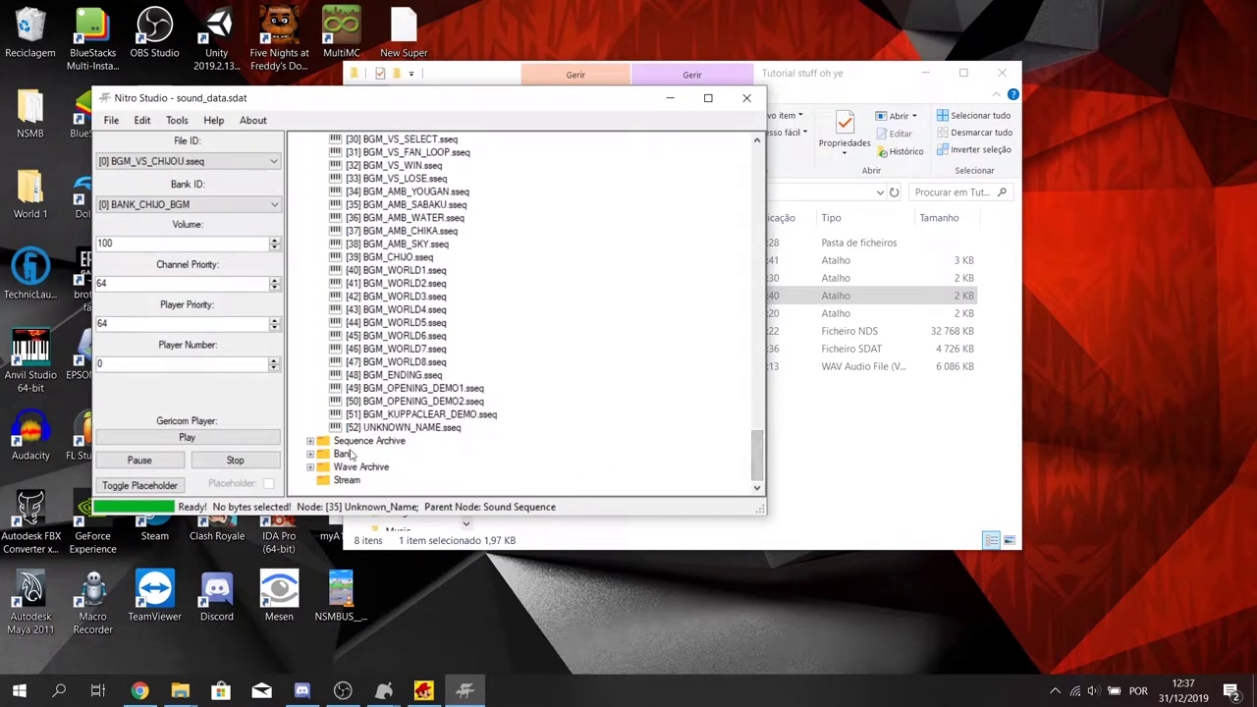
left_click(310, 455)
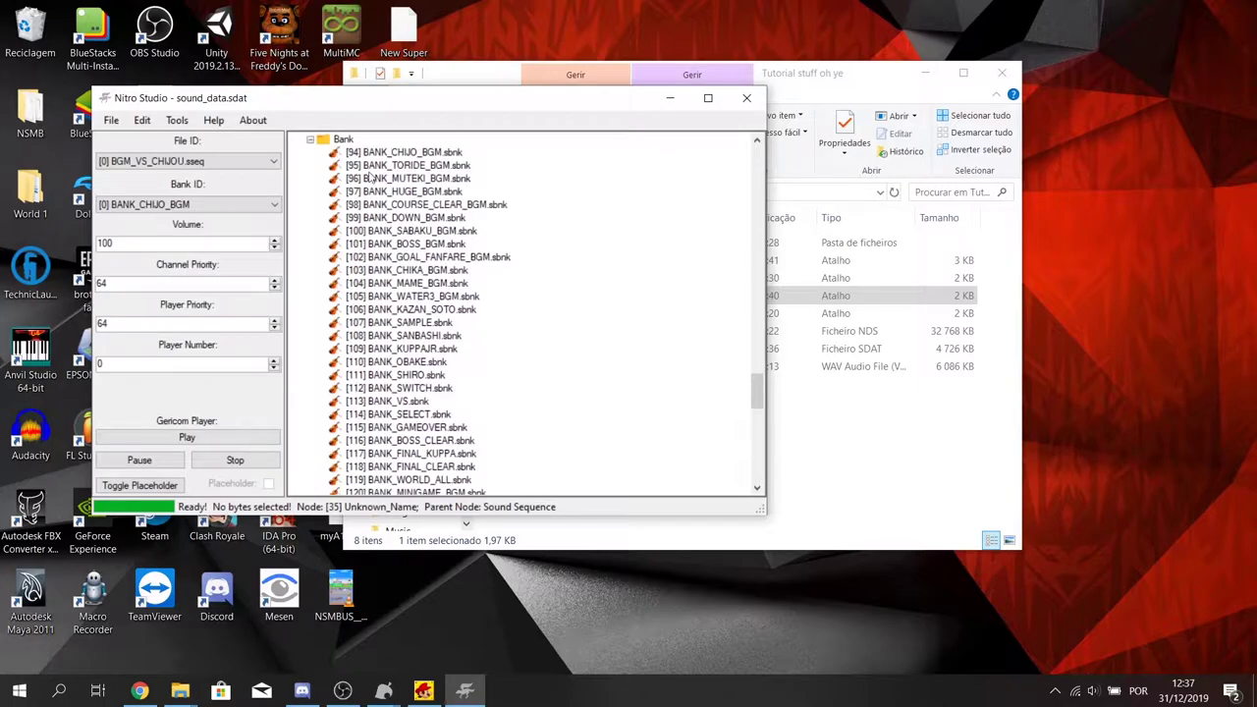
right_click(347, 144)
left_click(384, 150)
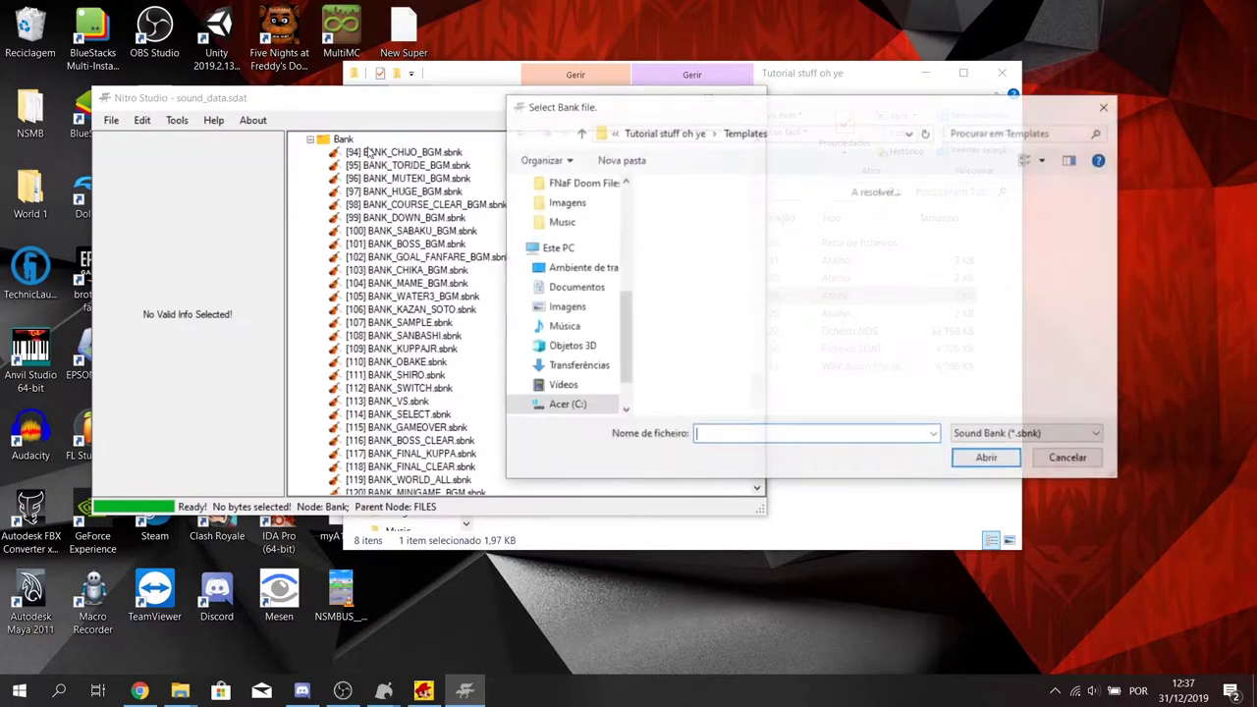
double_click(911, 214)
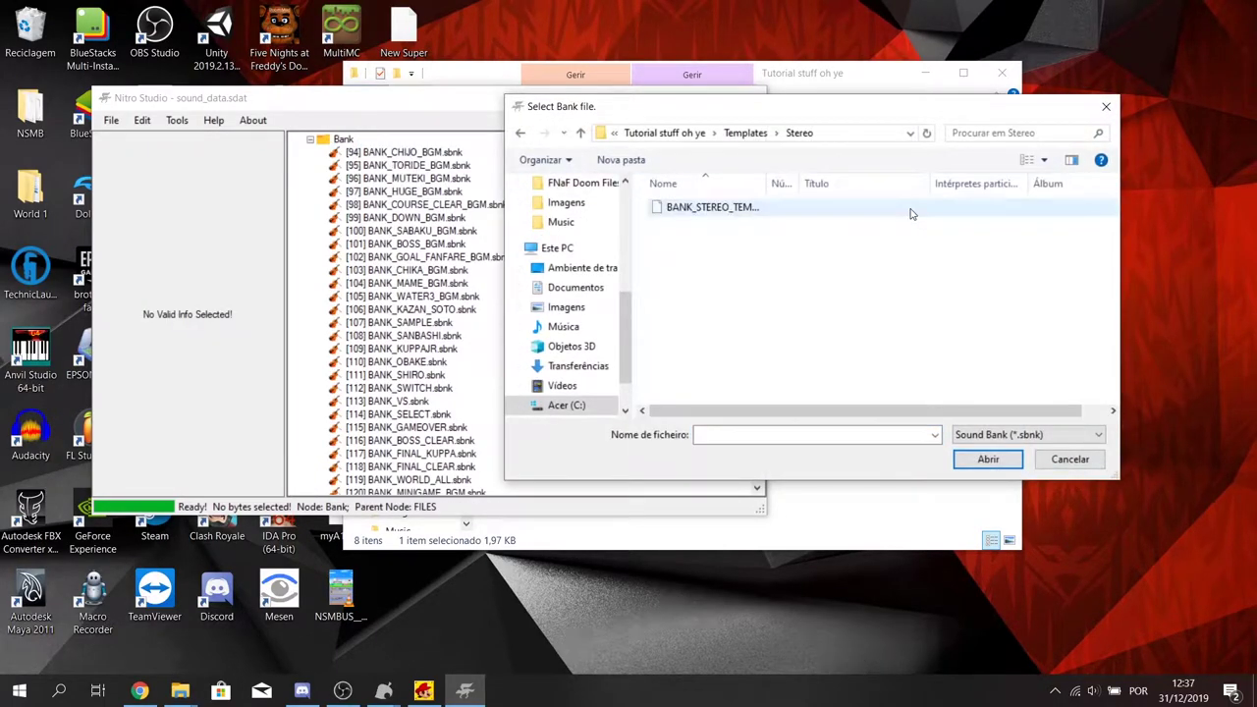
double_click(715, 215)
- Add the stereo wave archive template from the Templates > Stereo folder to the Wave Archive folder under FILES
left_click_drag(757, 157, 723, 475)
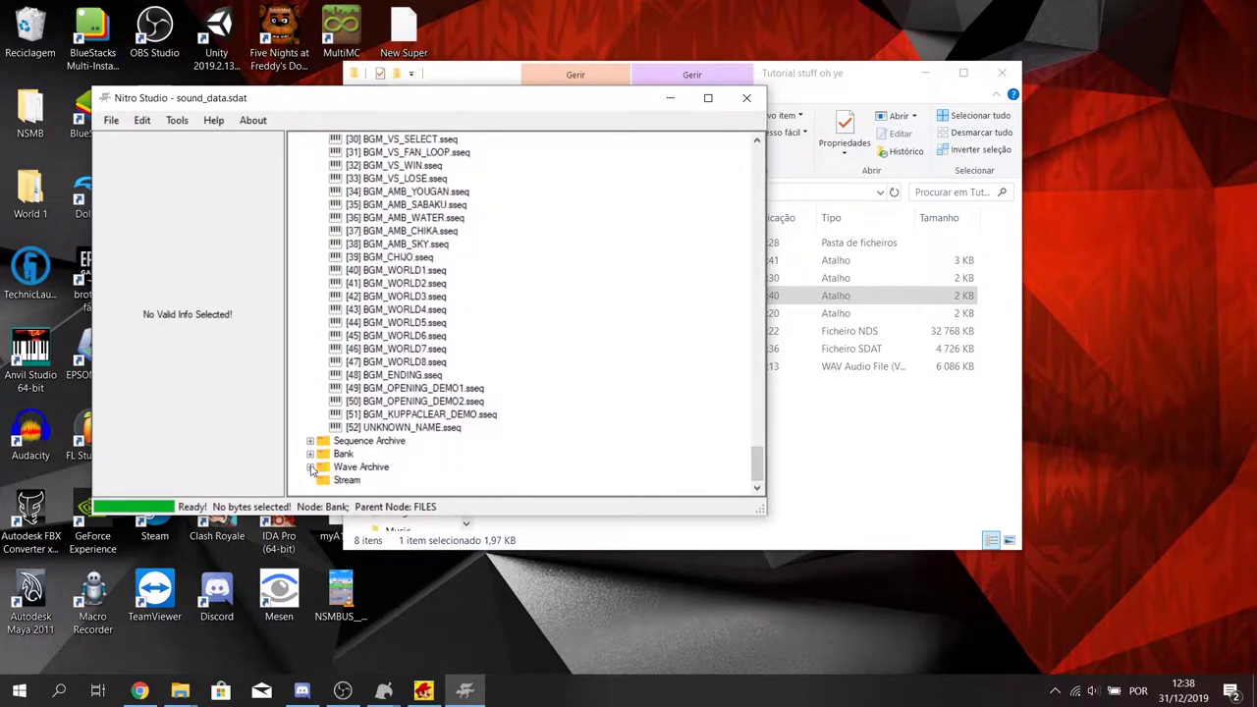
left_click(311, 470)
scroll(359, 295, "up", 1)
right_click(358, 180)
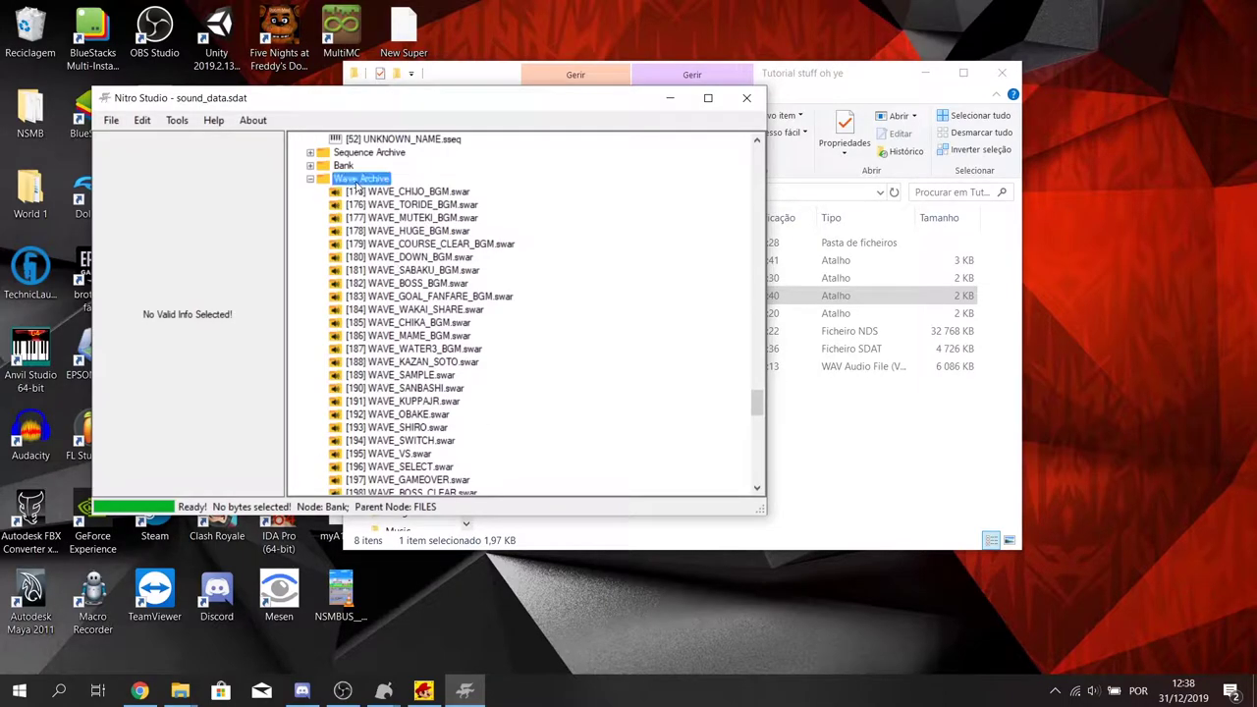
left_click(392, 191)
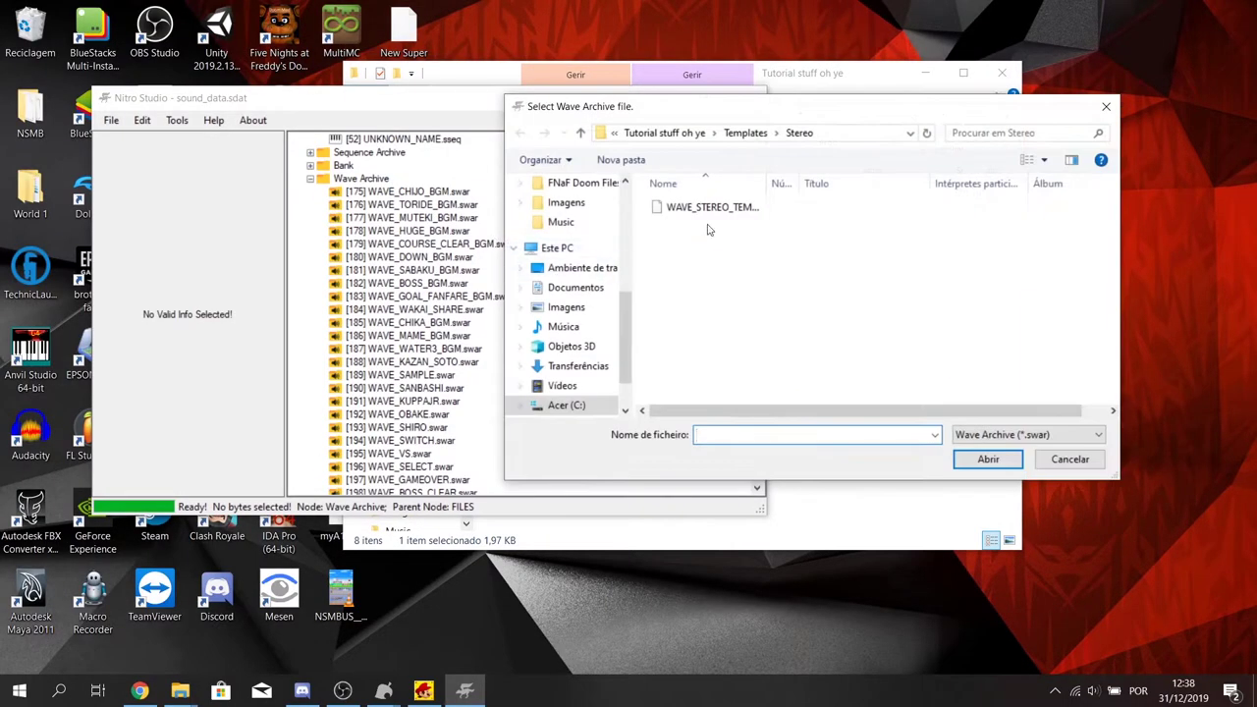
double_click(743, 207)
- Collapse the Sound Sequence, Instrument Bank, Wave Archive and FILES lists in the archive tree
mouse_move(758, 169)
left_mouse_down()
mouse_move(744, 483)
mouse_move(757, 157)
left_mouse_up()
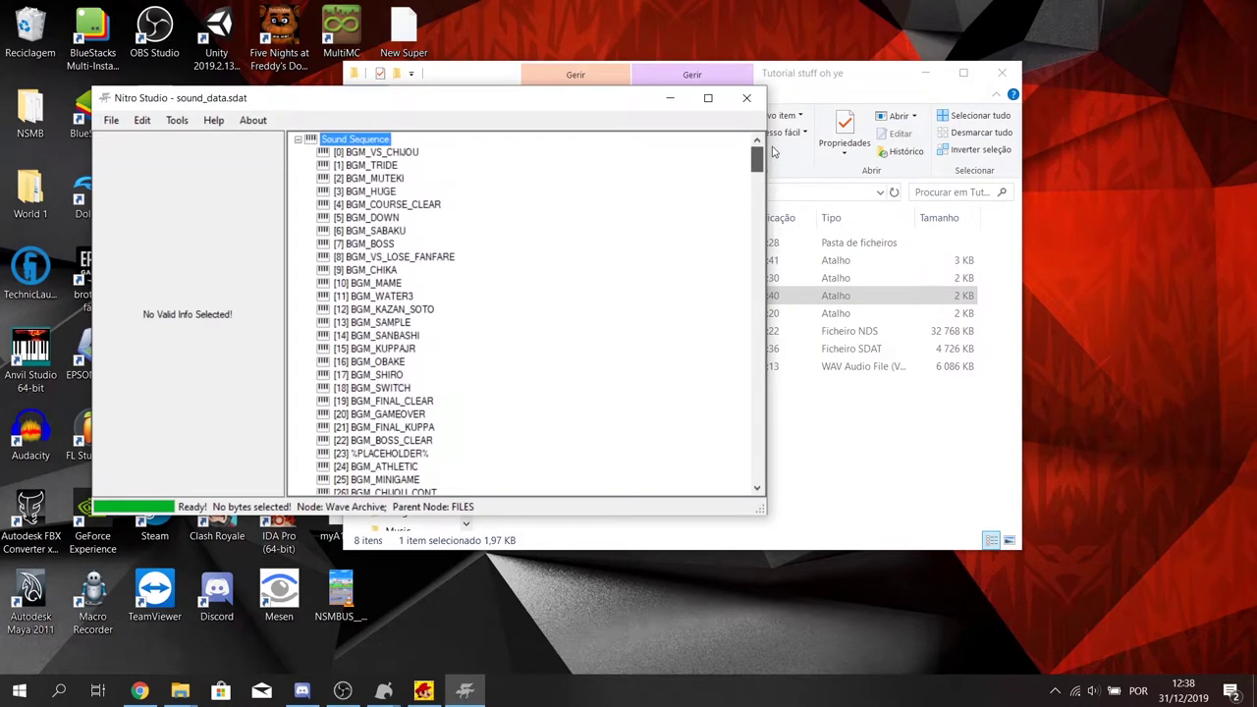
left_click(299, 140)
left_click(298, 166)
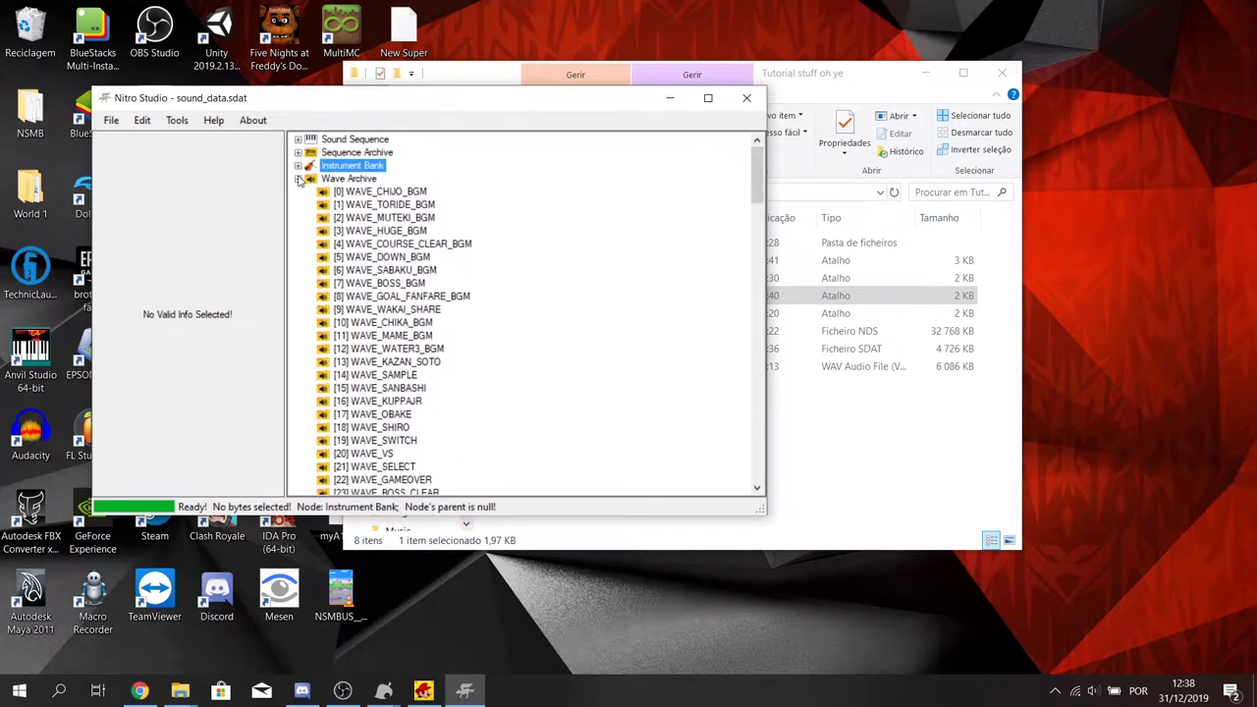
left_click(298, 178)
left_click(310, 257)
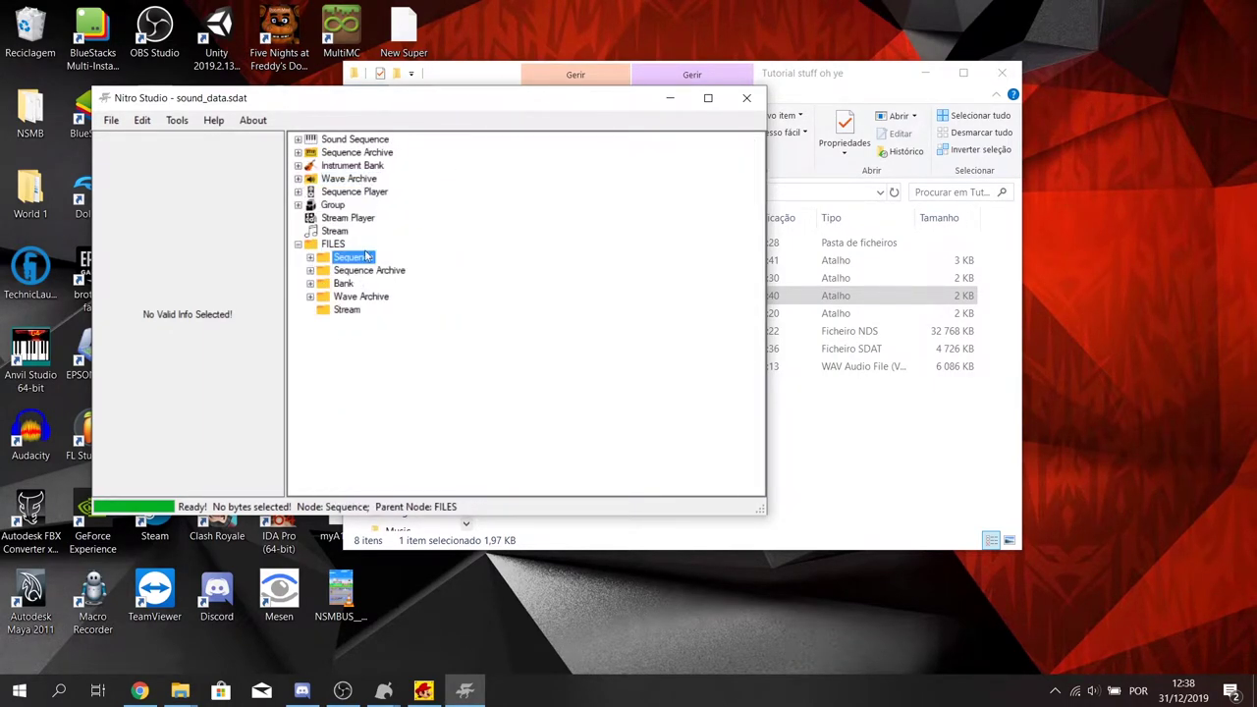
left_click(297, 245)
left_click(334, 140)
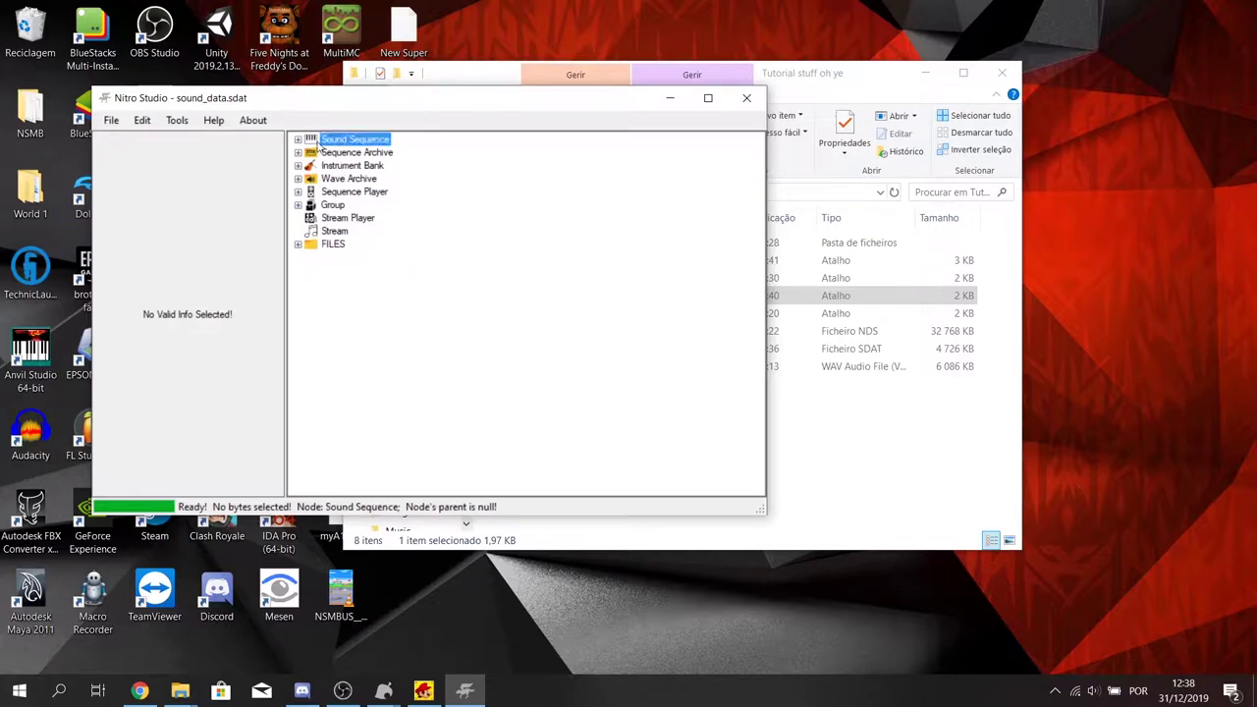
- Open sound sequence entry 35 for renaming and enter BGM_NSMBU_TITLE as the name
left_click(299, 139)
left_click_drag(752, 181, 749, 254)
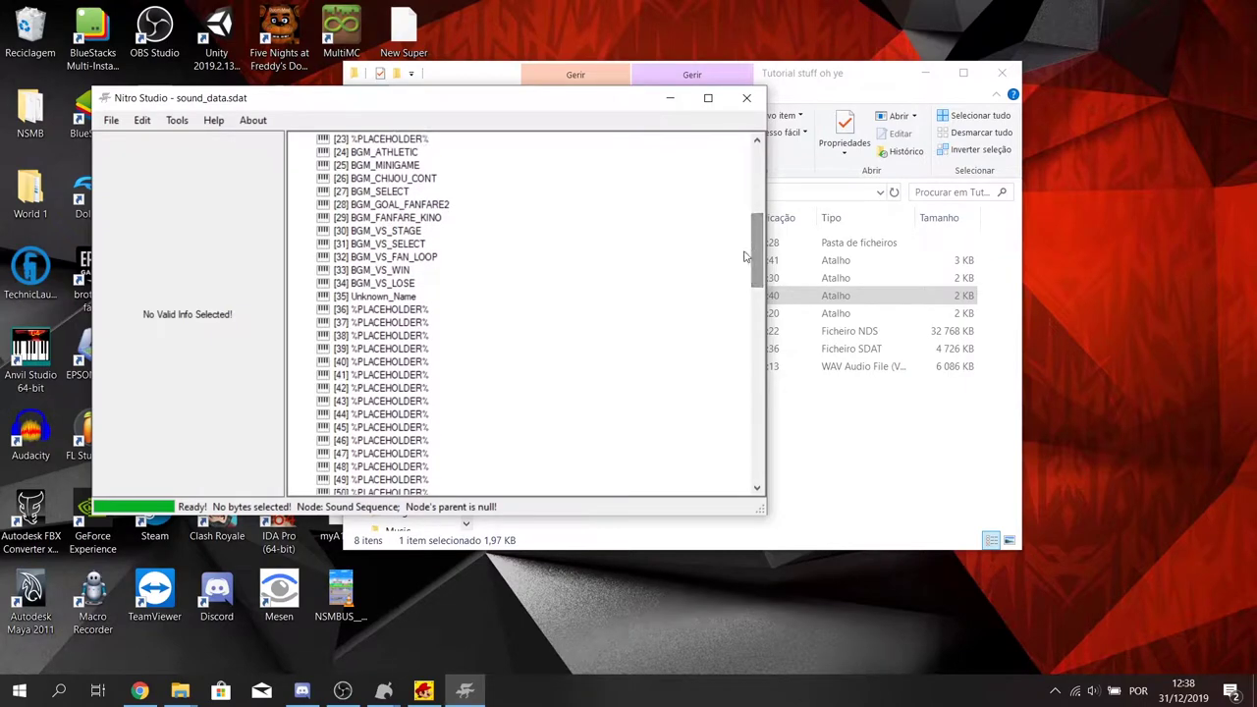
left_click(377, 298)
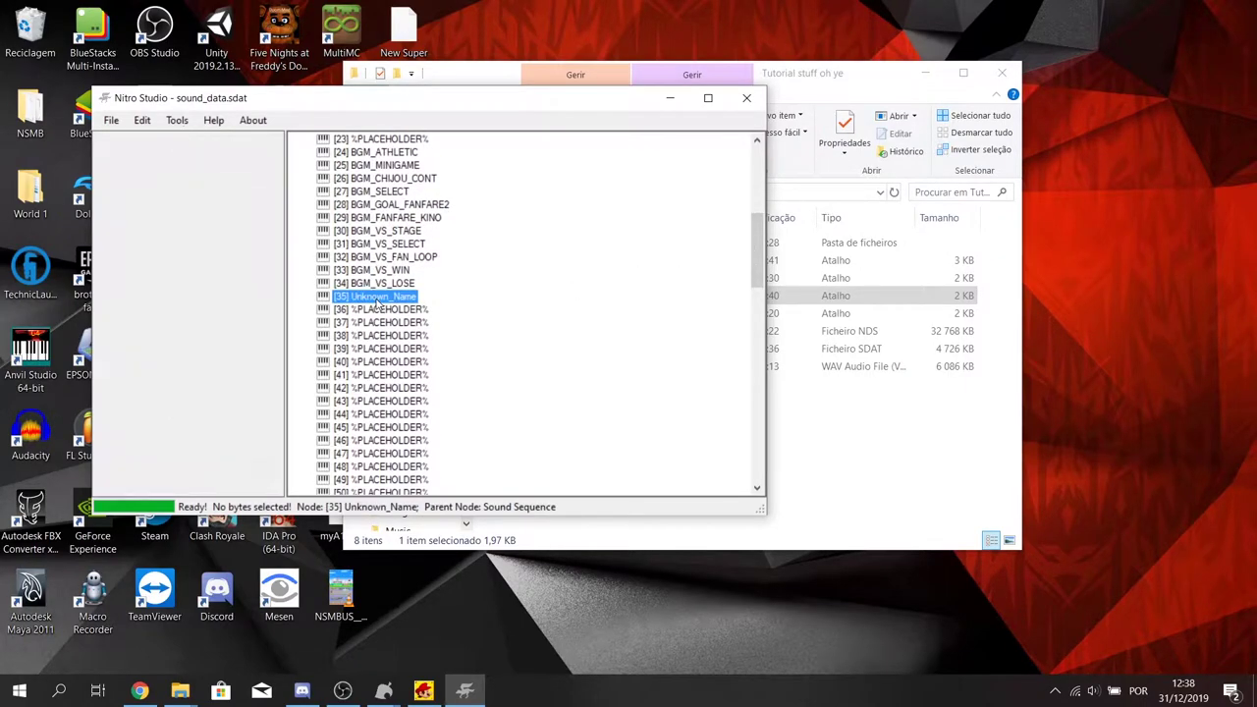
right_click(377, 304)
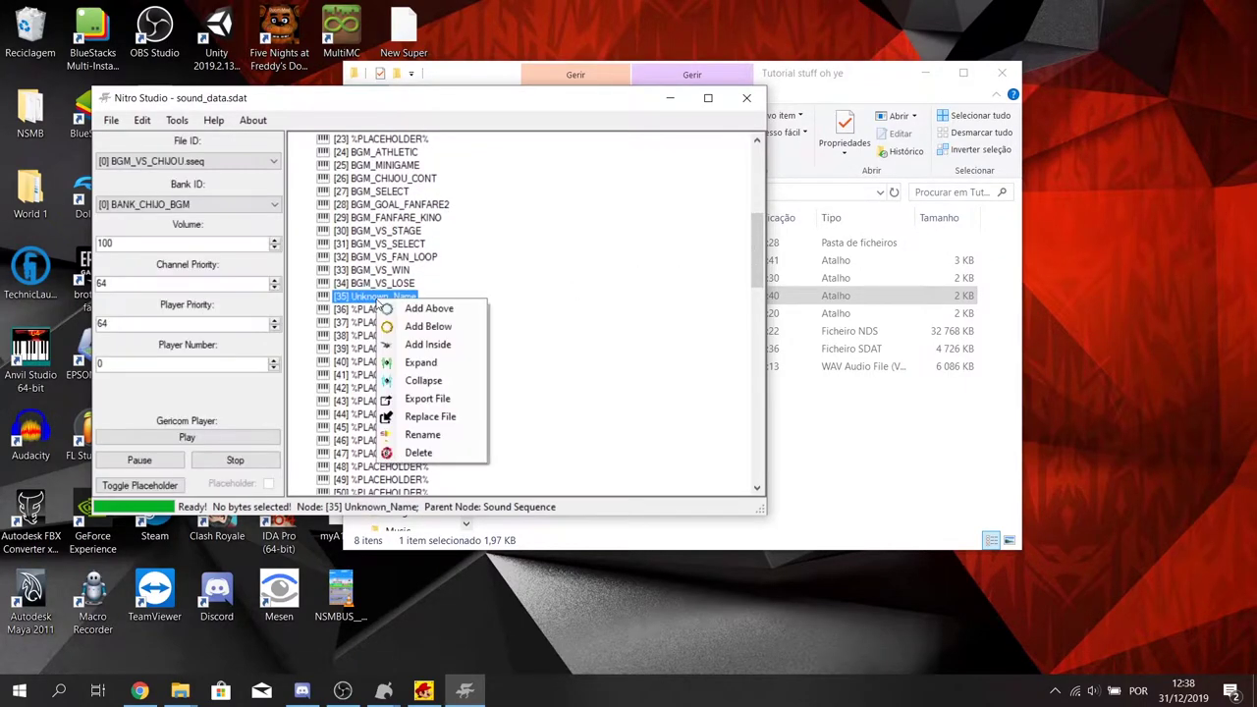
left_click(423, 436)
key("Caps_Lock")
type("BGM_NSMBU_M")
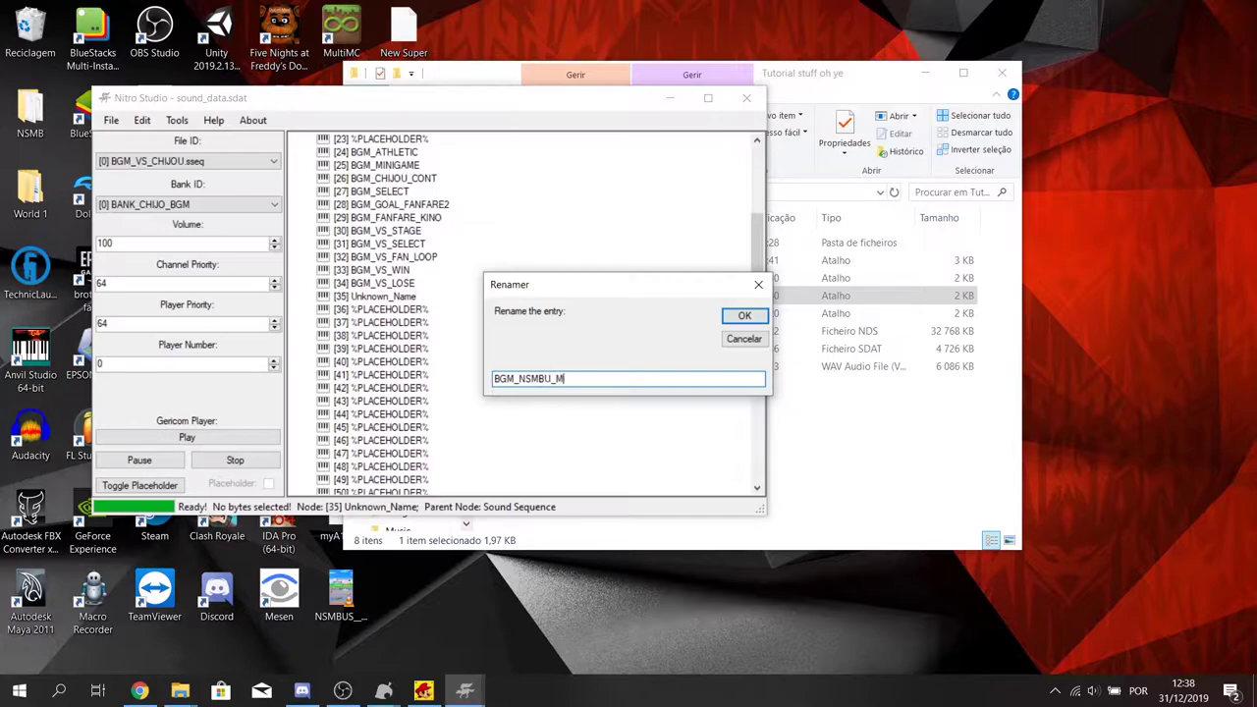
key("Caps_Lock")
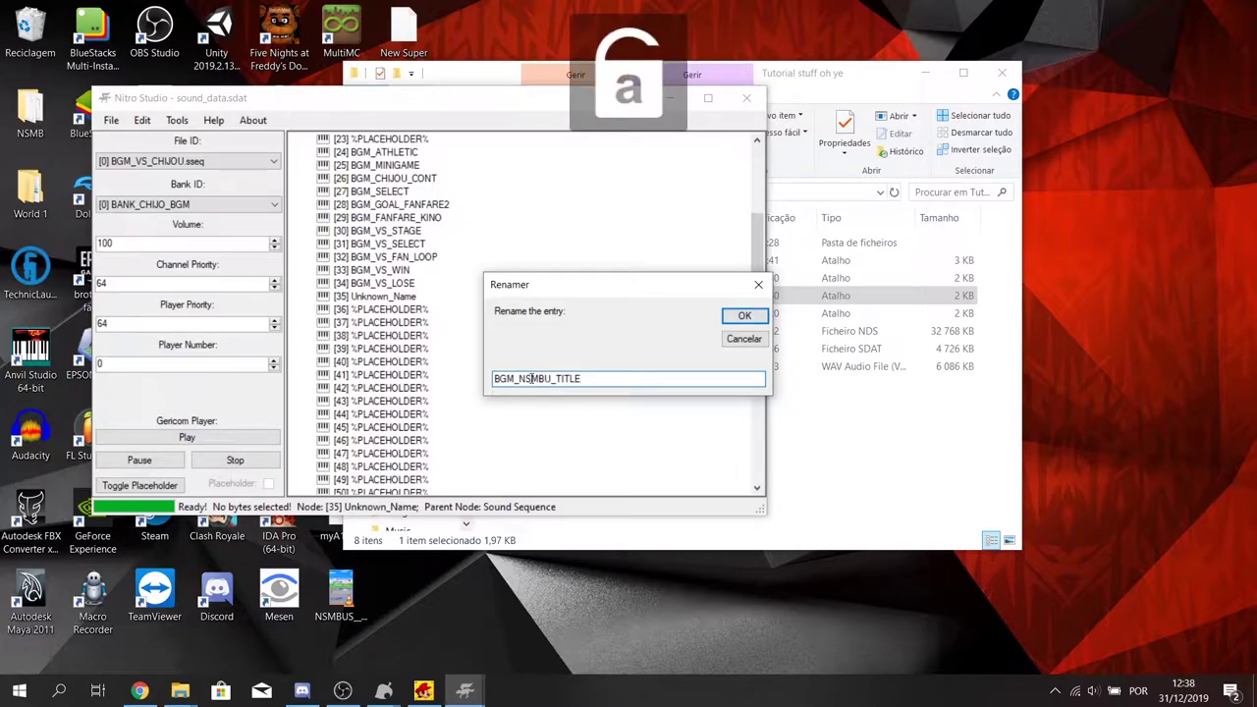
- Copy the base name STRM_BGM_TITLE from the WAV file in Tutorial stuff oh ye and use it to name sequence entry 35
left_click(865, 419)
right_click(569, 367)
left_click(638, 638)
key("ctrl+c")
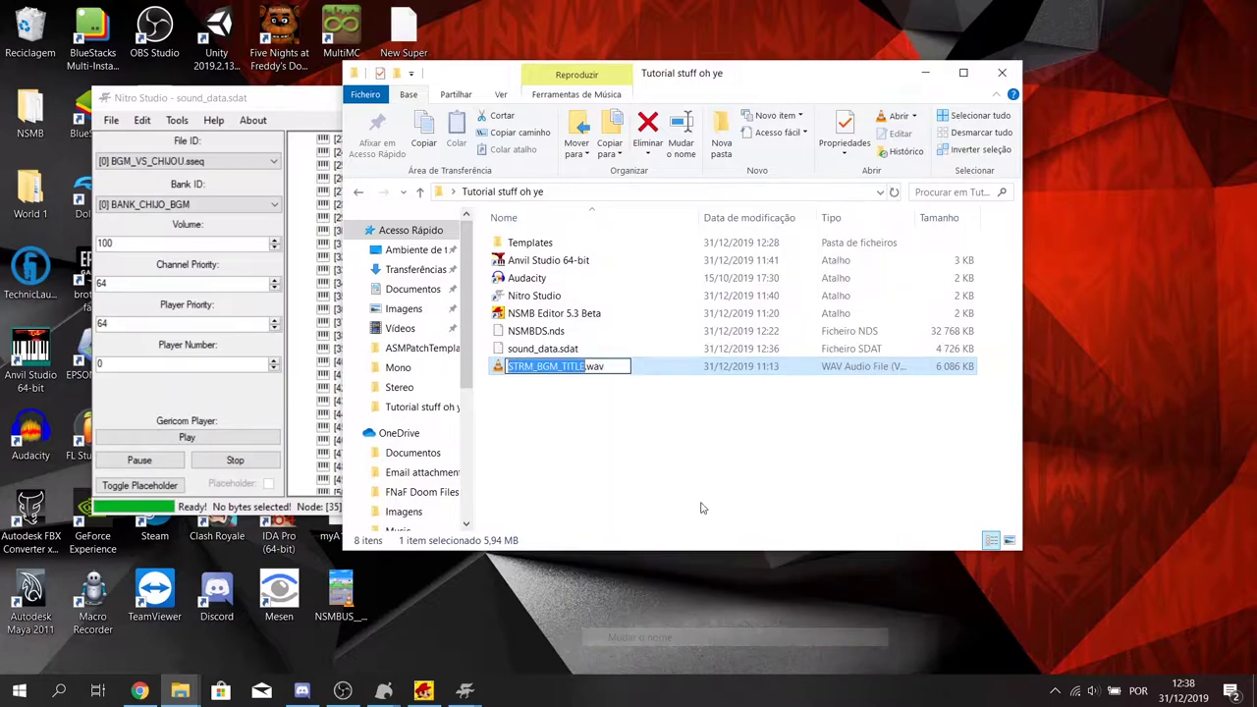
left_click(756, 428)
left_click(925, 73)
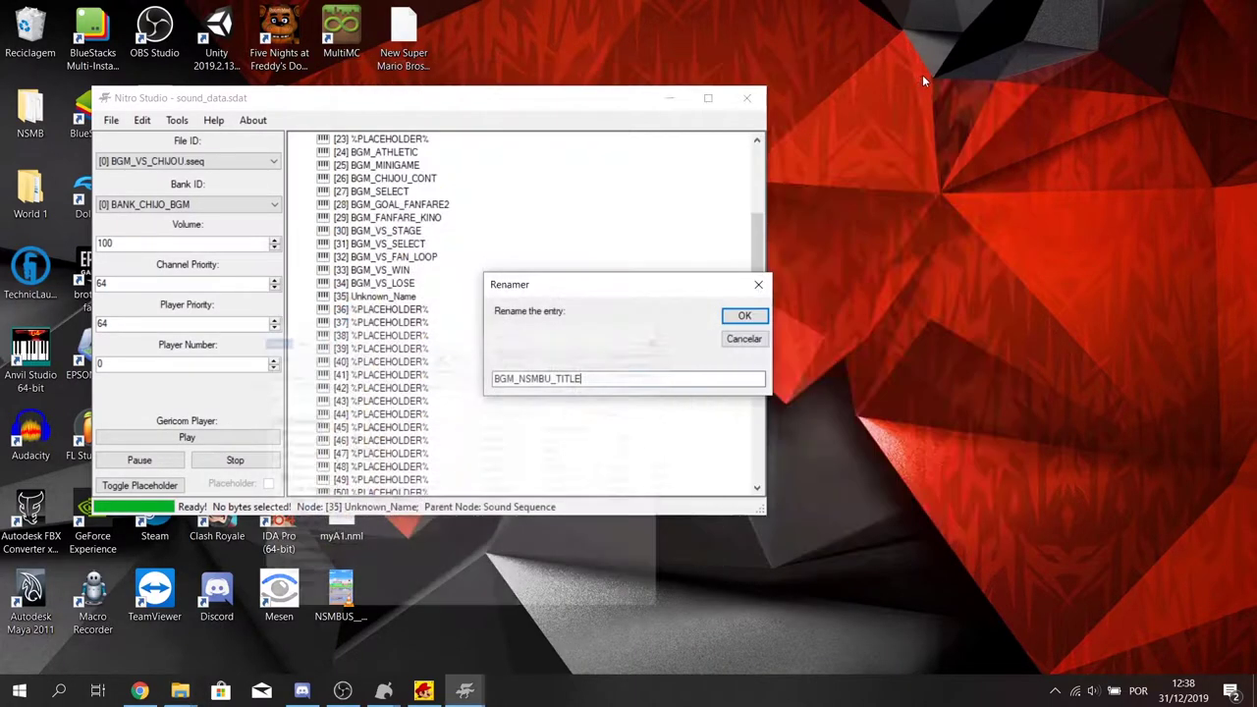
left_click_drag(586, 378, 485, 378)
key("ctrl+v")
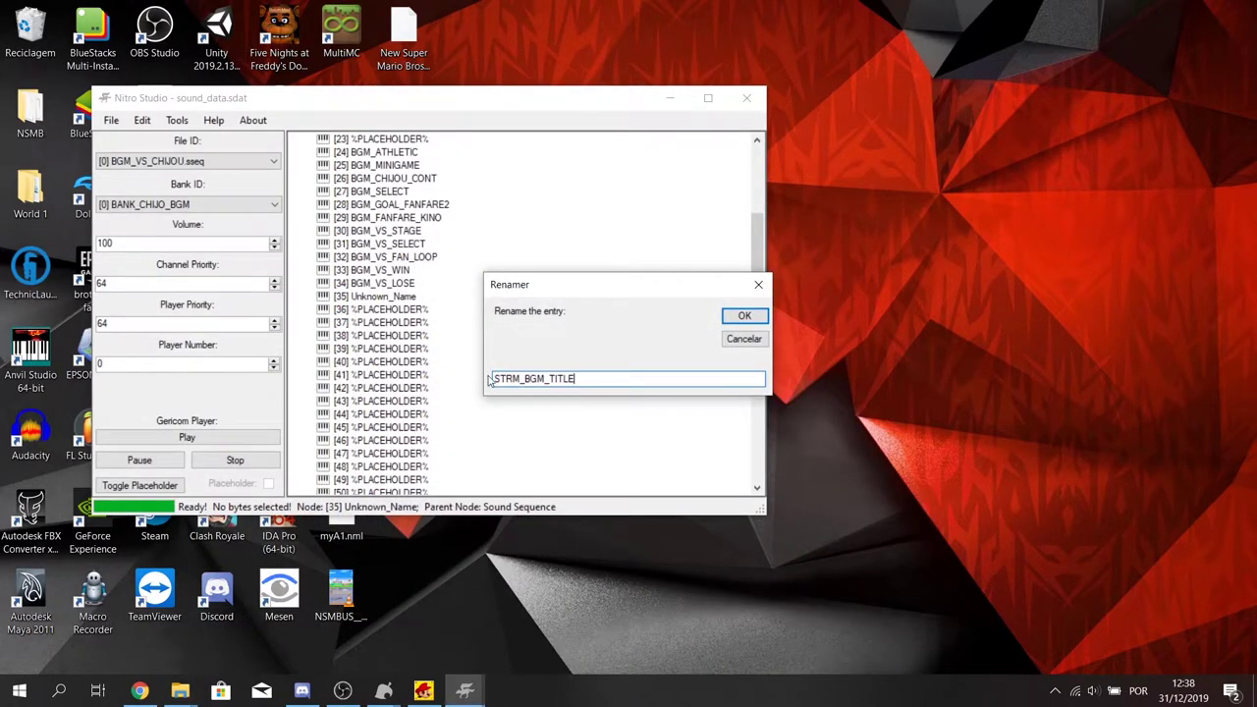
left_click(744, 316)
- Set the File ID of sound sequence entry 35 to [52] UNKNOWN_NAME.sseq
left_click_drag(755, 174, 753, 248)
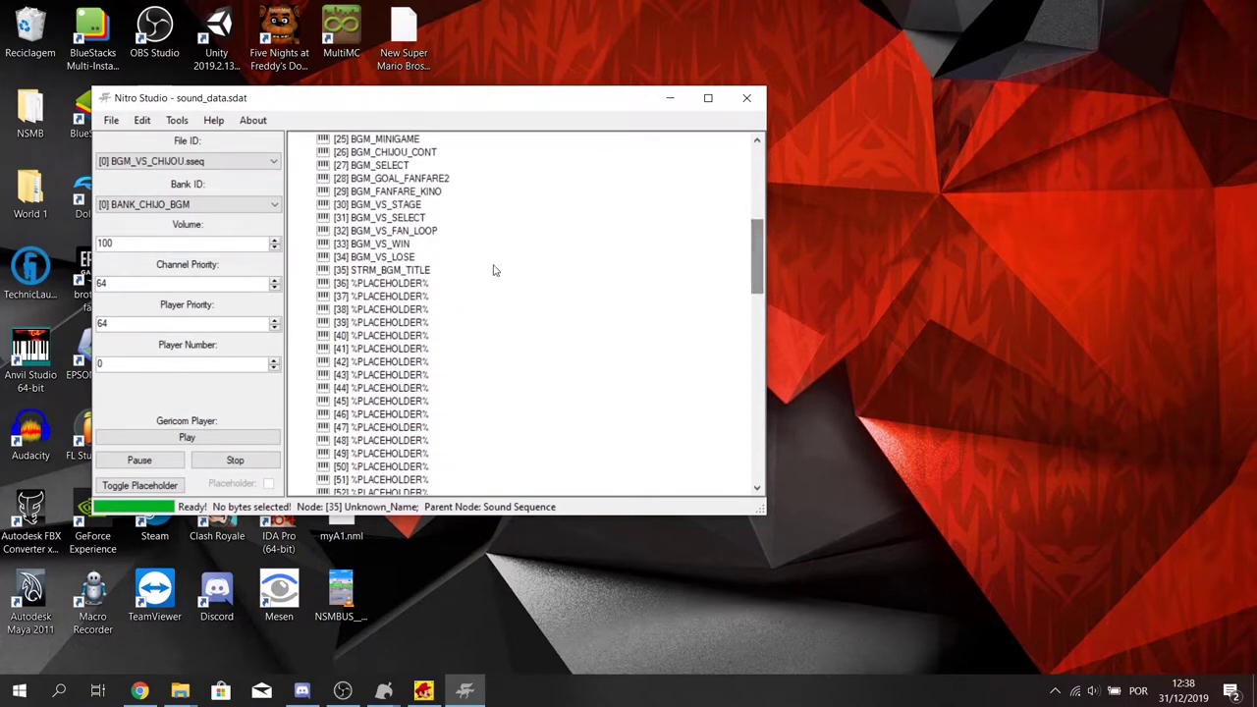
left_click(411, 275)
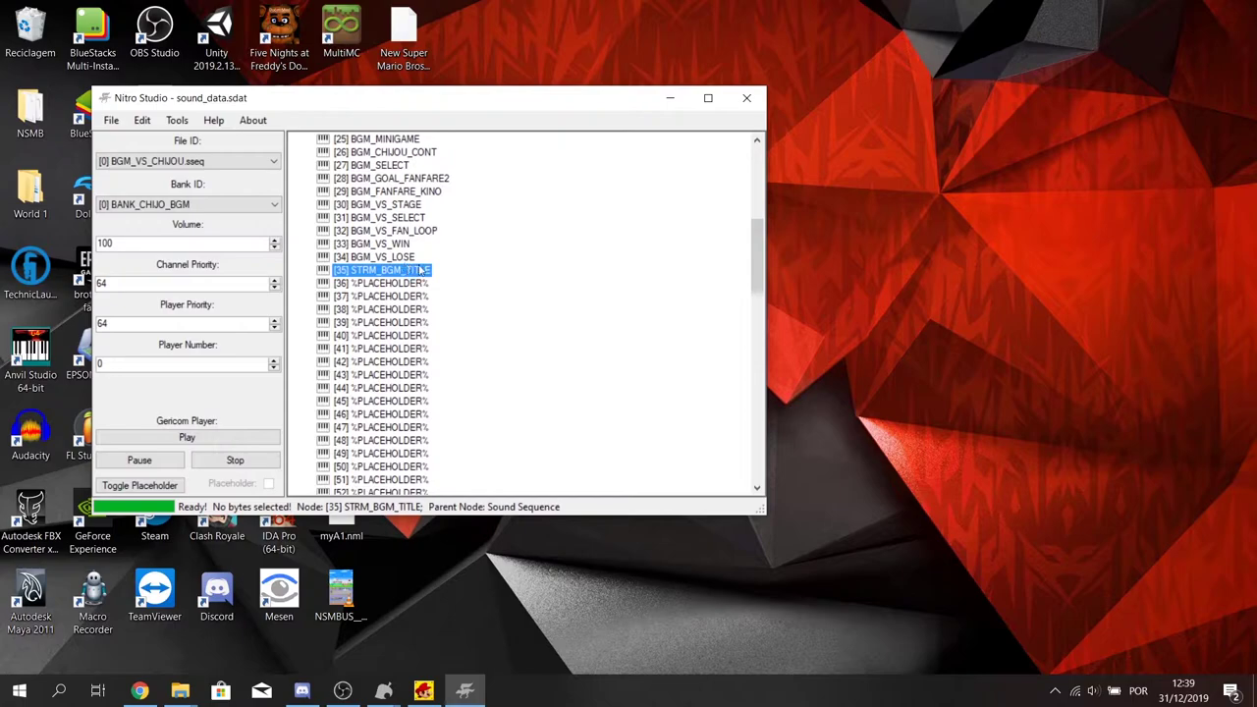
scroll(536, 275, "down", 1)
scroll(430, 265, "up", 1)
left_click(273, 162)
left_click_drag(274, 186, 271, 256)
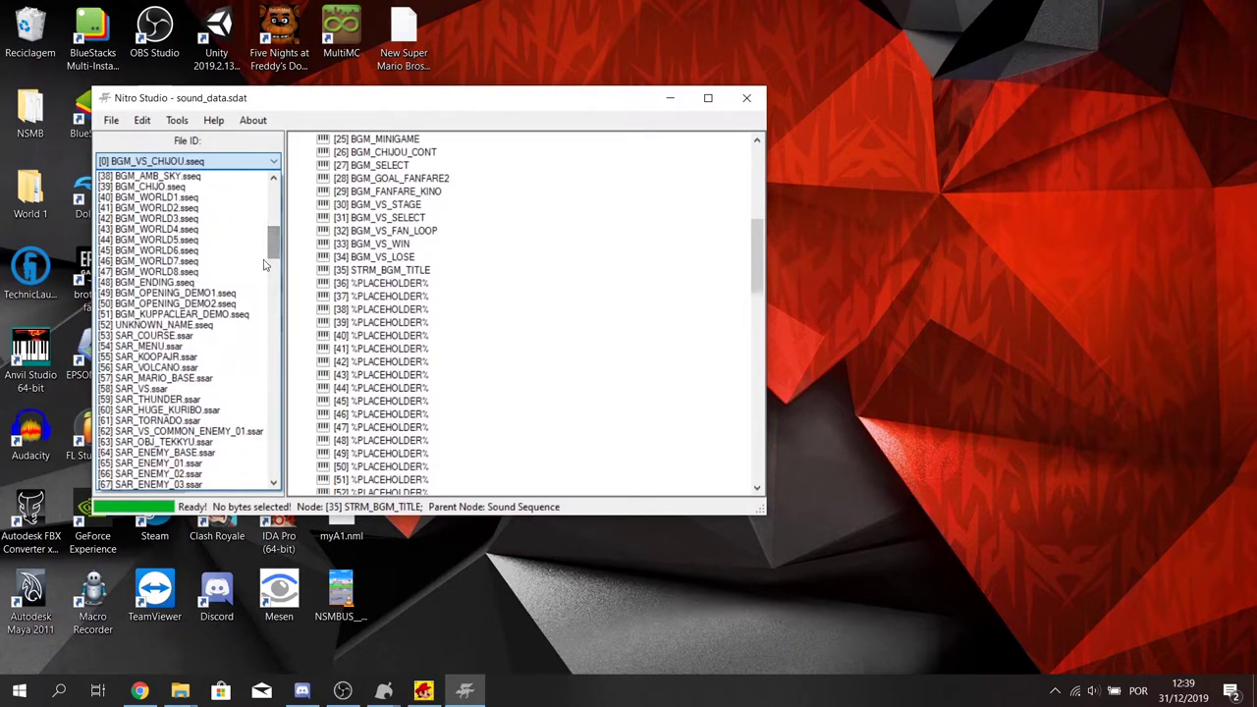
left_click(195, 330)
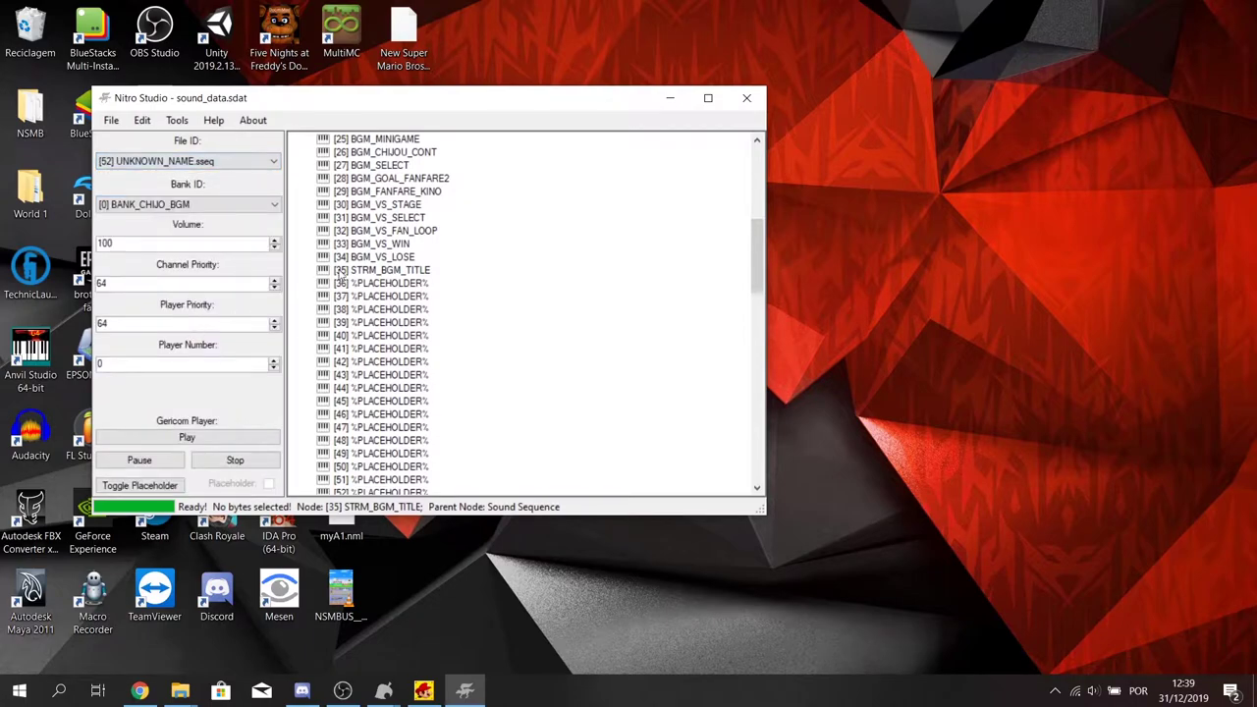
left_click(366, 259)
left_click(367, 269)
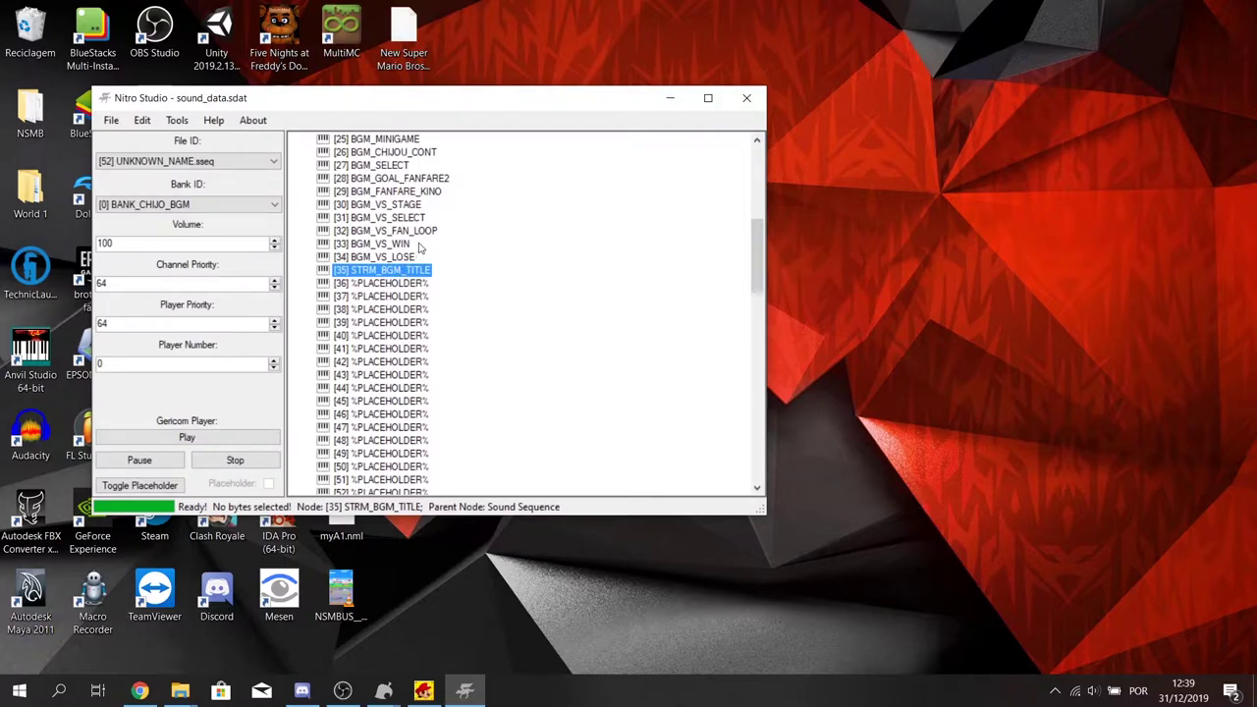
- Set sequence entry 35's Bank ID to [80] New File, volume to 127 and player priority to 50
left_click(261, 205)
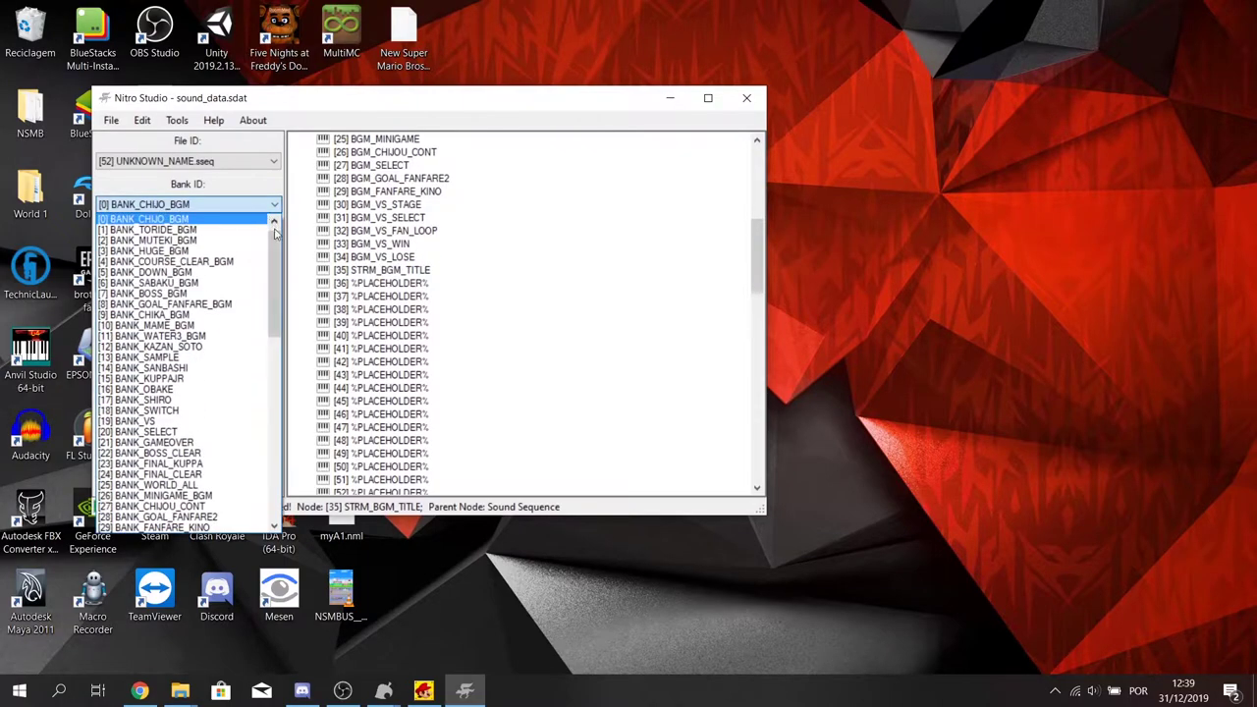
scroll(280, 265, "down", 1)
left_click_drag(280, 265, 275, 433)
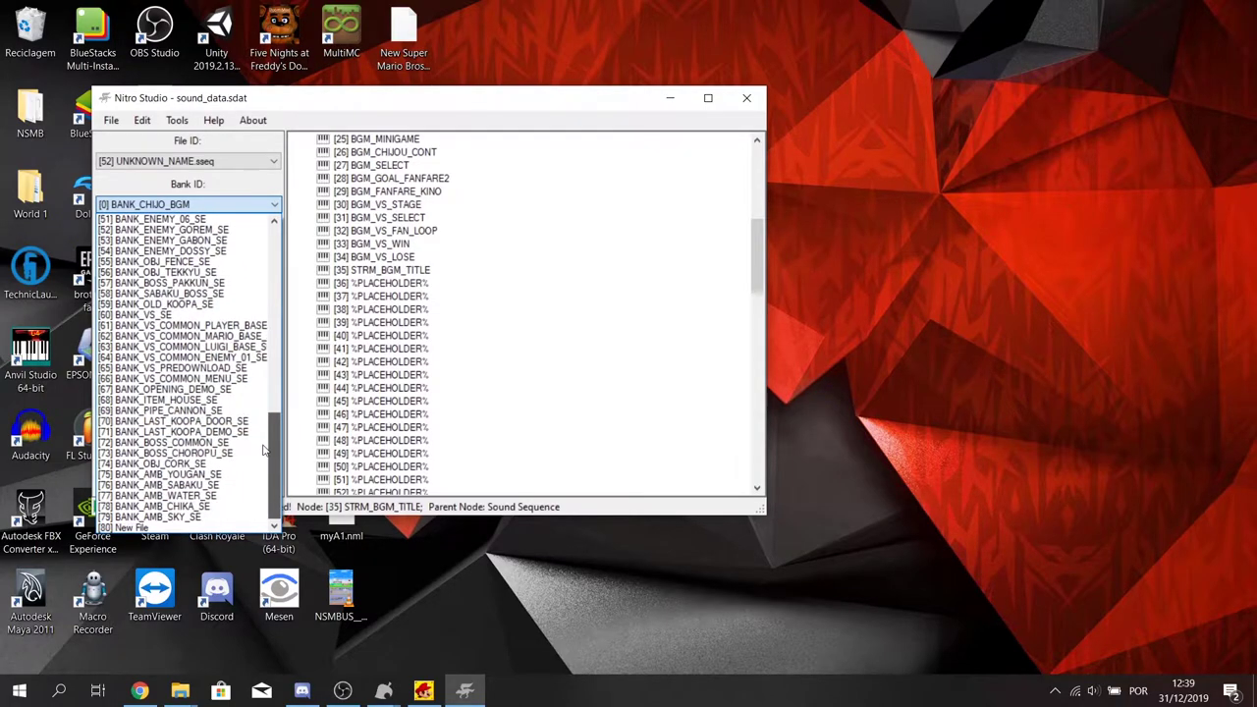
left_click(140, 528)
left_click(383, 322)
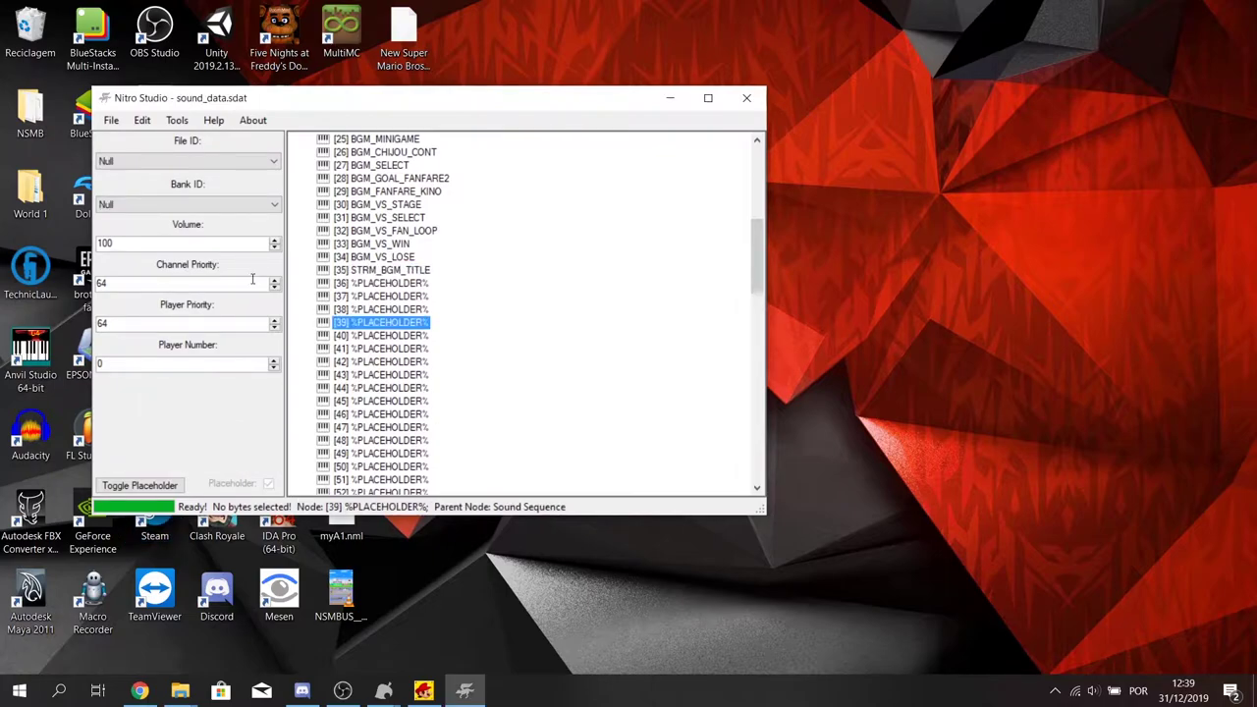
left_click(383, 271)
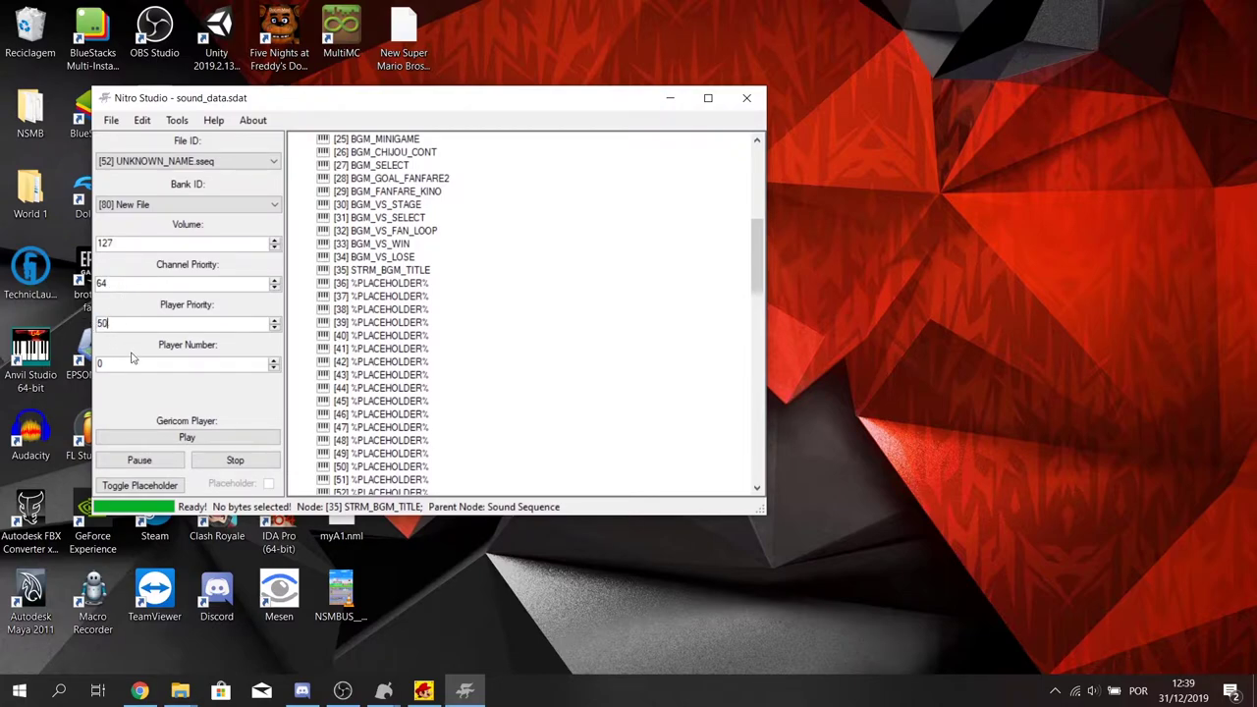
left_click(360, 271)
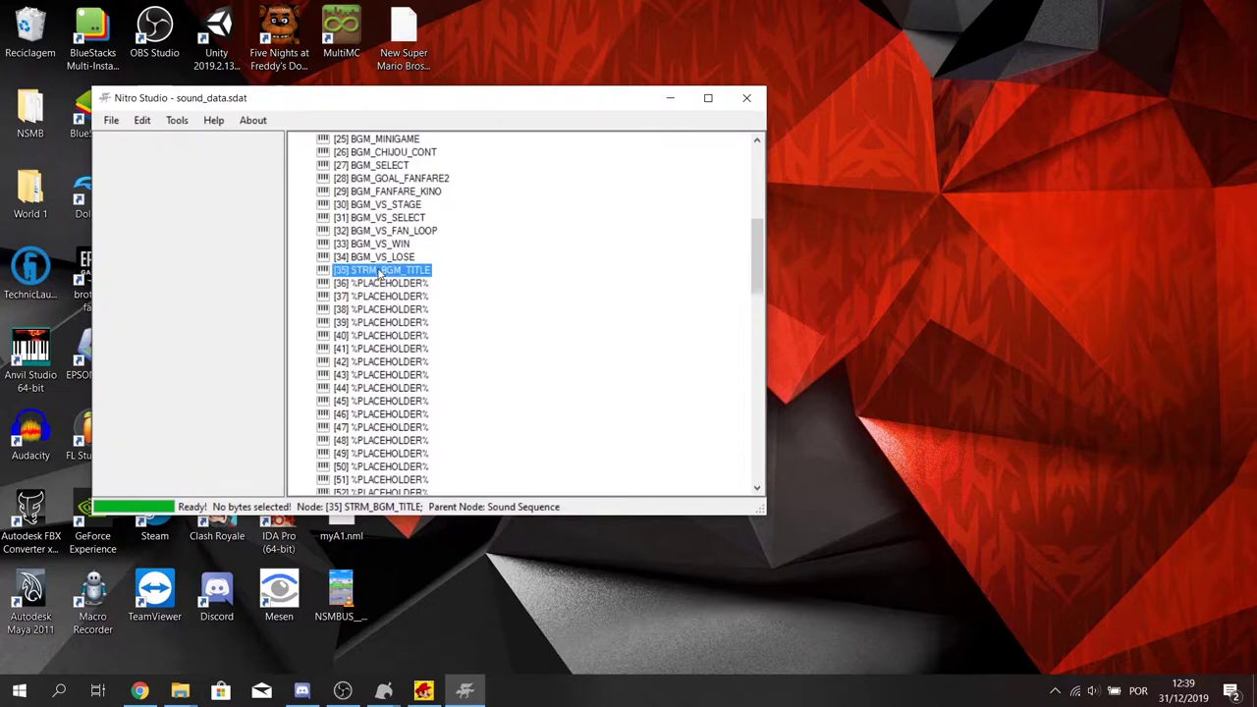
- Open the New File entry 80 under Instrument Bank for renaming and start its name with BANK_
left_click_drag(754, 249, 754, 437)
left_click(339, 401)
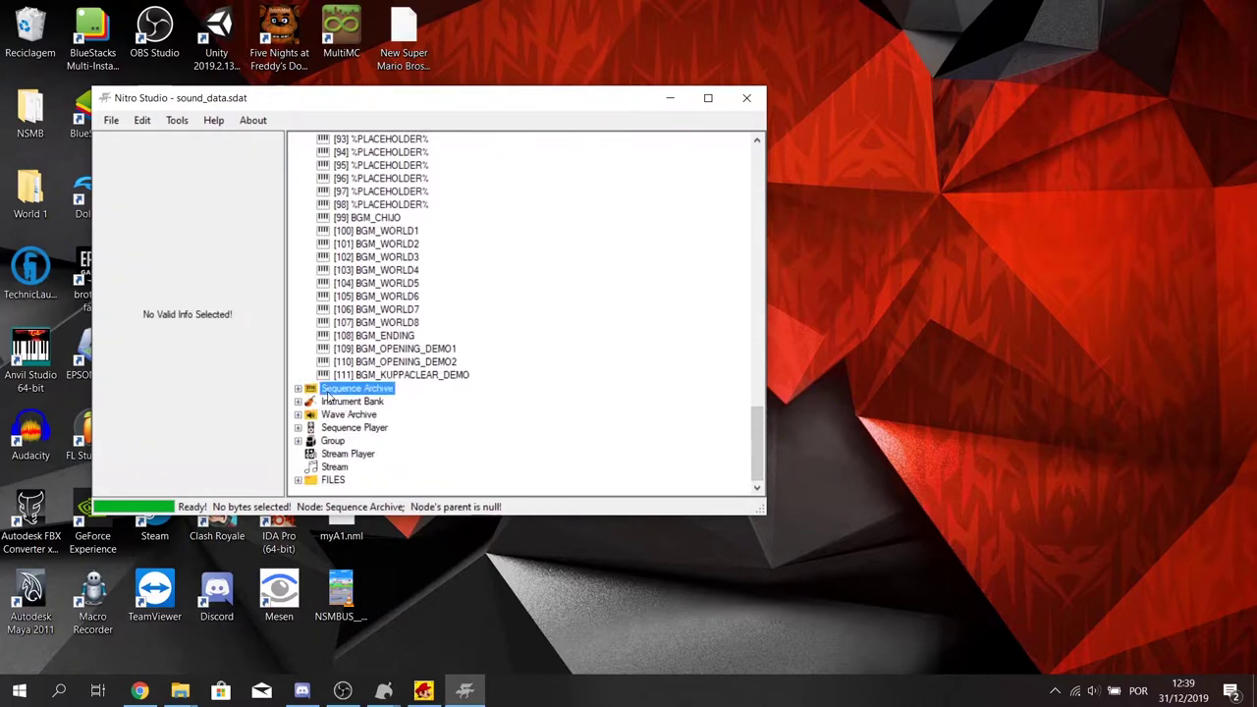
left_click(298, 401)
left_click_drag(755, 343, 753, 464)
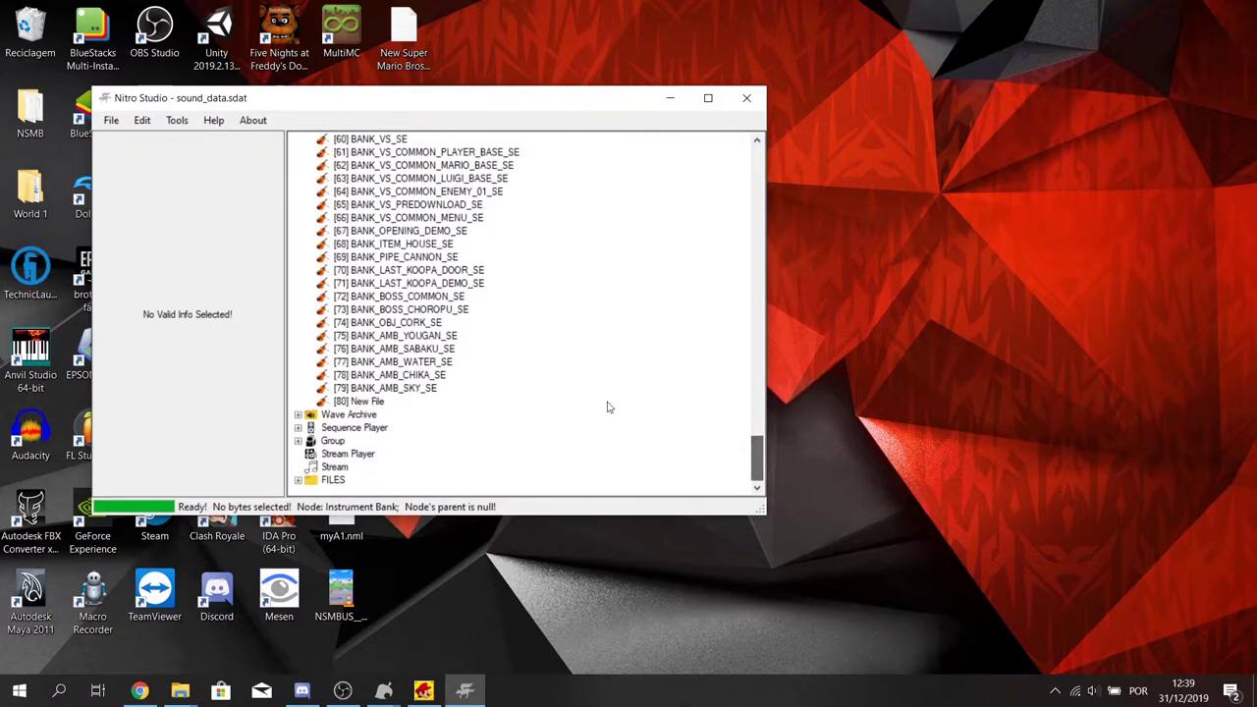
left_click(356, 405)
right_click(358, 406)
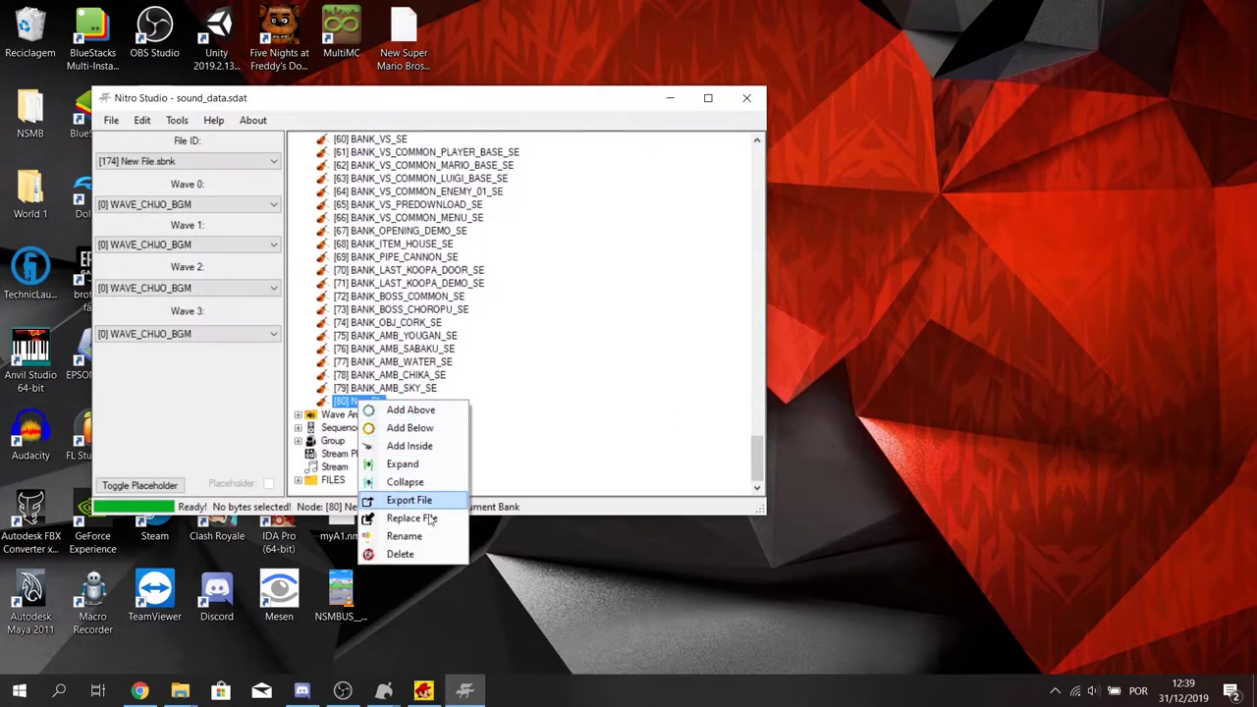
left_click(393, 531)
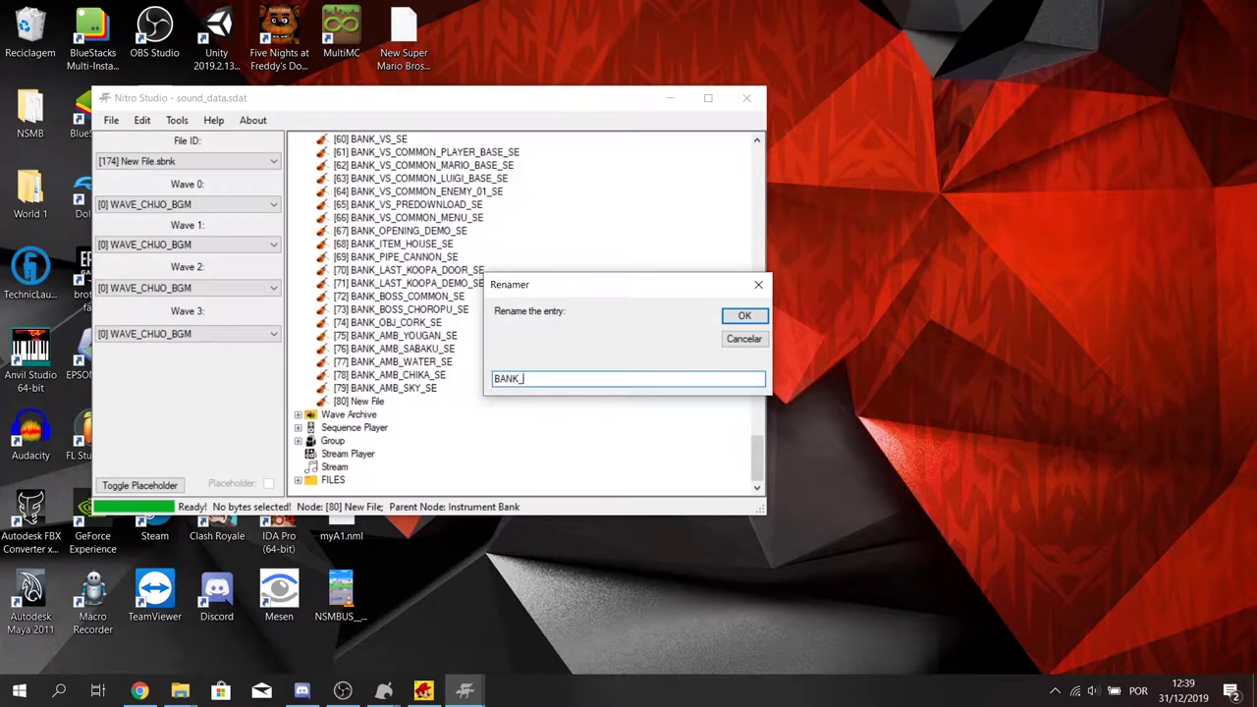
type("BANK_")
- Copy the BGM_TITLE part of the WAV file's name in the Tutorial stuff oh ye folder
mouse_move(180, 691)
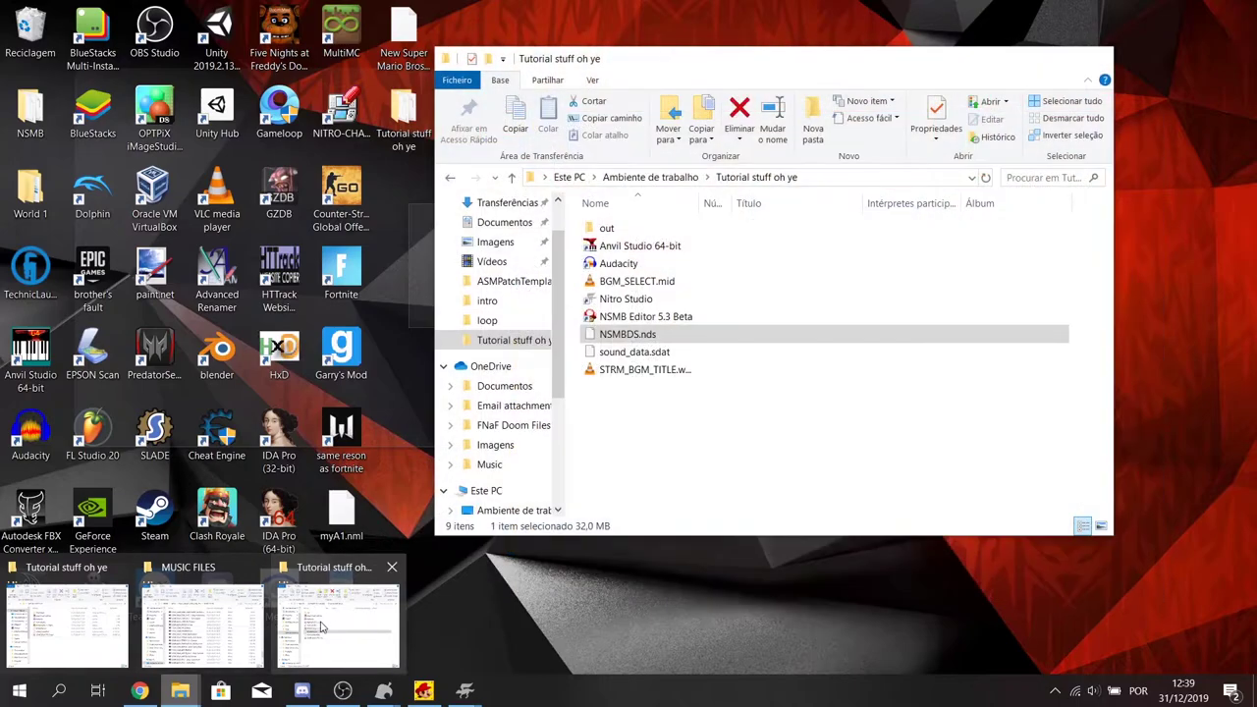
left_click(343, 622)
right_click(650, 352)
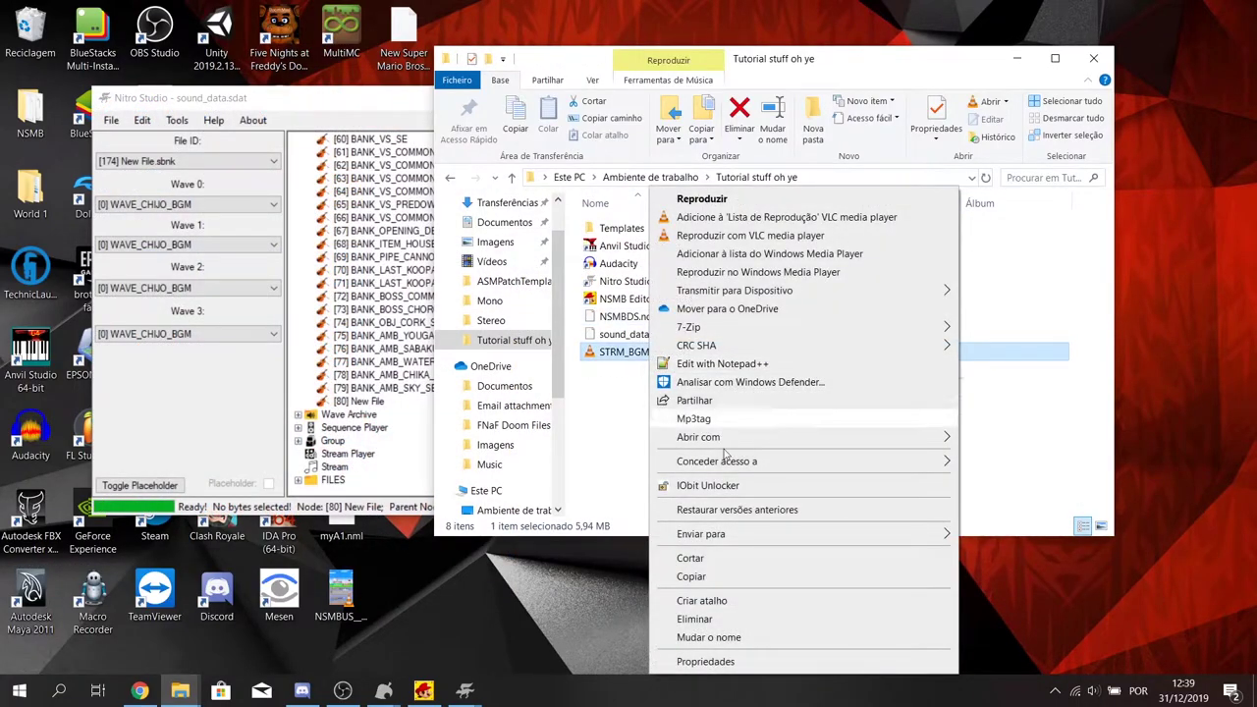
left_click(710, 637)
left_click_drag(630, 353, 637, 353)
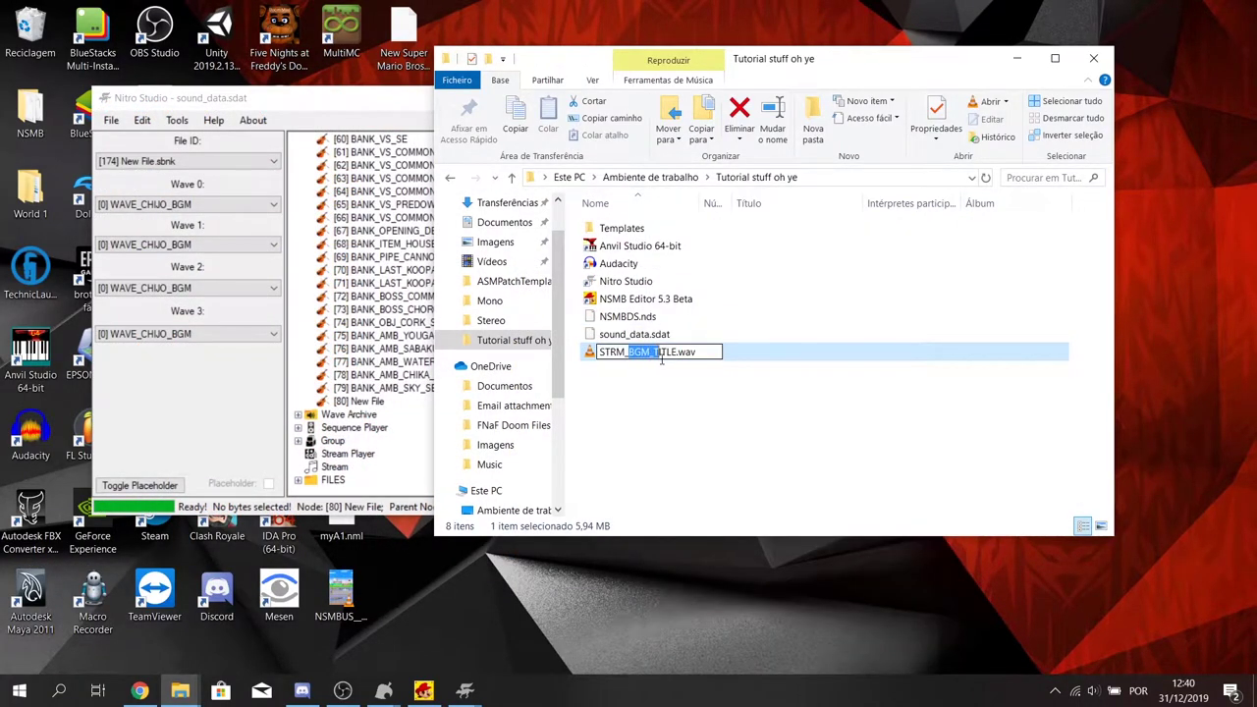
left_click(1017, 58)
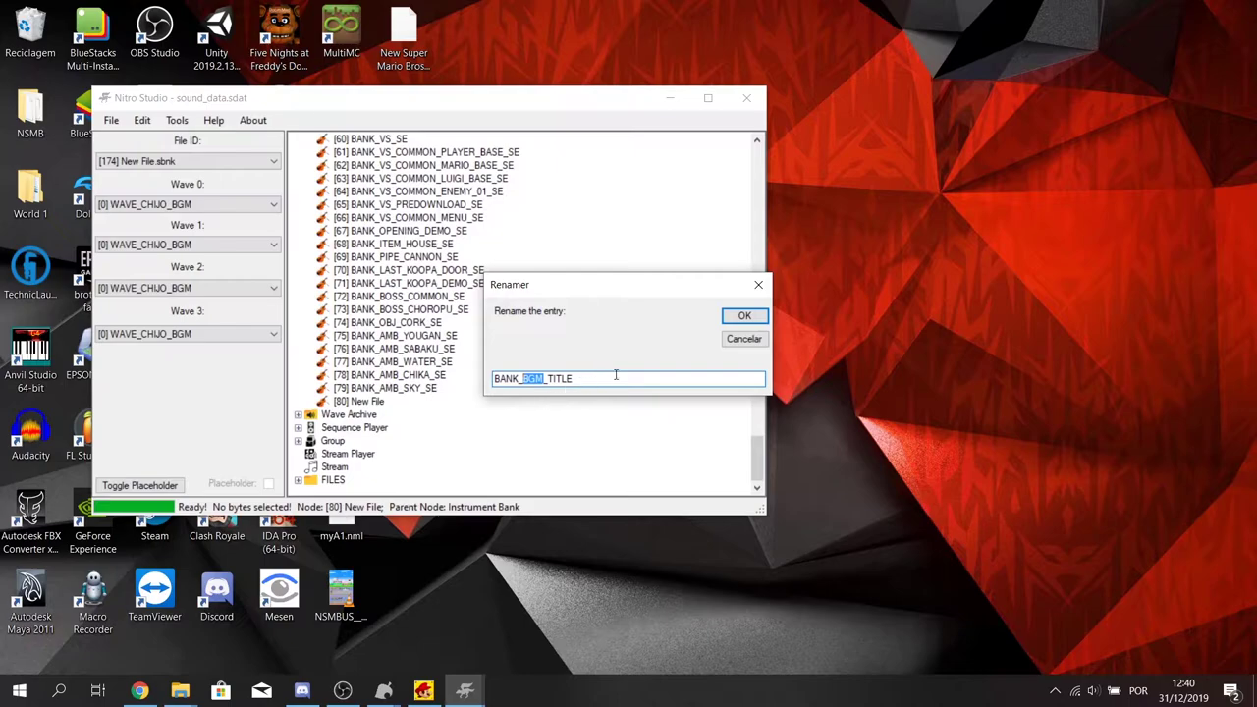
- Complete the name of instrument bank entry 80 as BANK_NSMBU_TITLE
key("Caps_Lock")
type("MBU")
key("Caps_Lock")
left_click(744, 316)
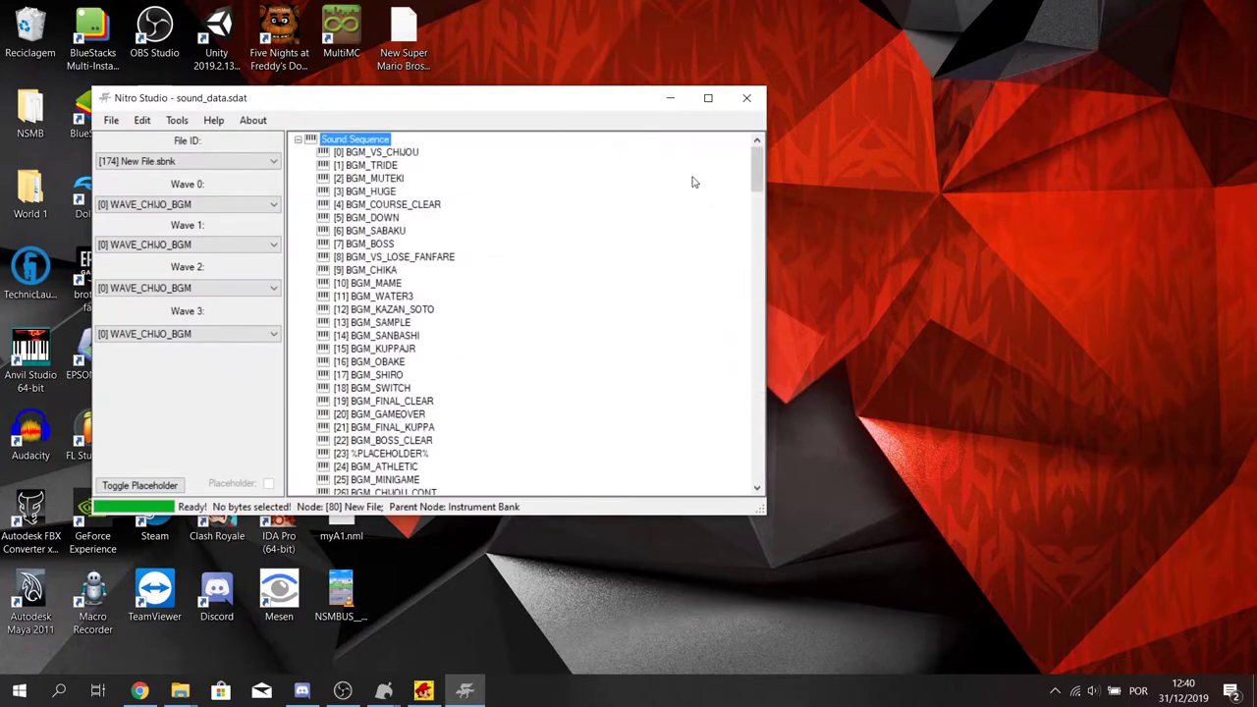
- Rename sound sequence entry 35 as BGM_NSMBU_TITLE
scroll(497, 227, "down", 9)
left_click(382, 257)
right_click(383, 257)
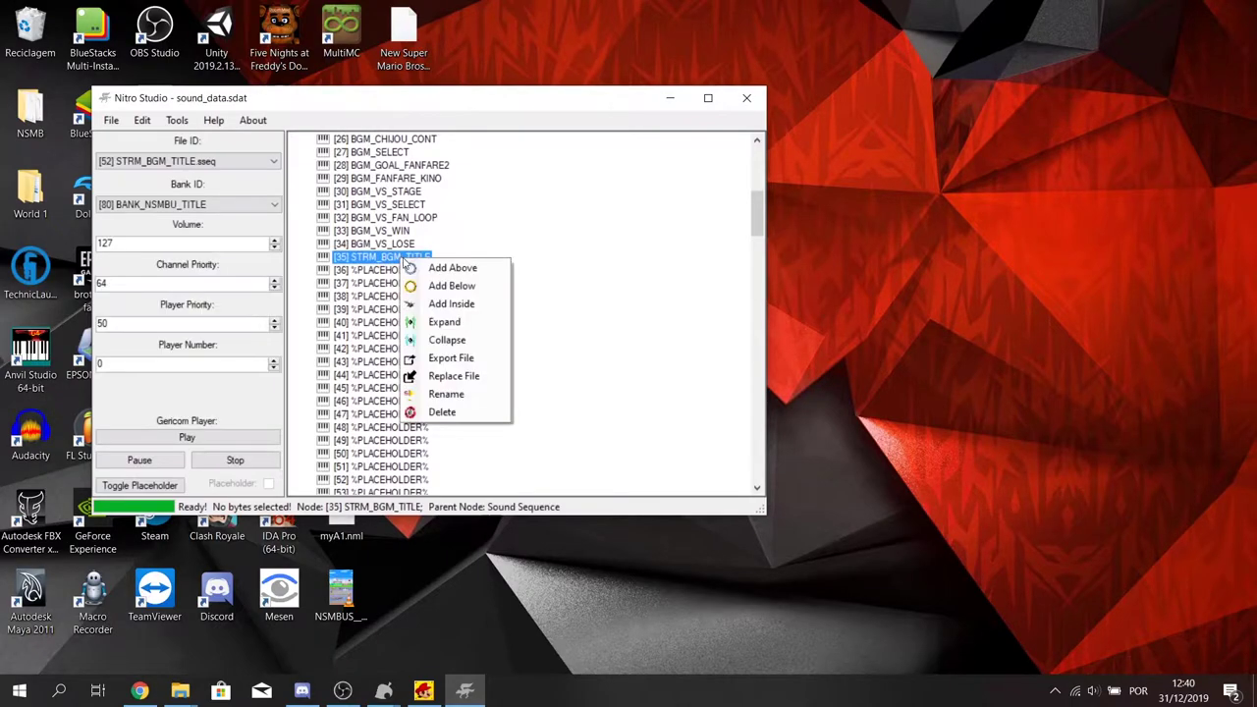
left_click(437, 395)
key("Caps_Lock")
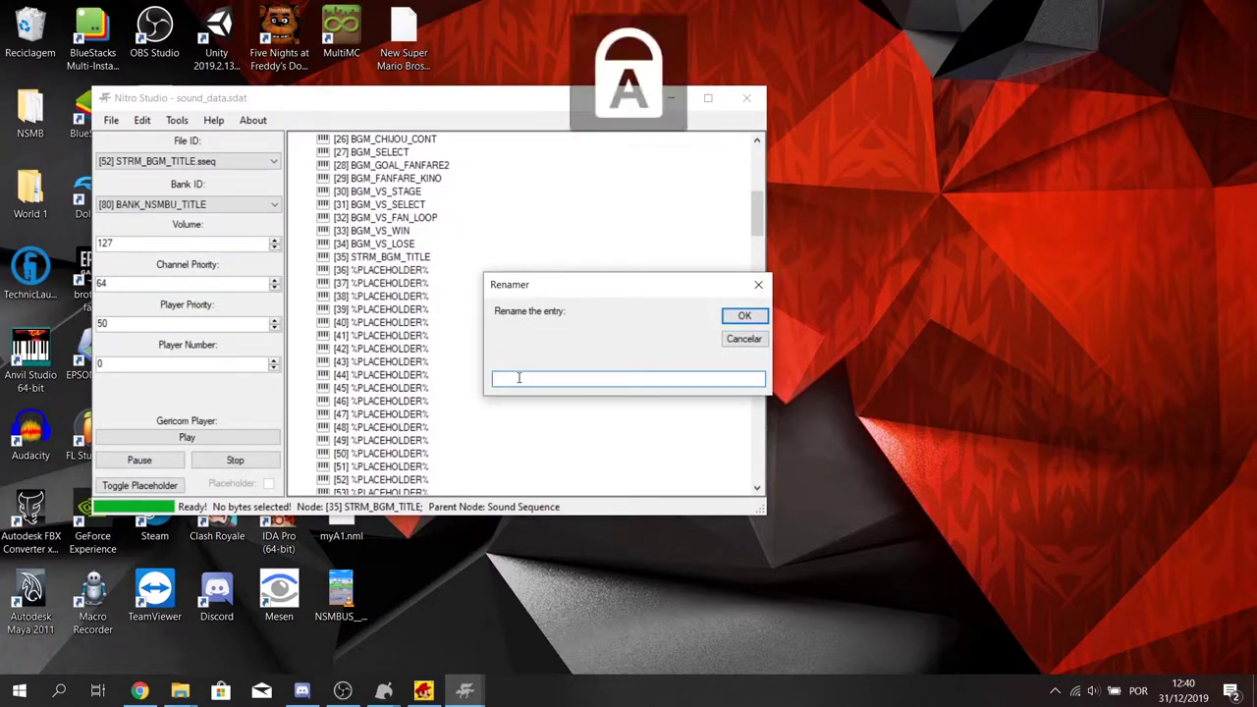
type("BMG")
key("BackSpace")
key("BackSpace")
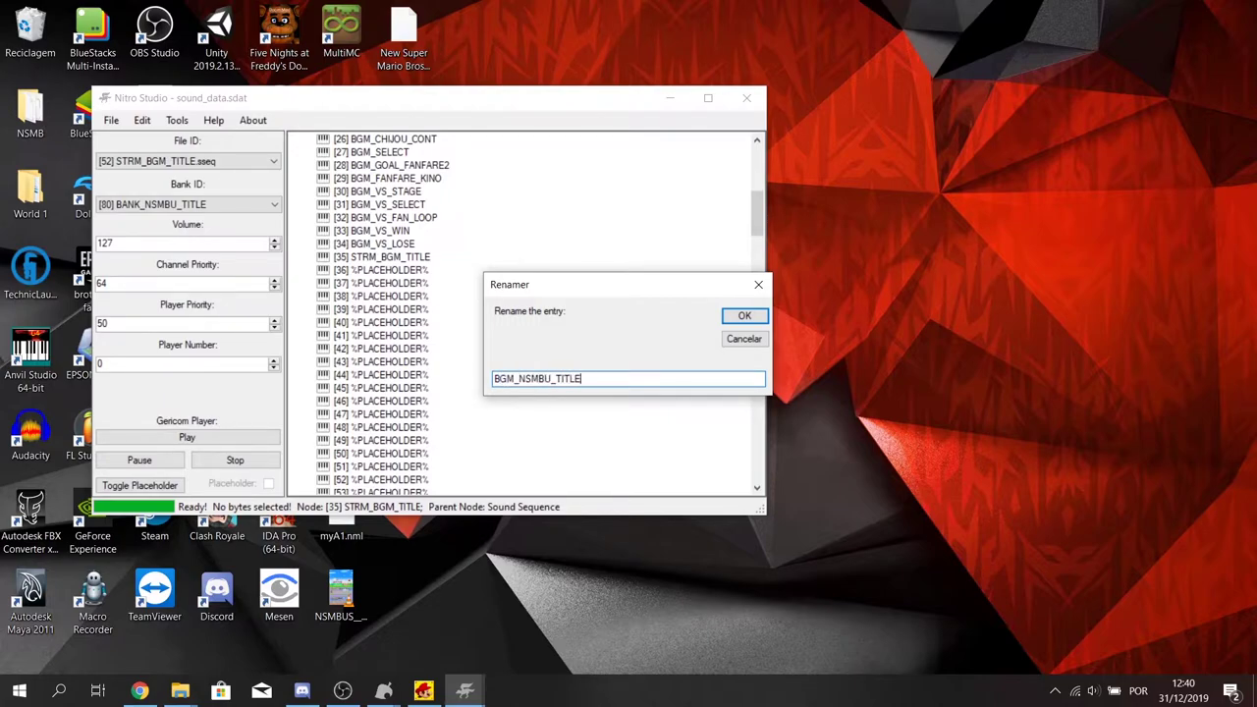
type("GM_NSMBU_TITLE")
key("Caps_Lock")
key("Return")
- Rename the New File entry 91 under Wave Archive as WAVE_NSMBU_TITLE
left_click_drag(759, 168, 763, 465)
scroll(760, 222, "up", 1)
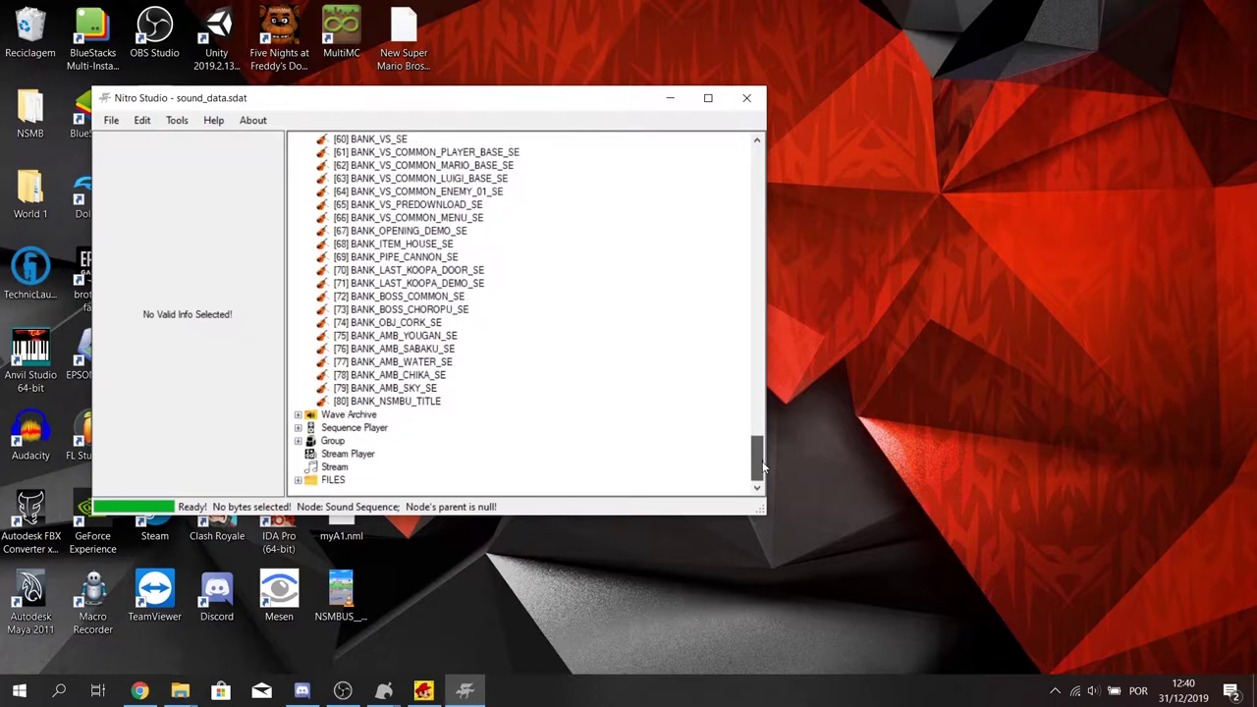
double_click(309, 418)
left_click_drag(757, 383, 753, 477)
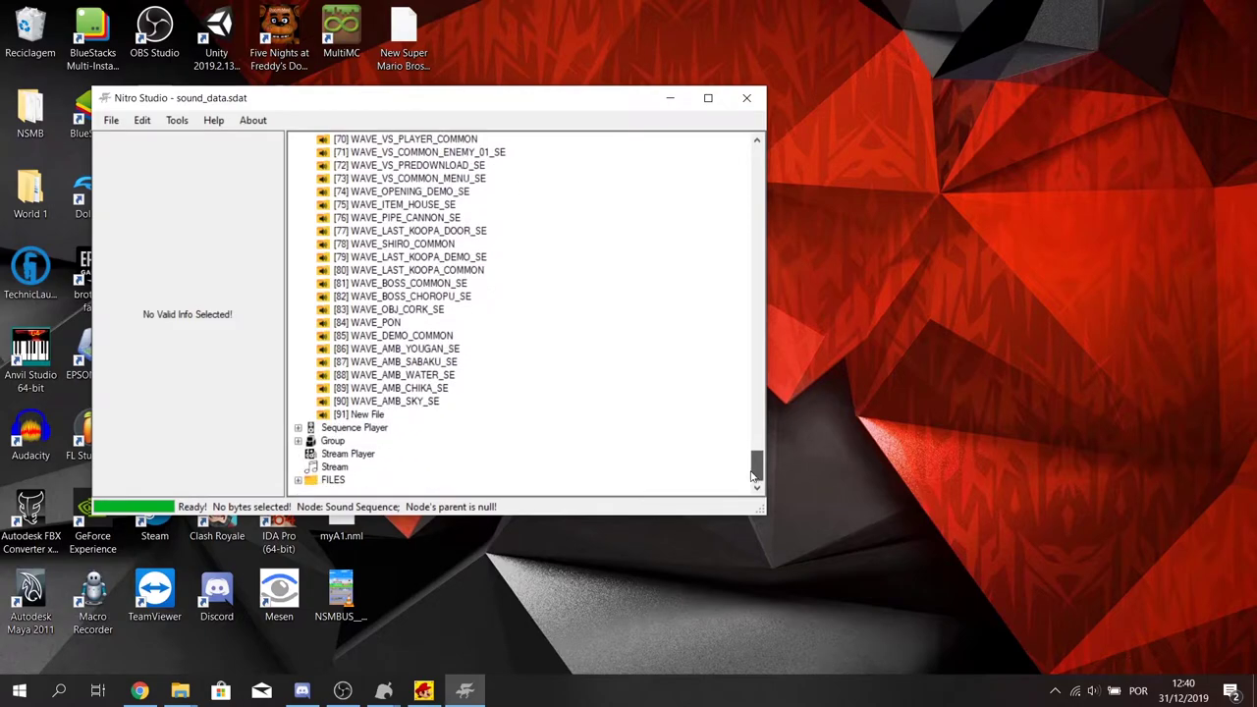
right_click(362, 415)
left_click(397, 555)
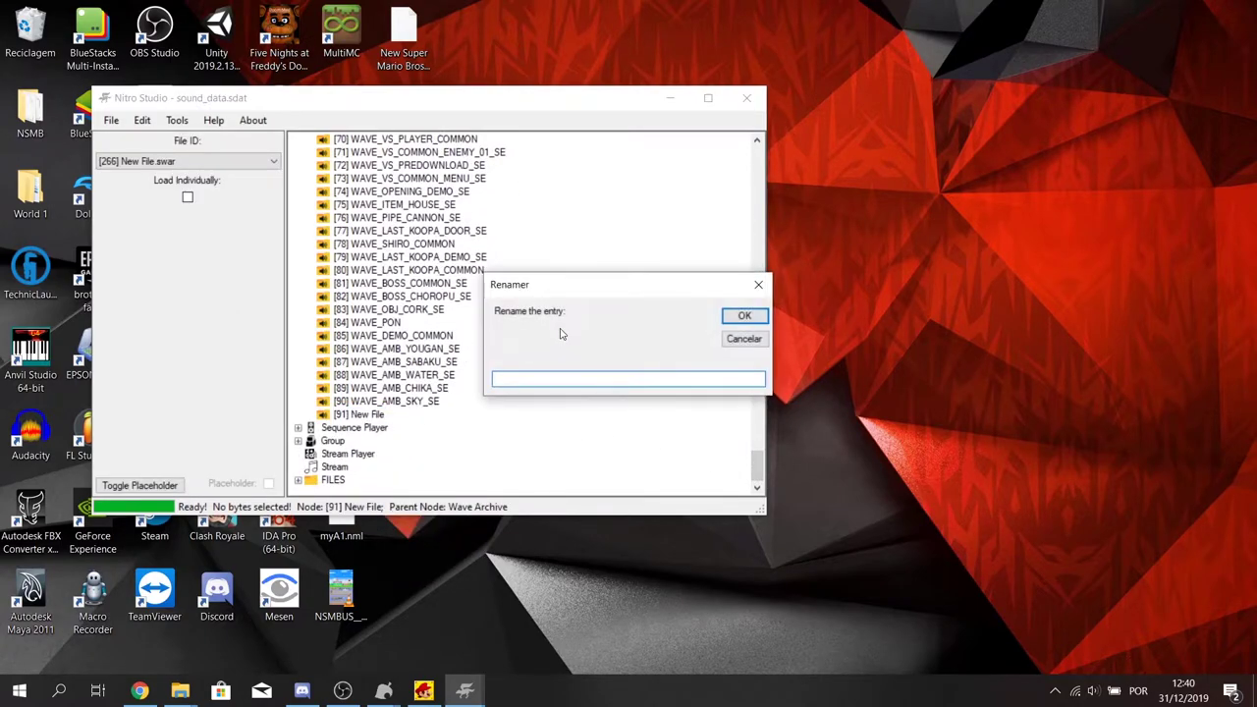
key("Caps_Lock")
type("WAVE_NSMBU_TITLE")
key("Caps_Lock")
key("Return")
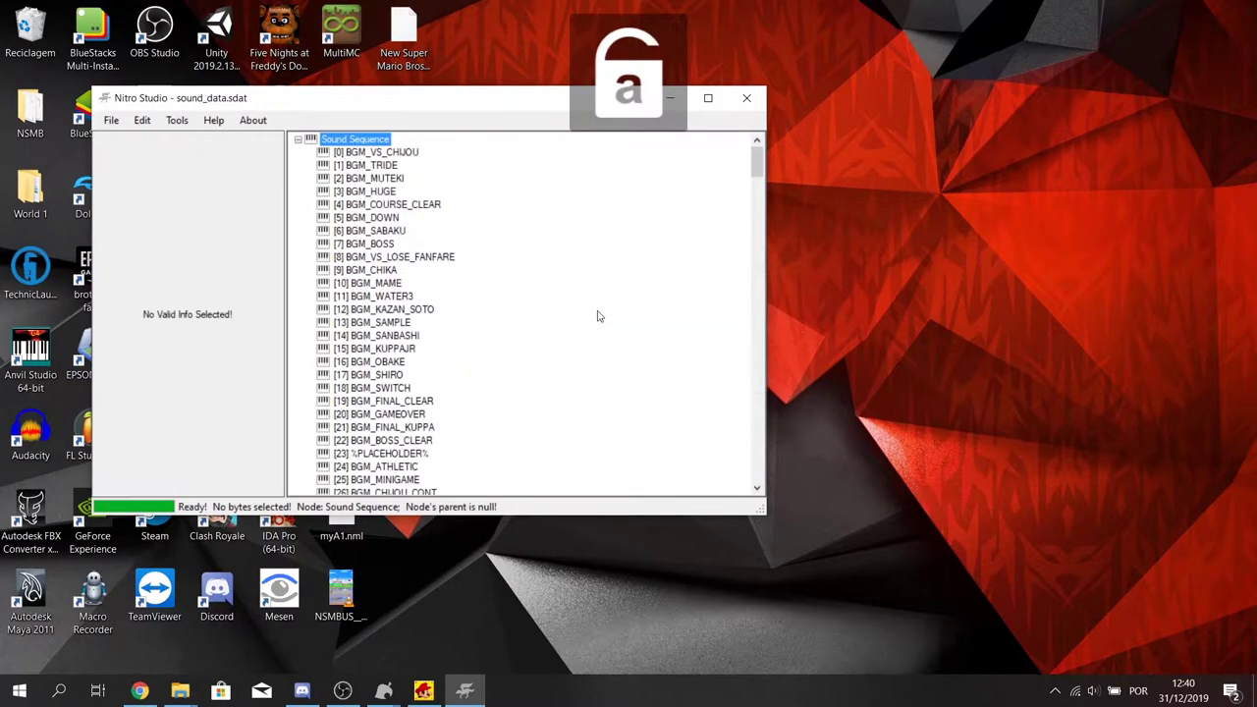
- Play sound sequence entry 35, BGM_NSMBU_TITLE, in the Gericom Player and stop the playback
scroll(757, 170, "down", 1)
left_click_drag(758, 170, 758, 188)
left_click(418, 296)
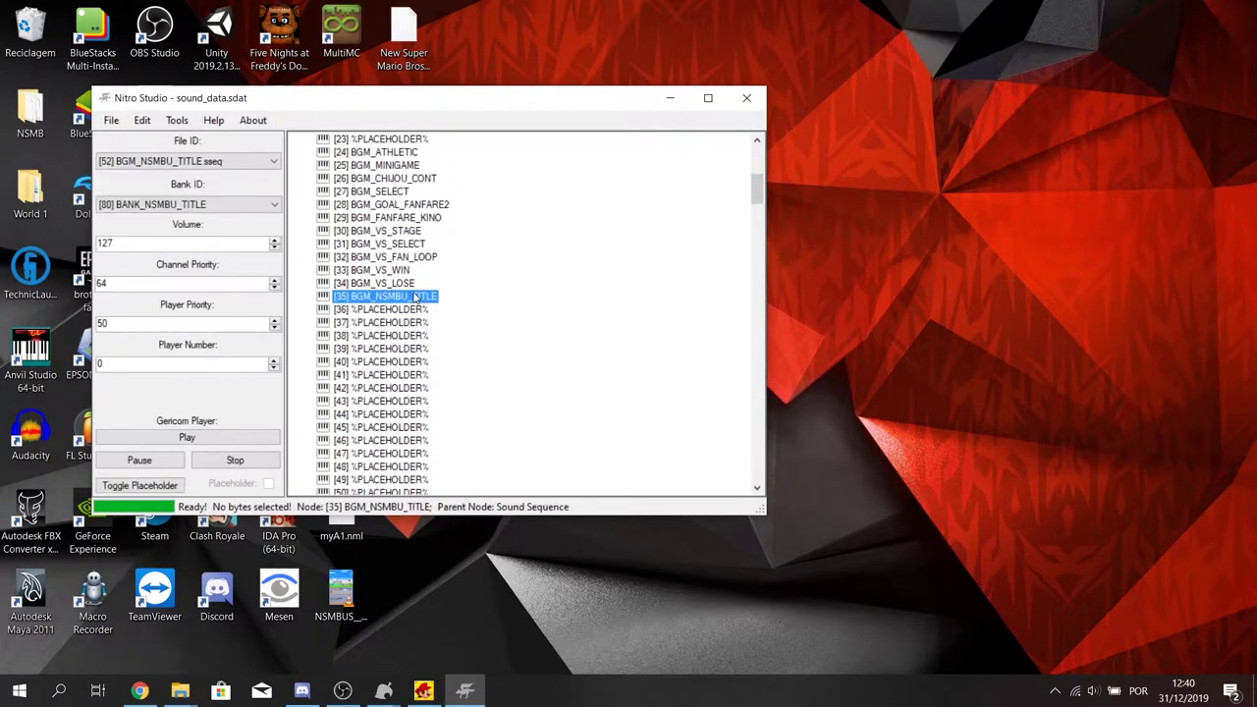
left_click_drag(385, 105, 557, 114)
left_click(413, 447)
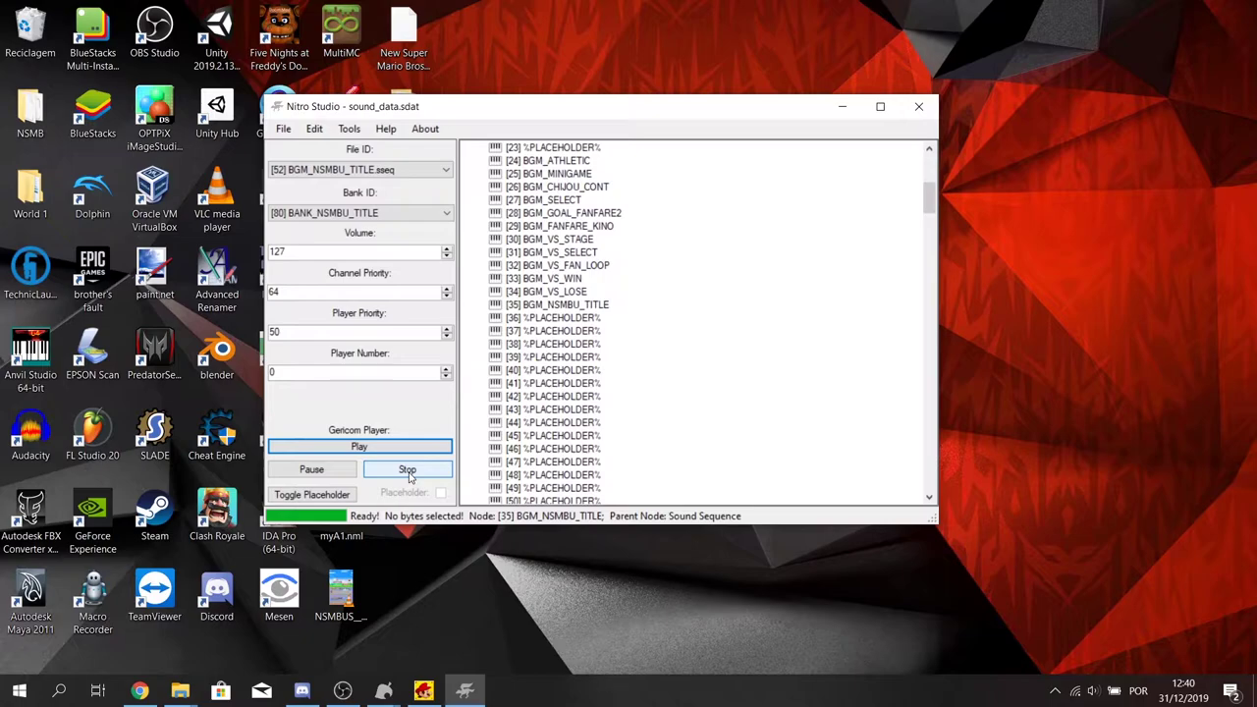
left_click(409, 474)
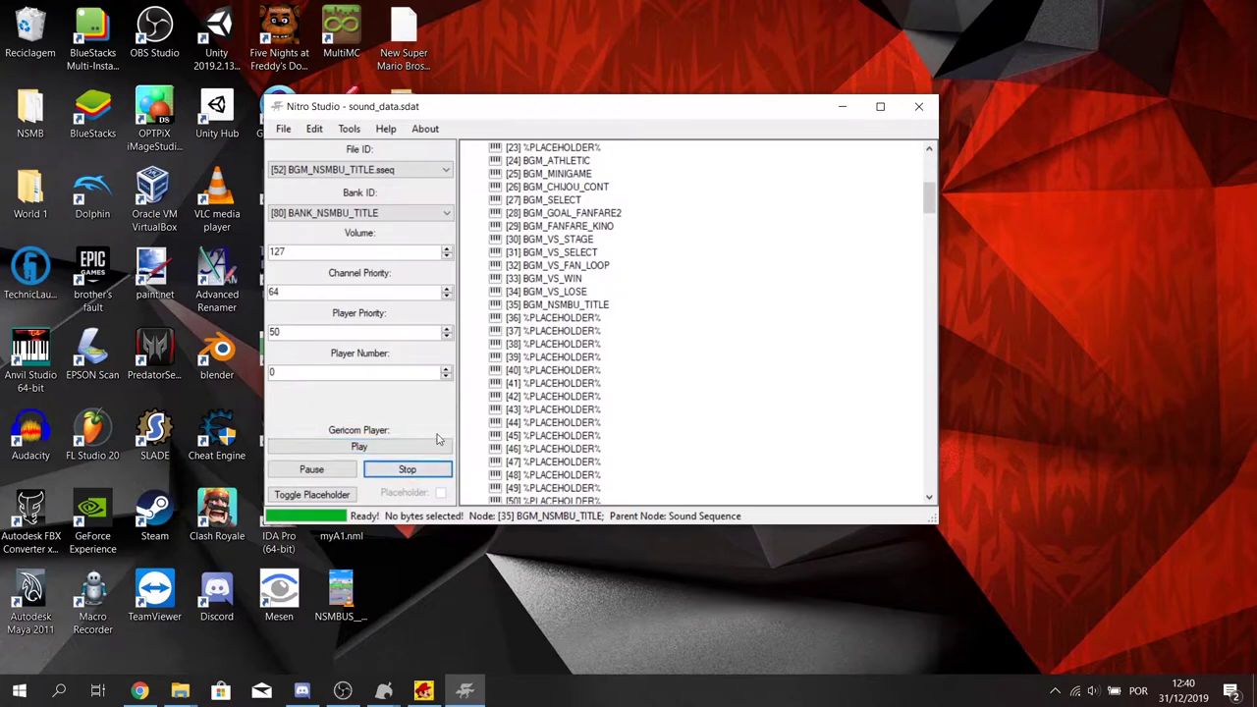
- Reselect the BGM_NSMBU_TITLE sequence entry and save sound_data.sdat
left_click(579, 304)
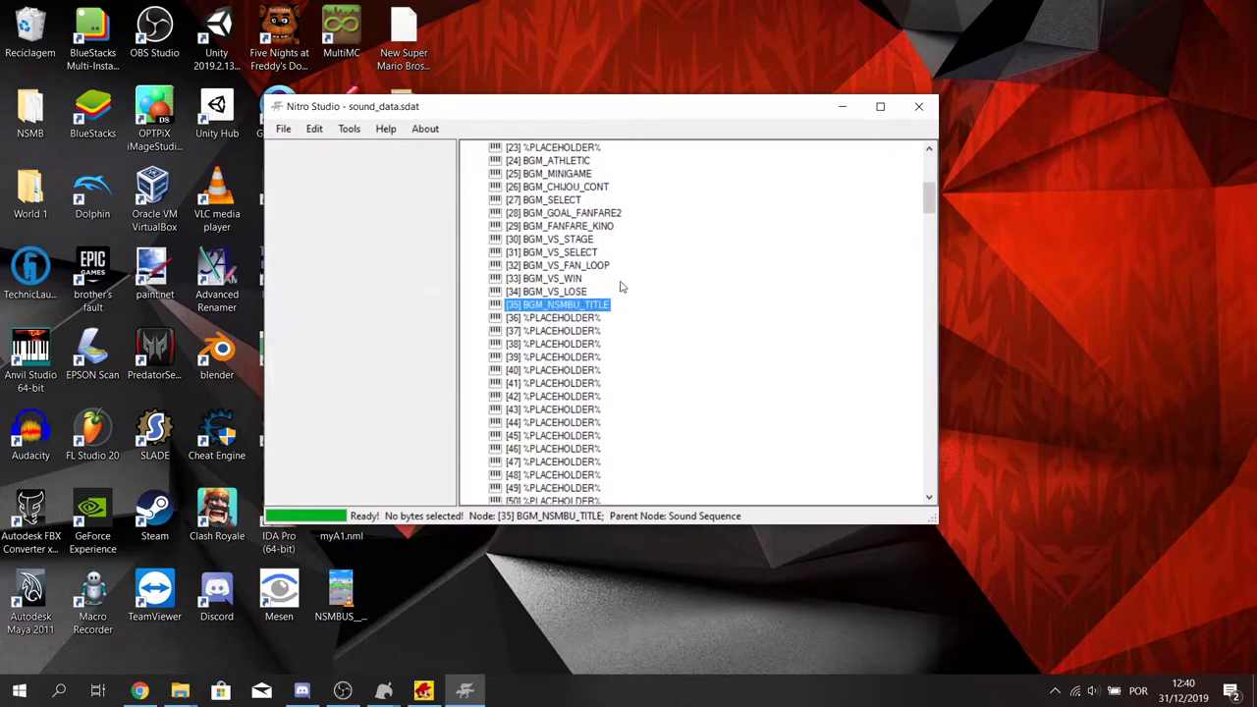
left_click(283, 129)
left_click(358, 187)
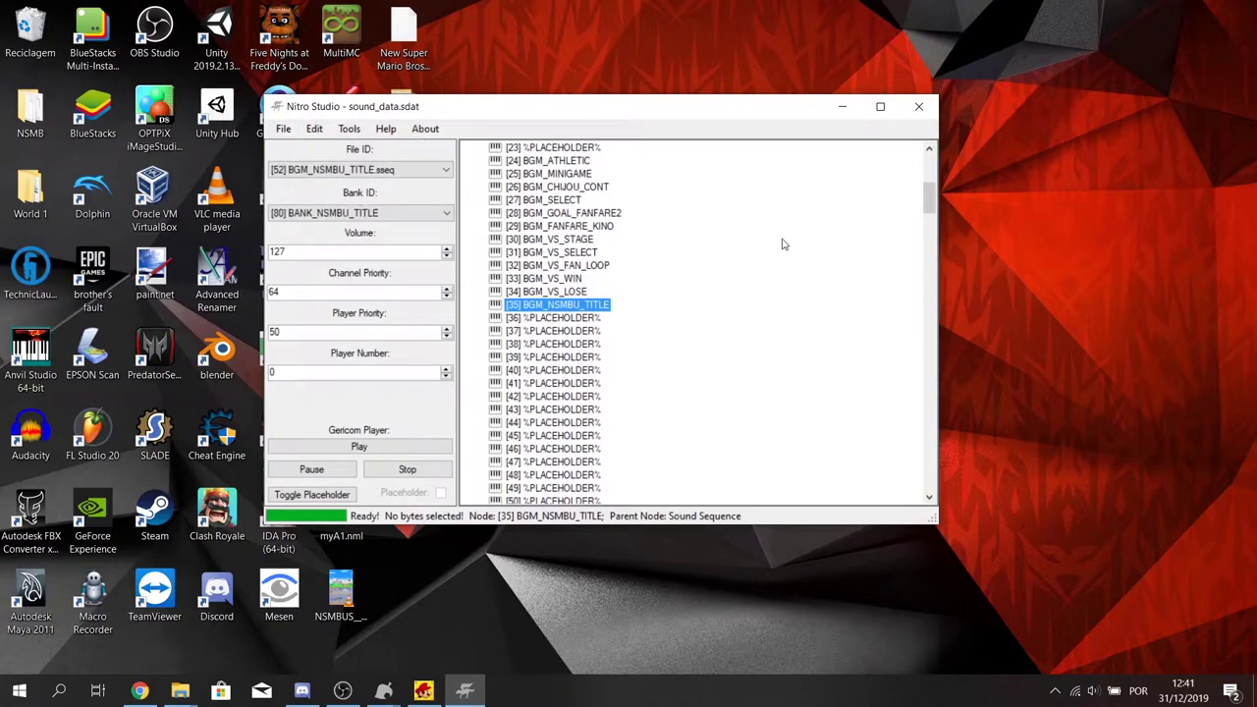
- Set Wave 1, Wave 2 and Wave 3 of the BANK_NSMBU_TITLE instrument bank to FFFF - Blank
left_click_drag(932, 201, 933, 368)
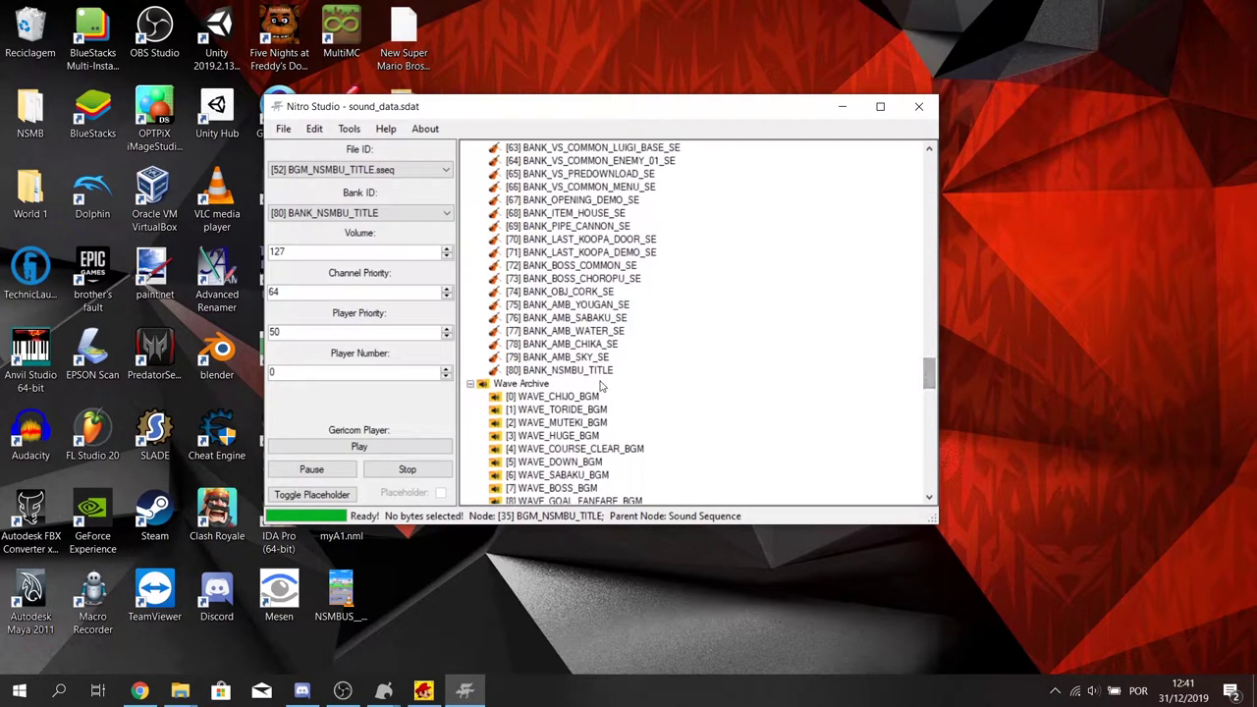
left_click(547, 372)
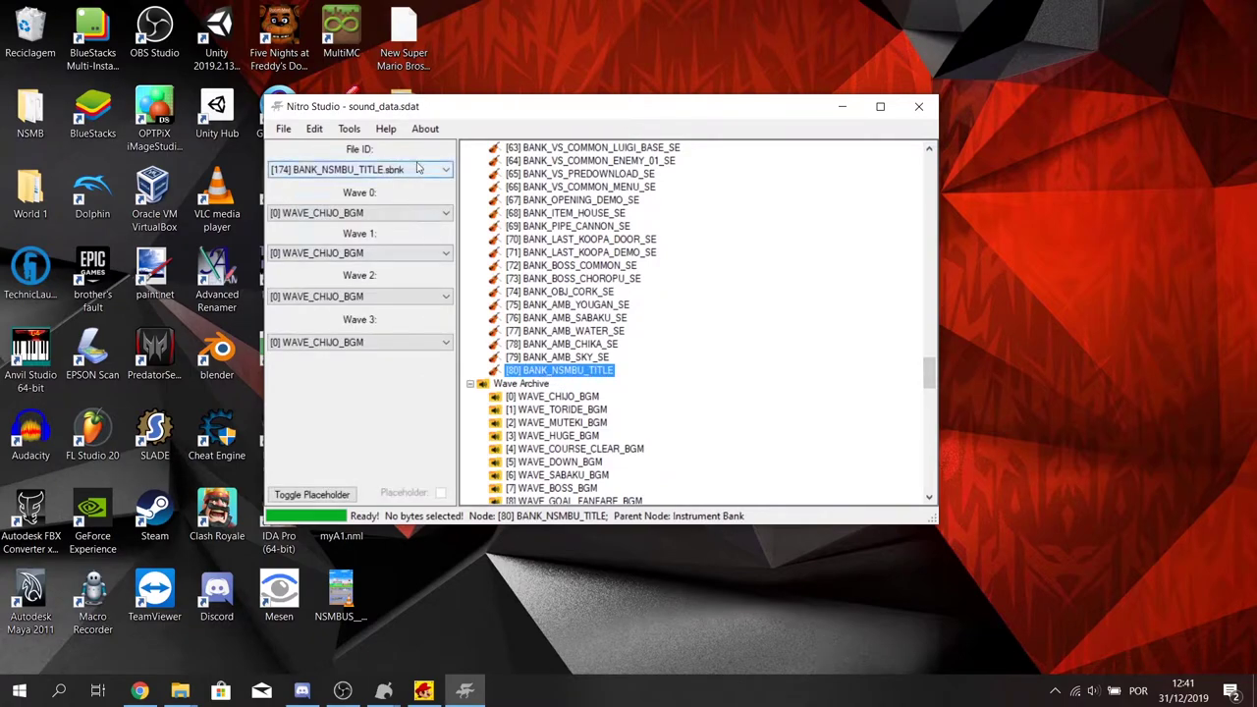
left_click(406, 252)
scroll(398, 280, "up", 1)
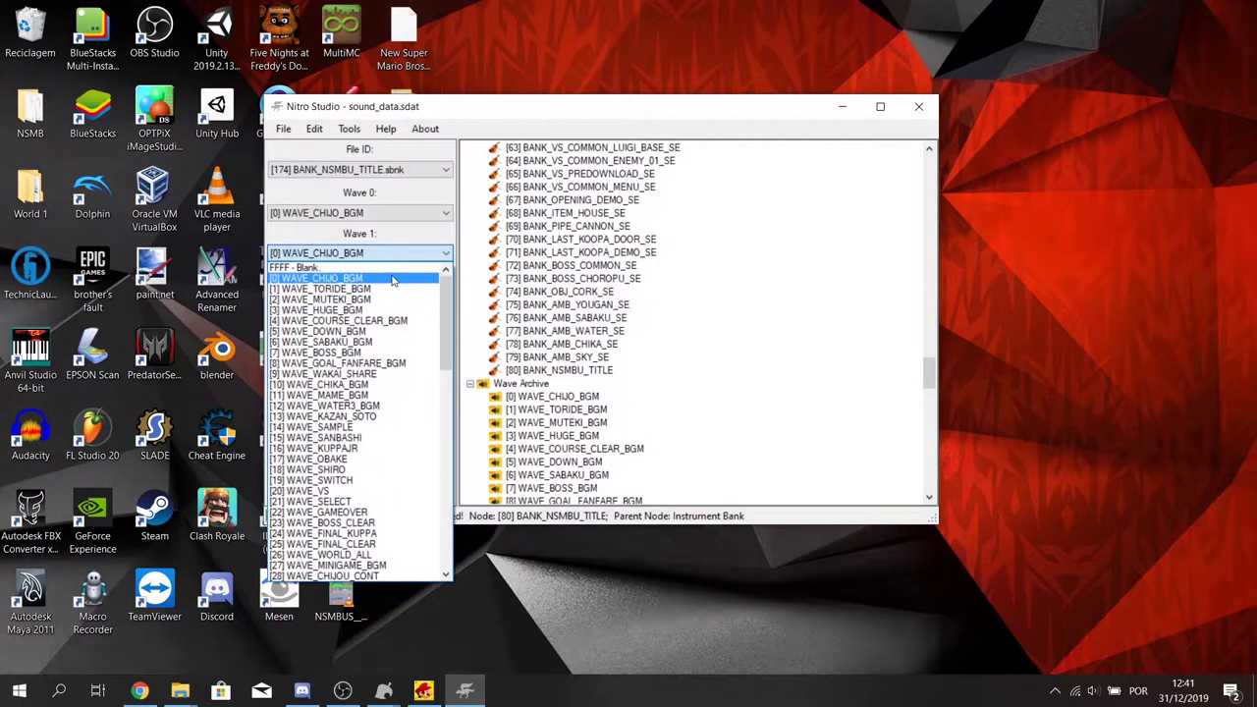
left_click(396, 269)
left_click(391, 295)
scroll(385, 314, "up", 1)
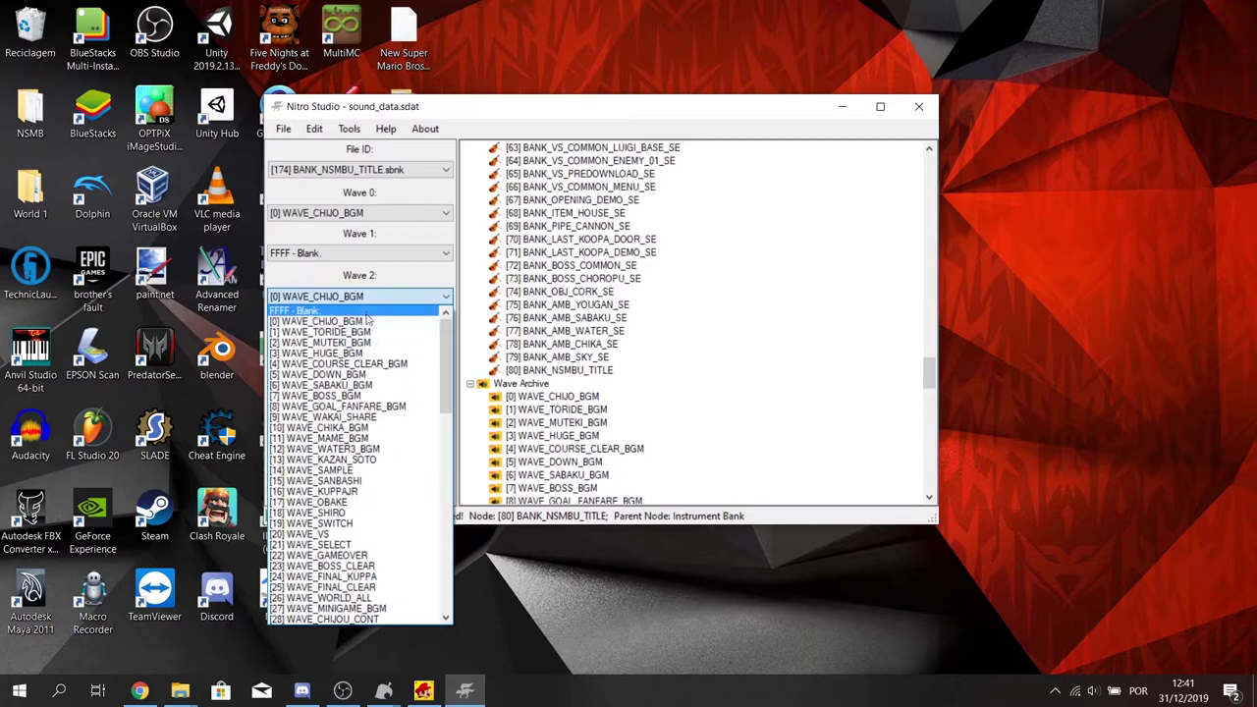
left_click(376, 310)
left_click(370, 341)
scroll(347, 358, "up", 1)
left_click(347, 358)
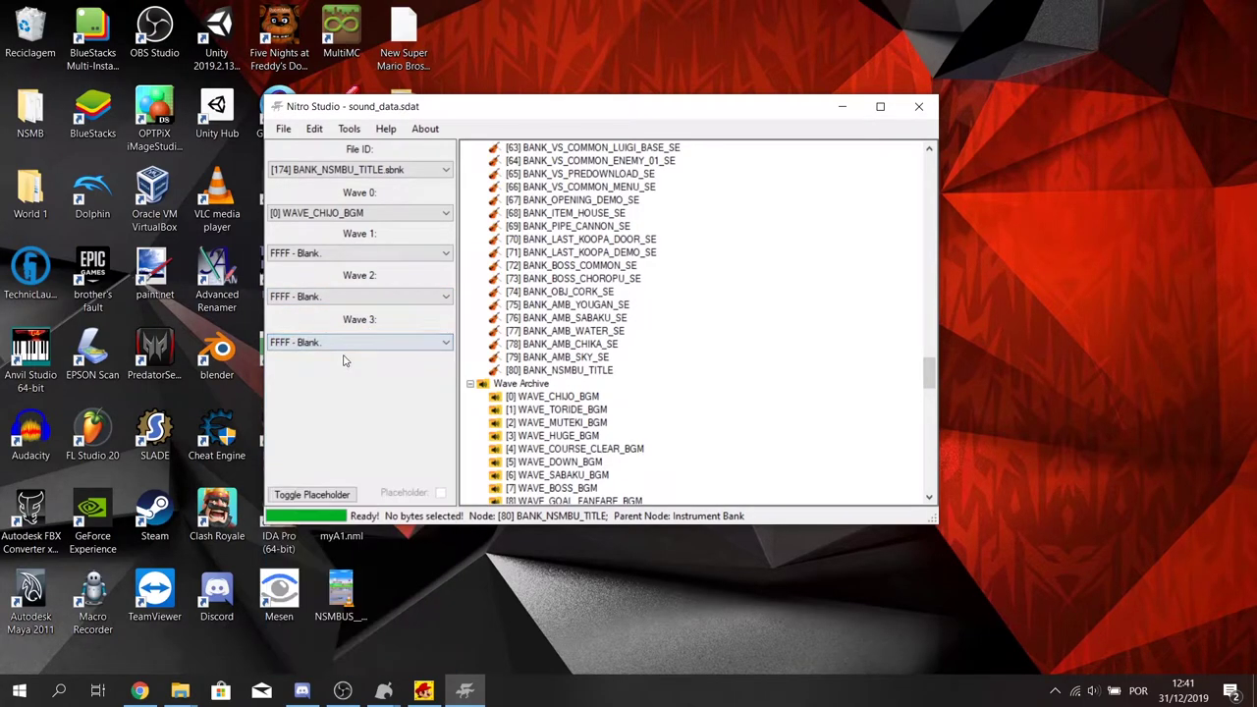
- Assign the wave archive [91] WAVE_NSMBU_TITLE to Wave 0 of the BANK_NSMBU_TITLE instrument bank
left_click(377, 216)
left_click_drag(446, 255, 446, 450)
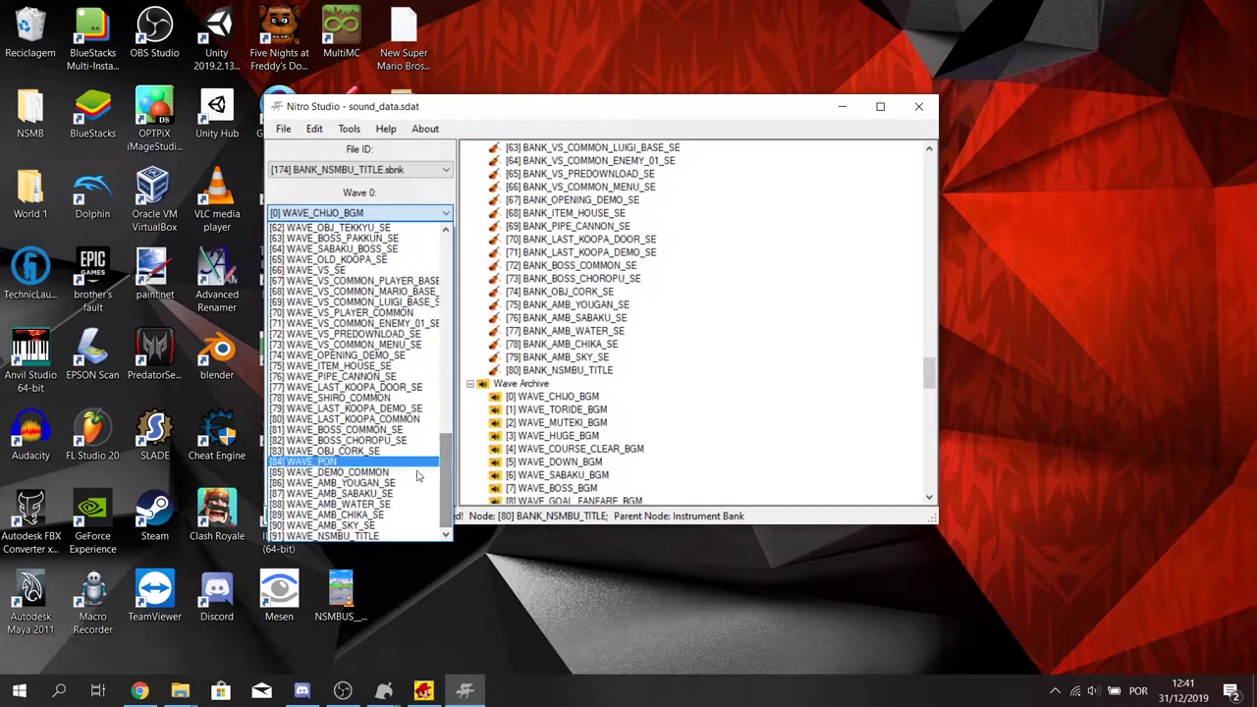
left_click(359, 536)
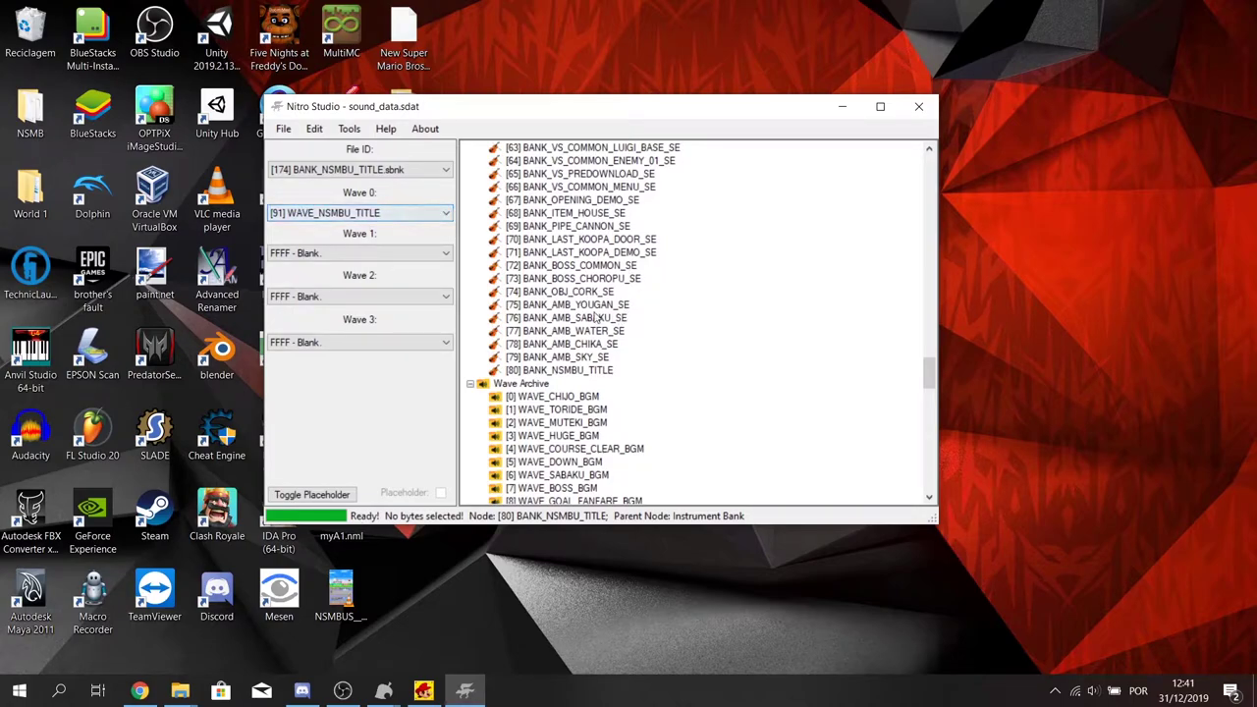
- Save sound_data.sdat with the updated wave assignments of the instrument bank
scroll(581, 364, "up", 8)
scroll(580, 364, "down", 10)
left_click(565, 292)
left_click(560, 279)
left_click(284, 129)
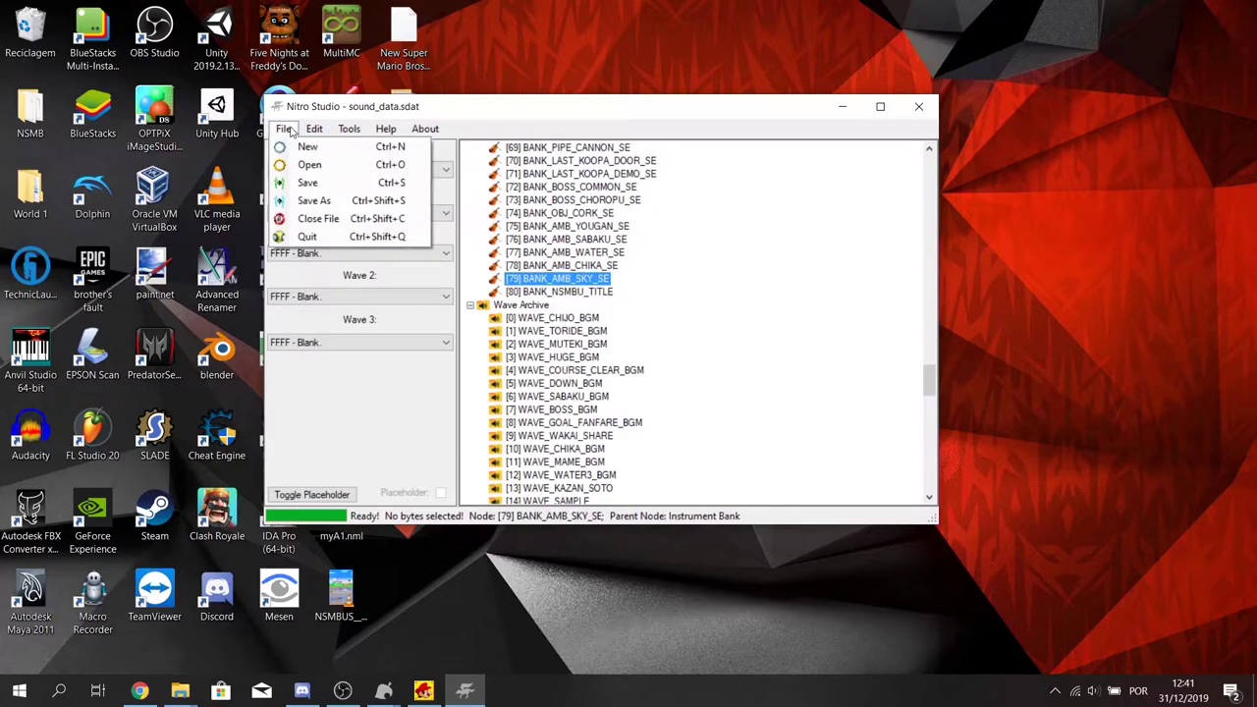
left_click(324, 184)
- Collapse the Instrument Bank list, expand FILES to view its folders, and look through the sound sequence entries
scroll(864, 383, "up", 9)
left_click_drag(929, 349, 930, 281)
left_click(471, 332)
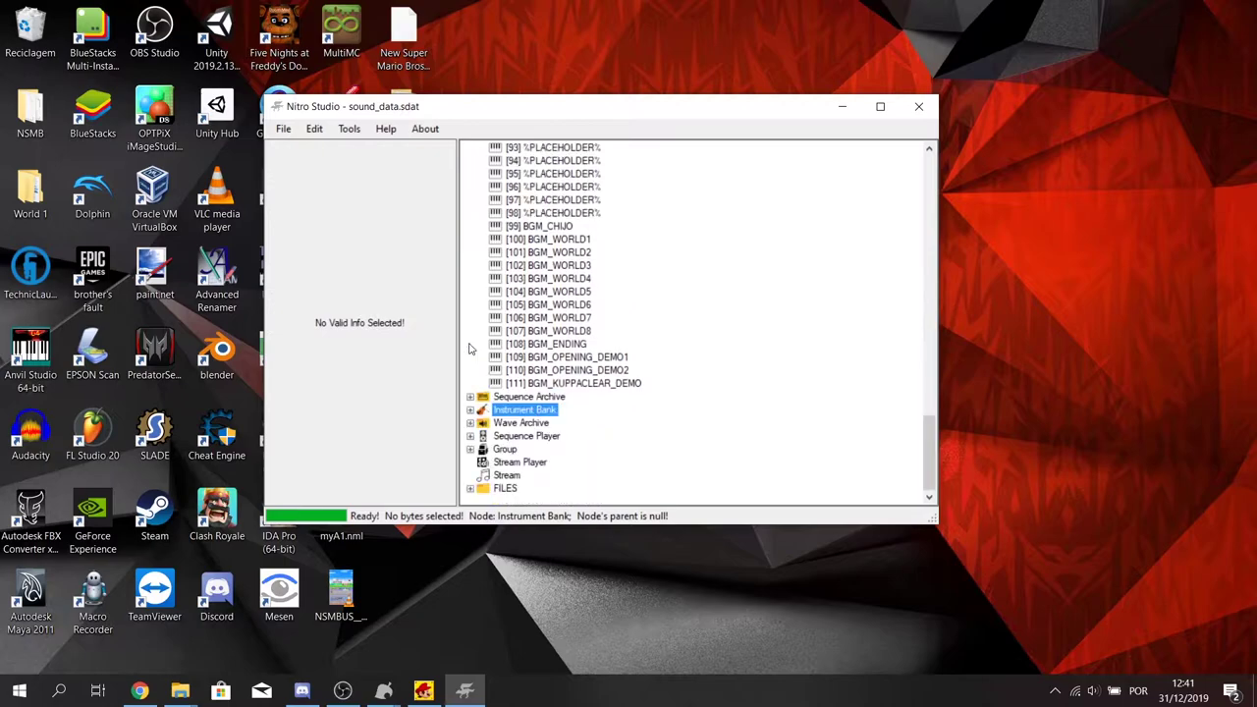
left_click(501, 488)
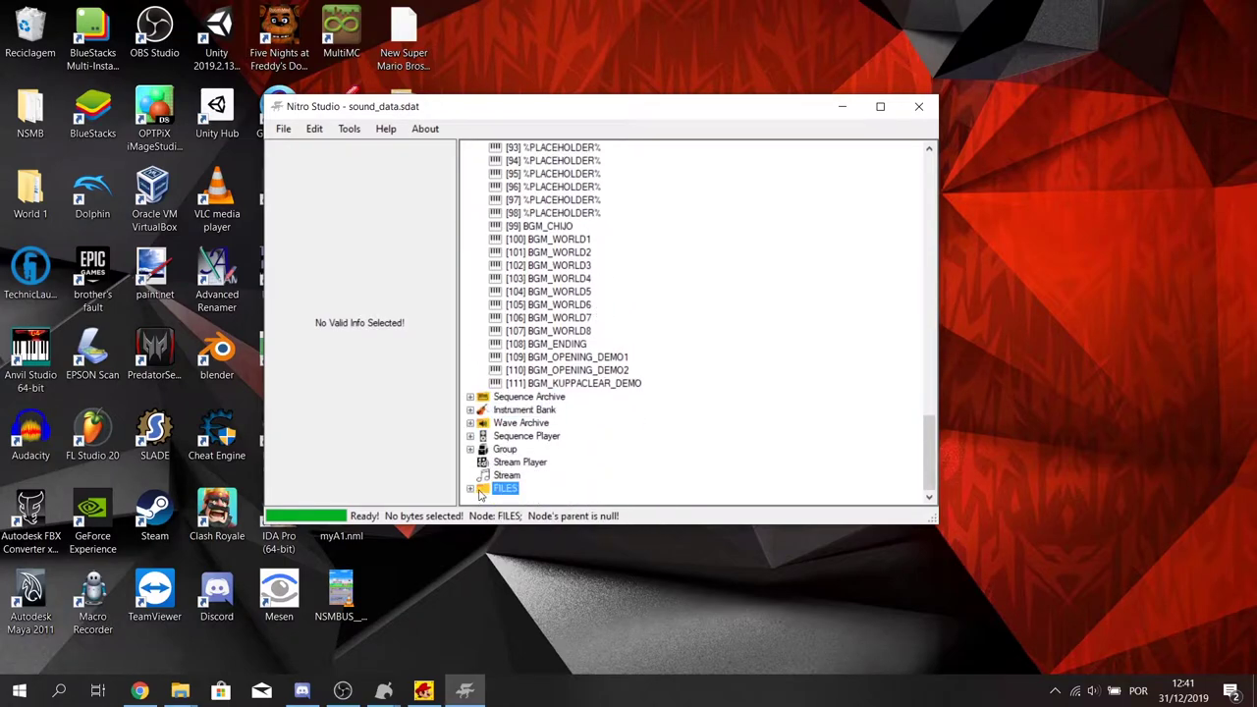
left_click(470, 488)
left_click(513, 439)
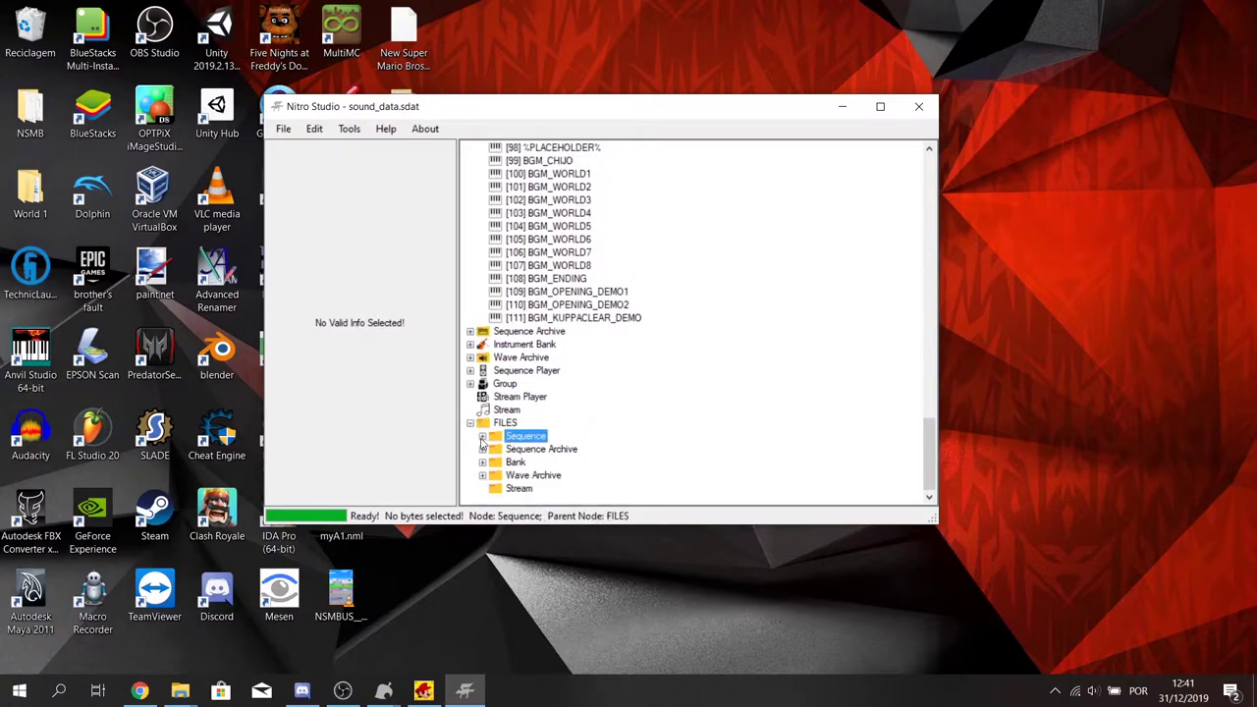
scroll(642, 345, "up", 12)
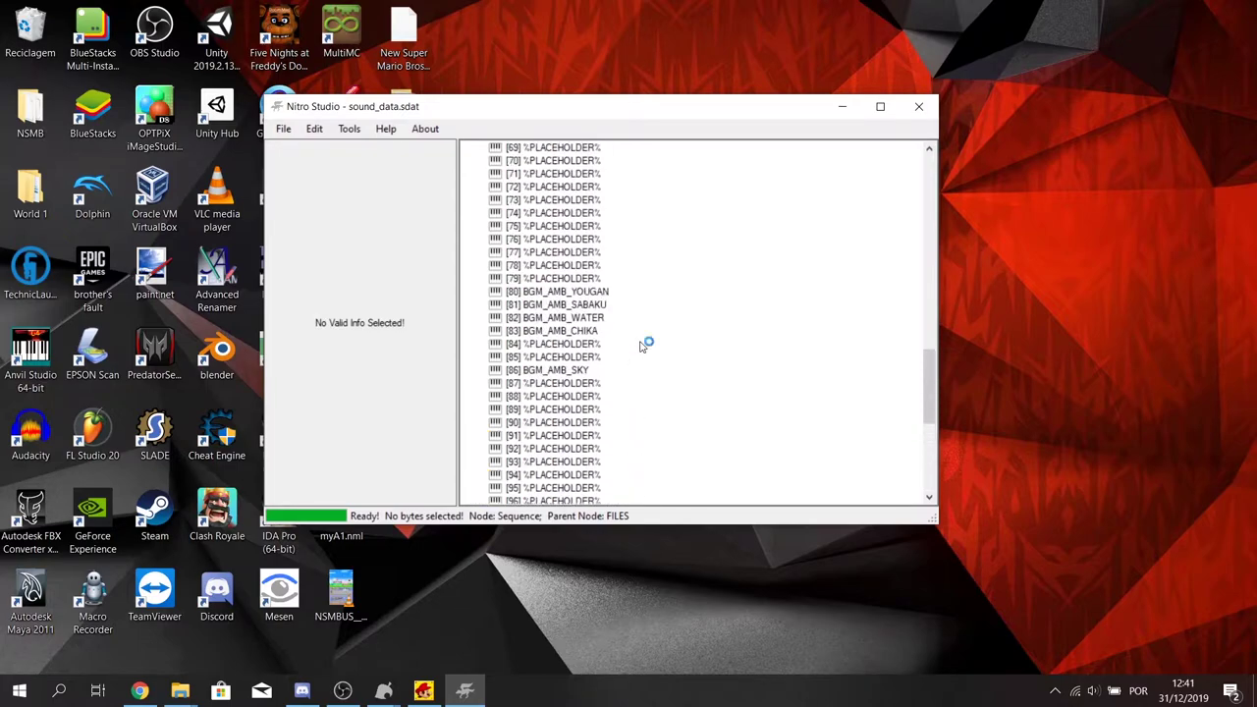
scroll(640, 346, "up", 13)
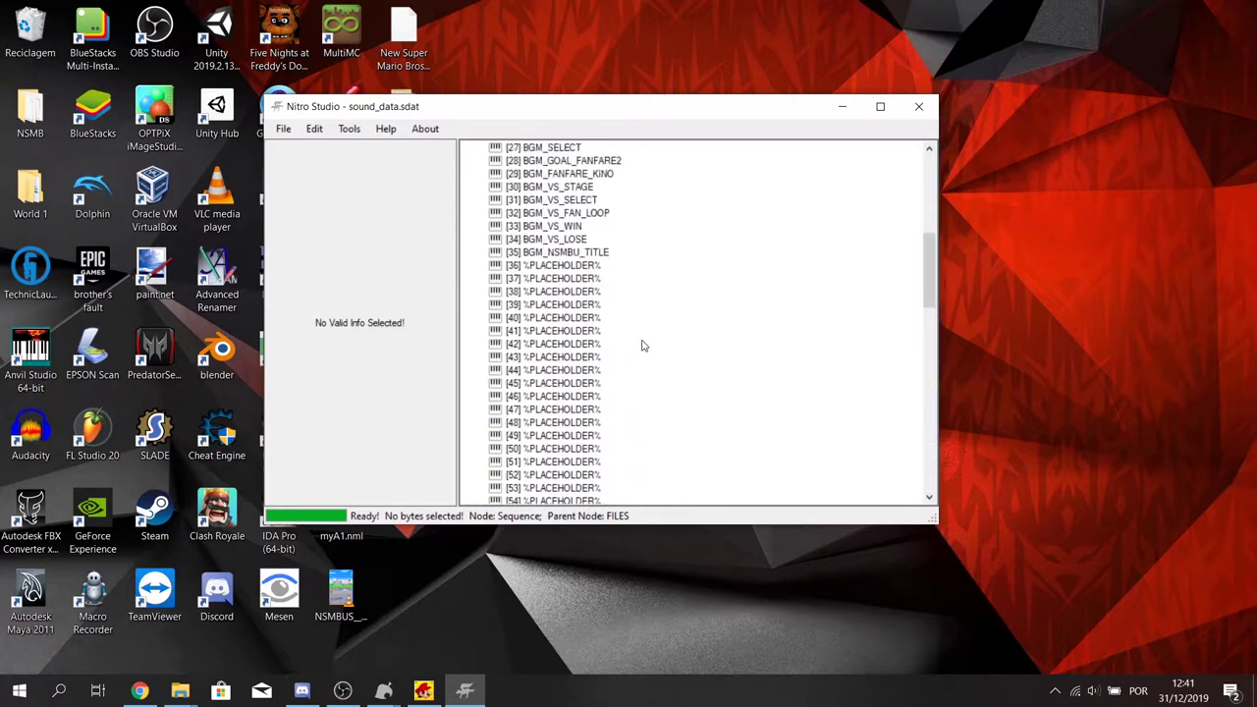
scroll(642, 345, "up", 5)
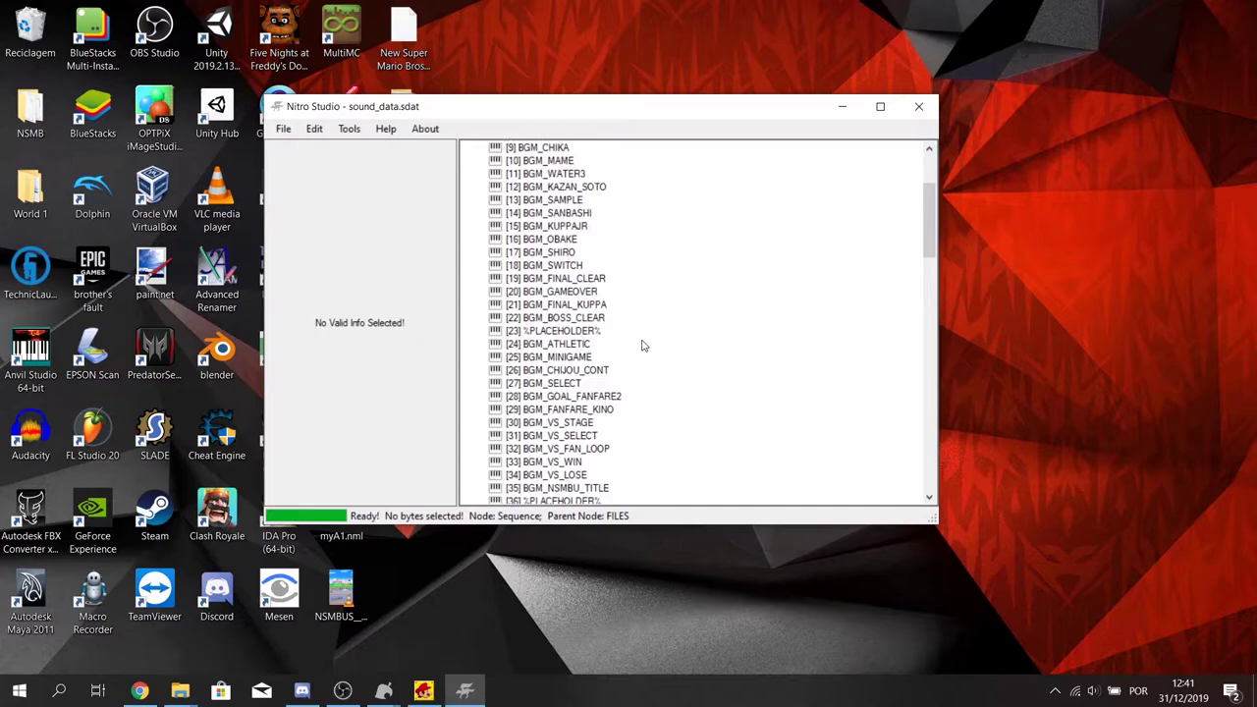
scroll(649, 339, "up", 3)
scroll(655, 255, "down", 8)
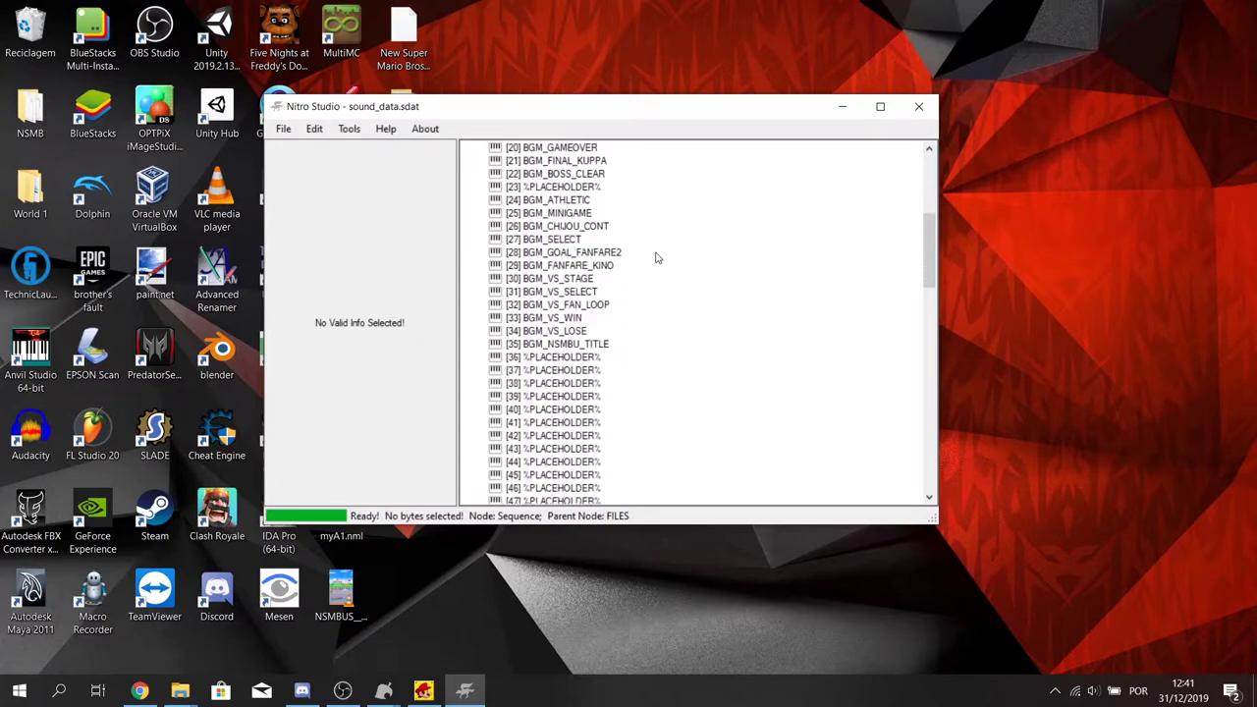
- Minimize the sound archive editor and switch to the Tutorial stuff oh ye folder containing the WAV file in File Explorer
left_click(841, 107)
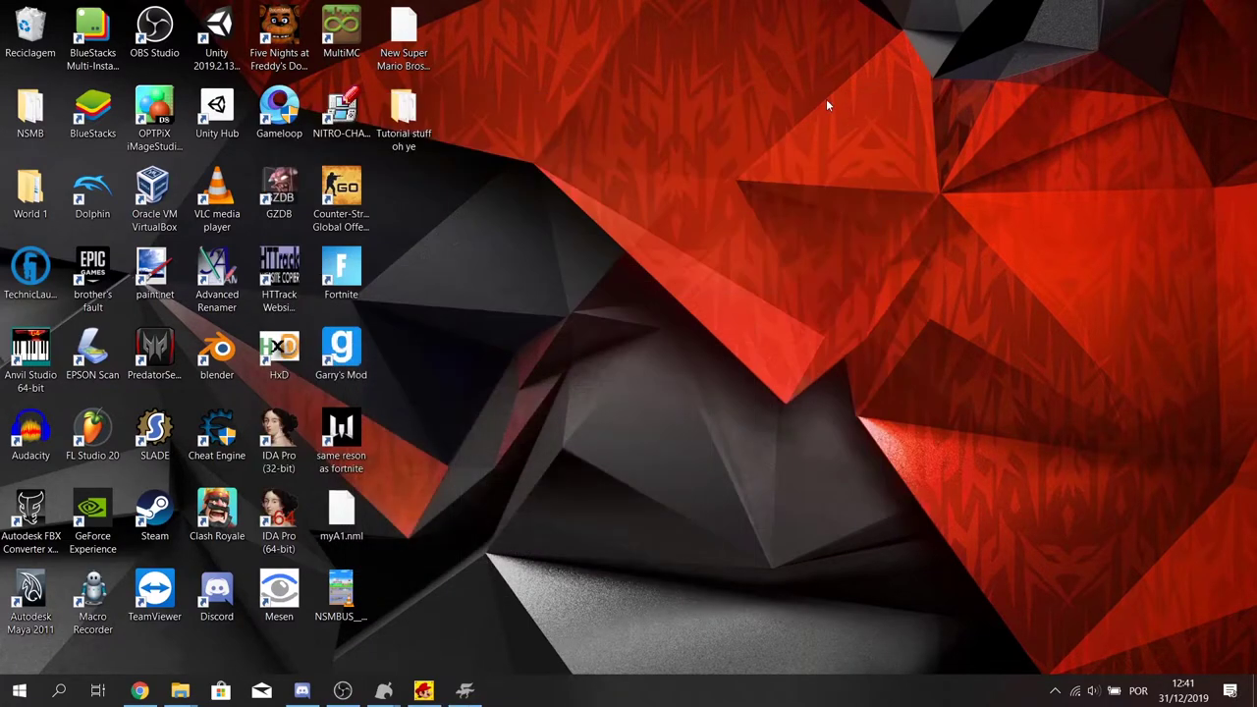
mouse_move(180, 690)
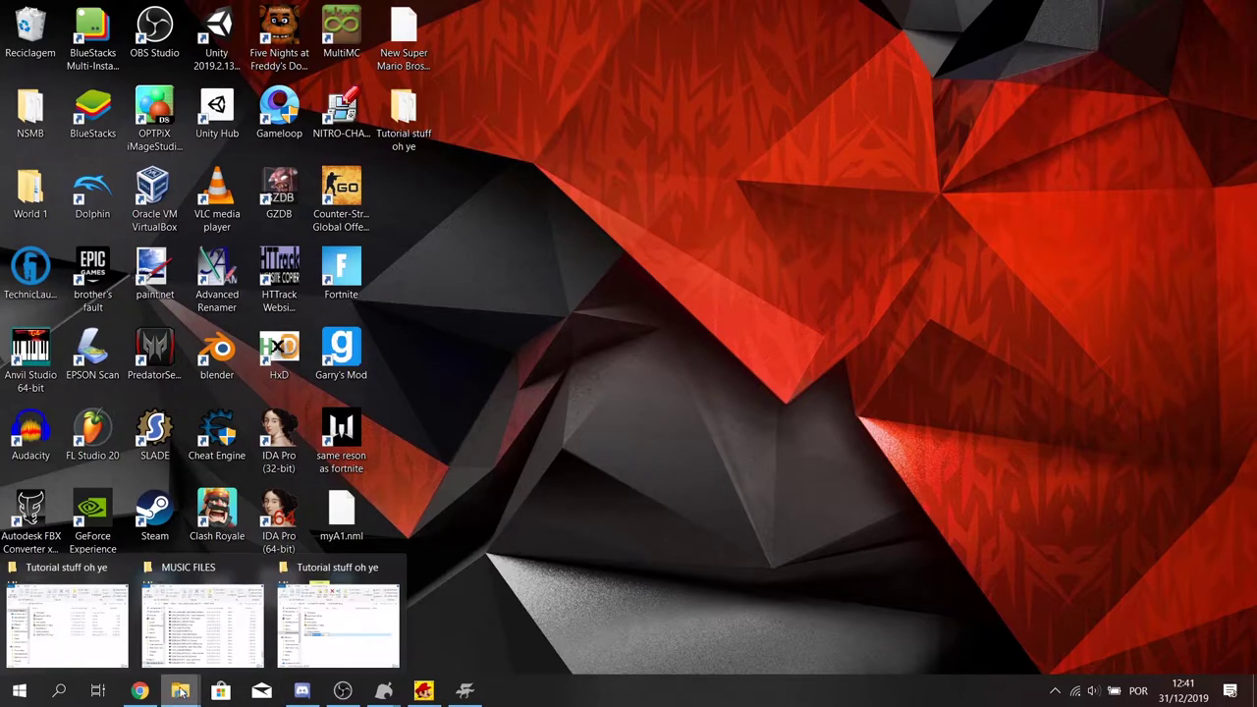
mouse_move(239, 613)
left_click(339, 623)
key("Return")
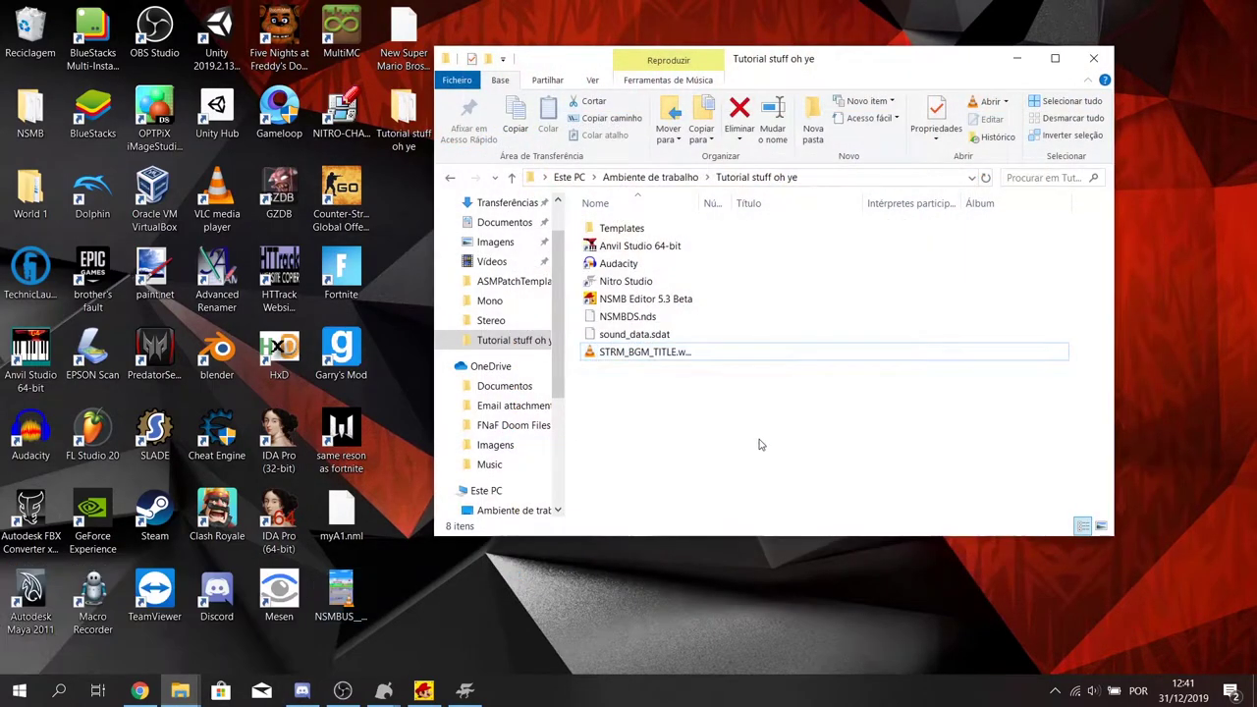
- Check the full file name of the STRM_BGM_TITLE WAV file
right_click(660, 355)
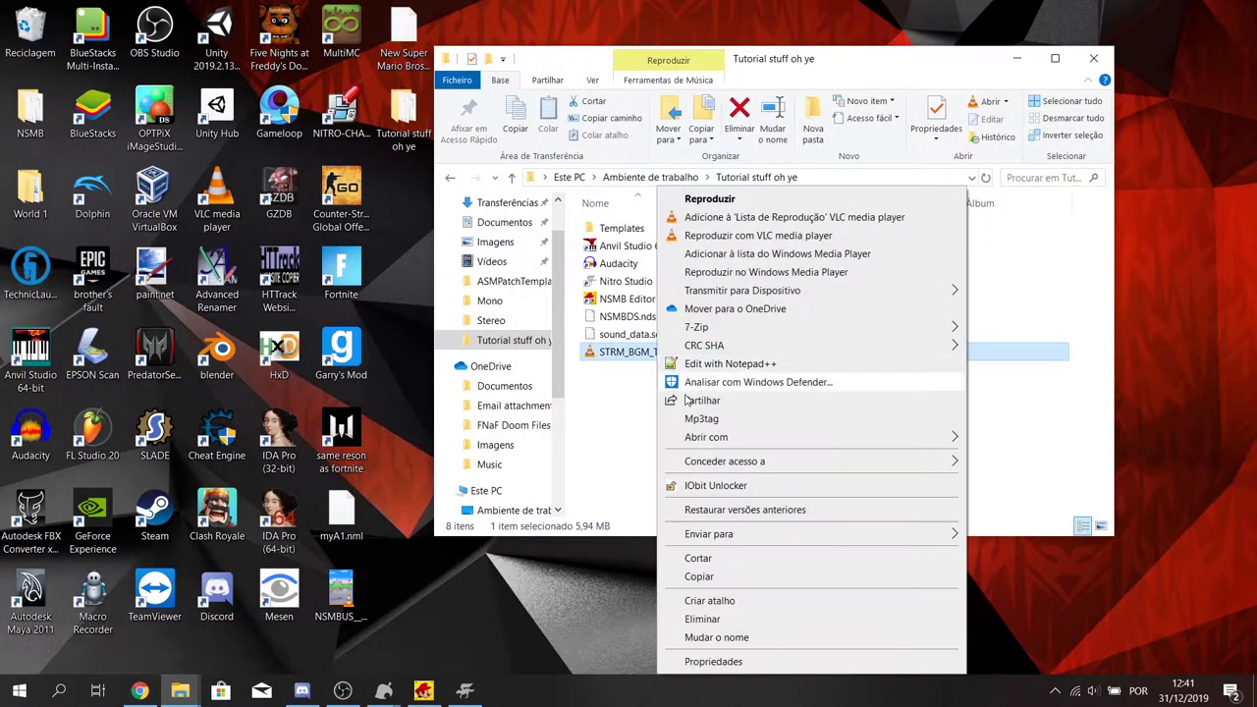
left_click(717, 641)
key("Return")
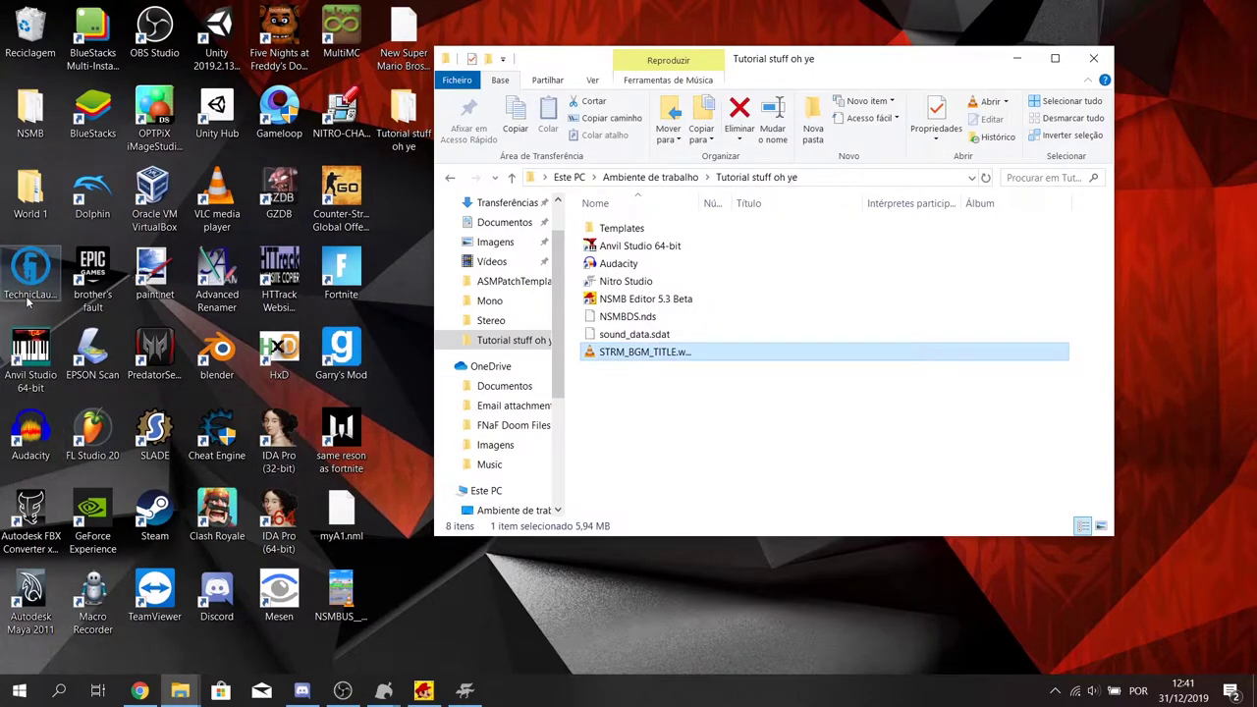
- Launch Audacity and import the STRM_BGM_TITLE WAV file from the Tutorial stuff oh ye folder
left_click(24, 442)
double_click(23, 442)
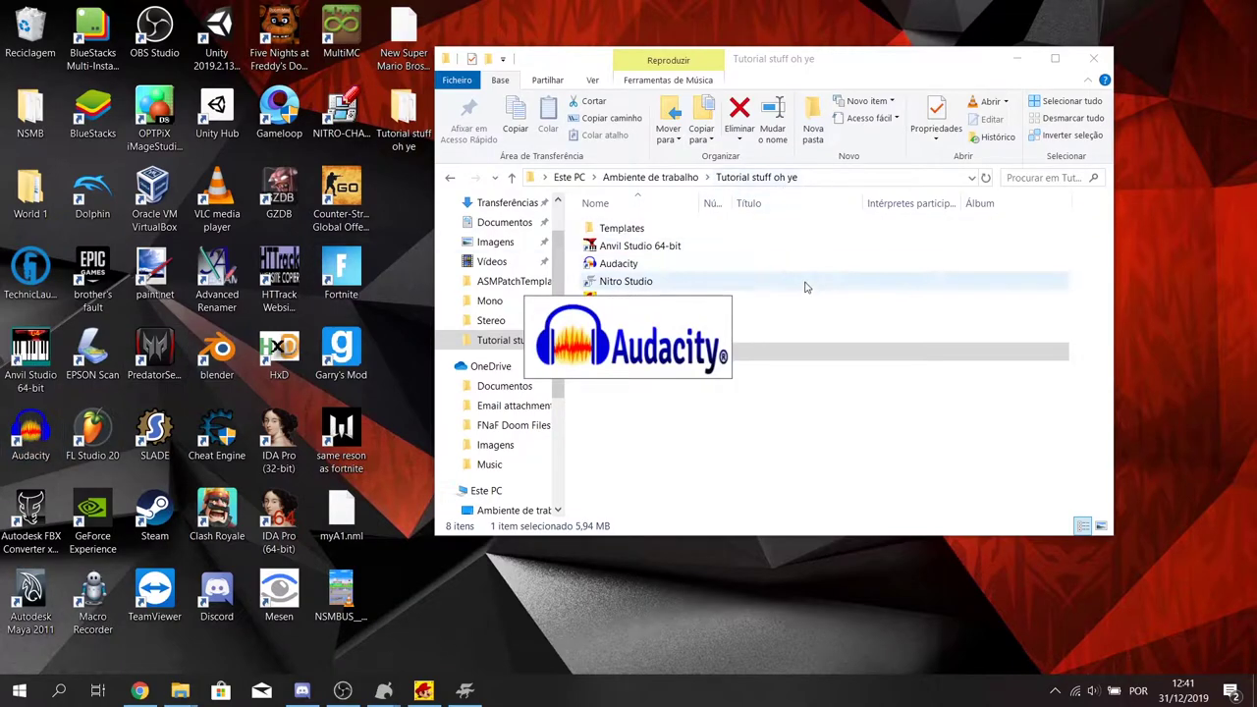
left_click(760, 350)
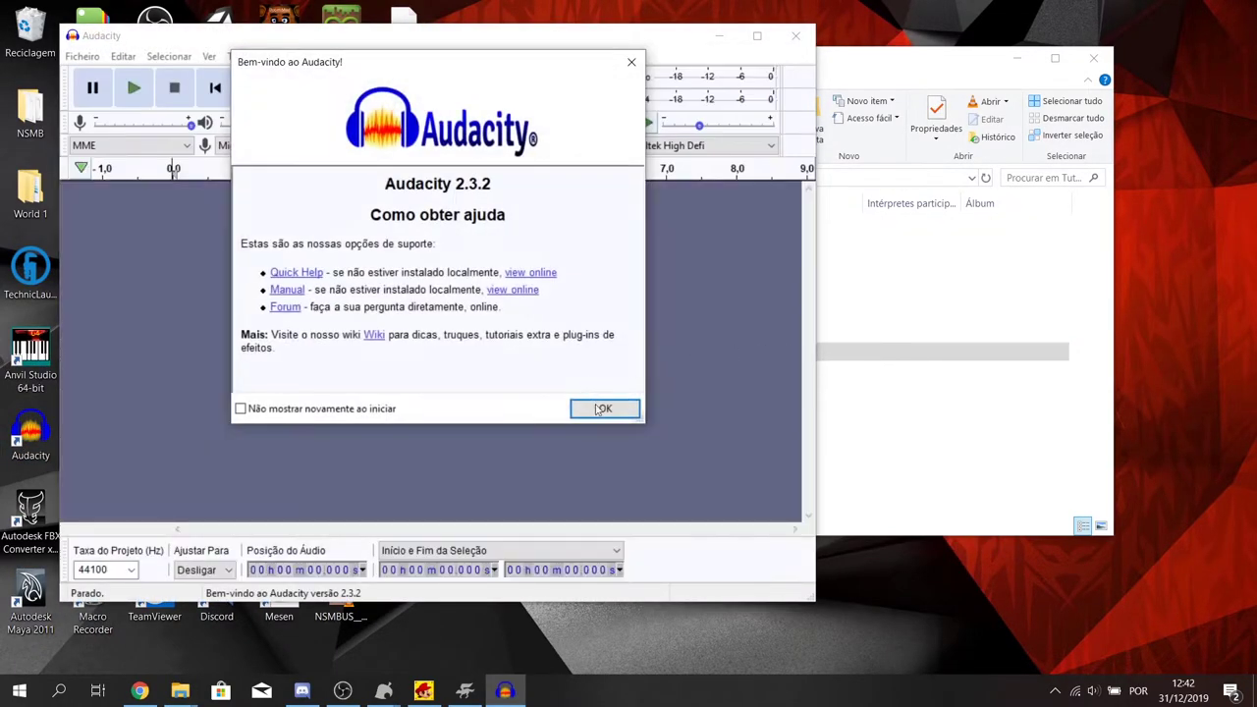
left_click(599, 406)
left_click_drag(864, 353, 474, 332)
left_click(724, 465)
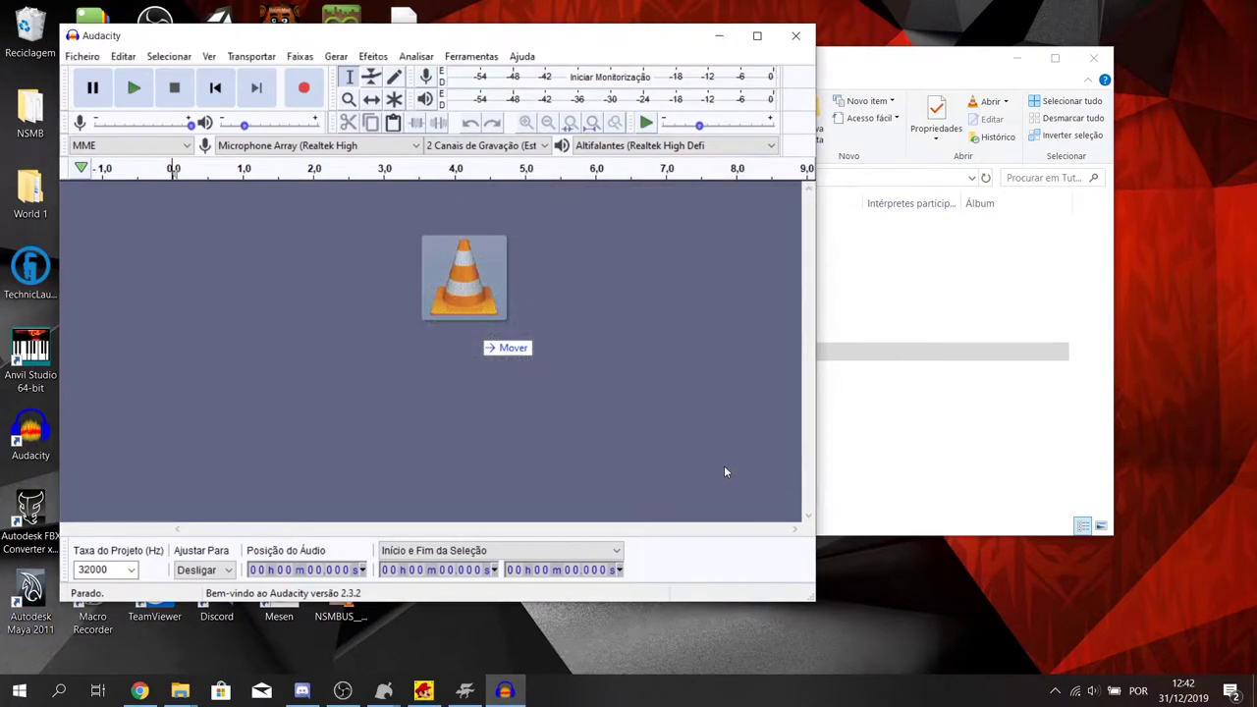
- Maximize the Audacity window and play the first seconds of the imported STRM_BGM_TITLE track
left_click(754, 37)
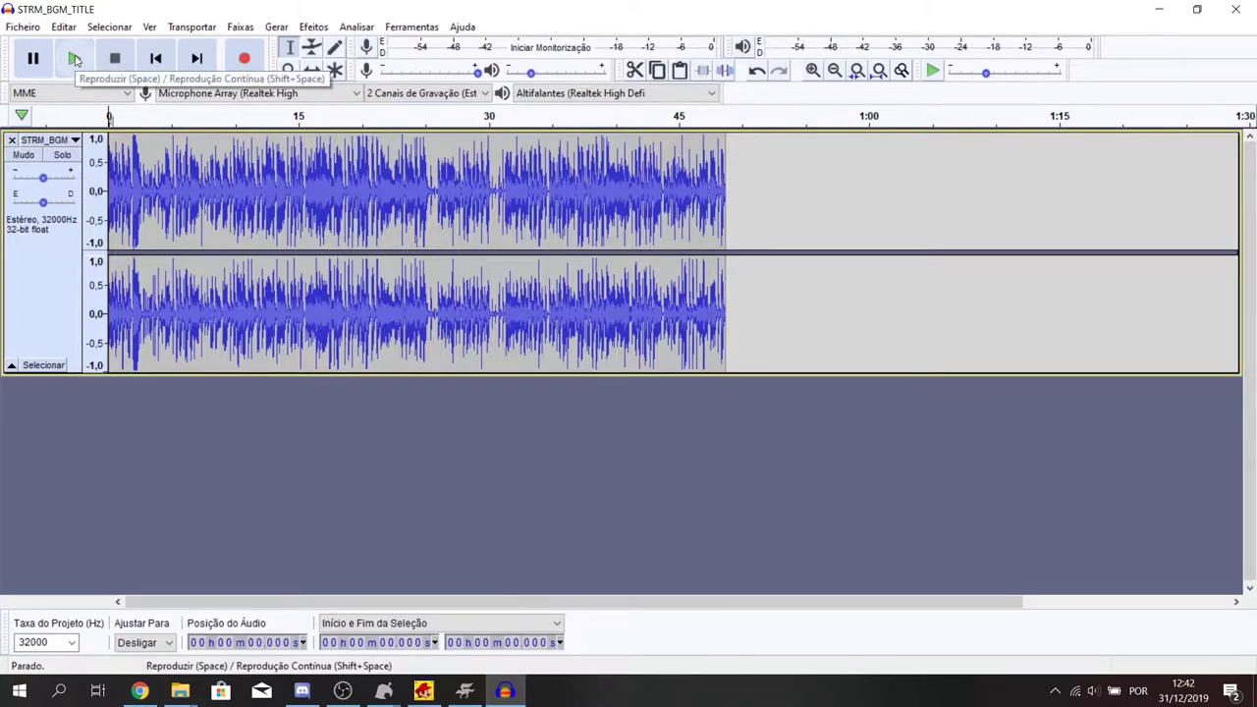
left_click(75, 59)
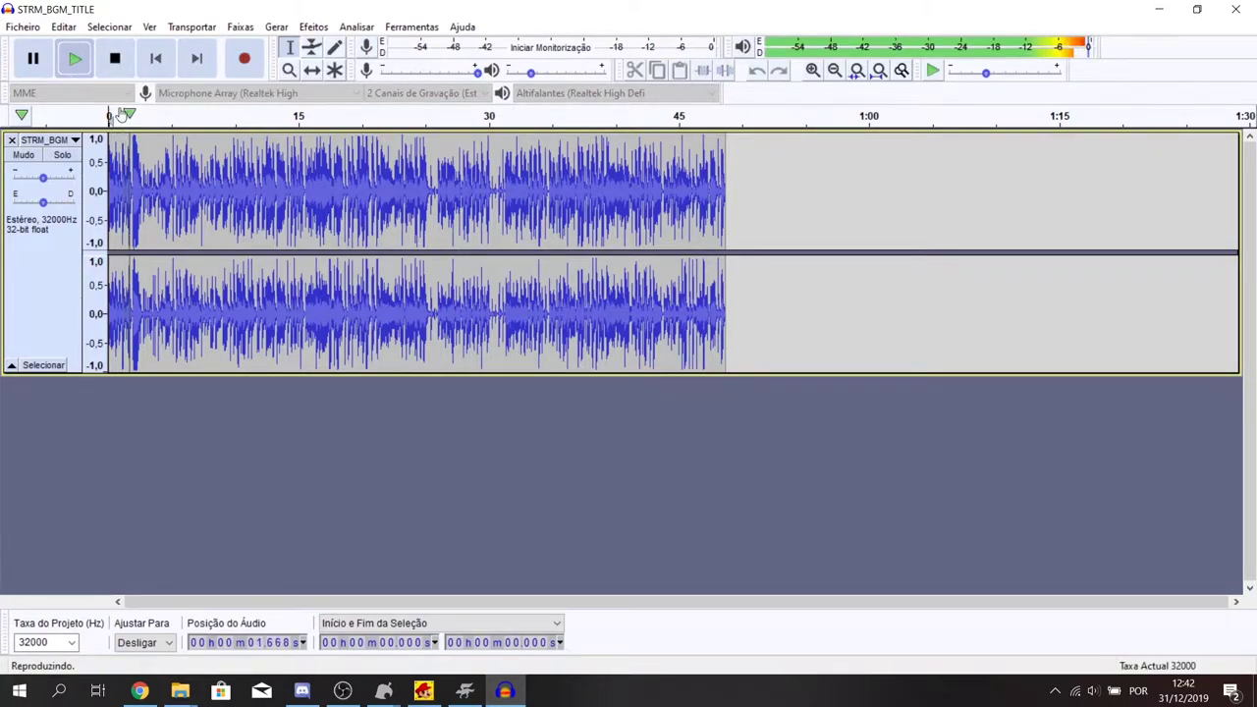
left_click(114, 59)
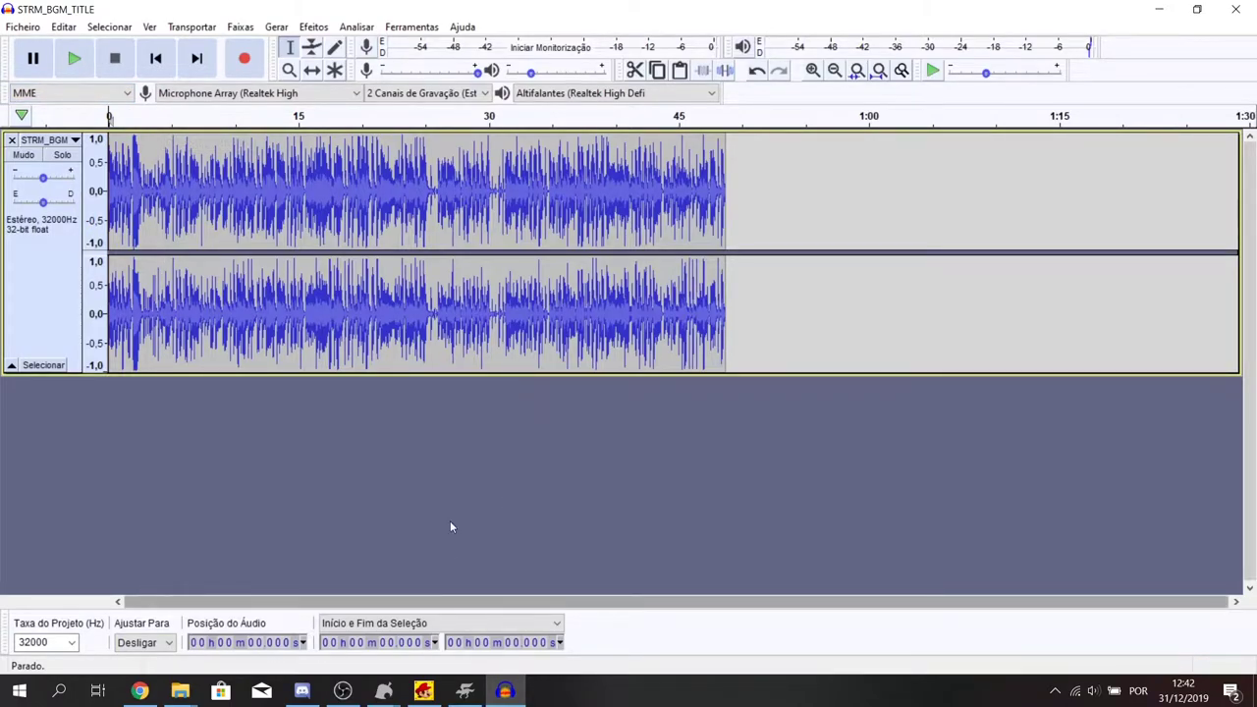
- Show the Project Info in Isabelle Sound Editor to read the loop points, and return to Audacity
mouse_move(385, 691)
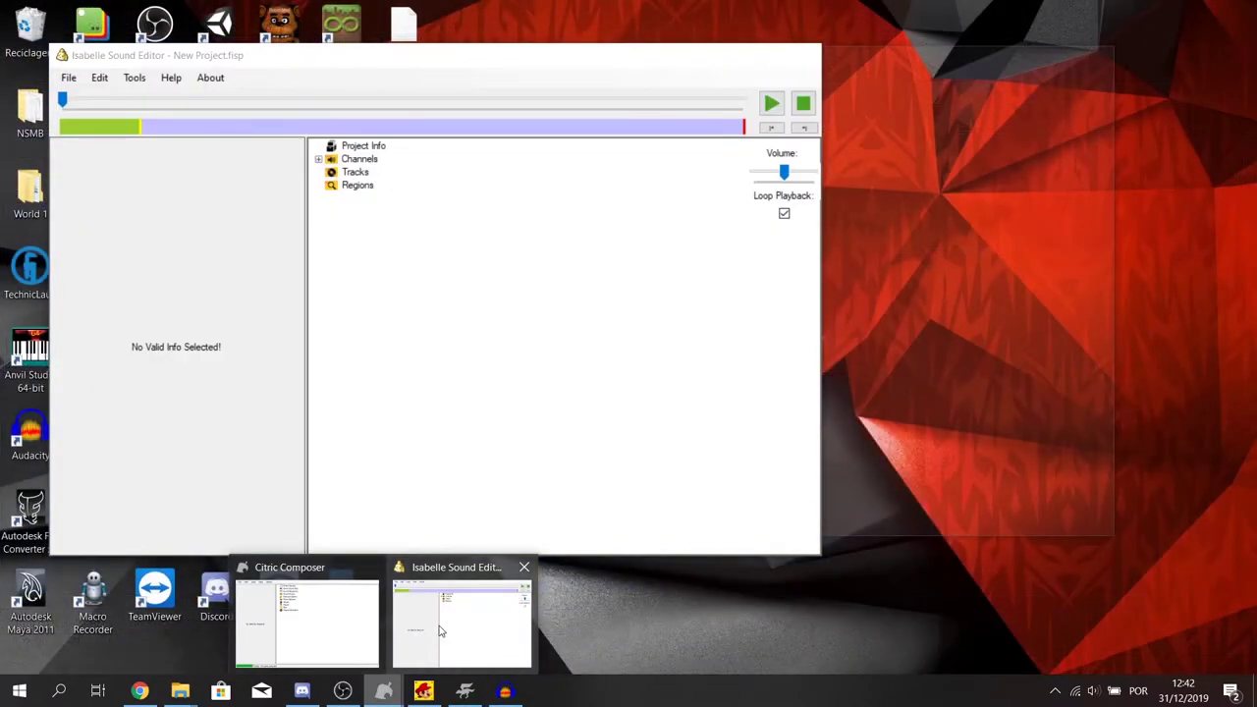
left_click(462, 621)
left_click(346, 148)
left_click(82, 249)
left_click_drag(229, 57, 581, 120)
key("alt+Tab")
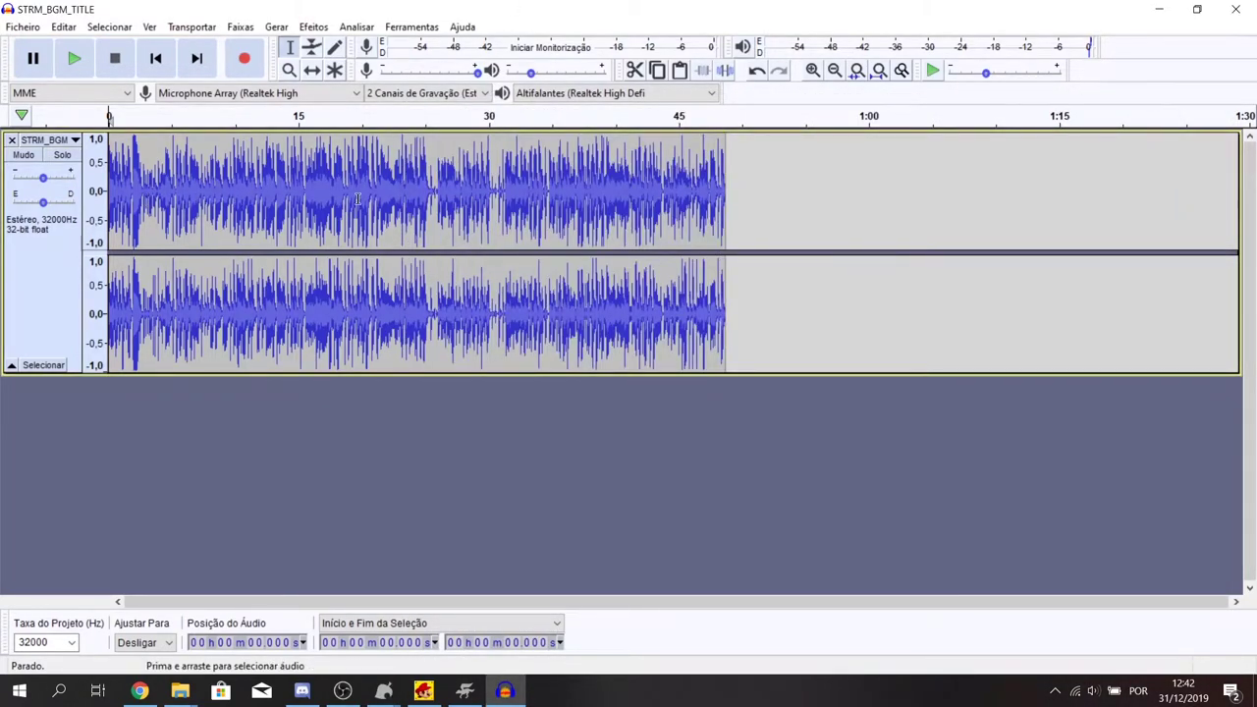
- Sweep over the looping part of the waveform and bring Isabelle Sound Editor back to check its Loop Start value
left_click_drag(168, 196, 727, 216)
left_click(757, 216)
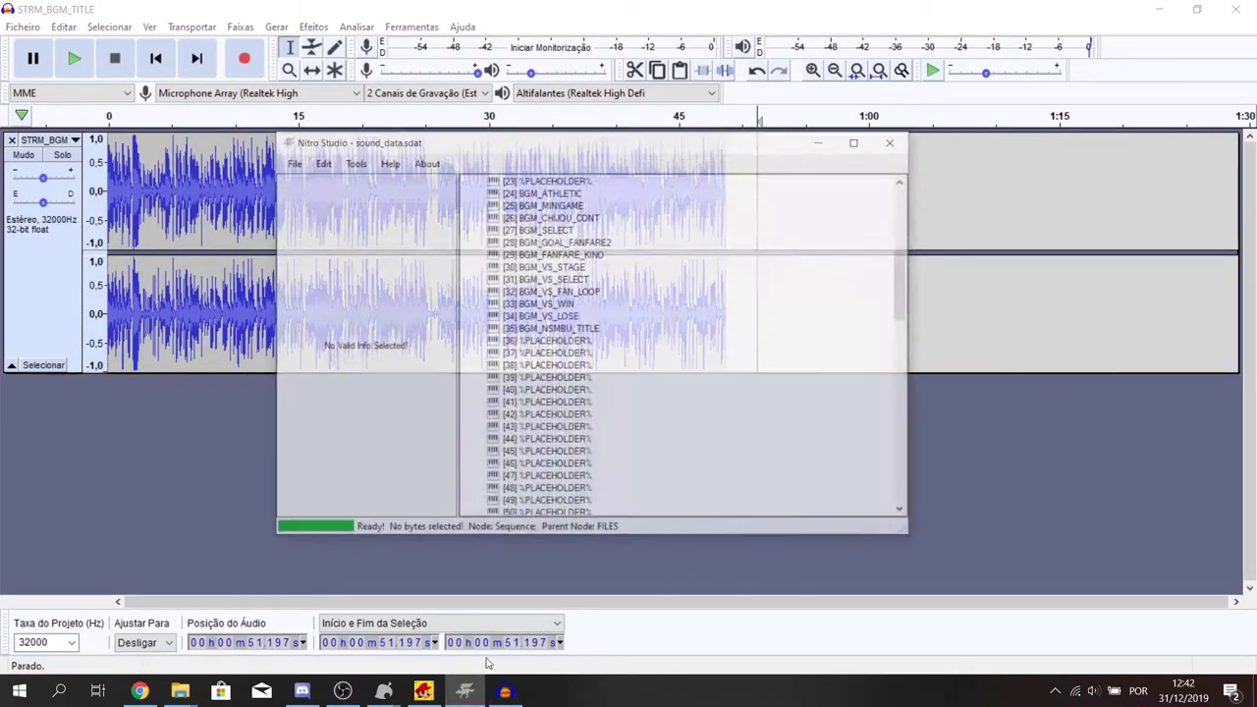
left_click(459, 691)
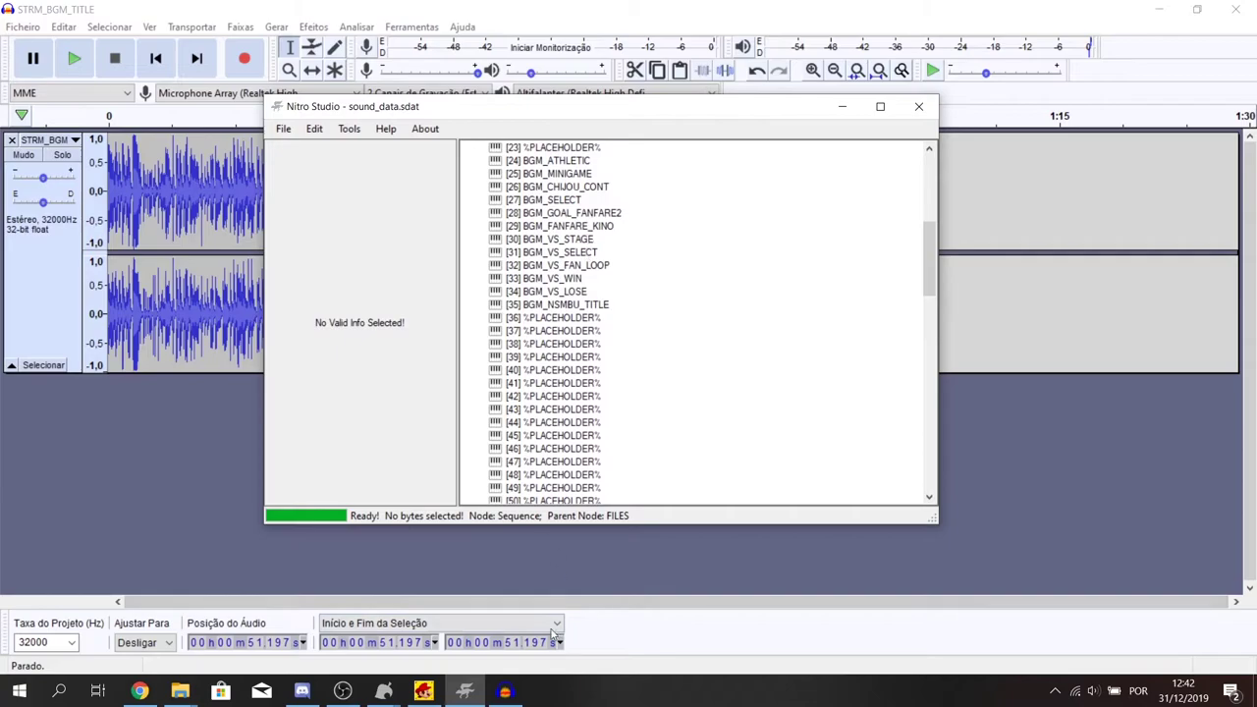
left_click(459, 693)
mouse_move(384, 692)
left_click(457, 590)
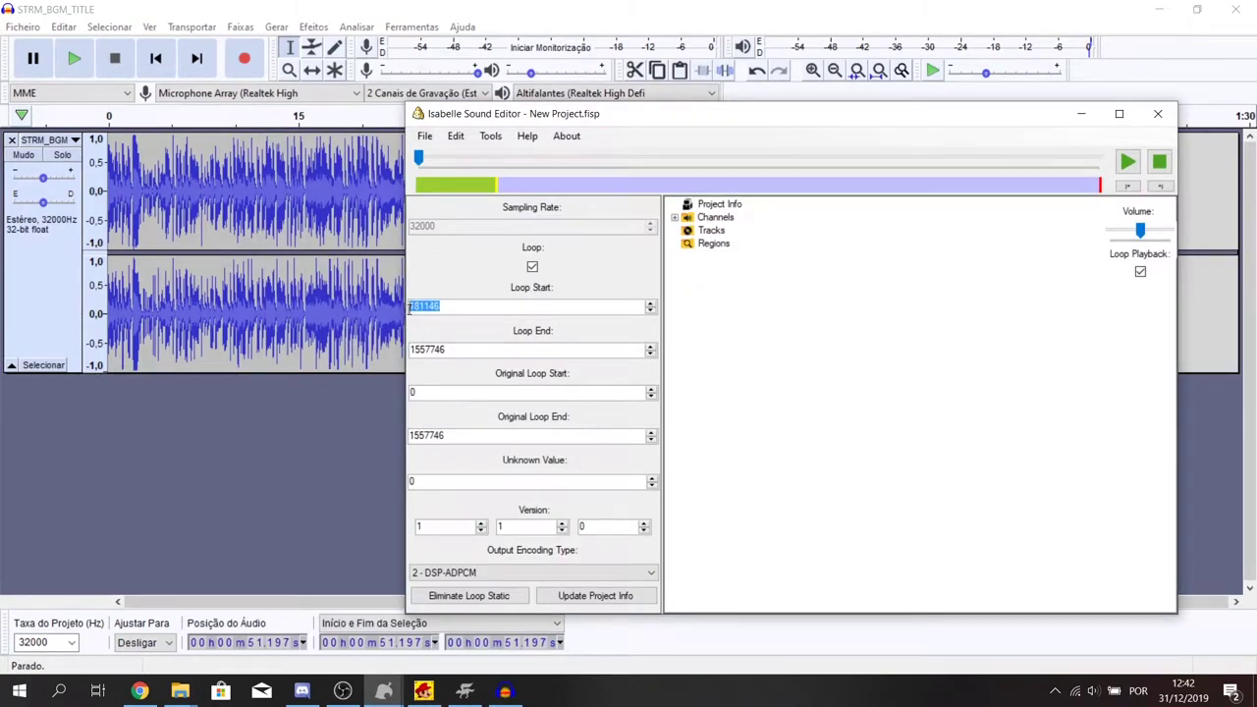
- Switch the selection time format to samples and select the audio from sample 181146 to the track's end at 1557746
left_click(434, 643)
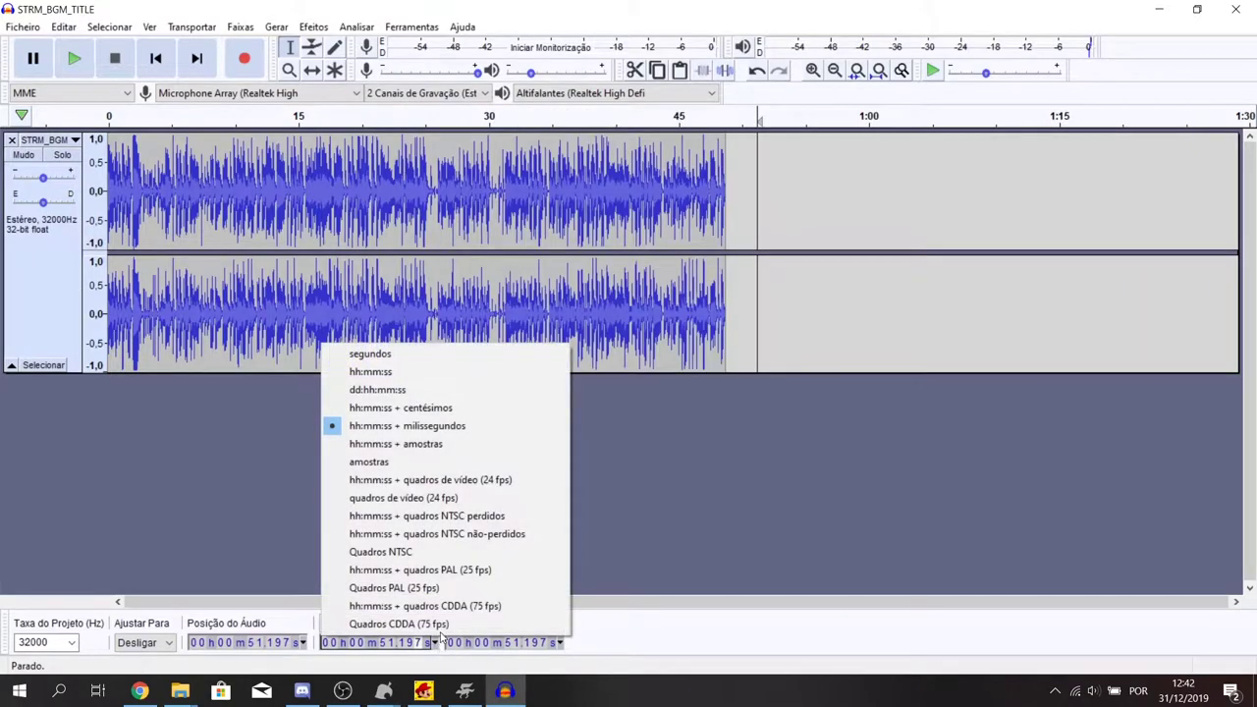
left_click(414, 462)
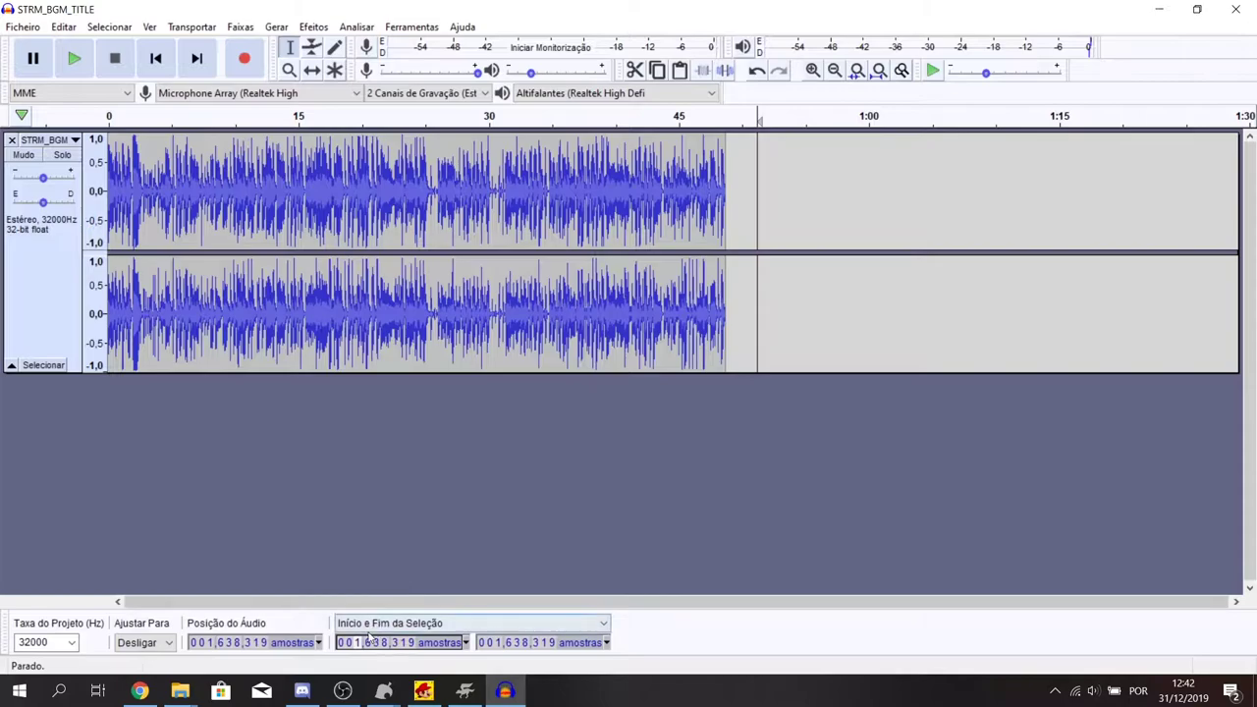
type("0,")
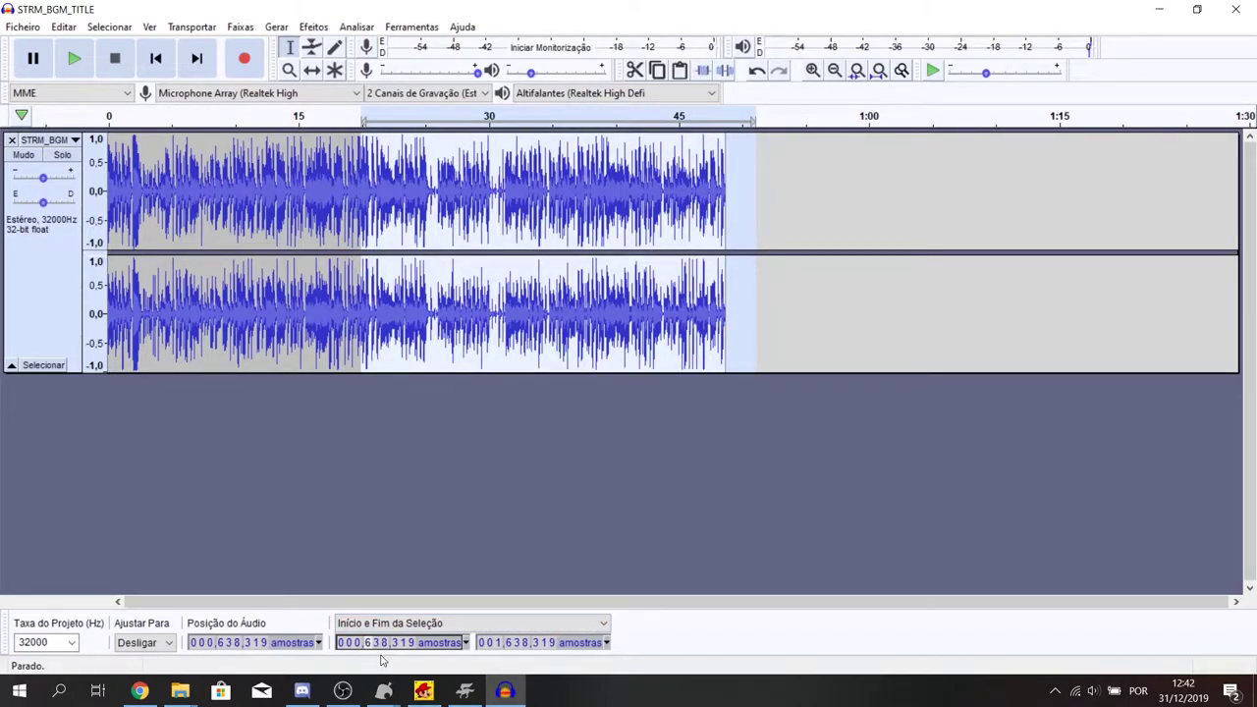
type("181,14")
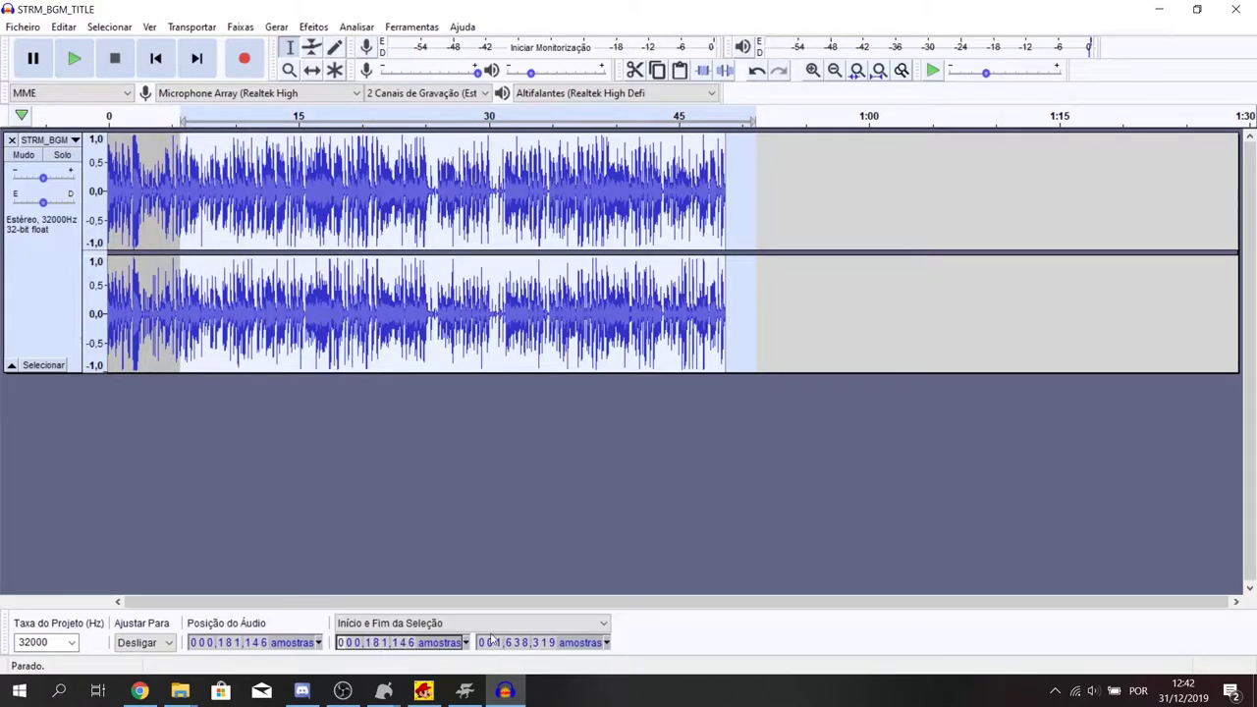
left_click_drag(747, 266, 715, 268)
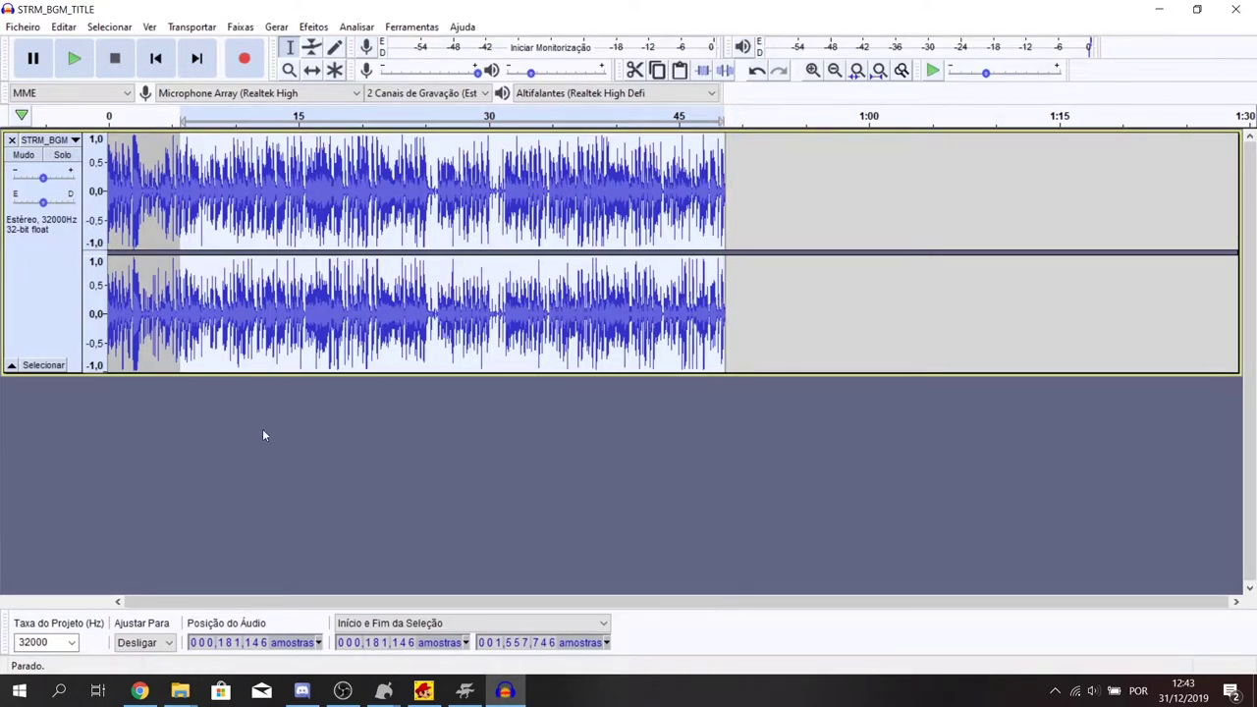
- Preview the selected loop section, and cut it from the original track and paste it into a separate new track
left_click(681, 118)
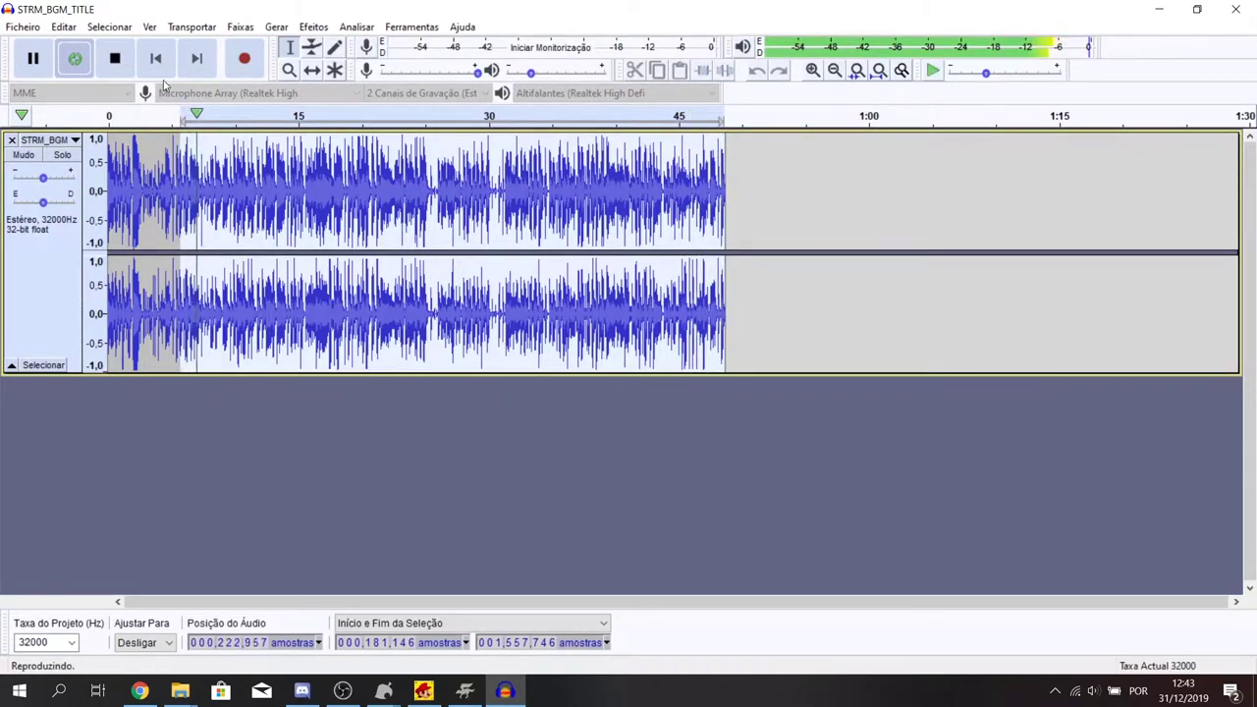
left_click(114, 58)
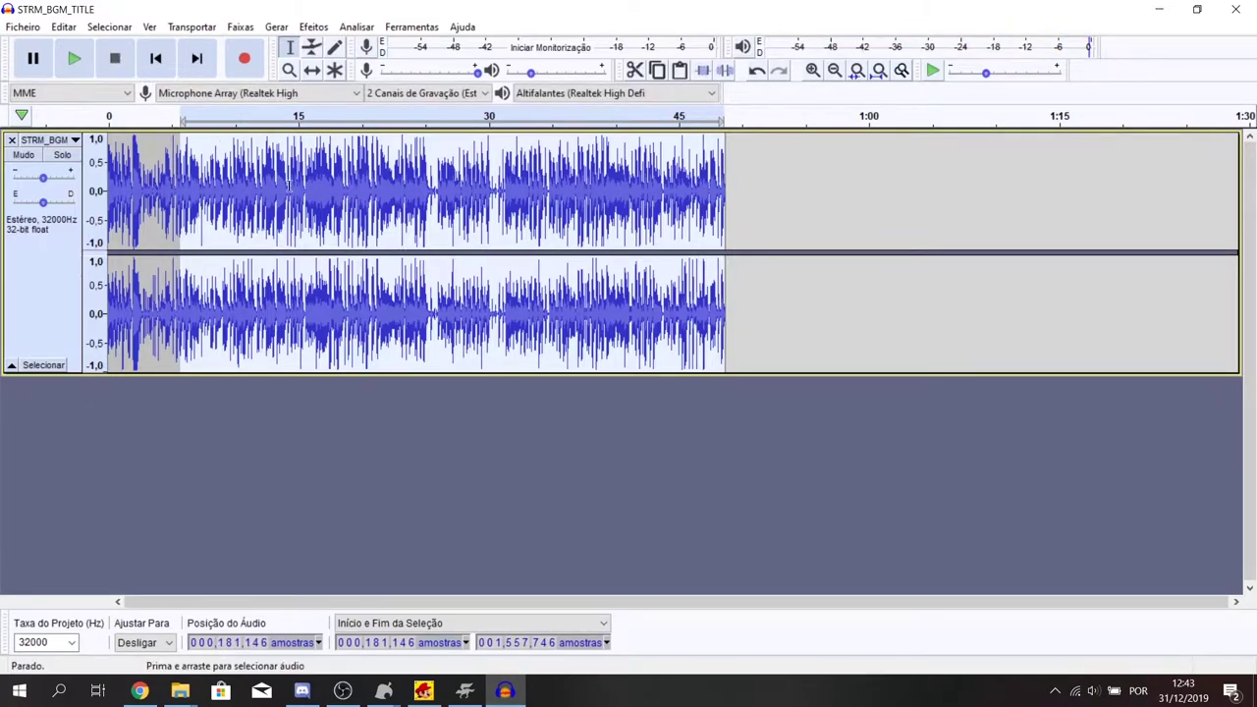
key("Delete")
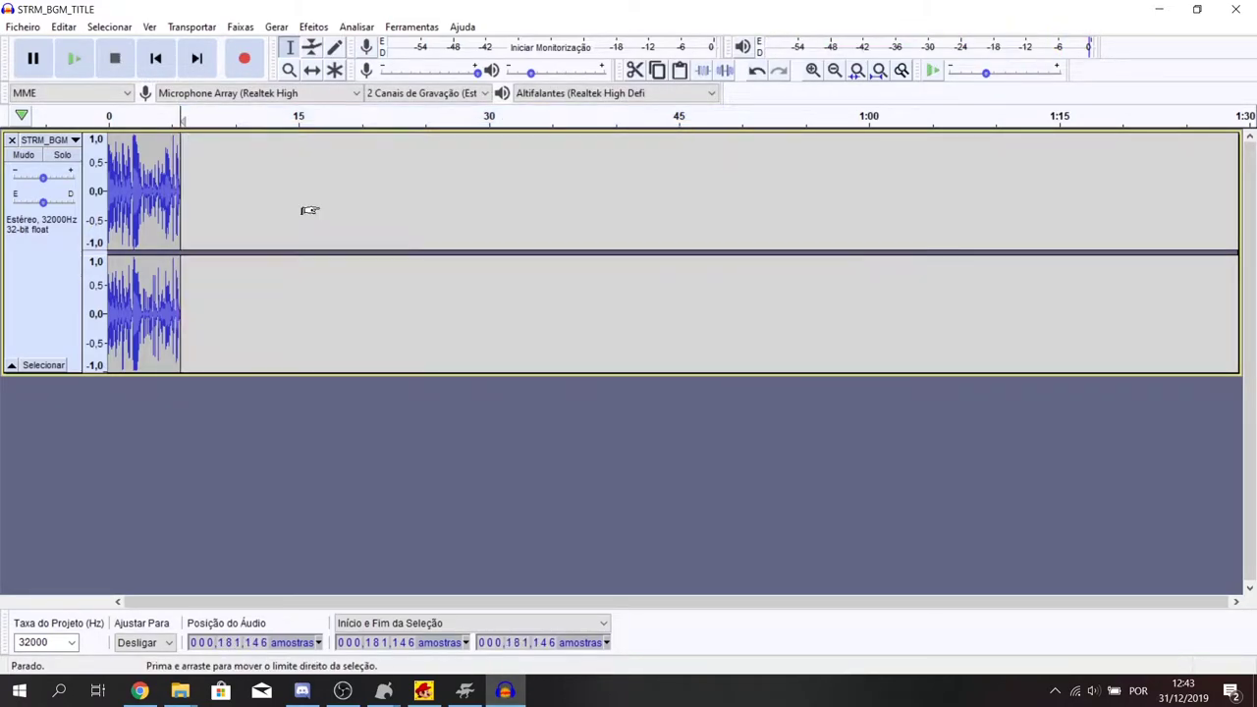
left_click(174, 437)
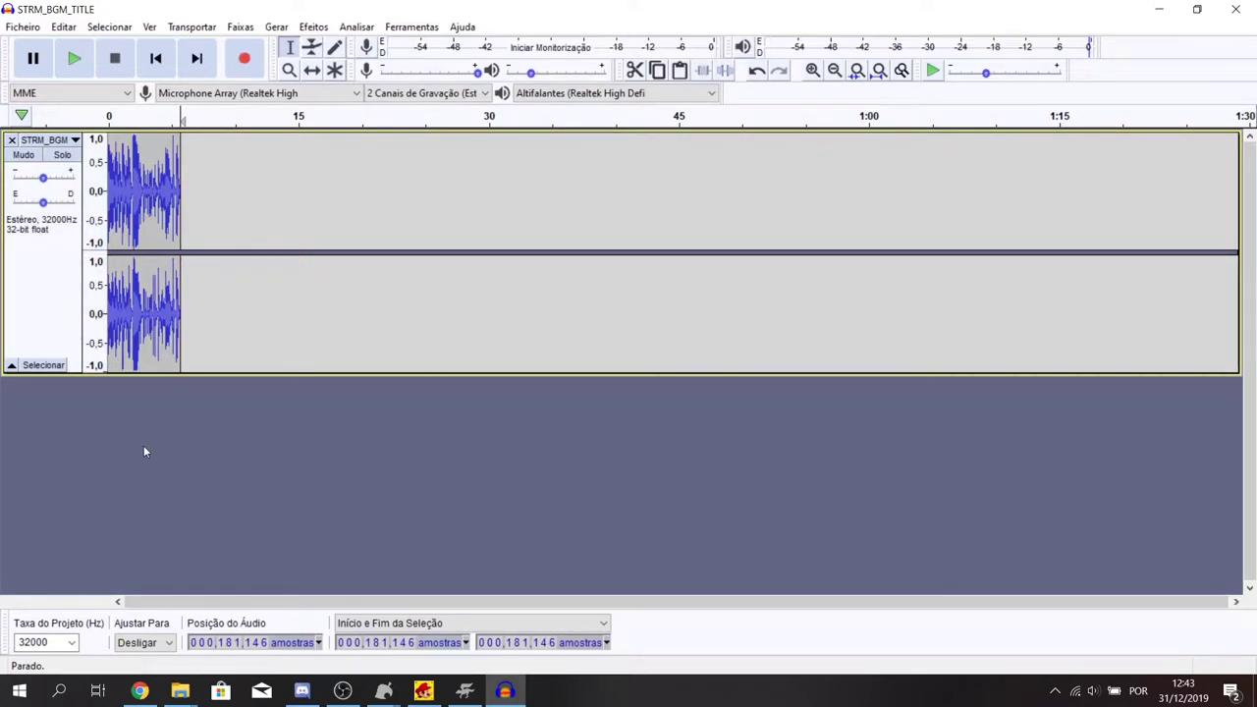
key("ctrl+v")
scroll(318, 332, "up", 1)
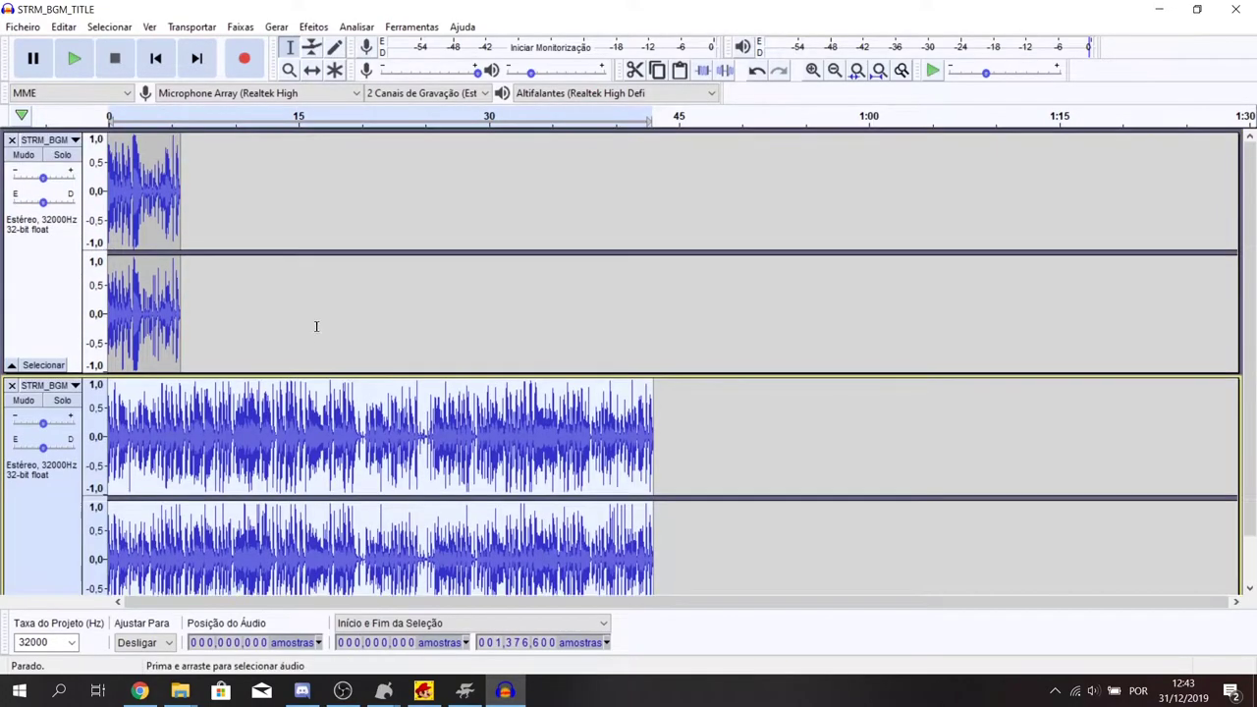
left_click(155, 58)
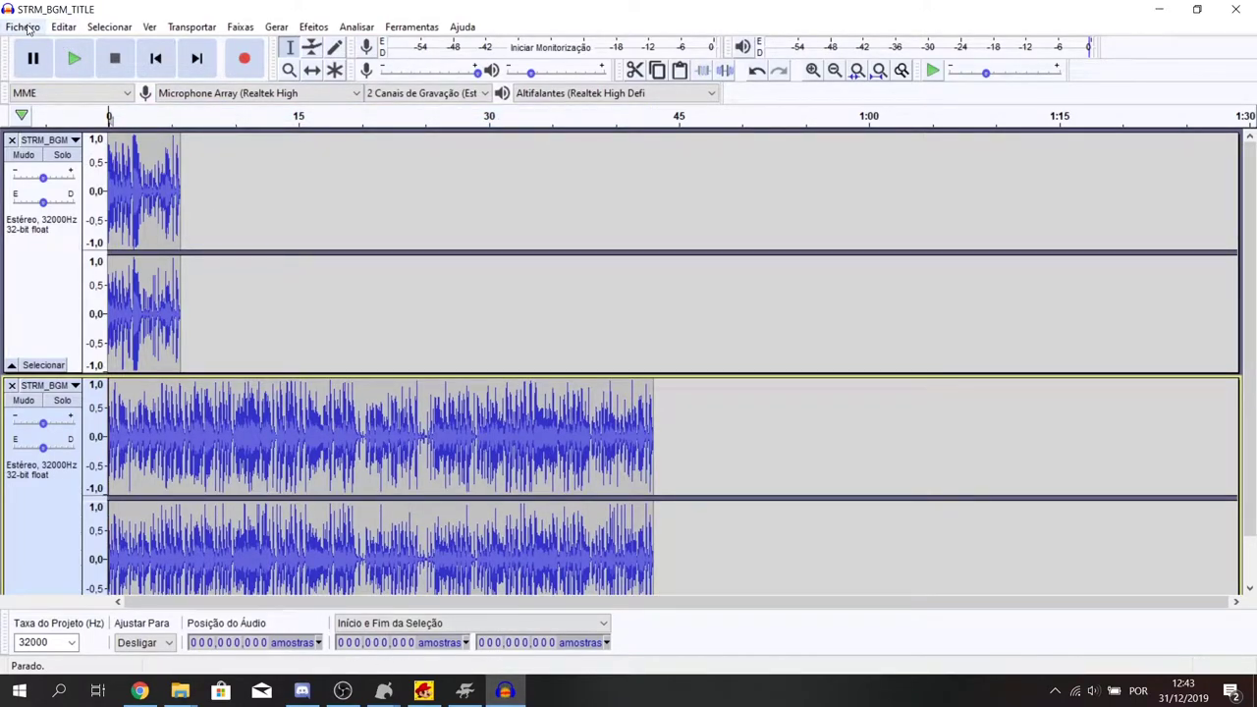
- Start a multiple-file export and browse for a destination in the desktop's Tutorial stuff oh ye folder
left_click(24, 26)
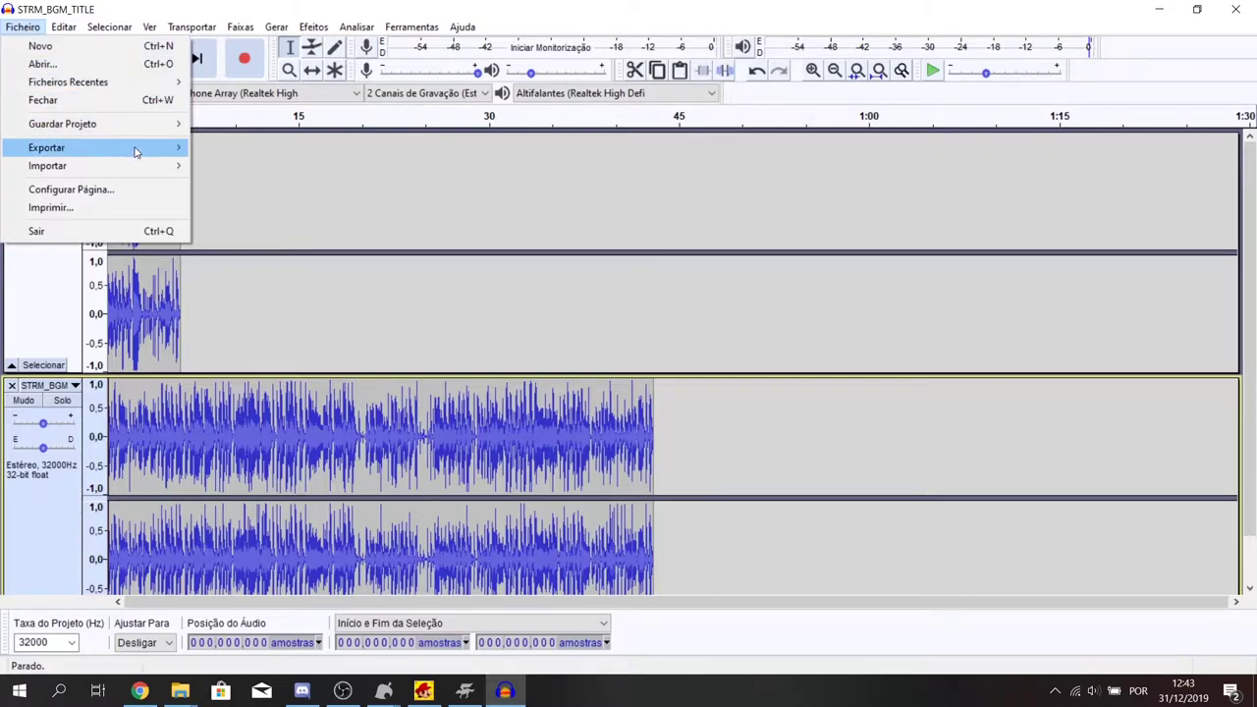
mouse_move(138, 149)
left_click(280, 256)
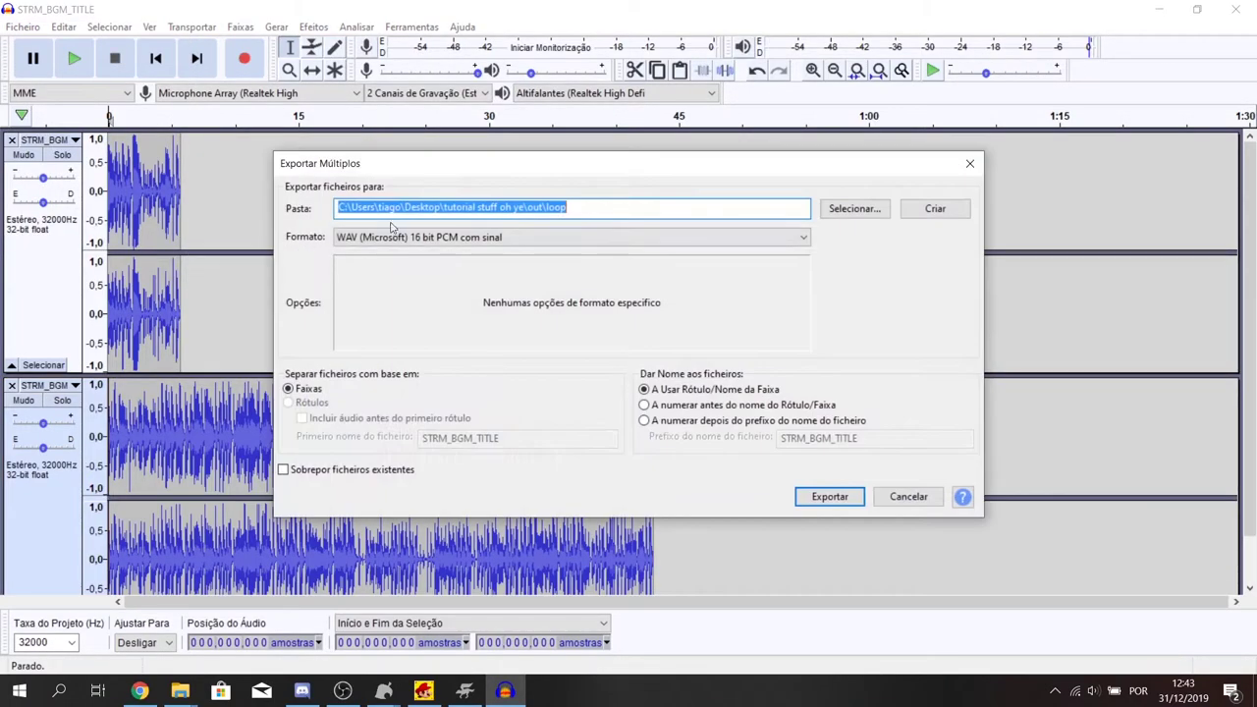
left_click(481, 207)
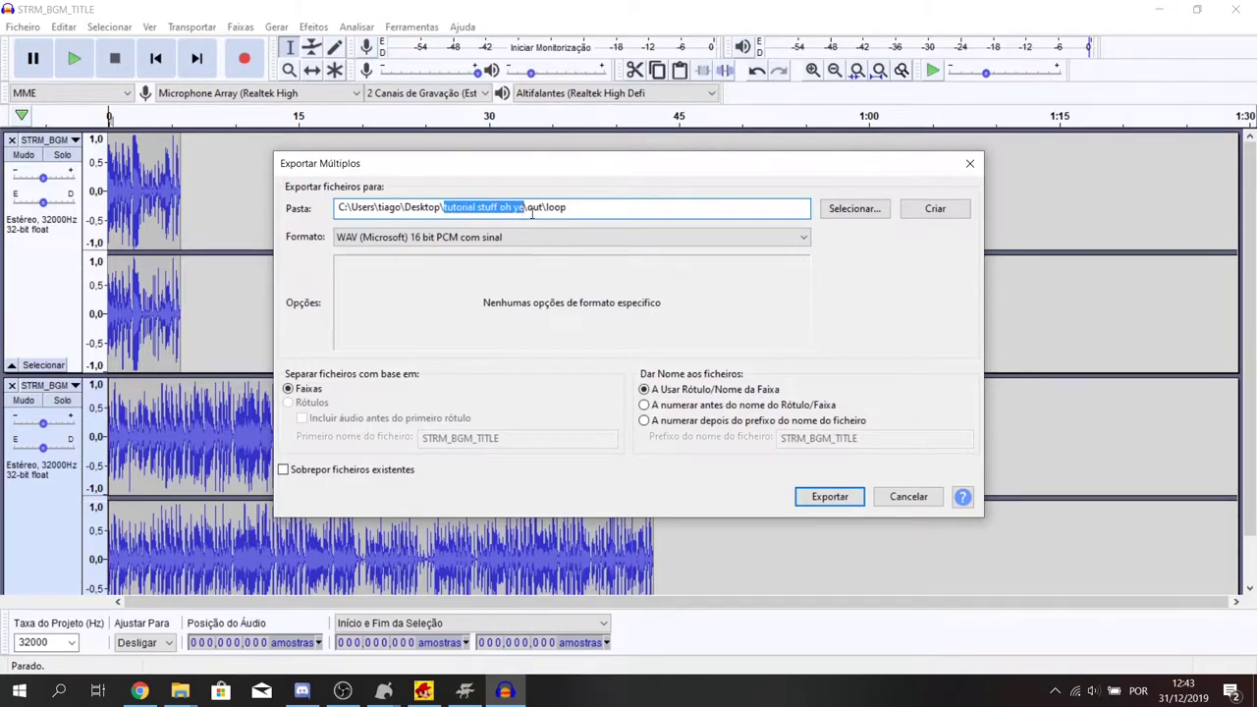
left_click(880, 212)
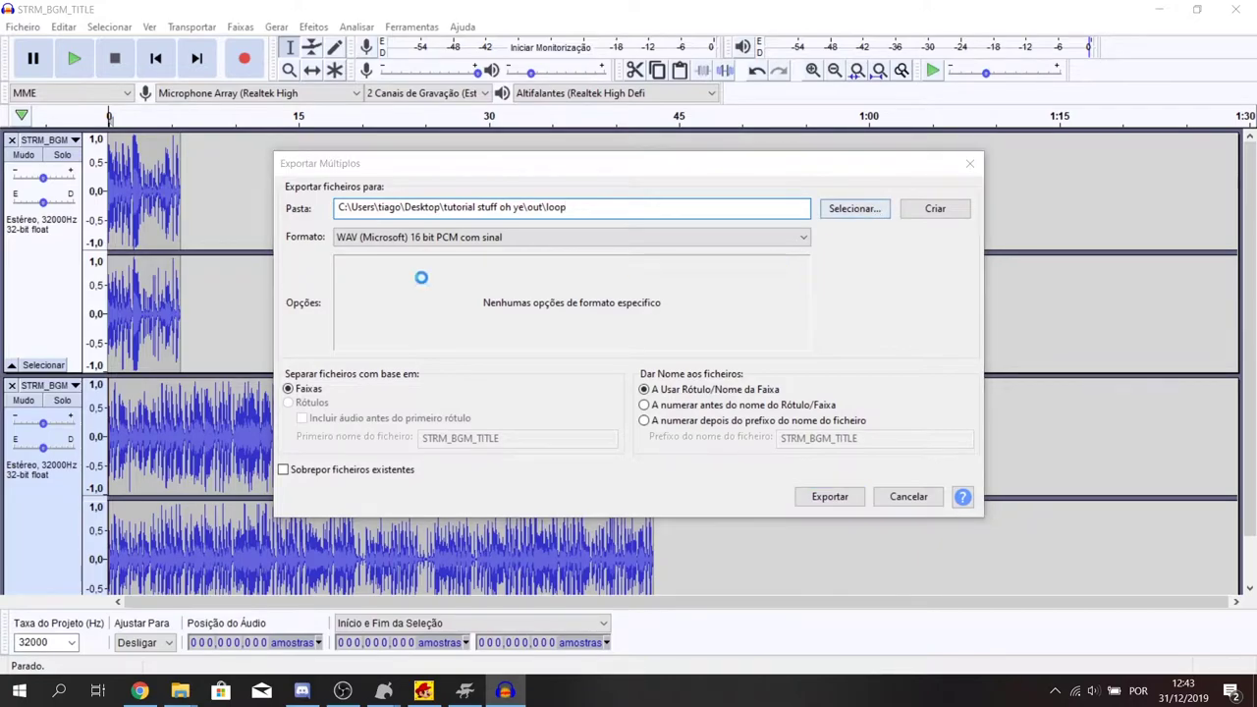
scroll(372, 329, "up", 2)
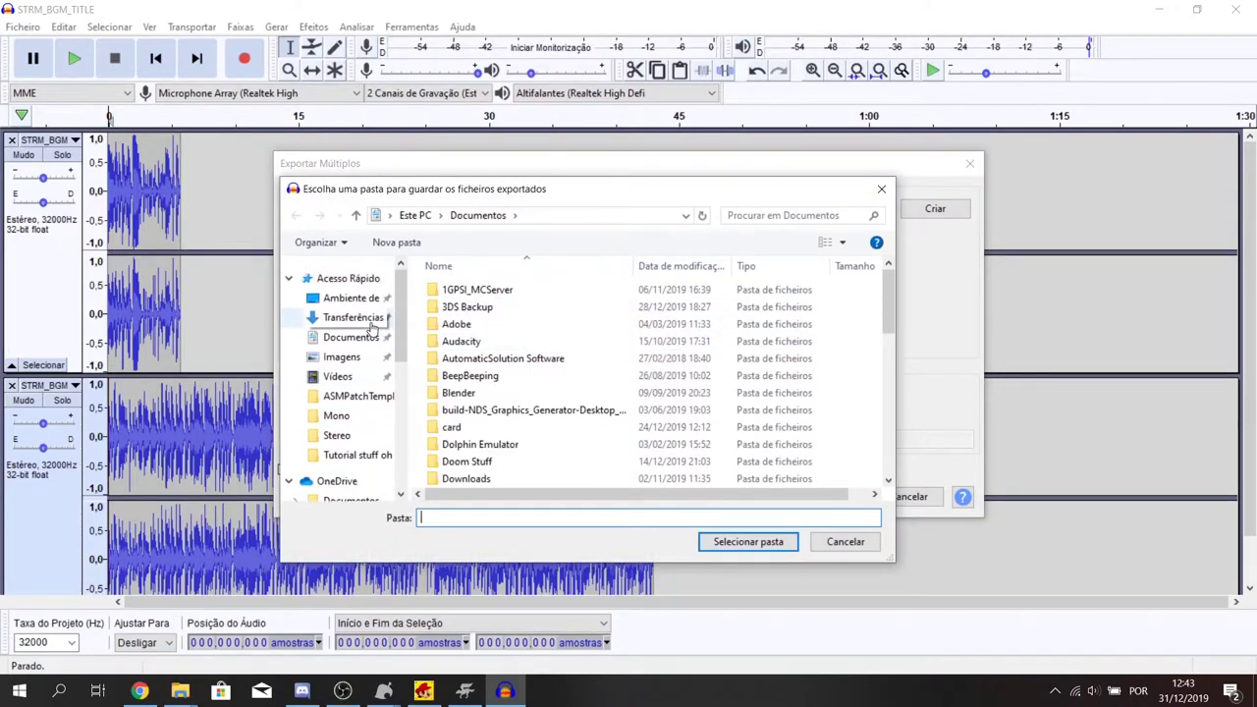
left_click(339, 298)
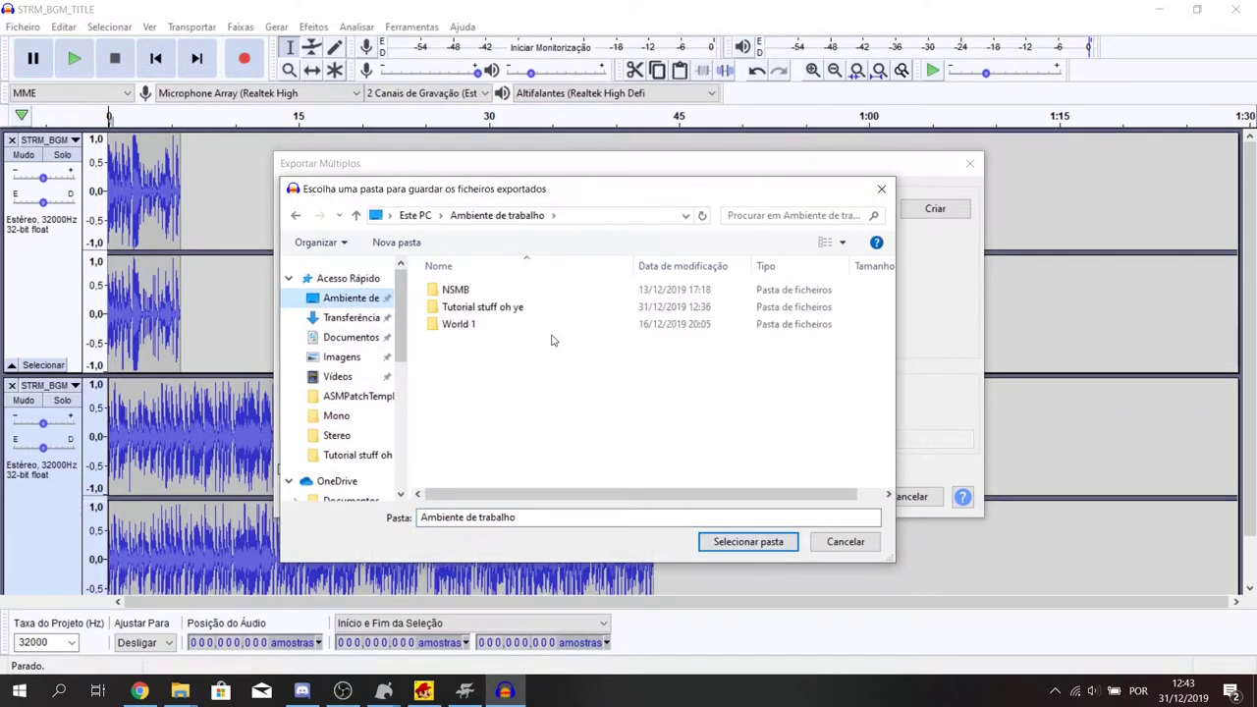
double_click(490, 308)
double_click(500, 291)
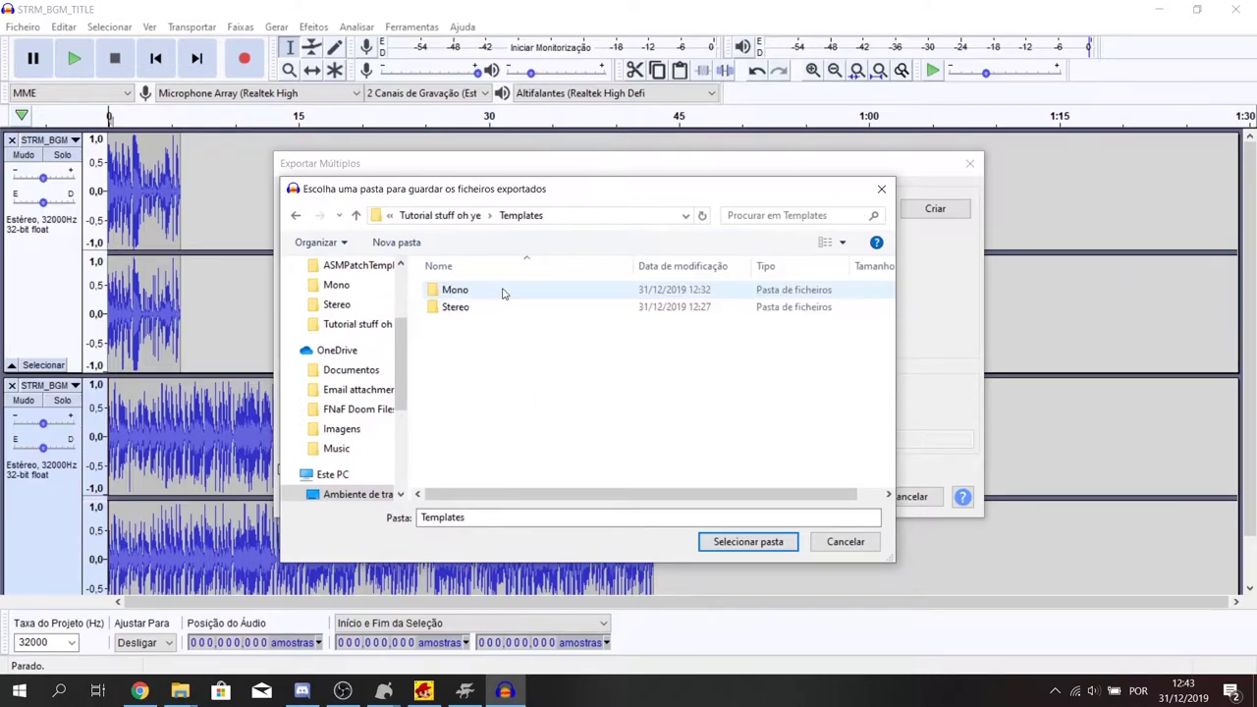
left_click(494, 215)
right_click(472, 454)
left_click(471, 350)
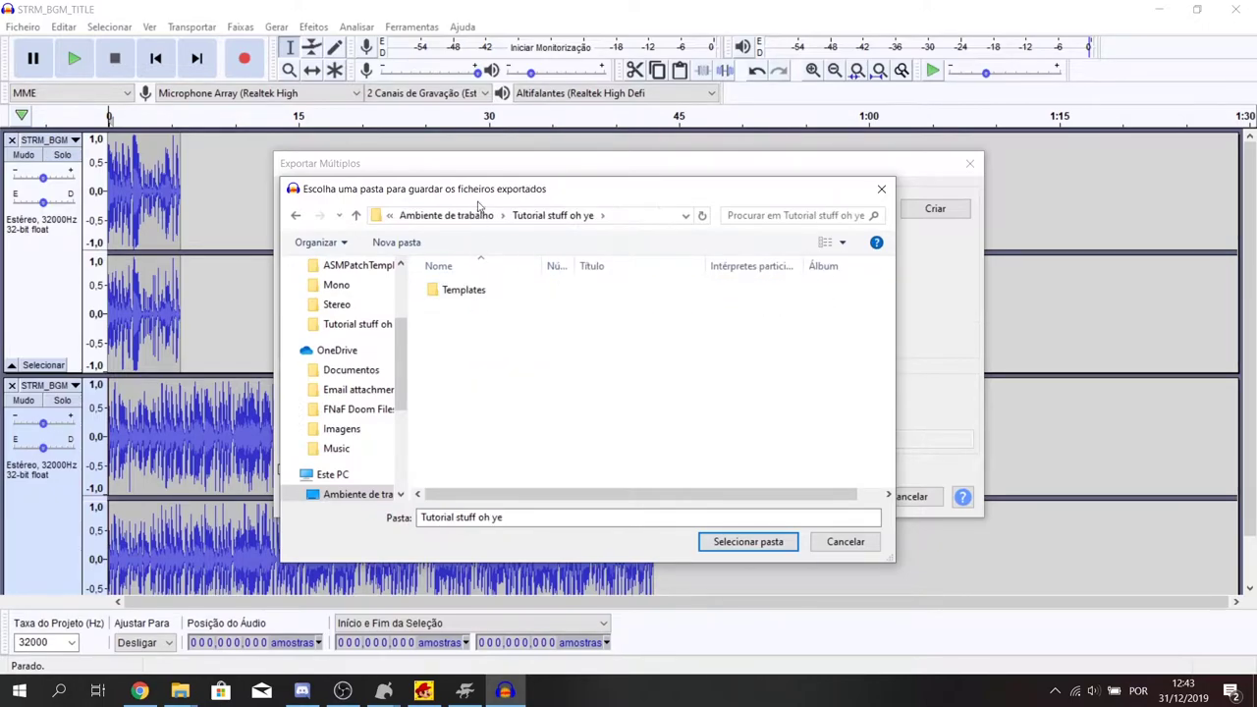
left_click(446, 215)
double_click(458, 306)
- Create a new folder named NSMBU inside Tutorial stuff oh ye
right_click(467, 365)
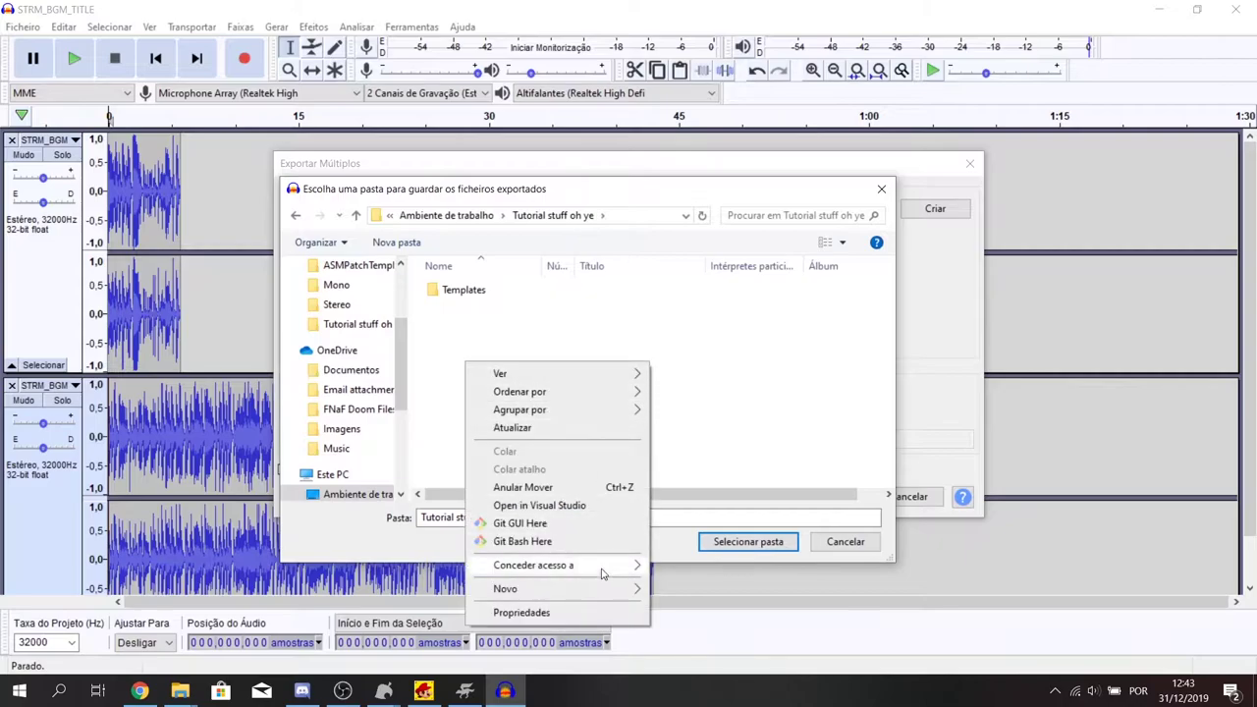
mouse_move(590, 590)
left_click(687, 401)
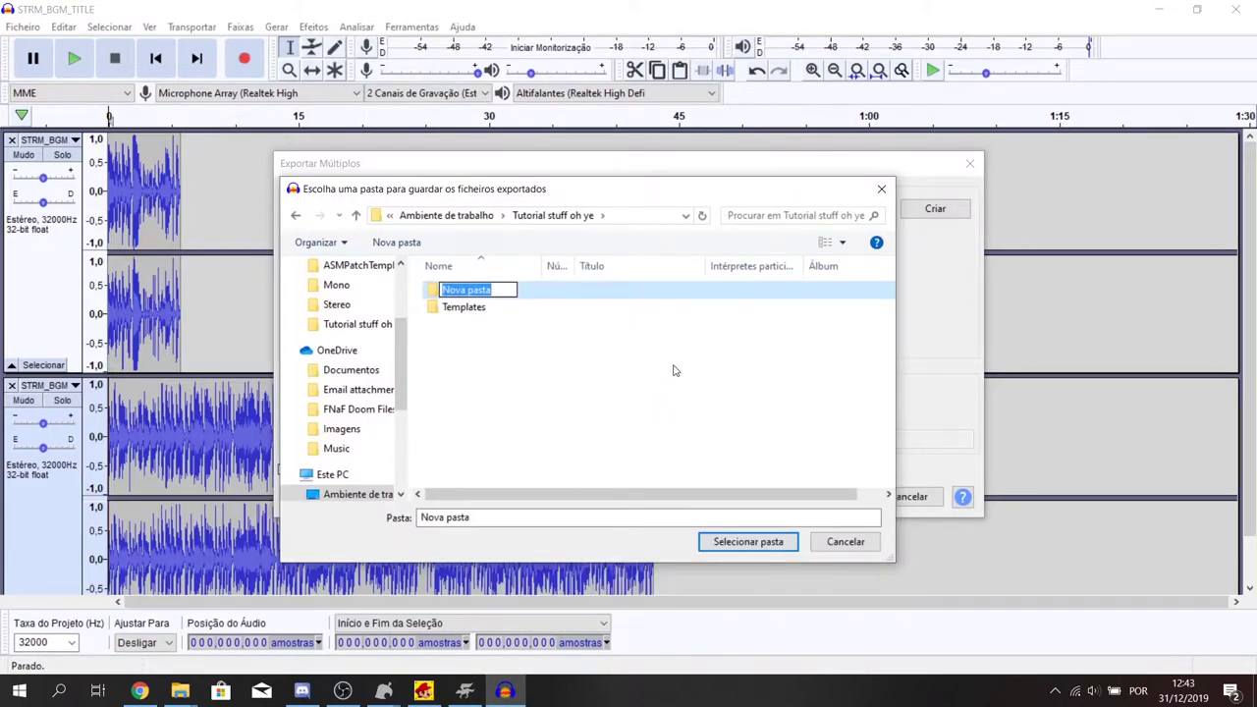
key("Caps_Lock")
type("NSMB")
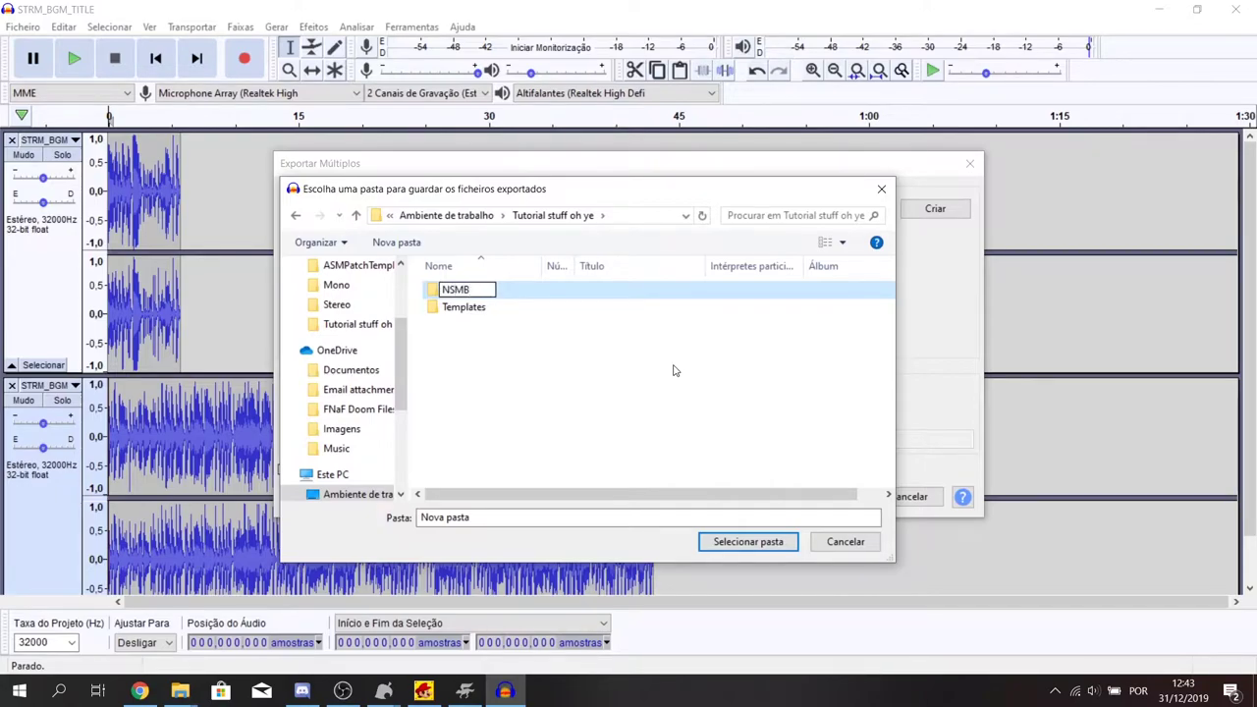
type("U")
key("Caps_Lock")
key("Return")
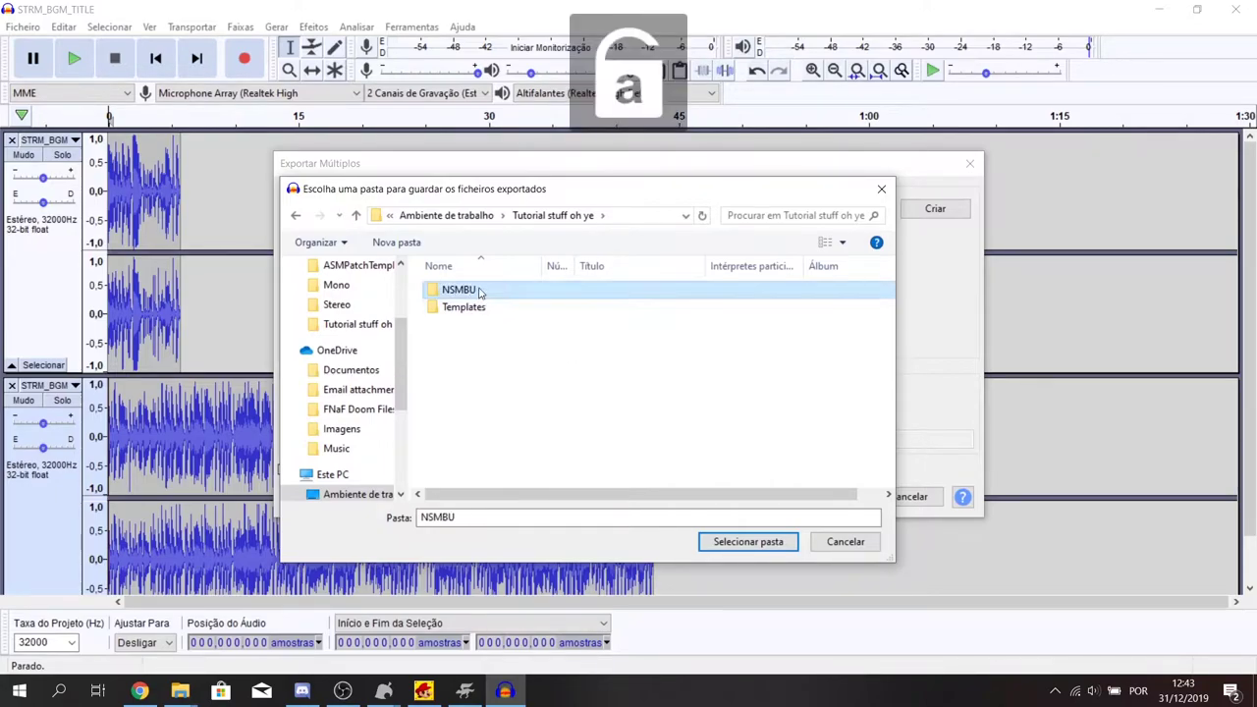
- Open the NSMBU folder and set it as the export destination
double_click(477, 288)
right_click(547, 373)
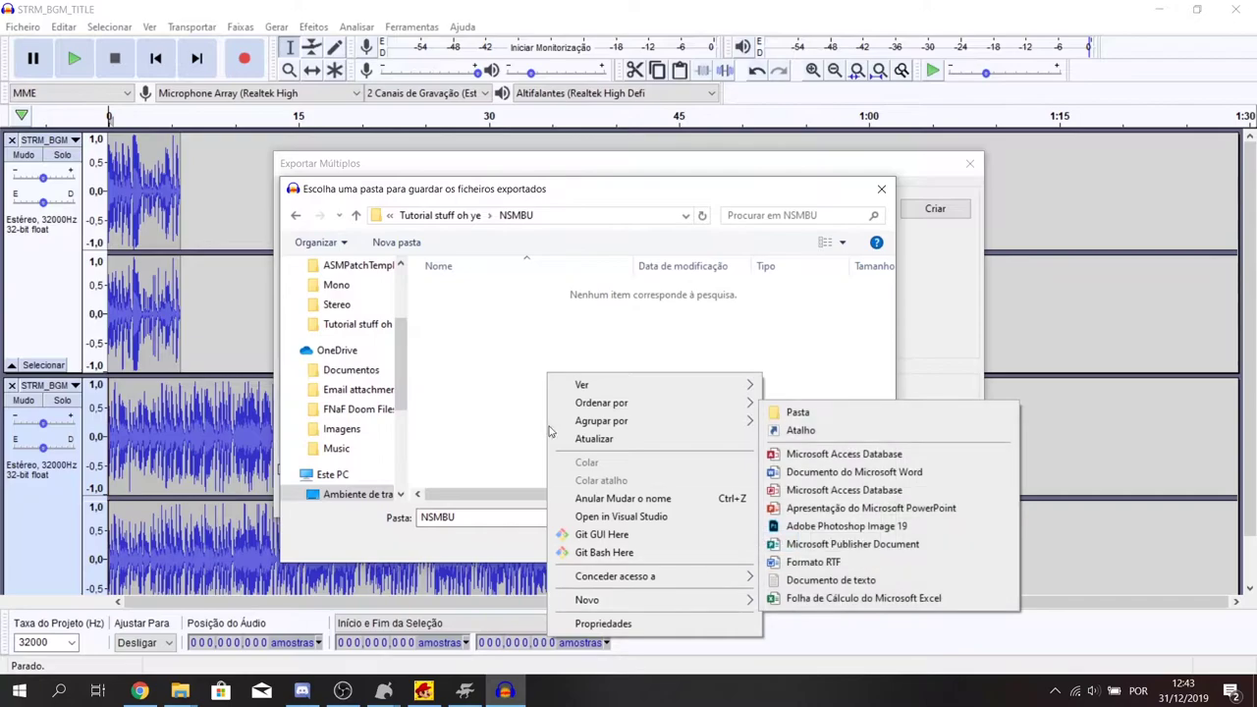
left_click(814, 505)
left_click(773, 542)
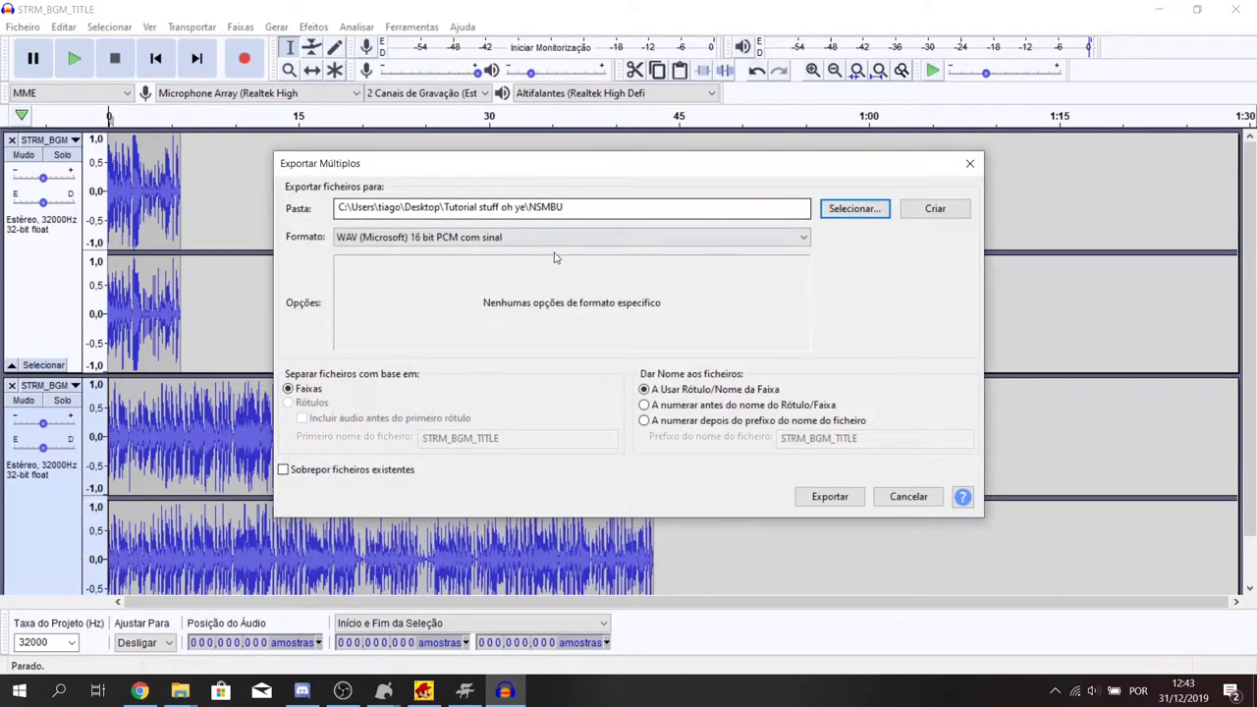
- Export both tracks as 16-bit PCM WAV files, clearing the metadata tags for each
left_click(830, 497)
left_click(573, 359)
left_click(558, 465)
left_click(574, 360)
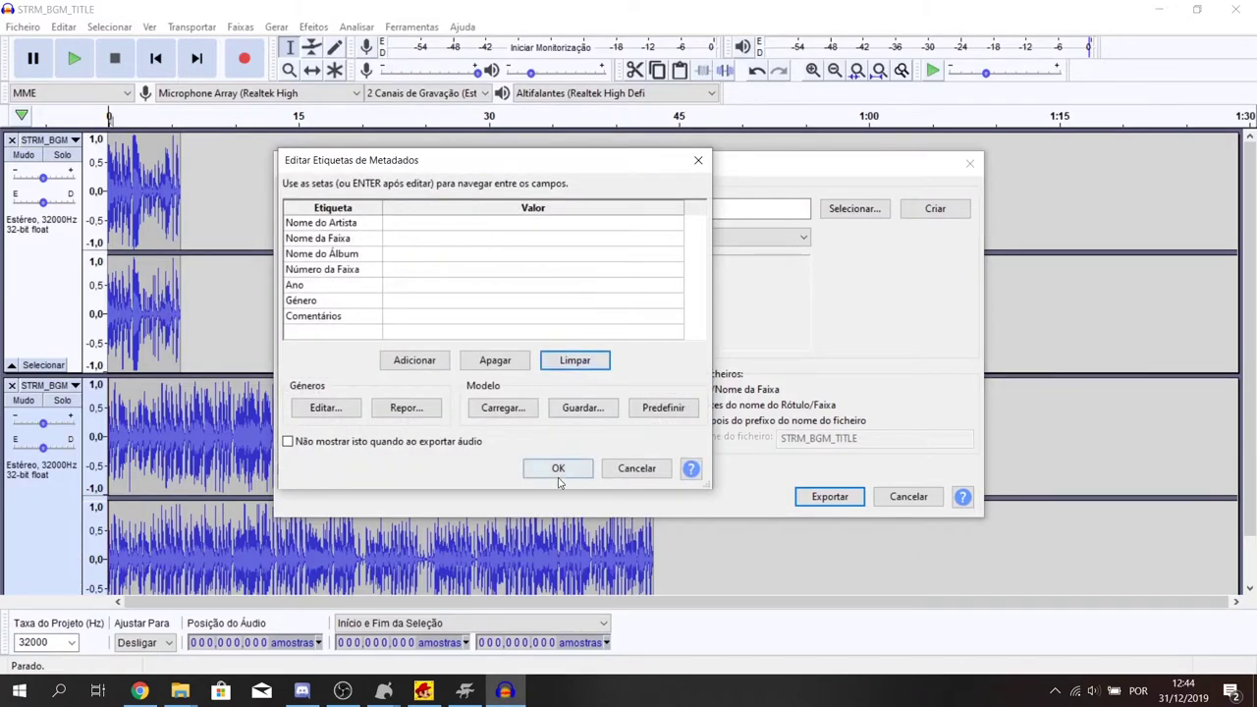
left_click(556, 465)
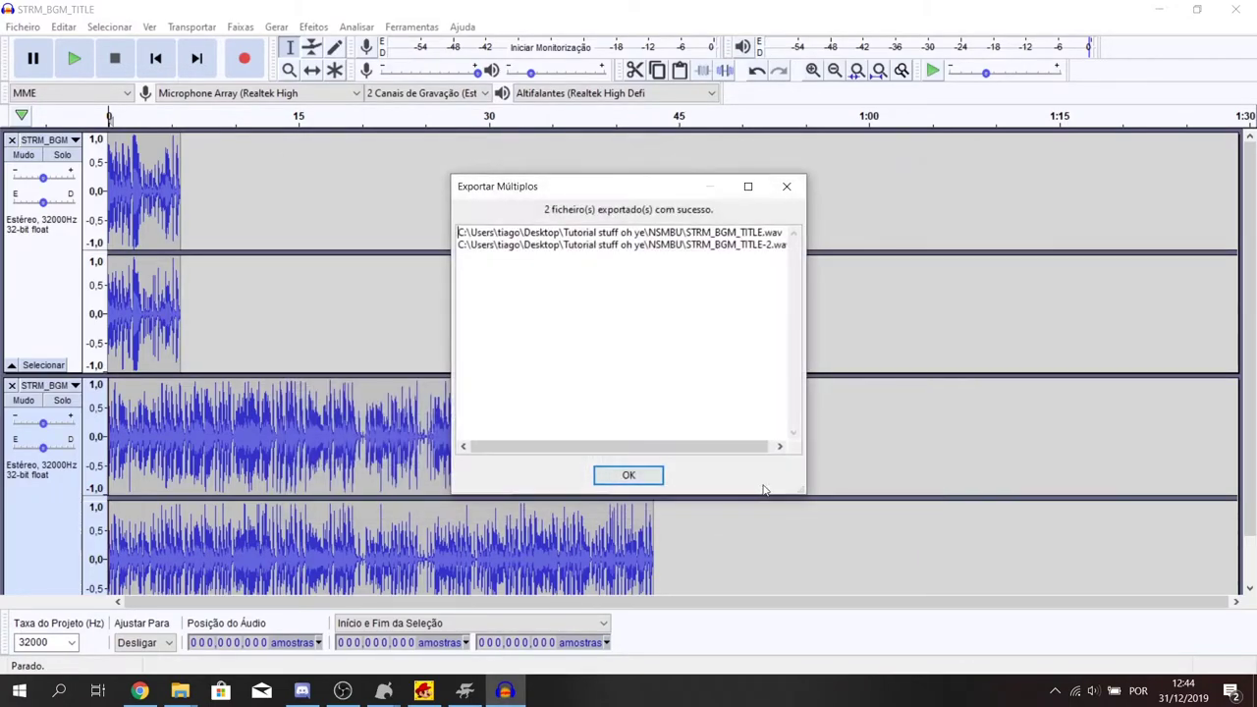
- Close the export report and open the NSMBU folder in File Explorer to check the two exported WAV files
left_click(629, 476)
left_click(1157, 7)
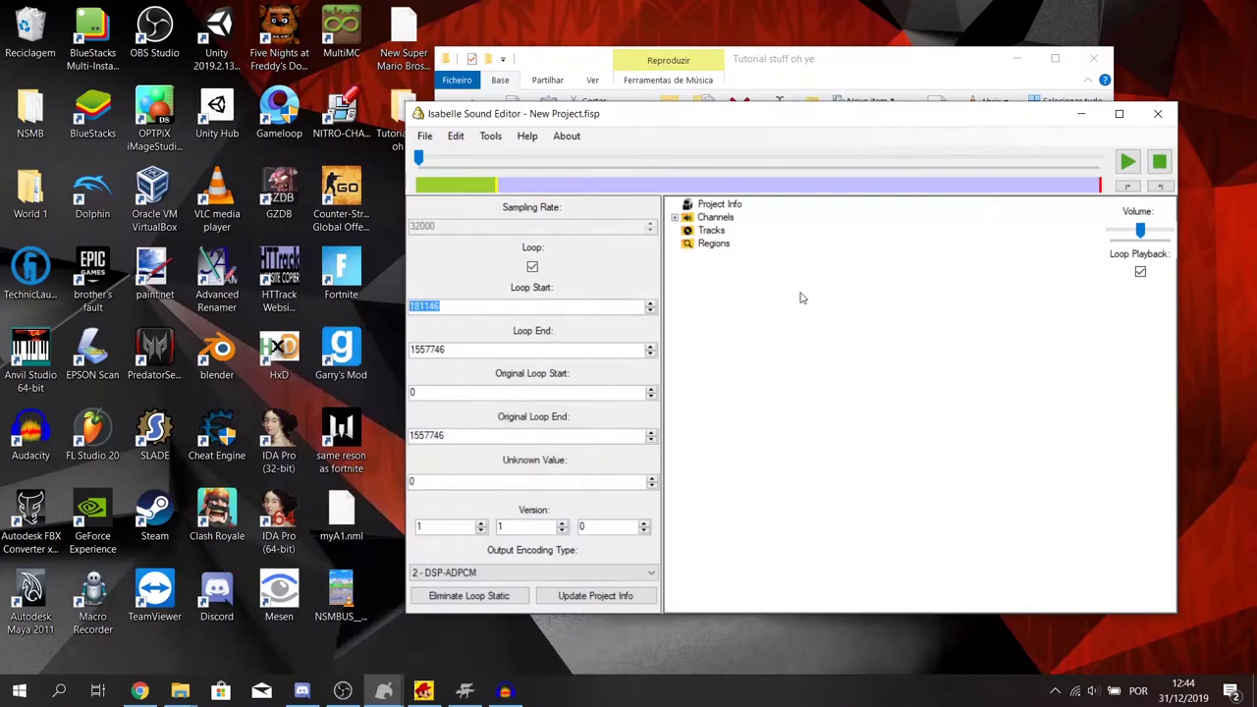
left_click_drag(718, 65, 579, 61)
left_click(1081, 115)
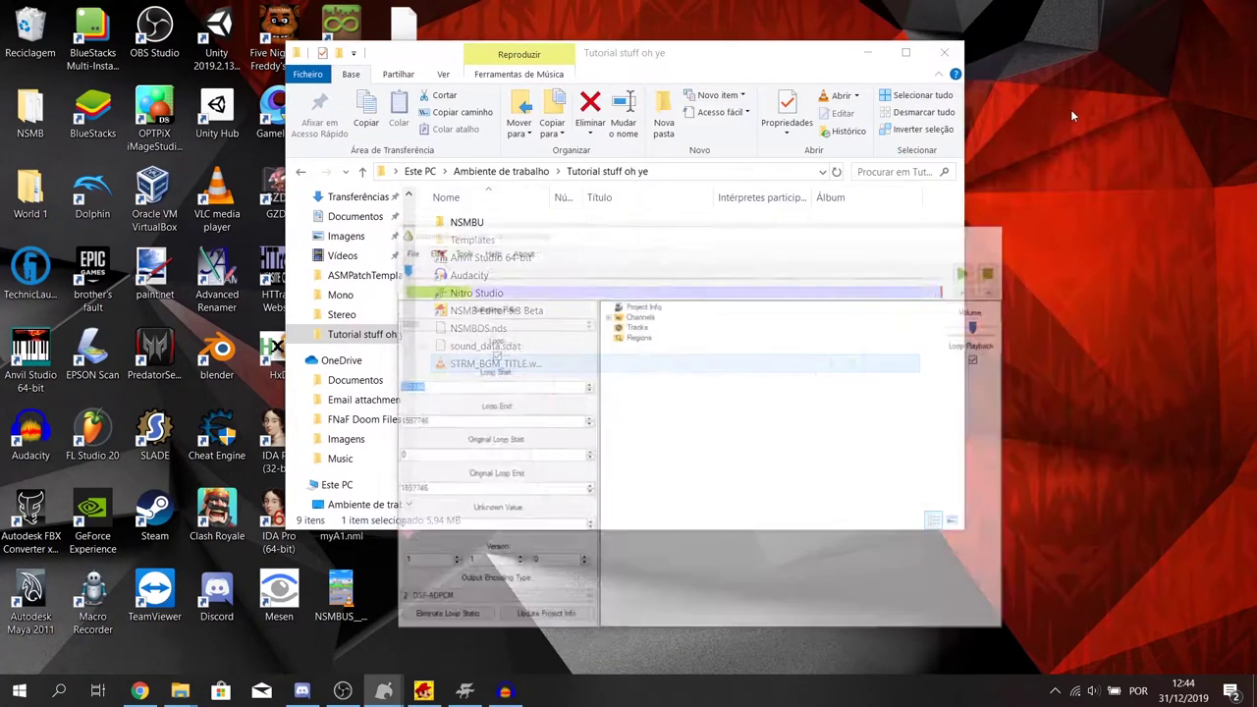
double_click(512, 226)
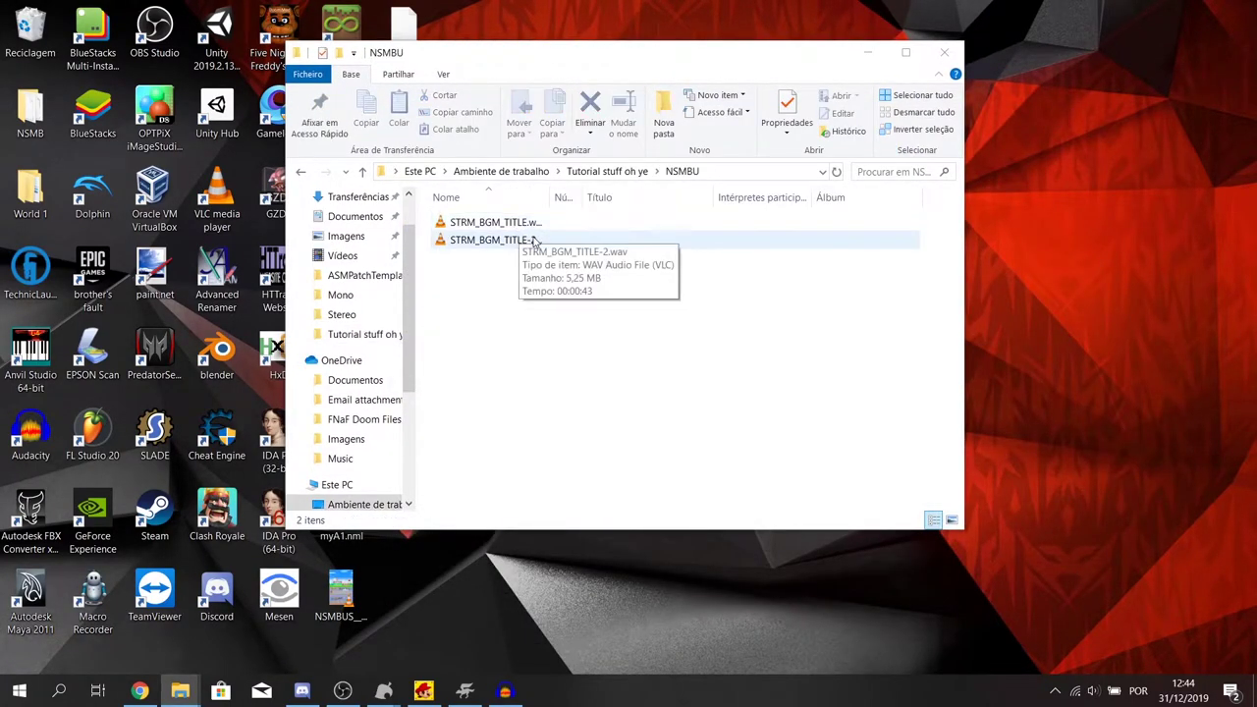
left_click(512, 226)
left_click(496, 240)
left_click(496, 222)
- Switch to Audacity, remove both tracks and import the intro file STRM_BGM_TITLE.wav from the NSMBU folder
left_click(501, 690)
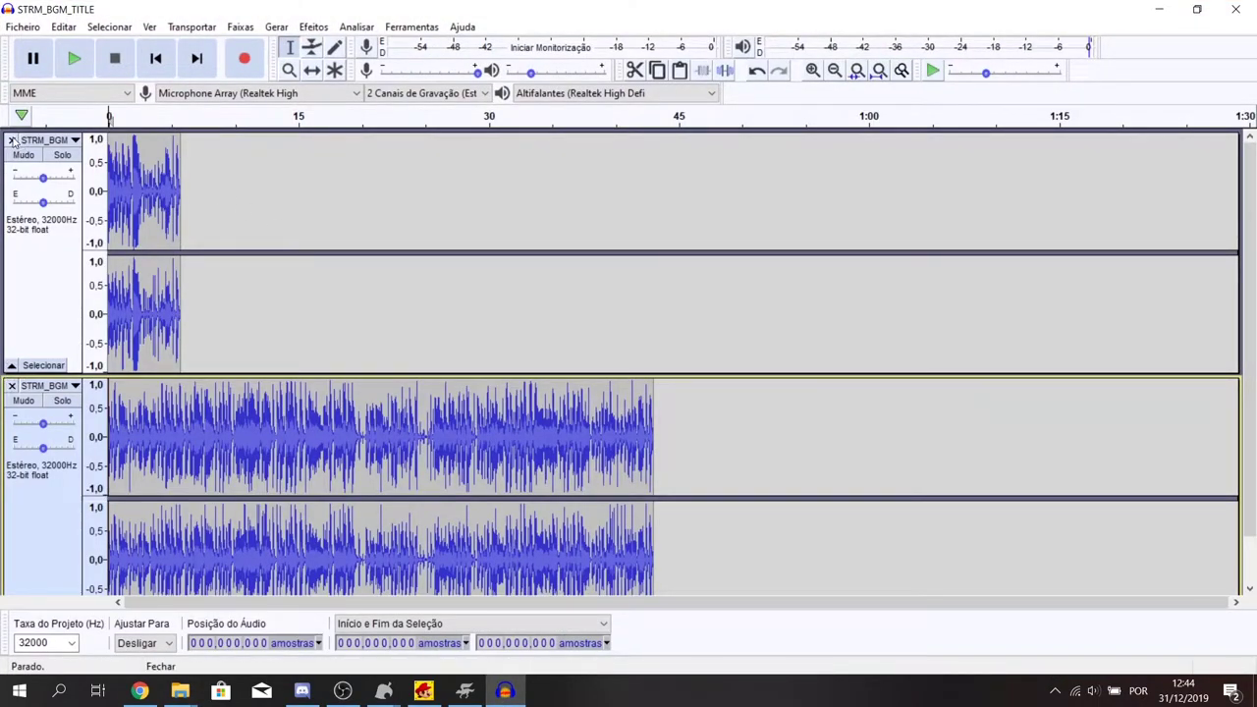
left_click(12, 141)
left_click(12, 141)
left_click_drag(261, 8, 352, 38)
left_click(889, 349)
left_click_drag(462, 231, 234, 43)
left_click(716, 462)
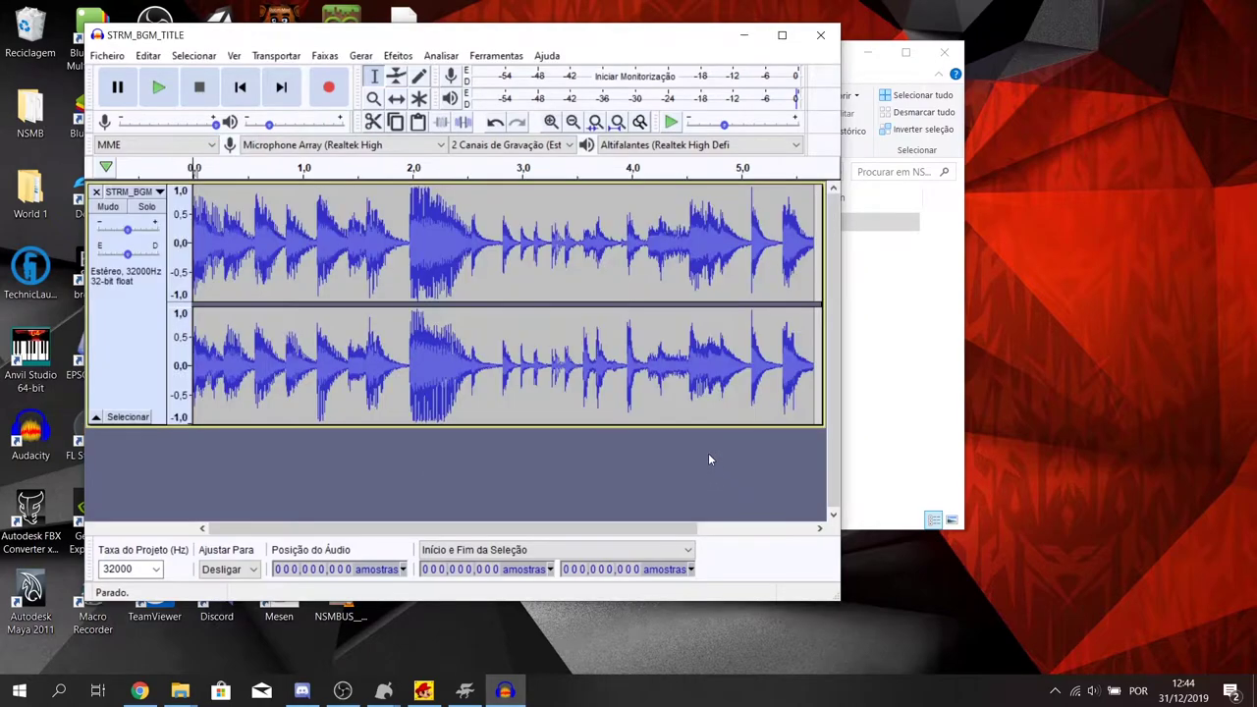
left_click(781, 36)
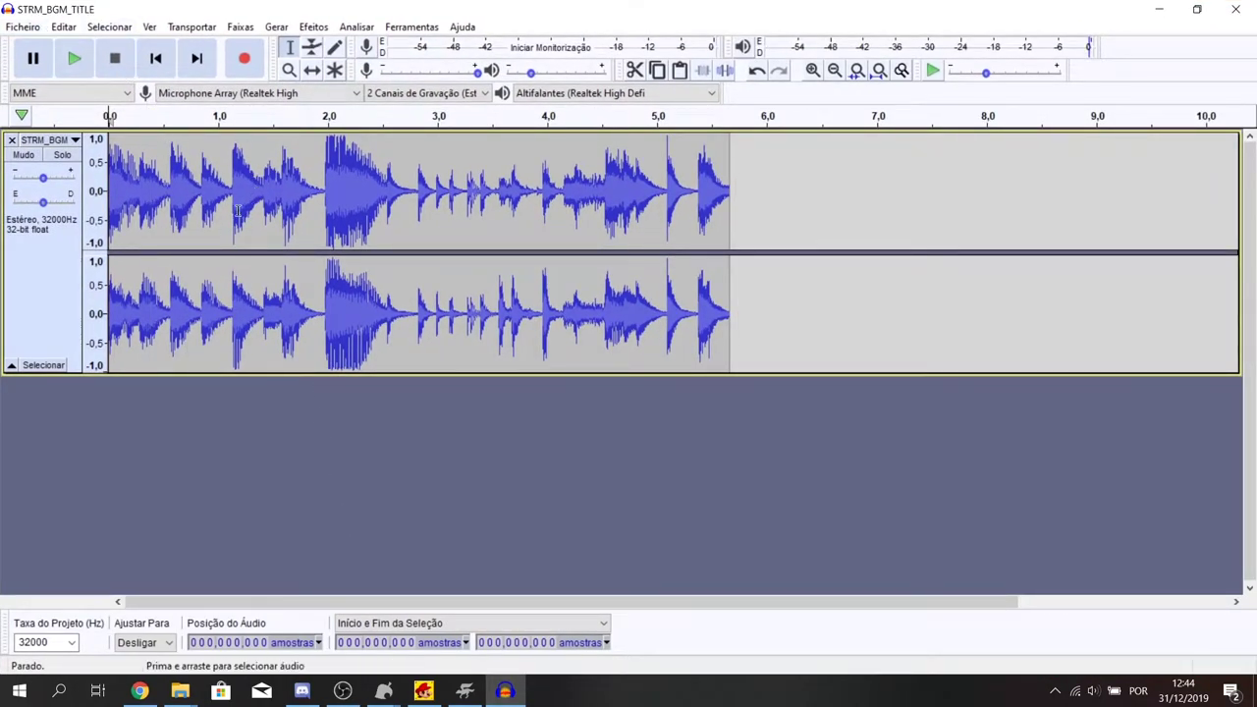
- Review the available project sample rates without changing the current one
left_click(75, 646)
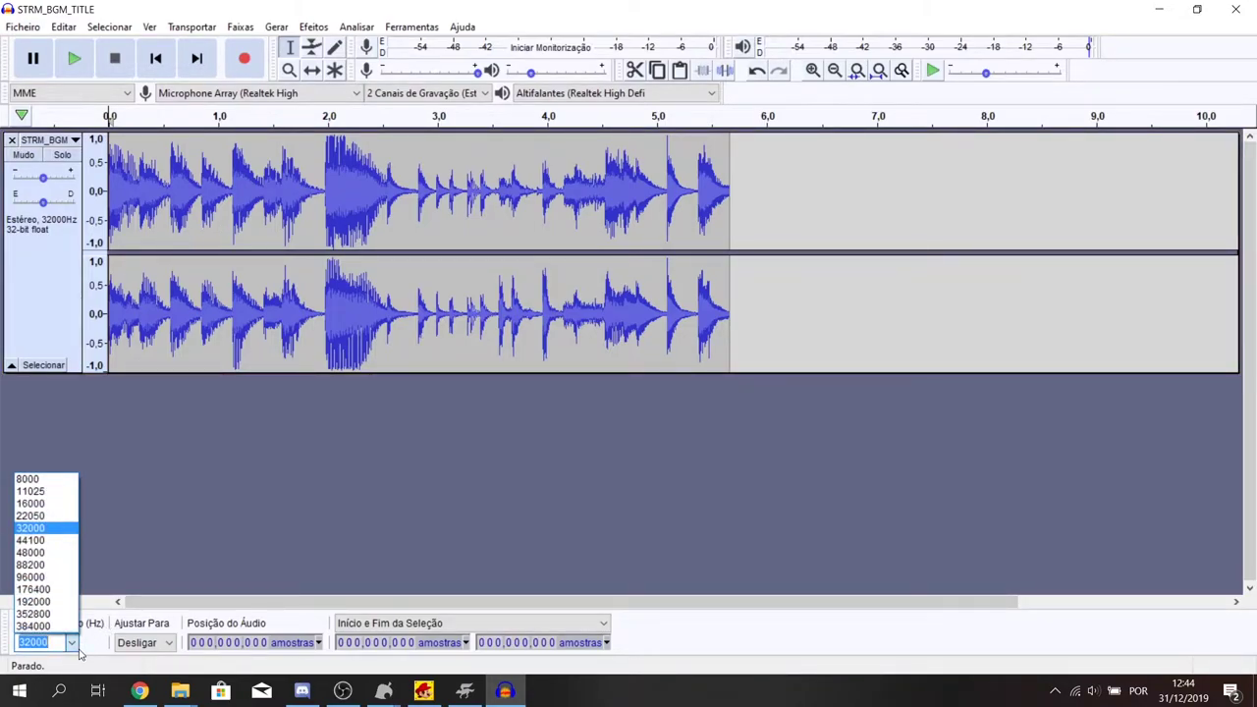
scroll(77, 640, "down", 6)
scroll(77, 641, "up", 4)
scroll(77, 641, "up", 2)
scroll(76, 640, "down", 2)
scroll(74, 643, "down", 6)
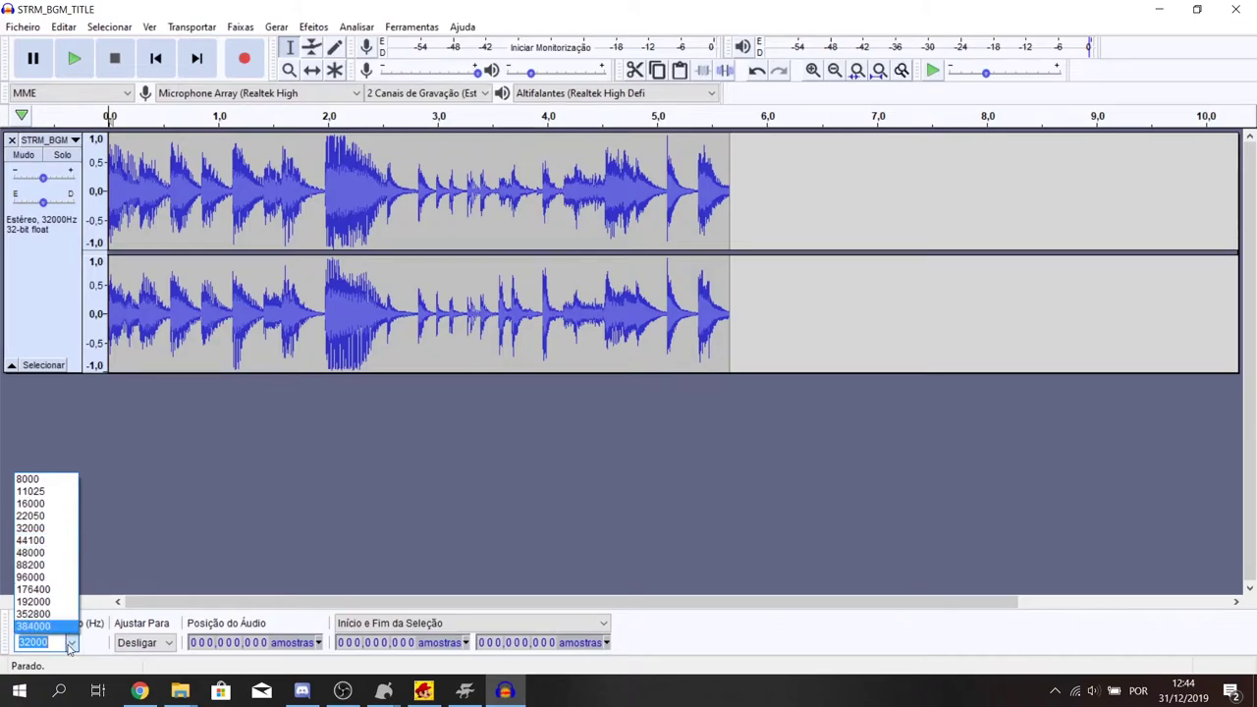
key("Escape")
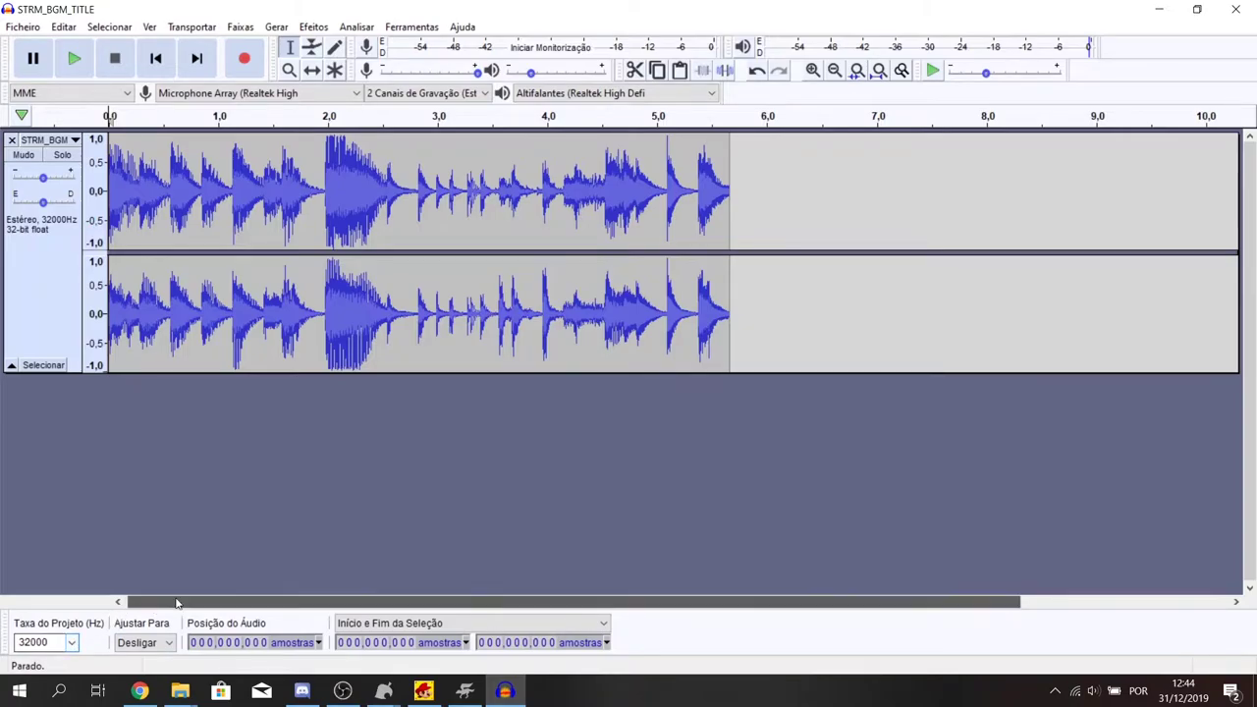
- Import the full song STRM_BGM_TITLE.wav from the Tutorial stuff oh ye folder as a second track
mouse_move(180, 691)
left_click(339, 629)
key("BackSpace")
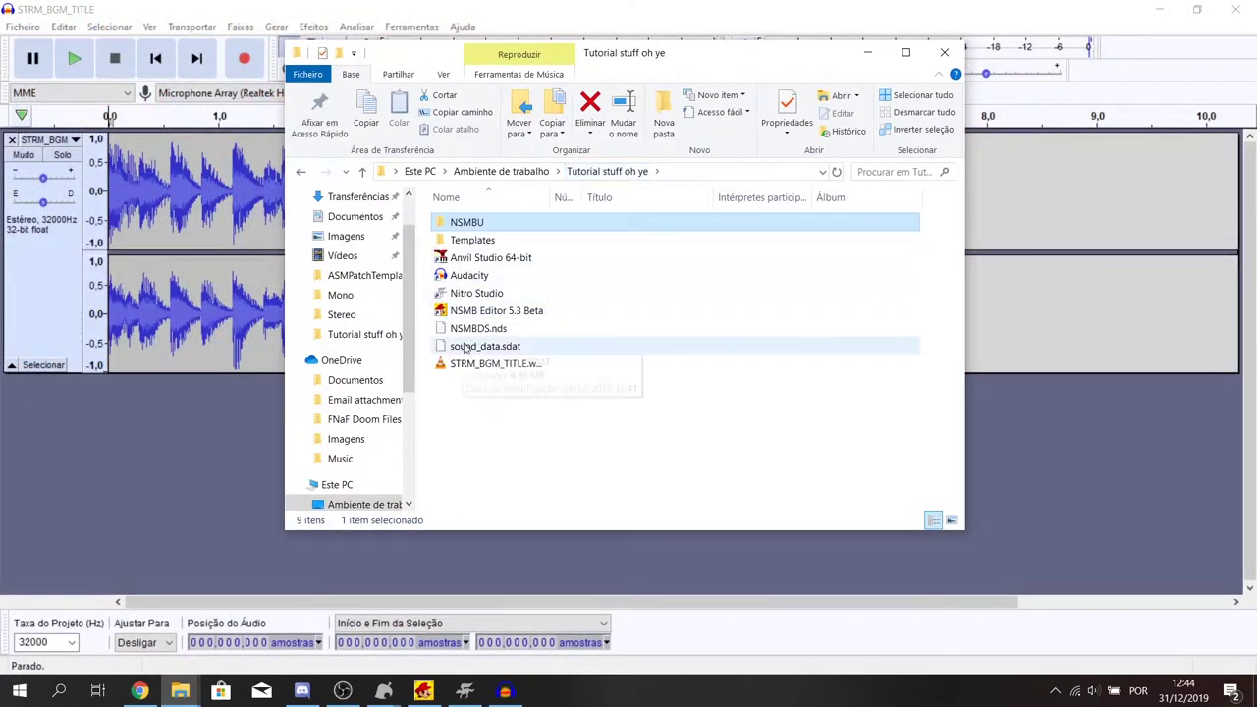
left_click_drag(459, 367, 146, 419)
left_click_drag(159, 460, 159, 461)
left_click(714, 463)
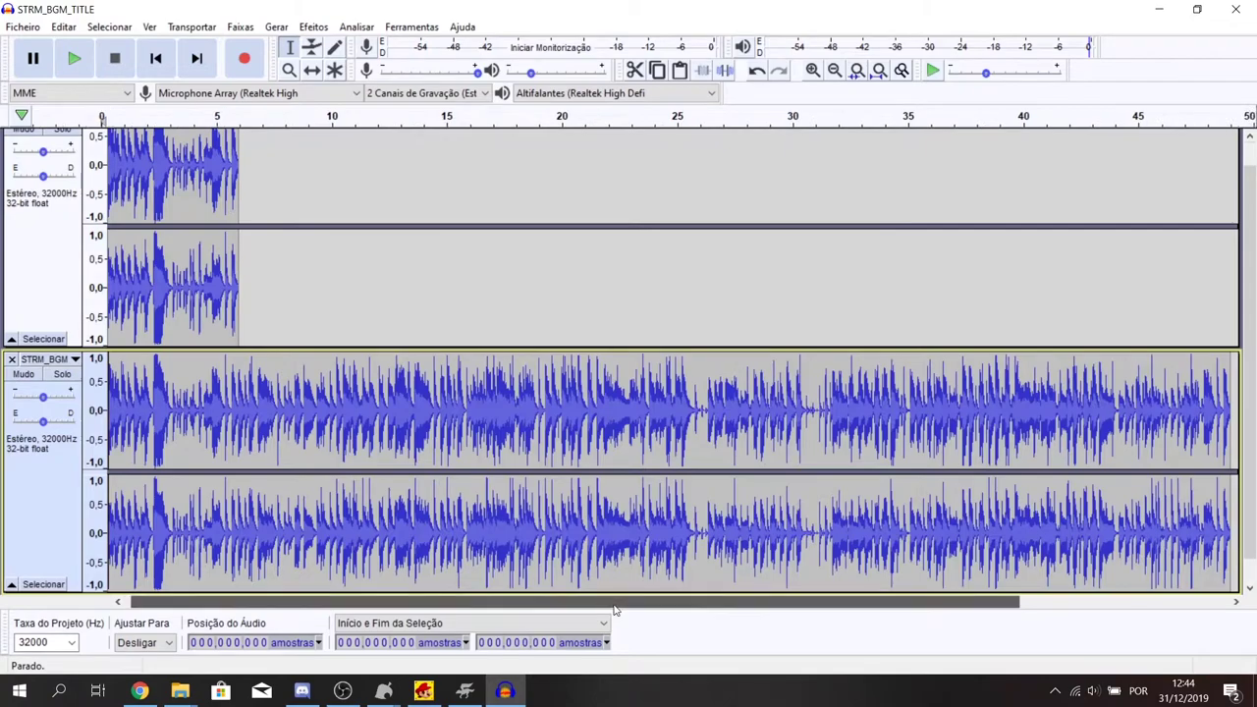
- Place the cursor at the end of the full song and set the selection time format to hh:mm:ss + milliseconds
left_click_drag(615, 605, 845, 604)
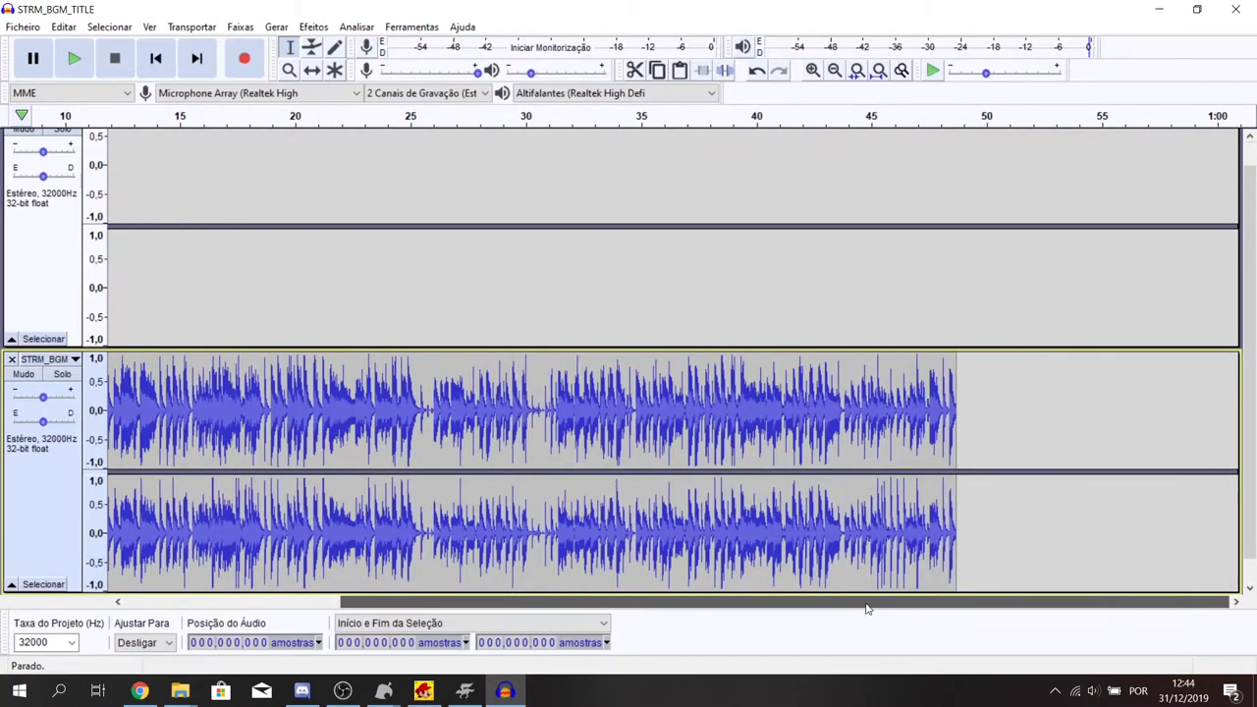
left_click(956, 501)
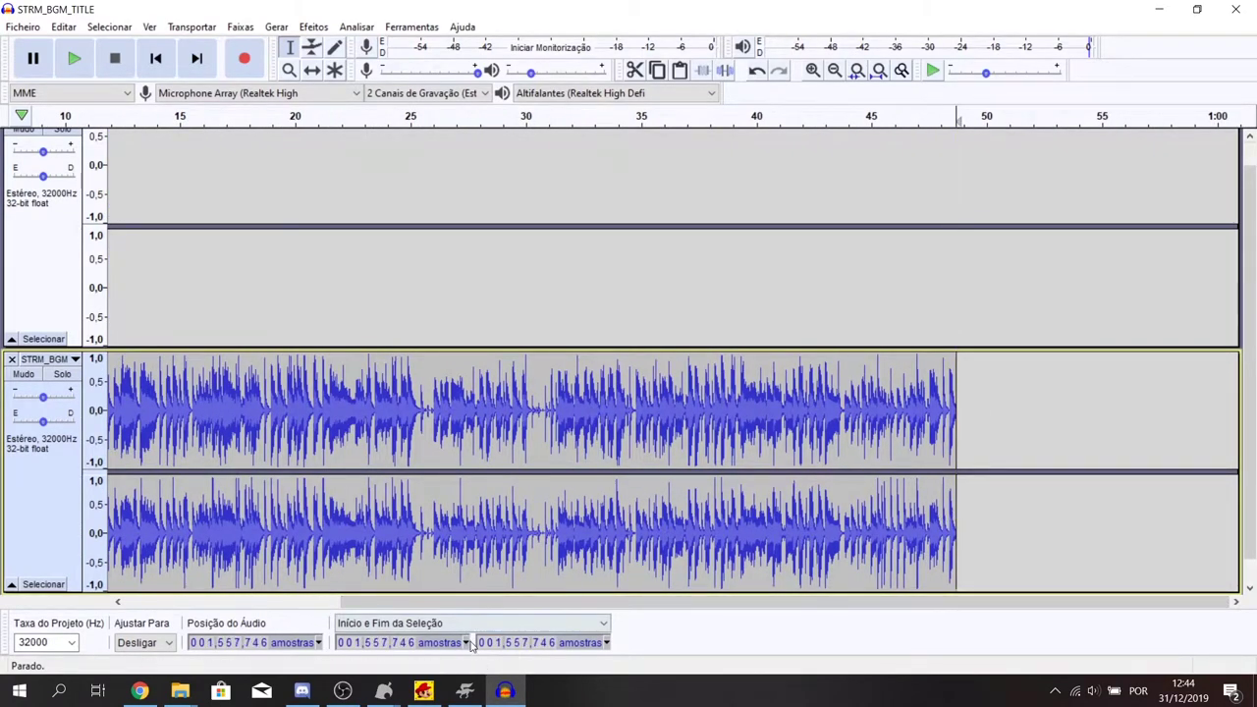
left_click(465, 643)
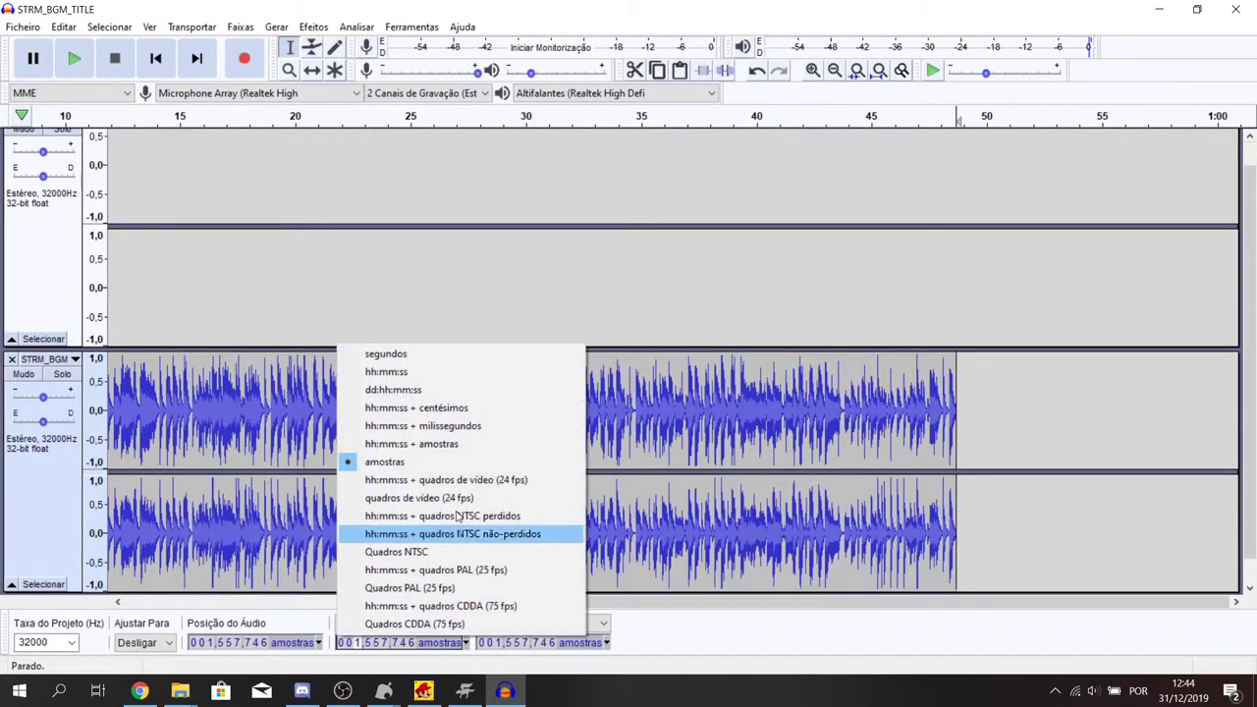
left_click(422, 424)
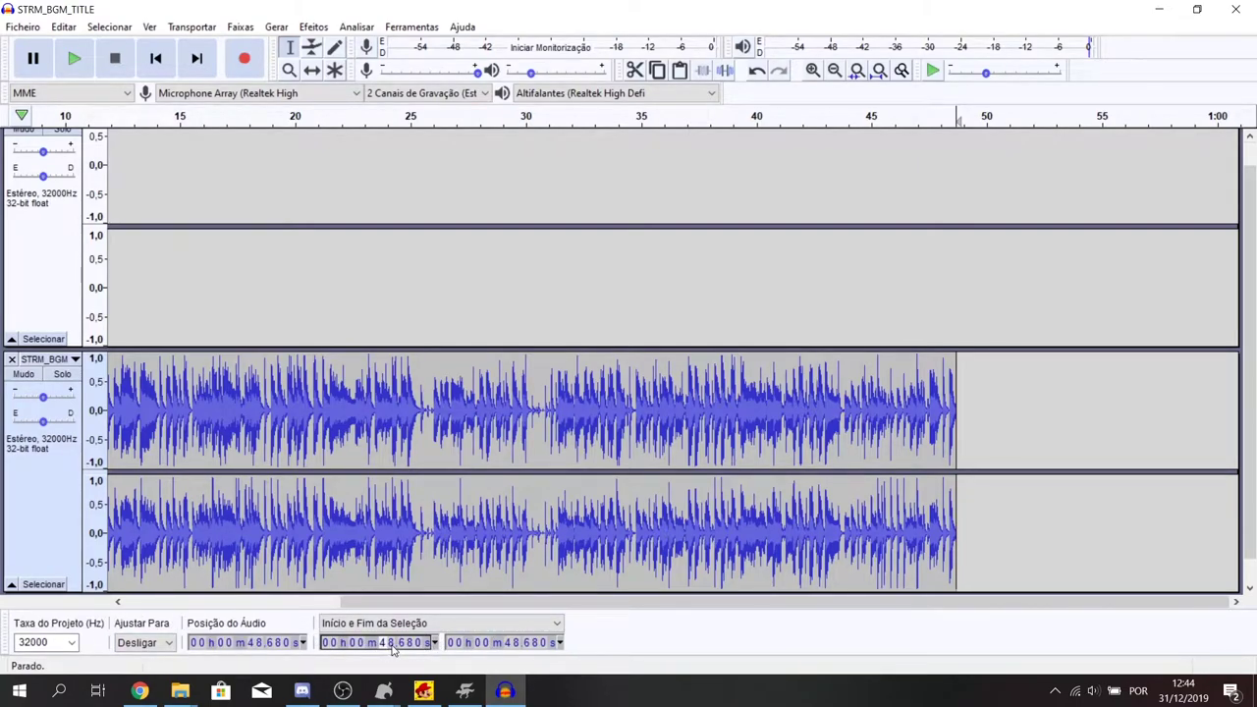
left_click_drag(427, 603, 513, 623)
left_click_drag(430, 606, 212, 609)
- Remove the full-song track and preview the intro at a project rate of 8000 Hz
left_click(12, 359)
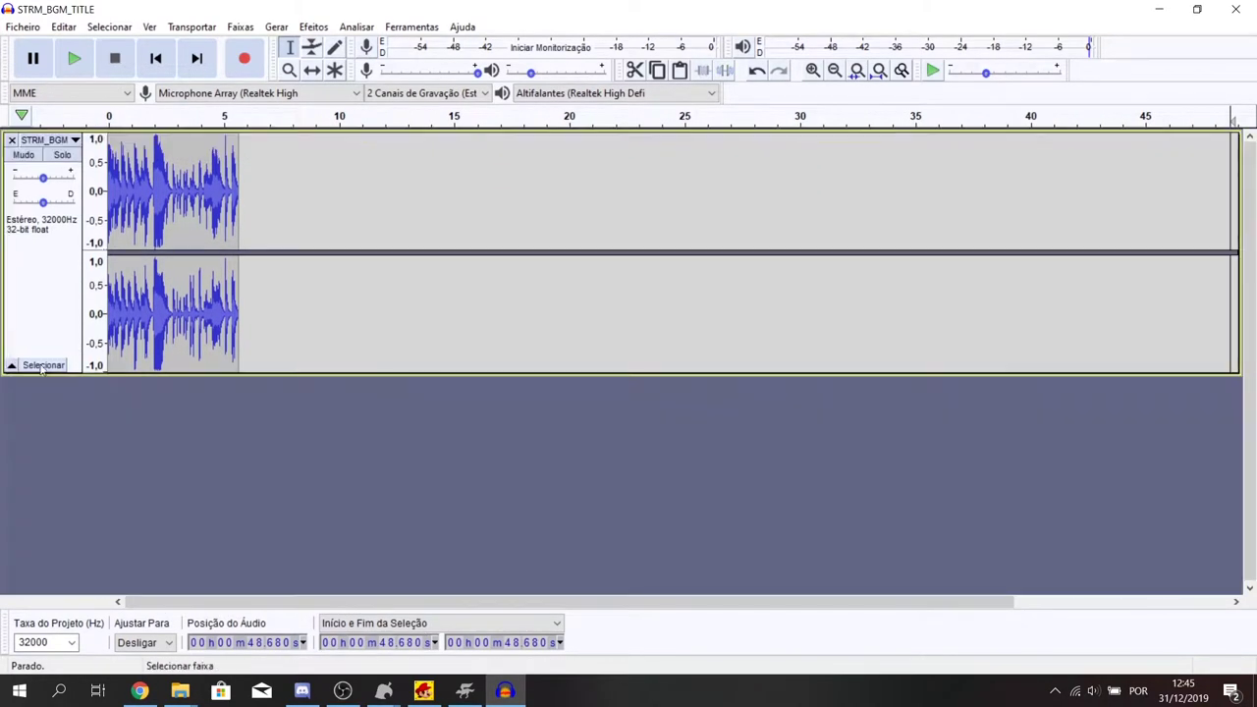
left_click(73, 644)
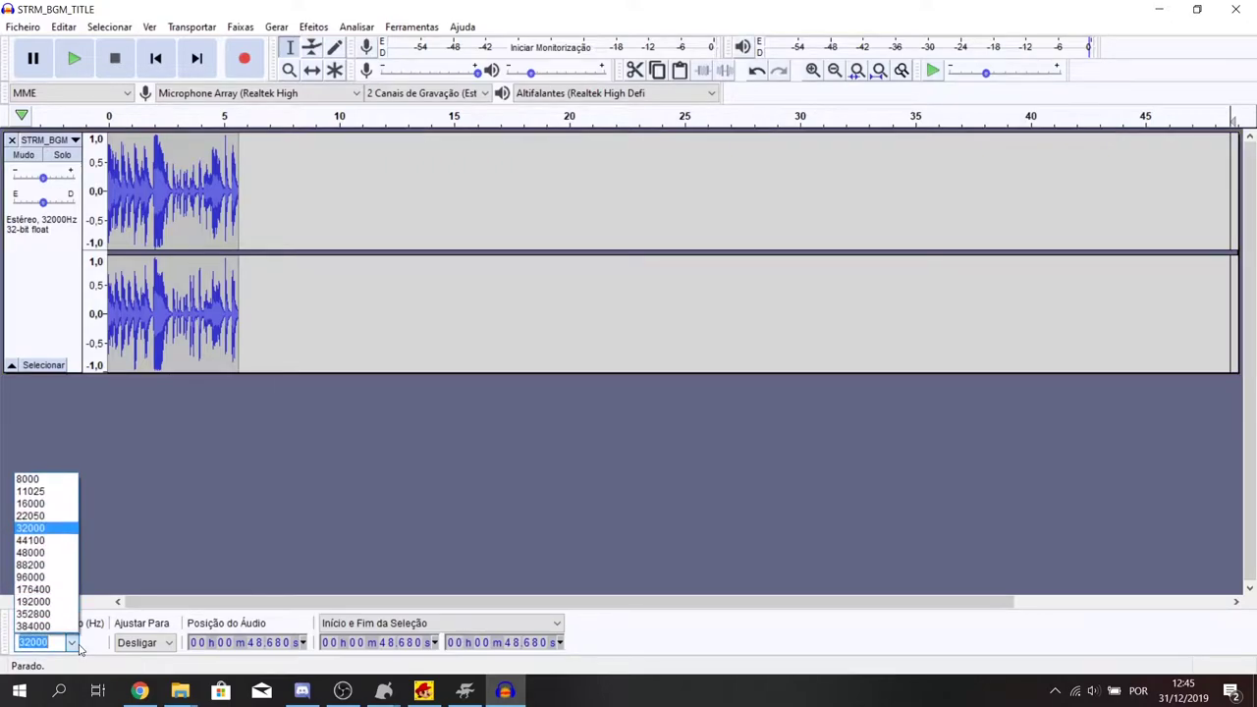
left_click(45, 480)
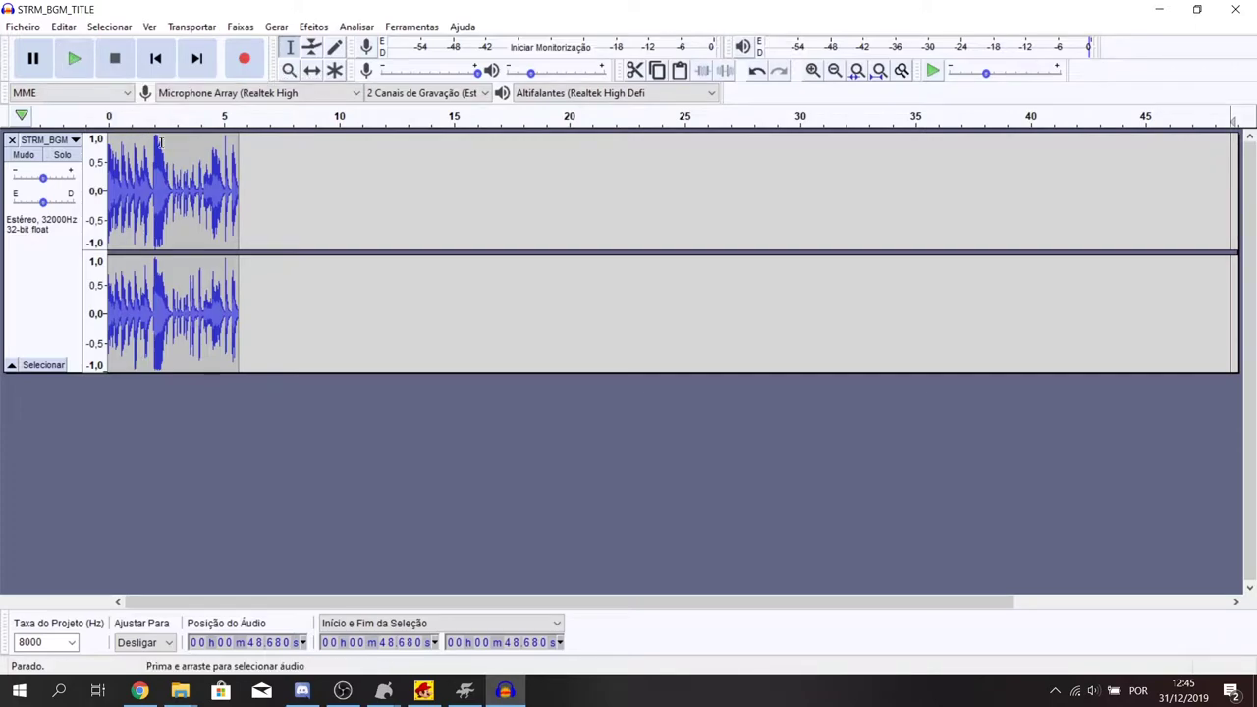
left_click(79, 59)
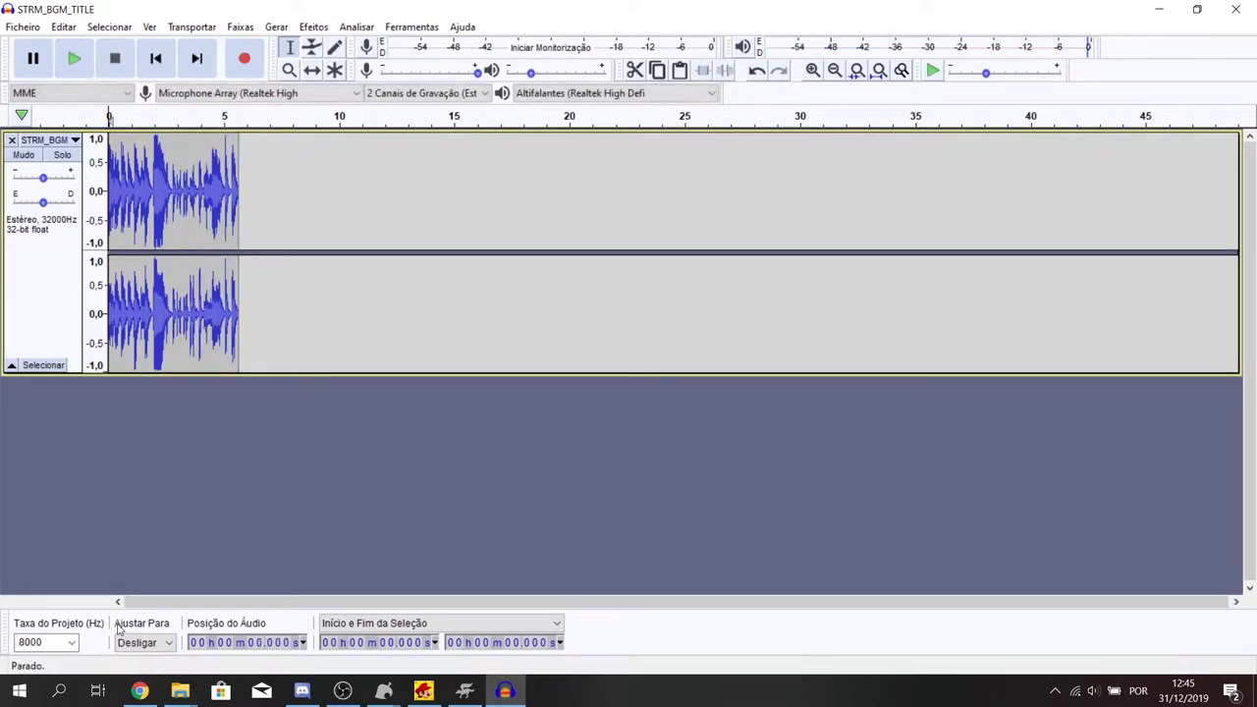
- Preview the intro at a project rate of 16000 Hz and set the rate back to 8000 Hz
left_click(71, 642)
left_click(40, 510)
left_click(74, 60)
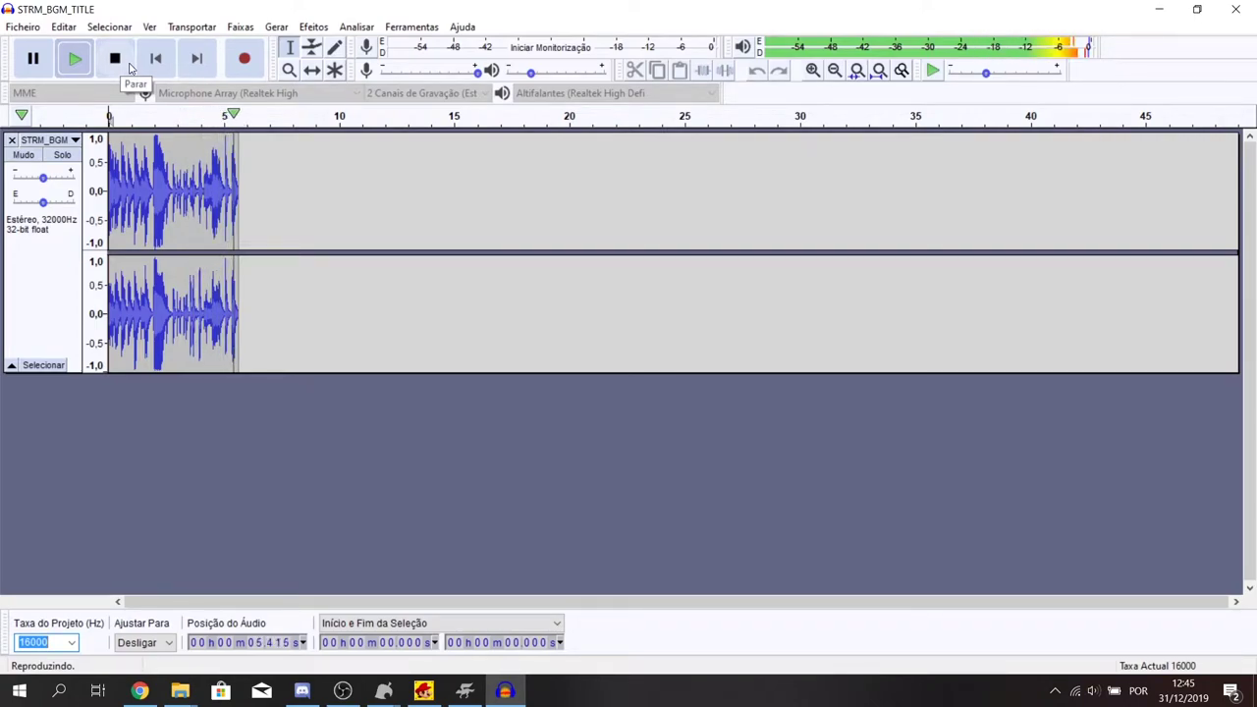
left_click(71, 643)
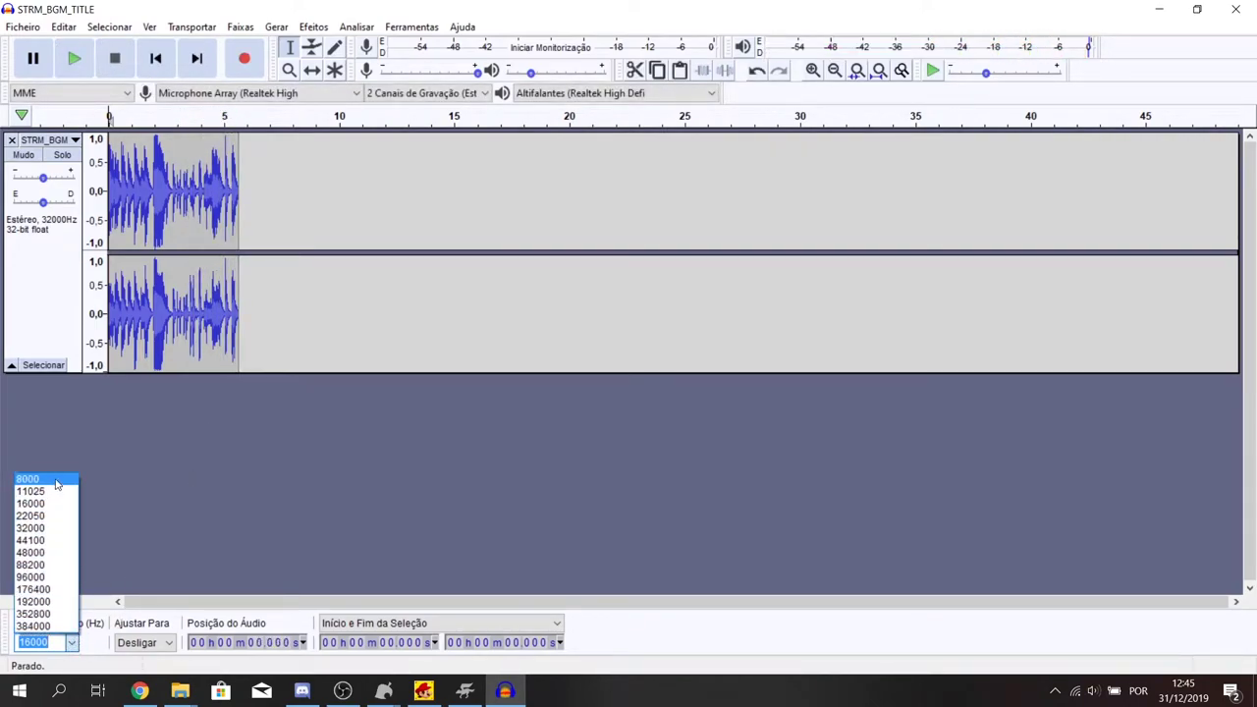
left_click(44, 477)
left_click(22, 26)
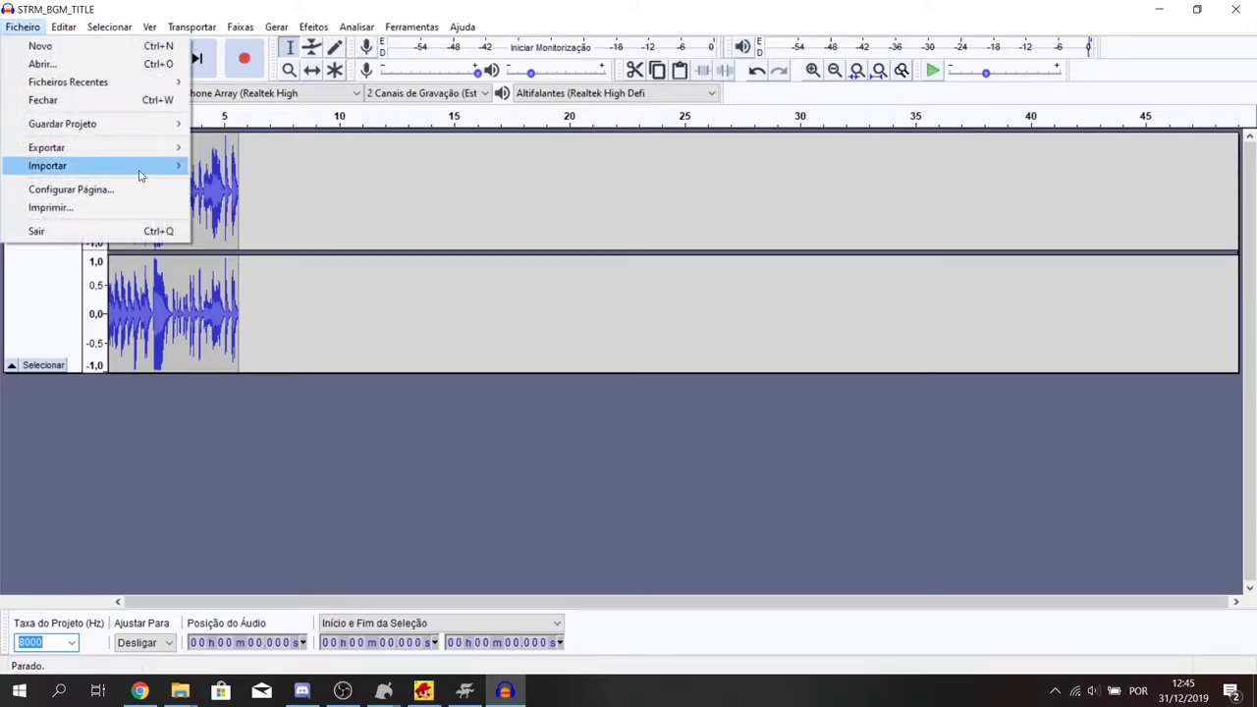
mouse_move(158, 155)
left_click(364, 167)
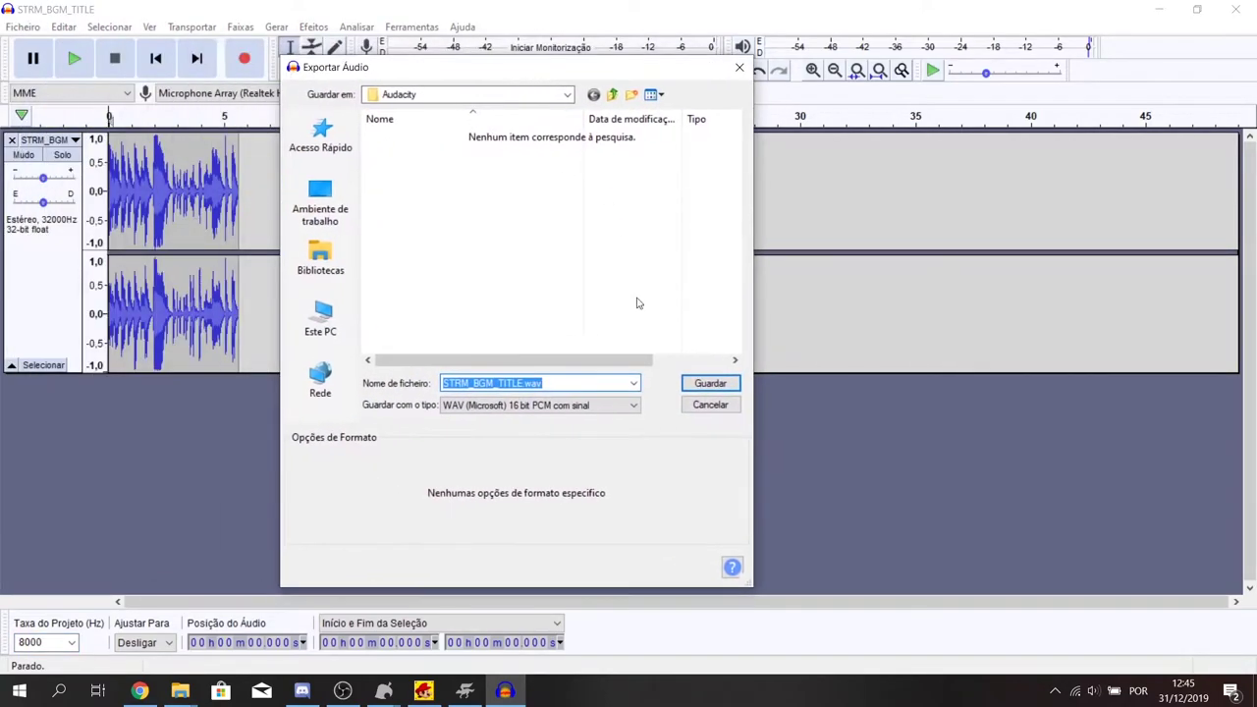
left_click(710, 406)
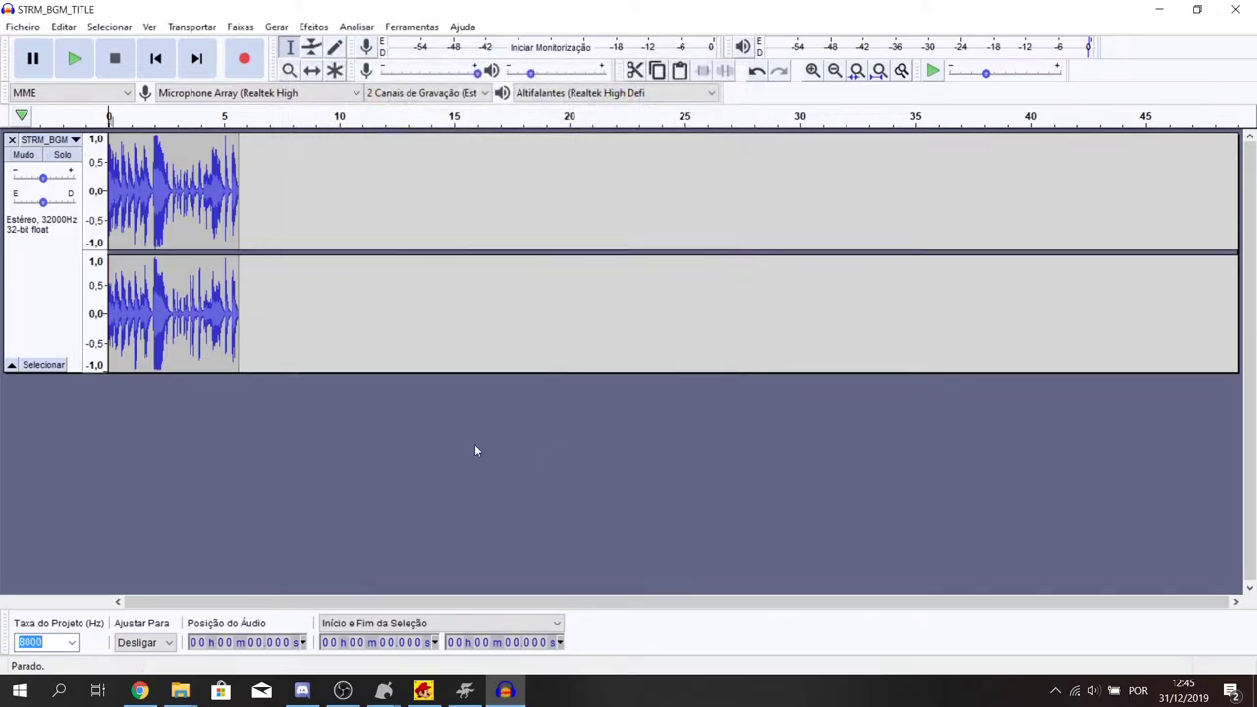
left_click(69, 644)
left_click(56, 643)
- Split the stereo intro track into separate left and right channel tracks
left_click(70, 141)
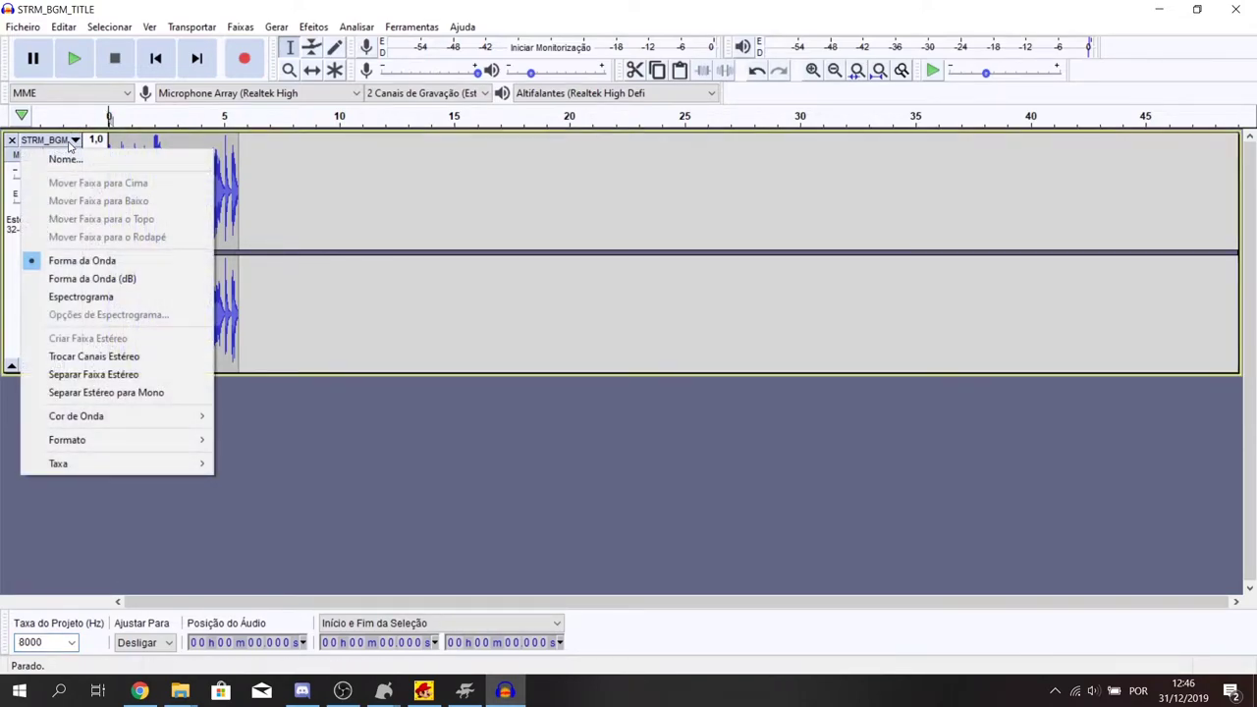
left_click(184, 376)
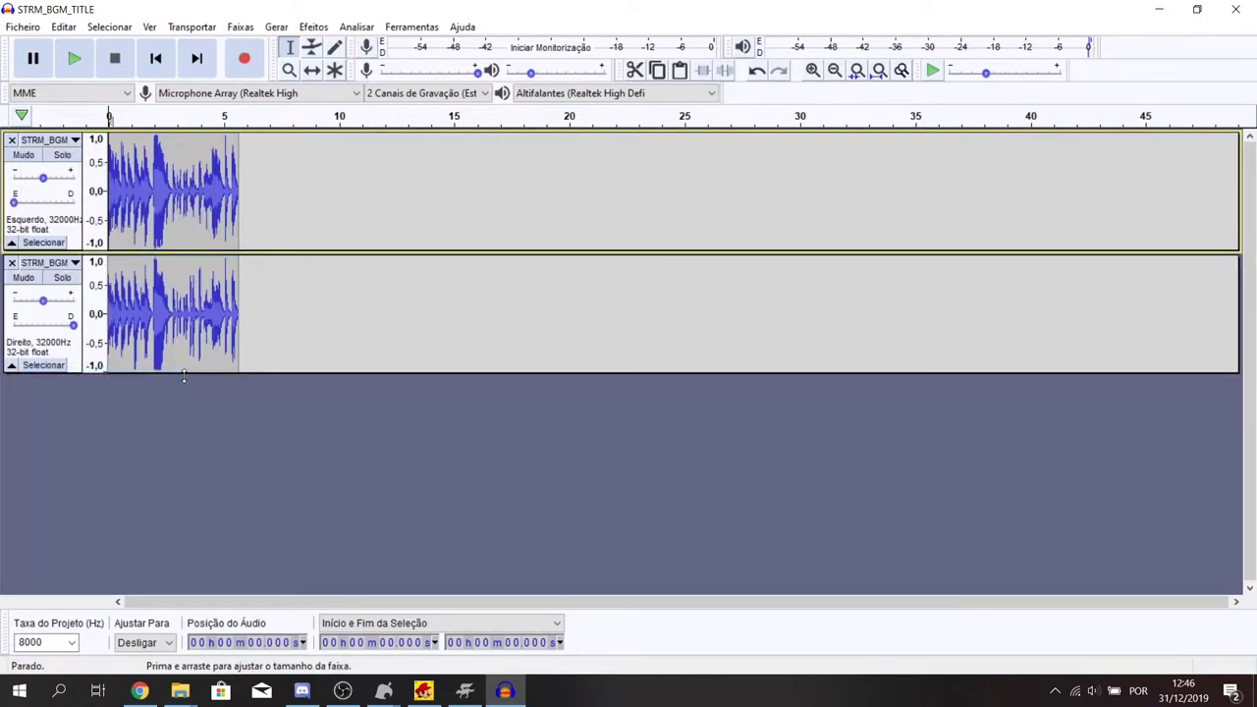
left_click(73, 141)
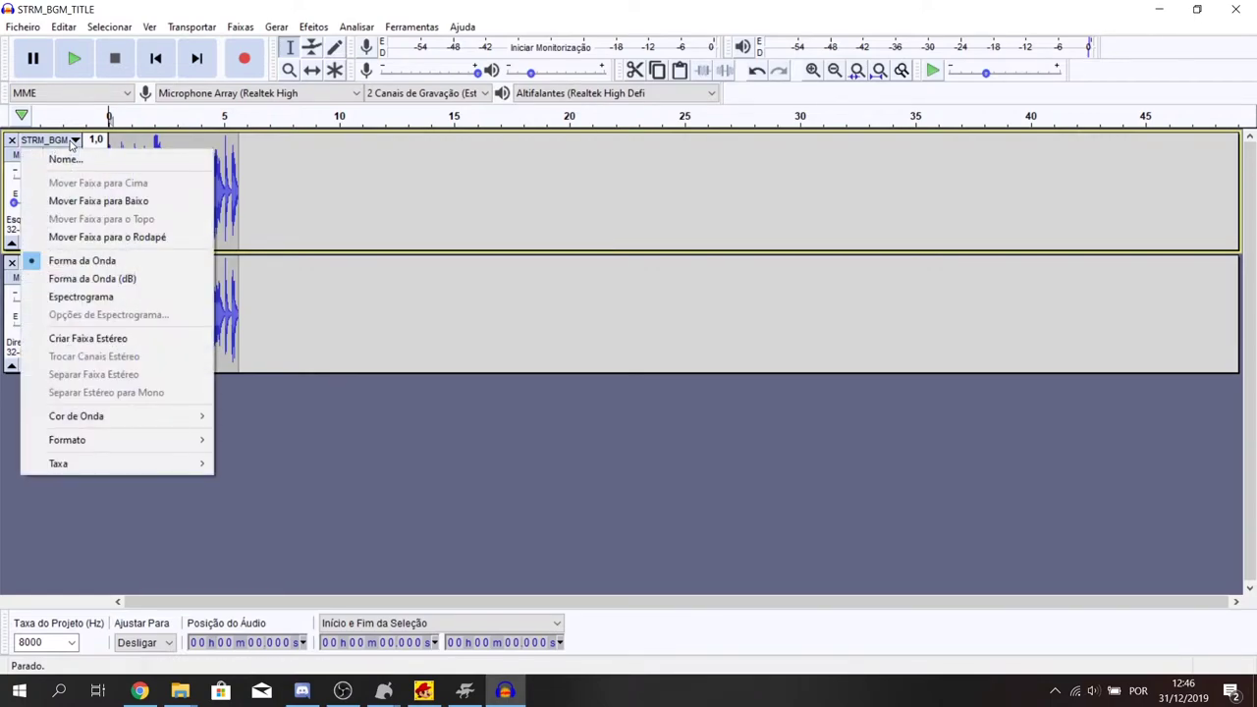
left_click(73, 140)
left_click(73, 140)
left_click(361, 473)
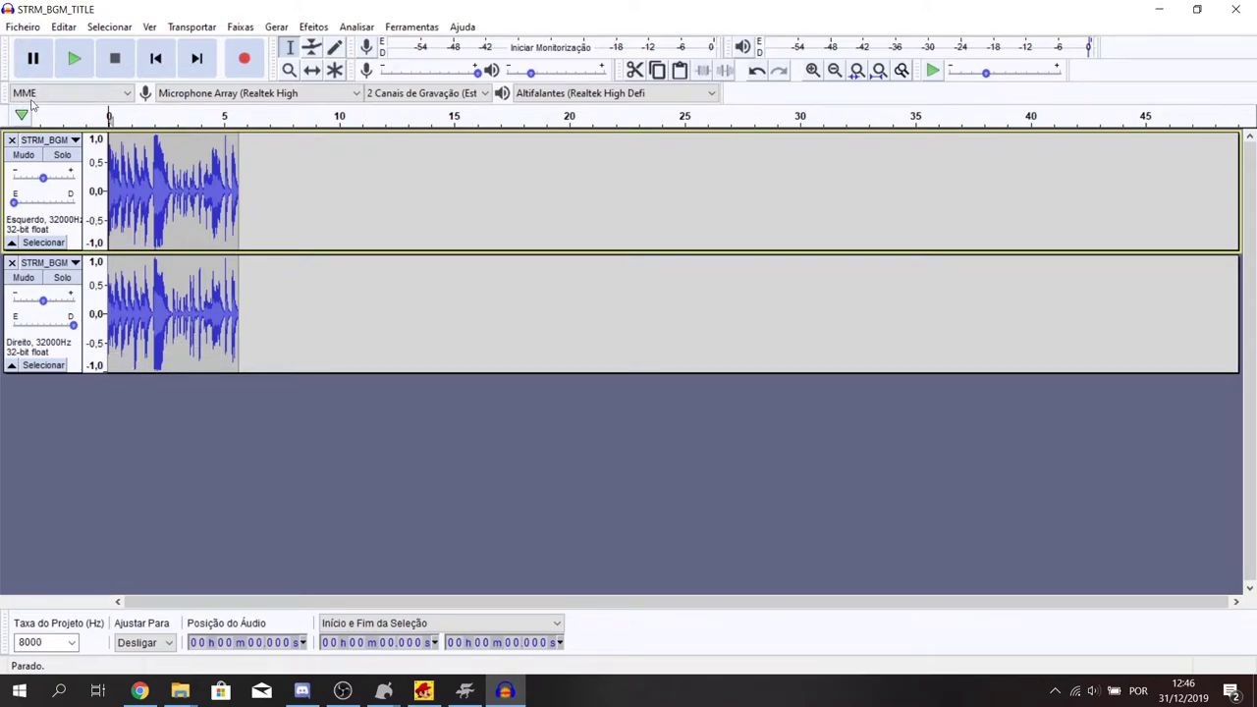
- Export both channel tracks as separate 16-bit PCM WAV files to an intro subfolder of NSMBU, clearing the metadata tags for each
left_click(22, 27)
mouse_move(98, 147)
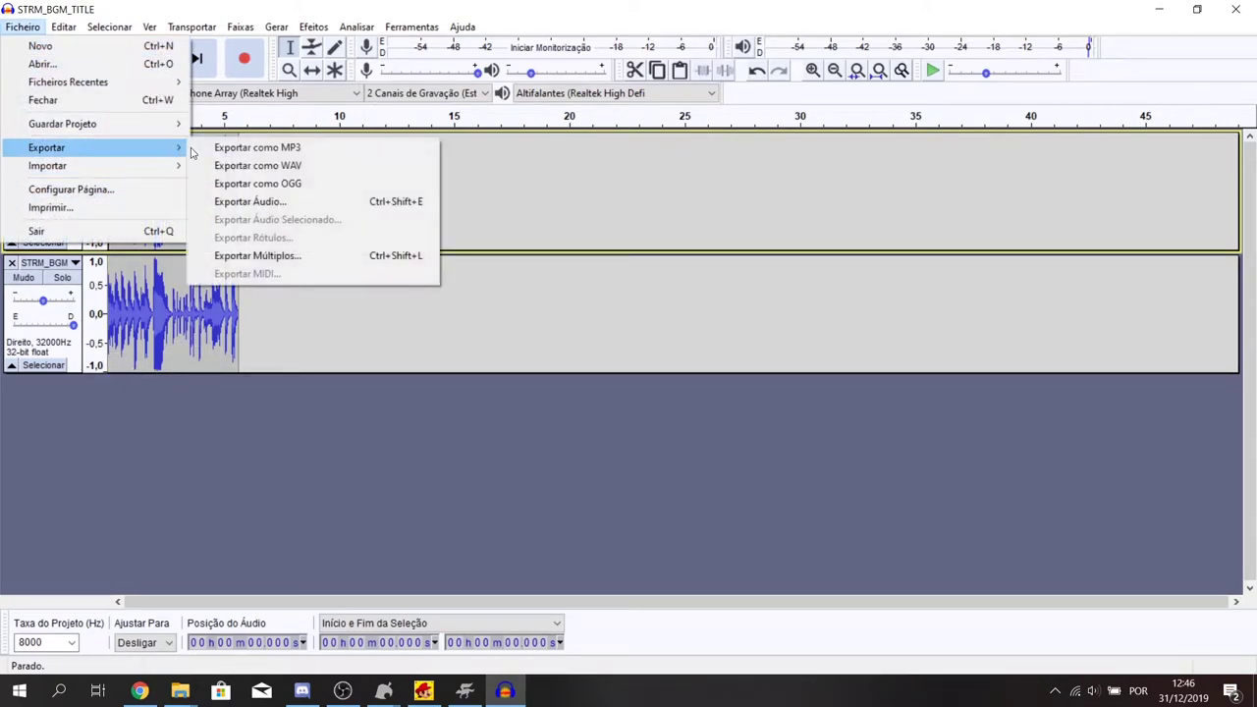
left_click(318, 265)
left_click(598, 208)
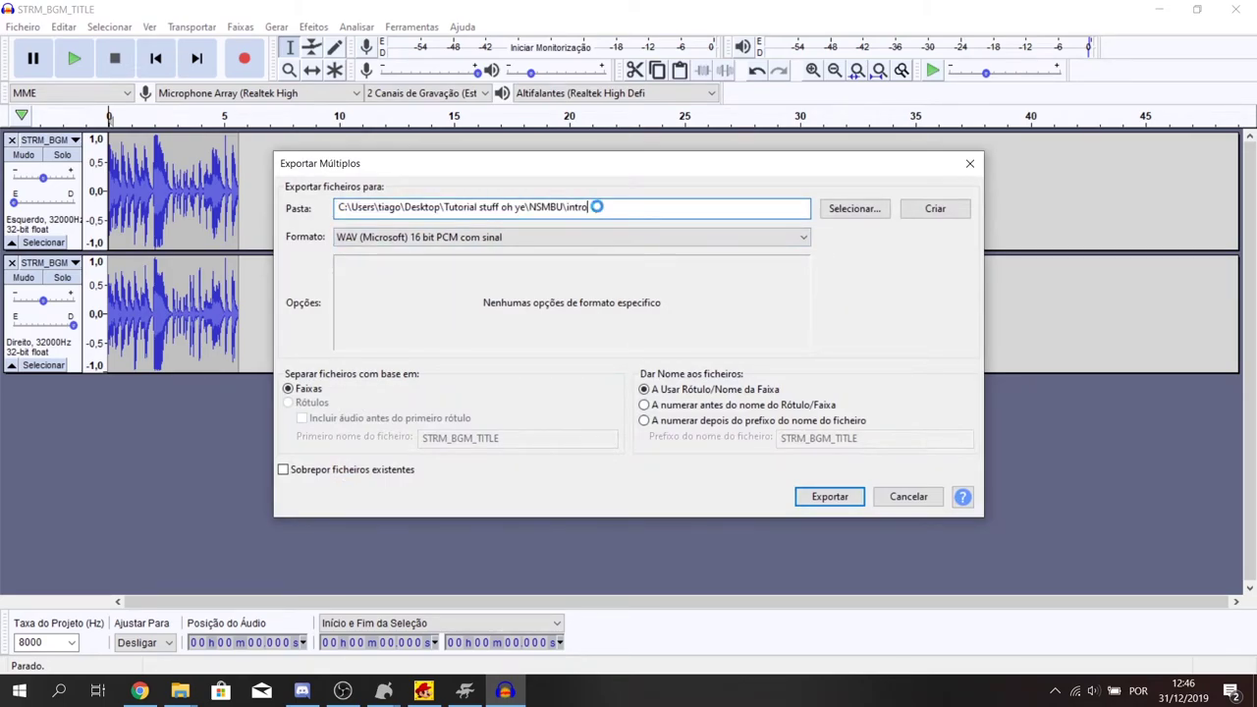
left_click(669, 361)
left_click(577, 360)
left_click(576, 470)
left_click(575, 363)
left_click(569, 470)
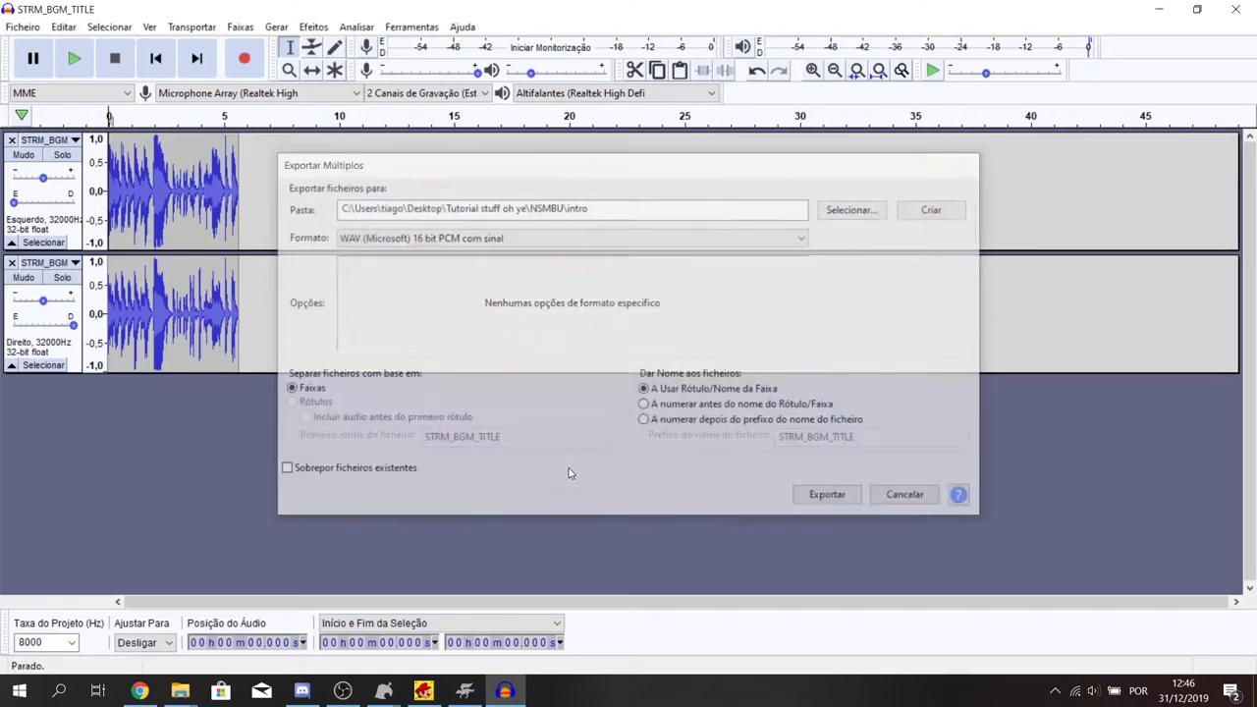
left_click(641, 470)
- Open the intro folder inside NSMBU in File Explorer, select both exported WAV files and move the window aside
left_click(1160, 9)
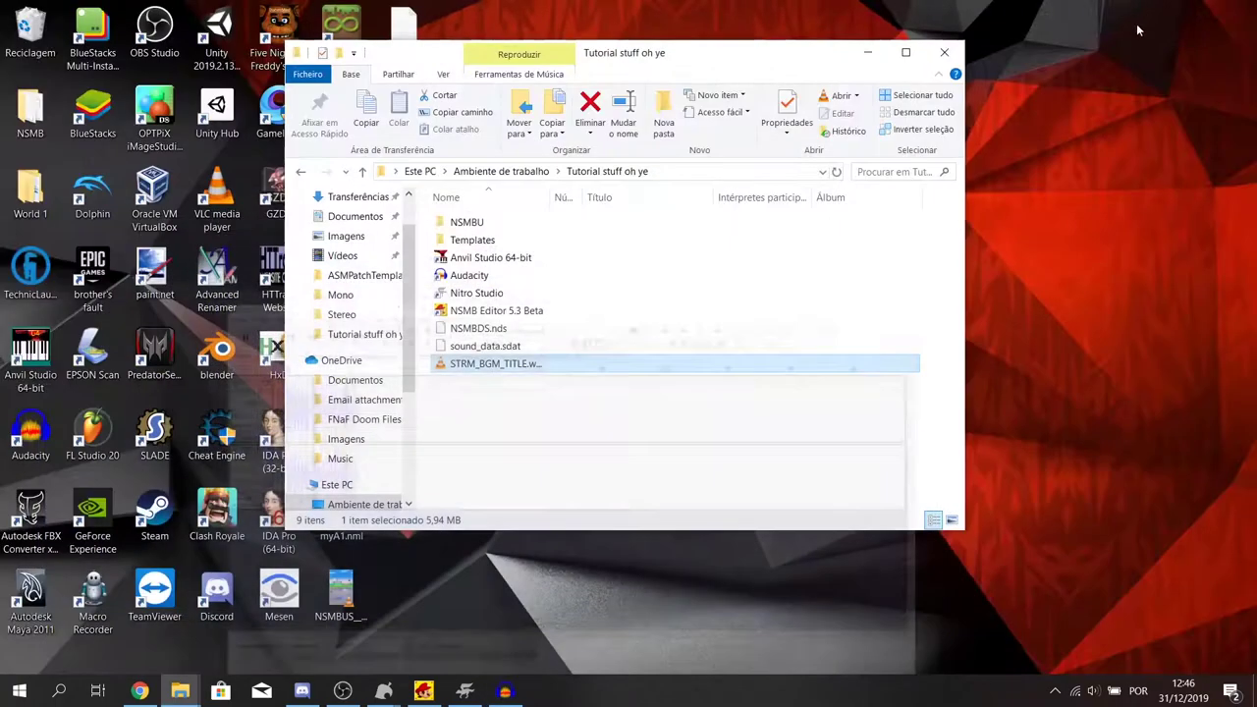
double_click(562, 222)
double_click(564, 225)
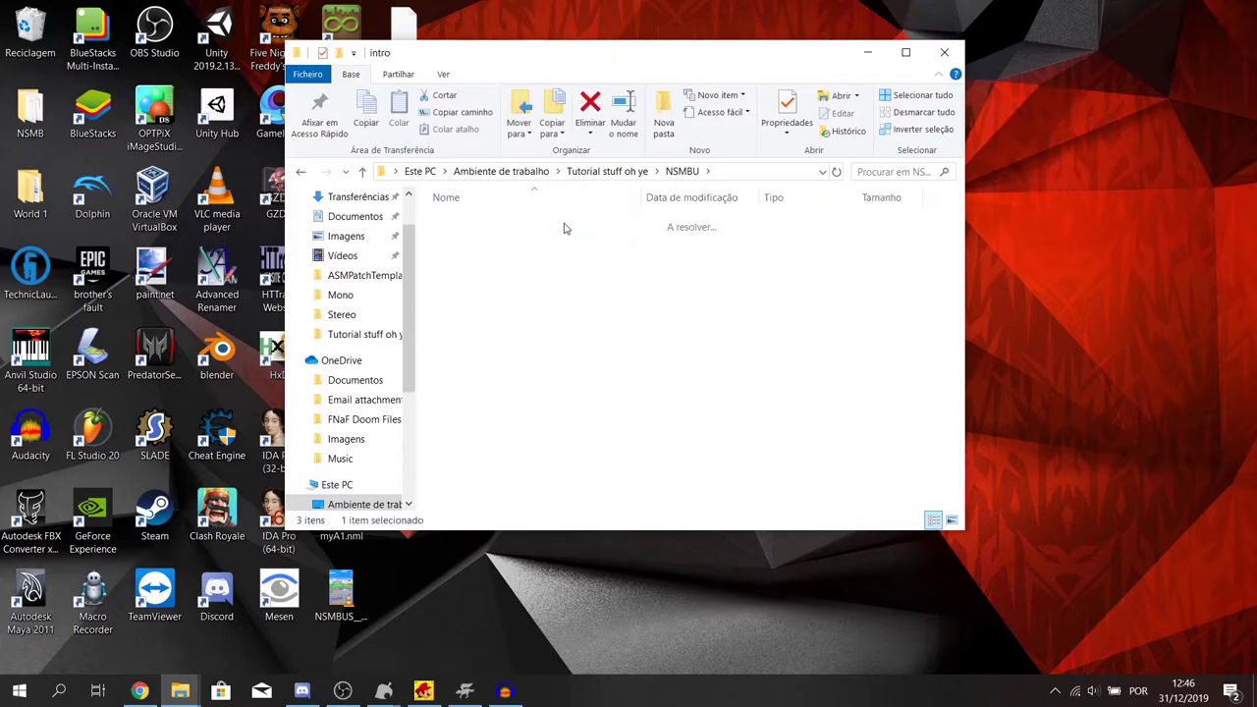
left_click_drag(507, 295, 565, 197)
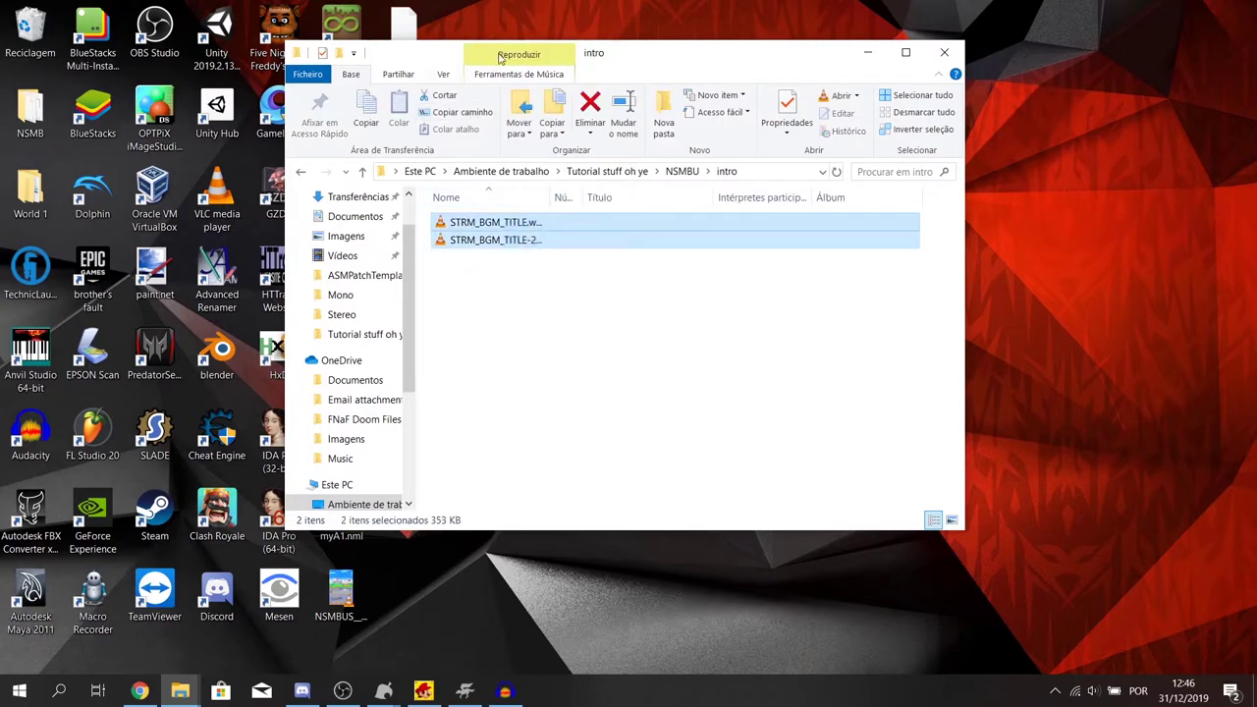
left_click_drag(552, 59, 813, 64)
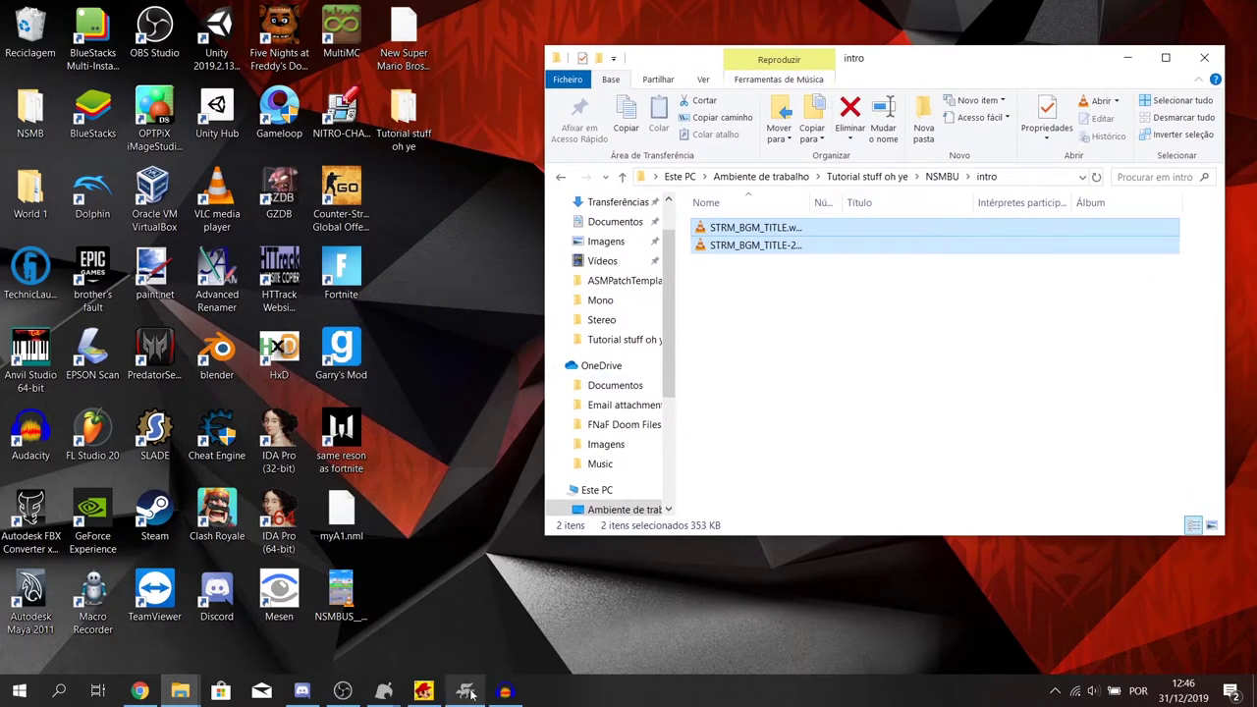
- Switch to Audacity, remove both split intro channel tracks and shrink the window so the intro folder is visible beside it
left_click(505, 691)
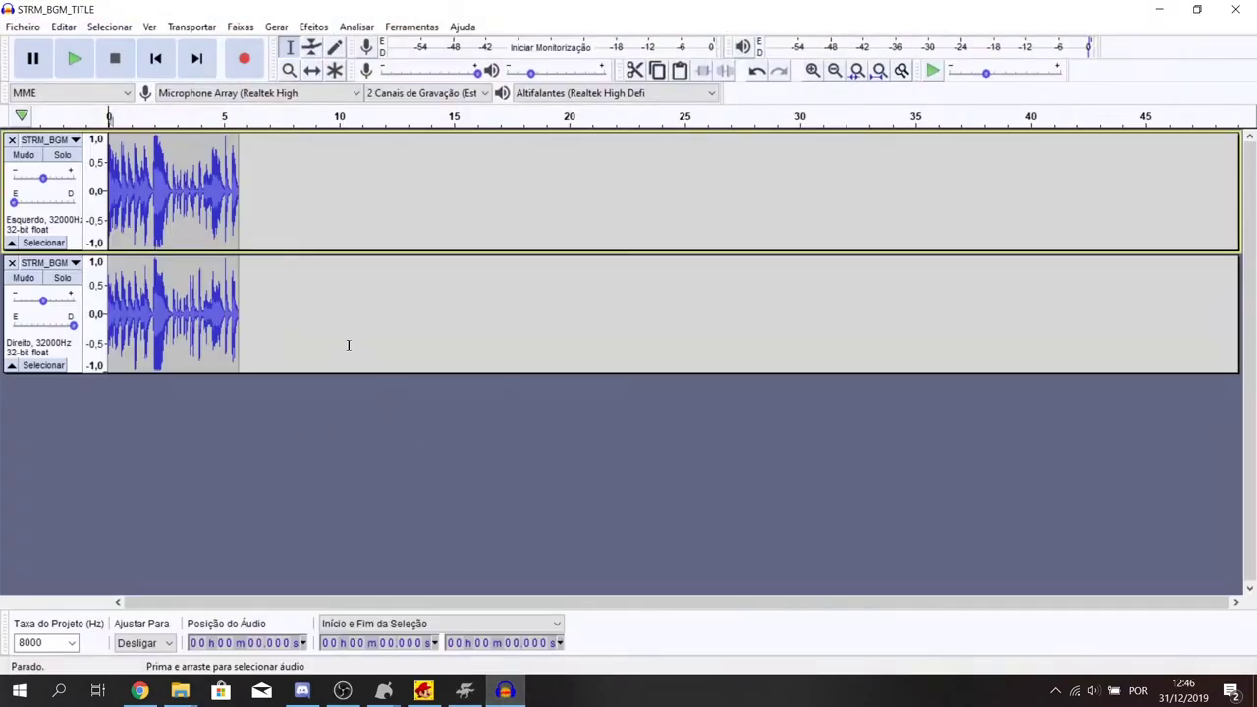
left_click(10, 141)
left_click(11, 140)
key("super+Down")
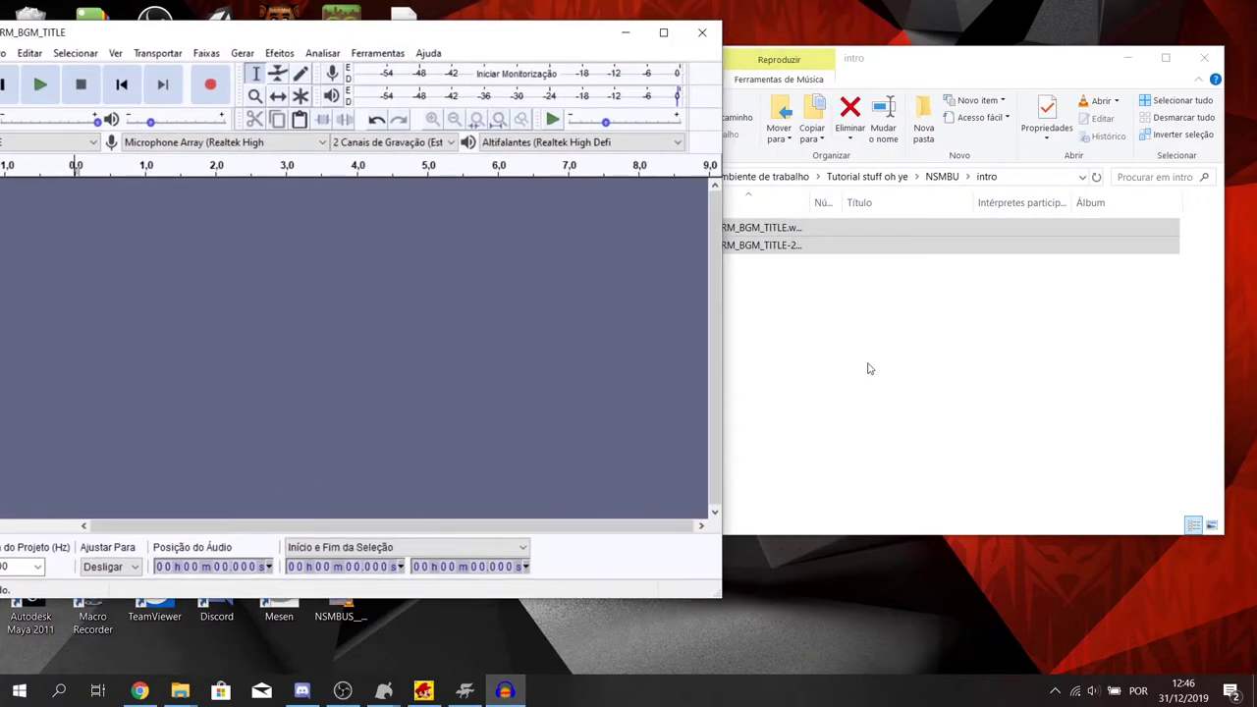
- Import STRM_BGM_TITLE.wav from the intro folder into the empty project as a copy and move the Audacity window fully into view
left_click(857, 366)
left_click_drag(732, 228, 346, 283)
left_click(714, 466)
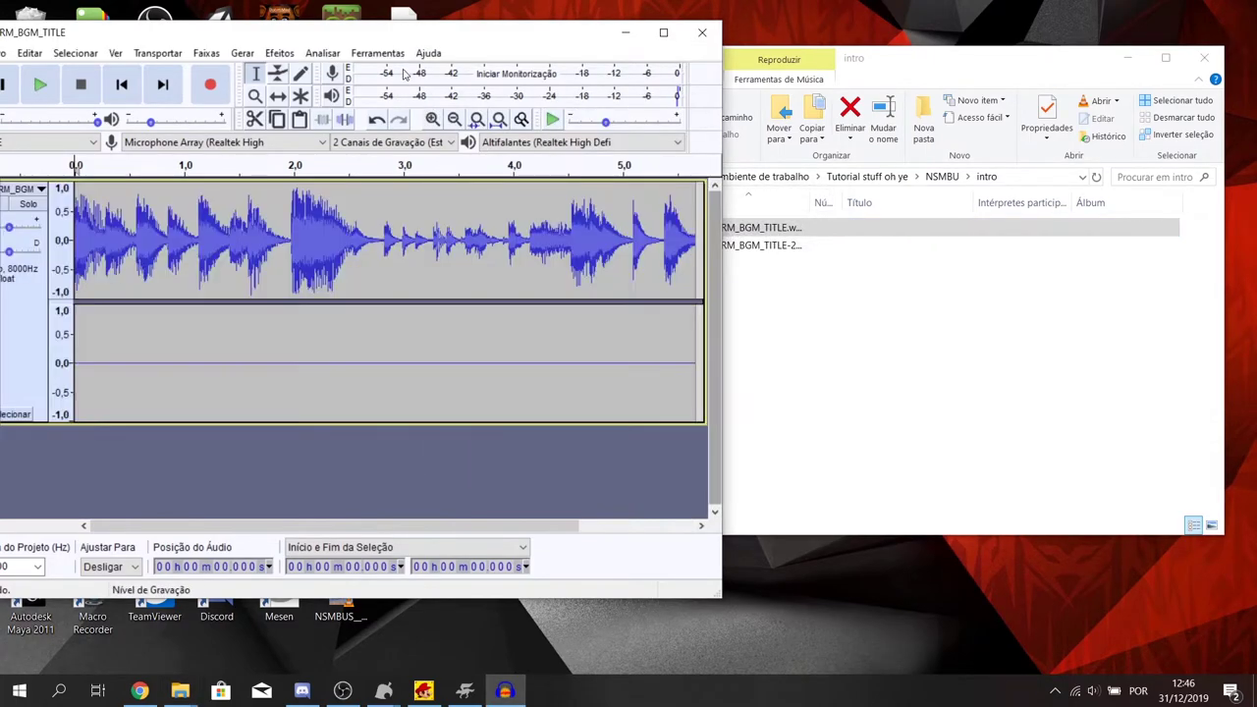
left_click_drag(477, 37, 468, 72)
- Split the imported stereo track into two mono tracks and delete the silent lower one
left_click(154, 184)
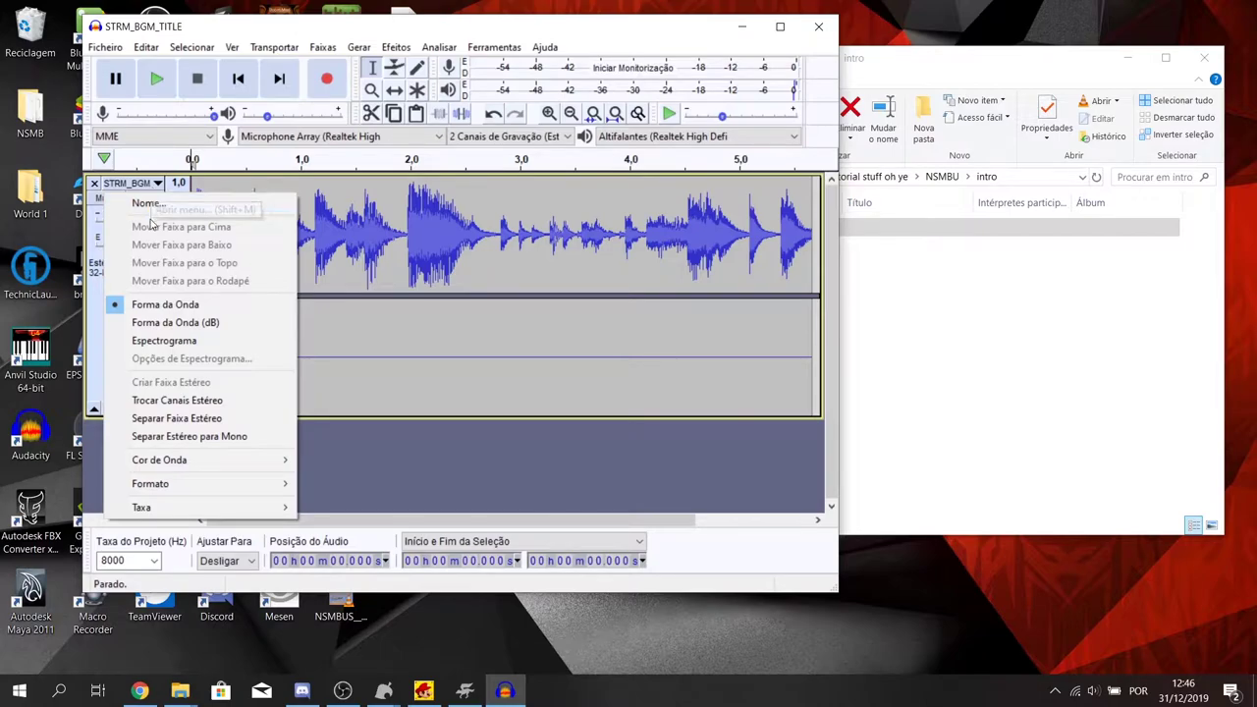
left_click(277, 436)
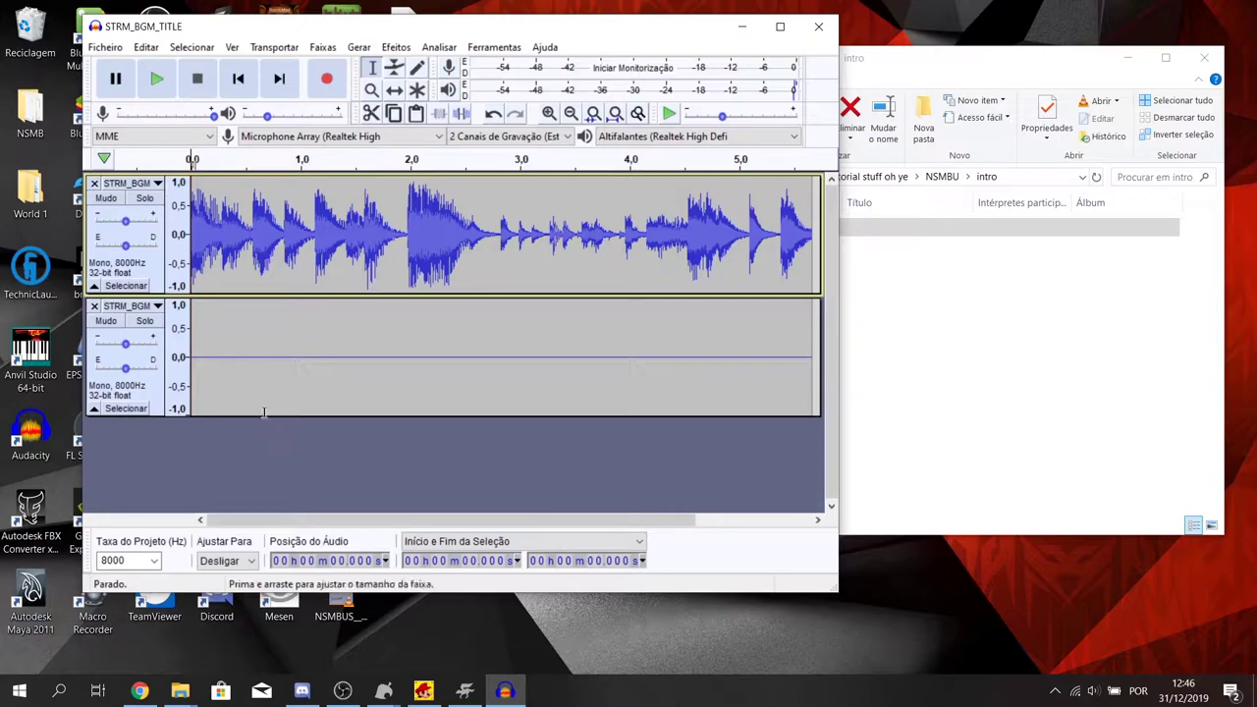
left_click(95, 307)
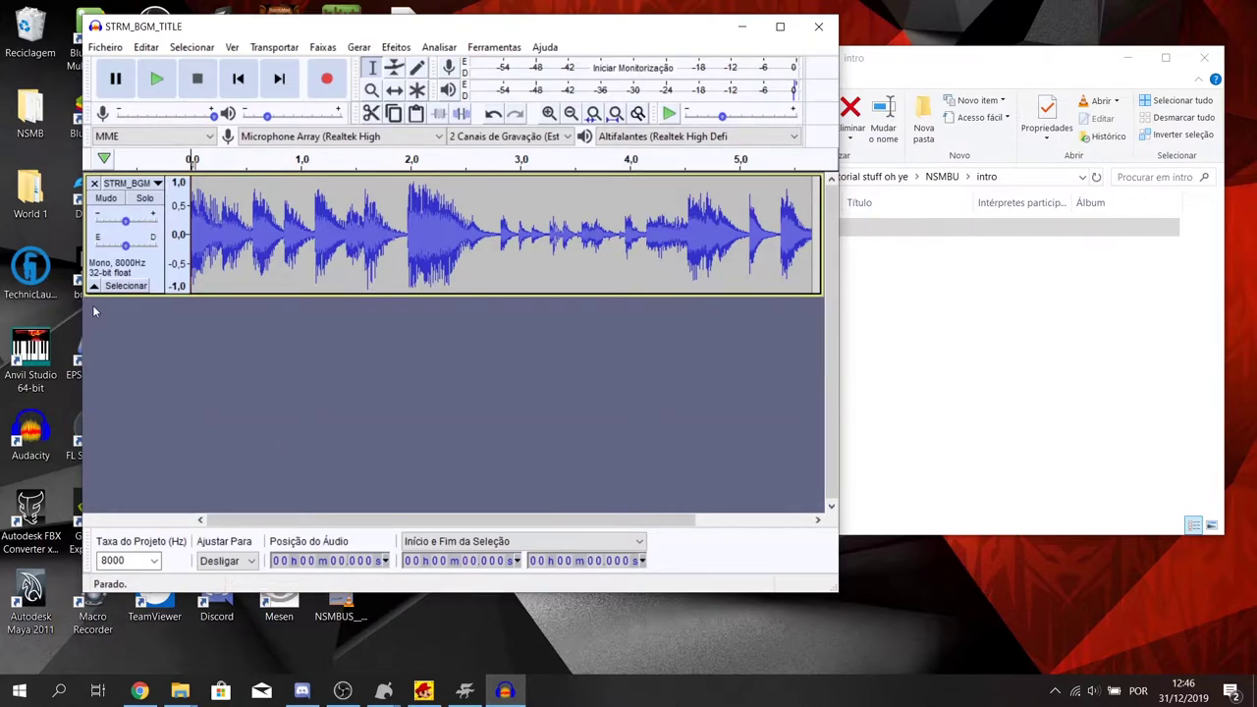
- Export the mono track as a 16-bit PCM WAV over STRM_BGM_TITLE.wav in the NSMBU intro folder, leaving the metadata tags empty
left_click(105, 47)
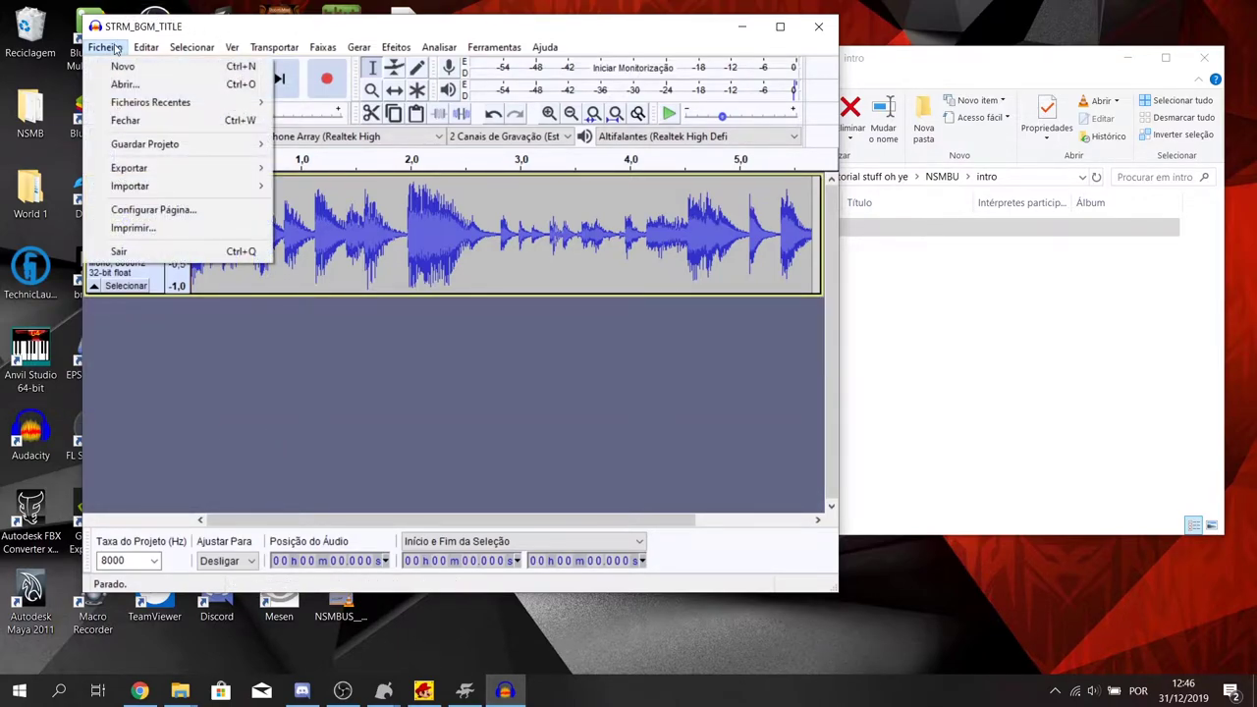
mouse_move(127, 168)
left_click(335, 186)
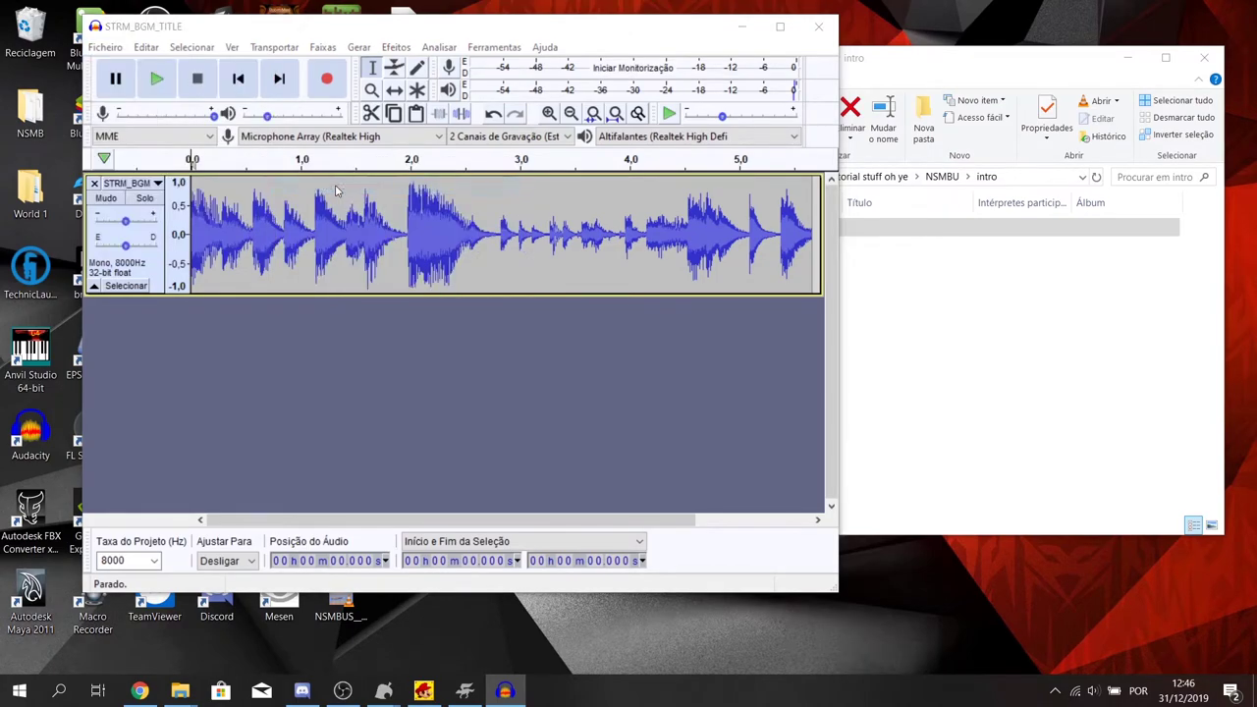
left_click(128, 202)
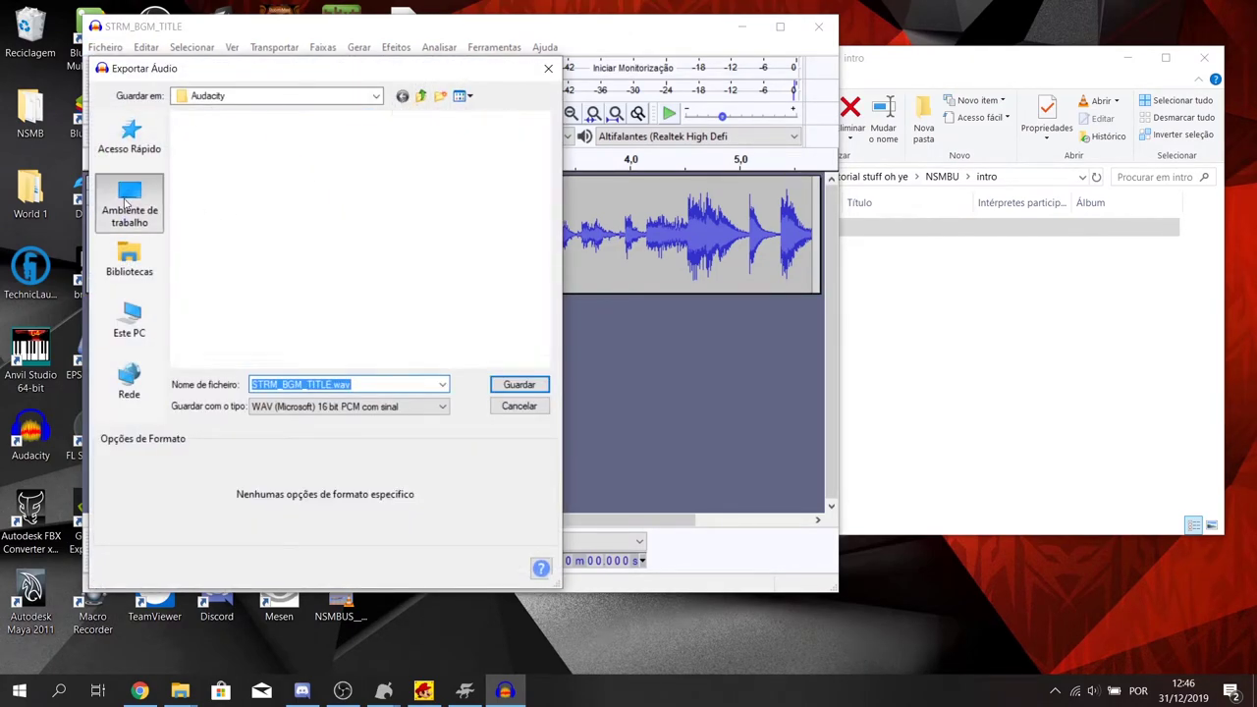
double_click(291, 264)
double_click(233, 139)
double_click(202, 139)
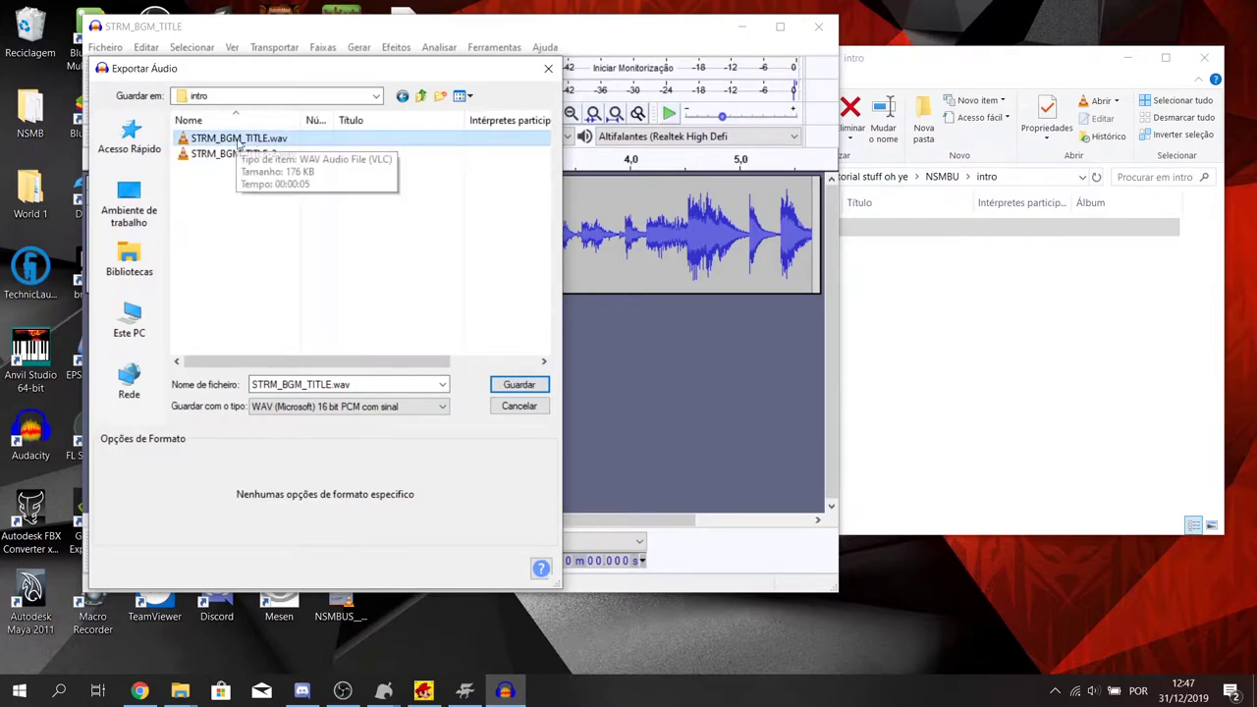
double_click(261, 143)
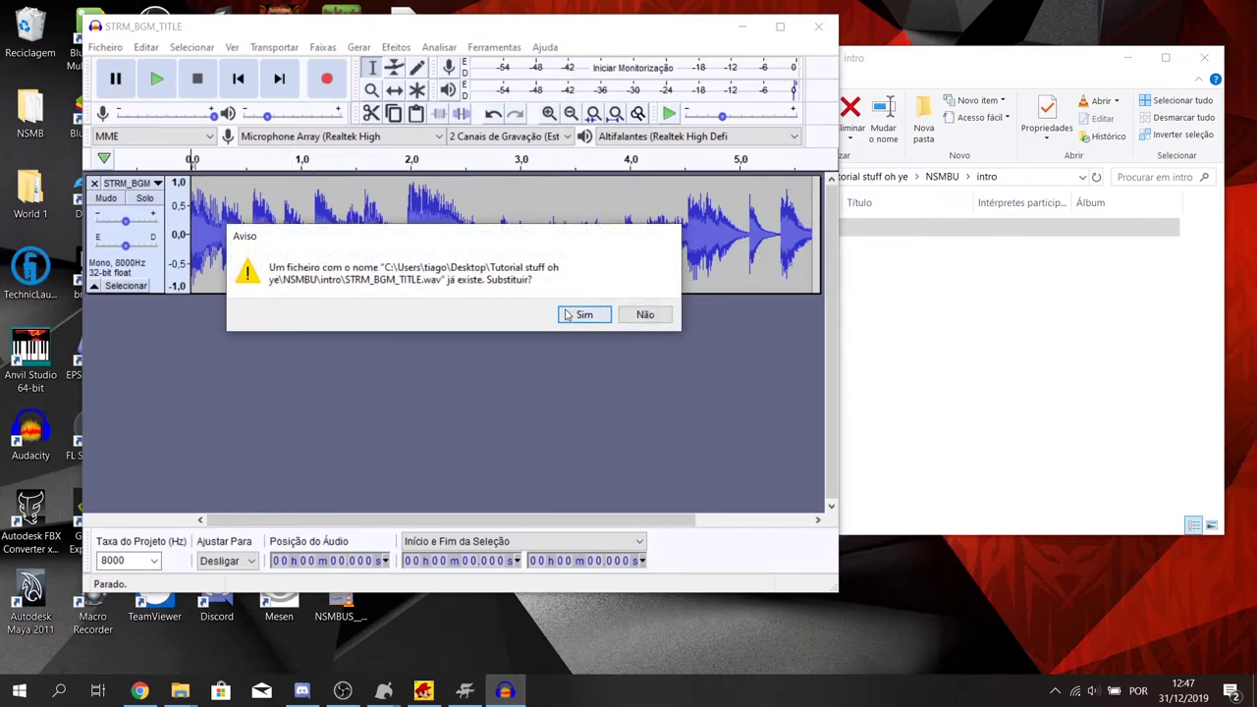
left_click(584, 315)
left_click(557, 468)
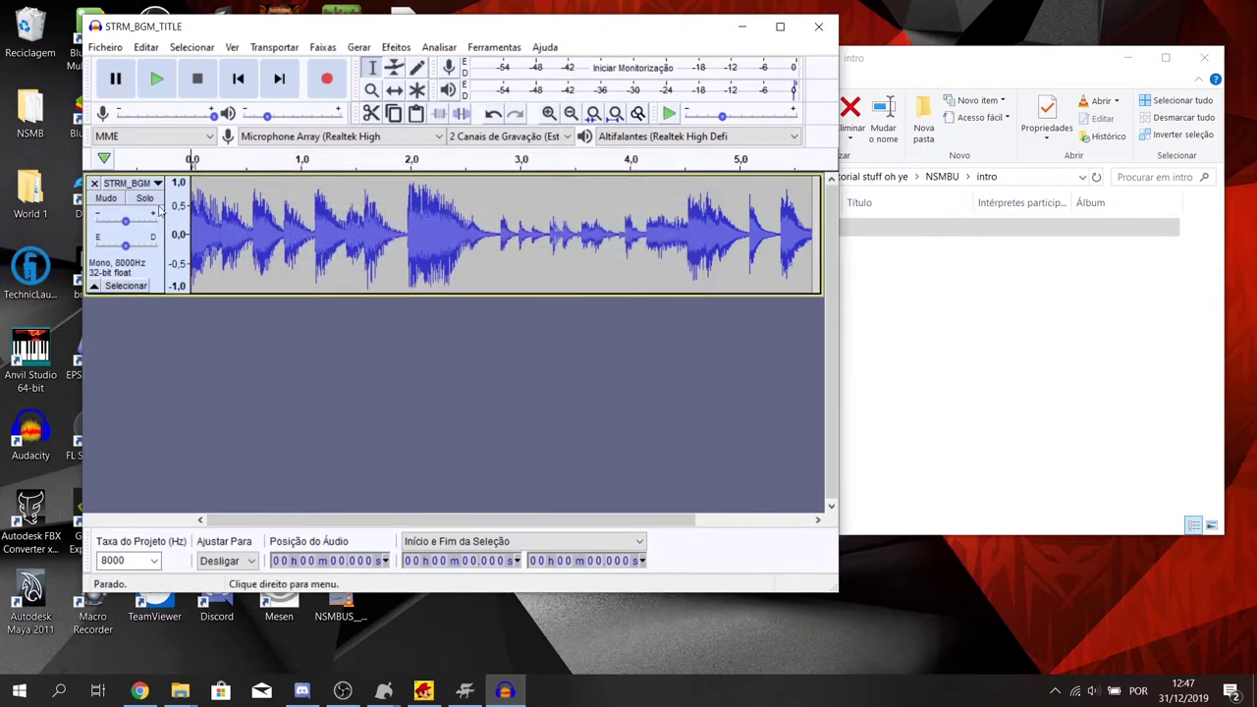
- Remove the exported track and import STRM_BGM_TITLE-2.wav from the intro folder as a copy
left_click(93, 184)
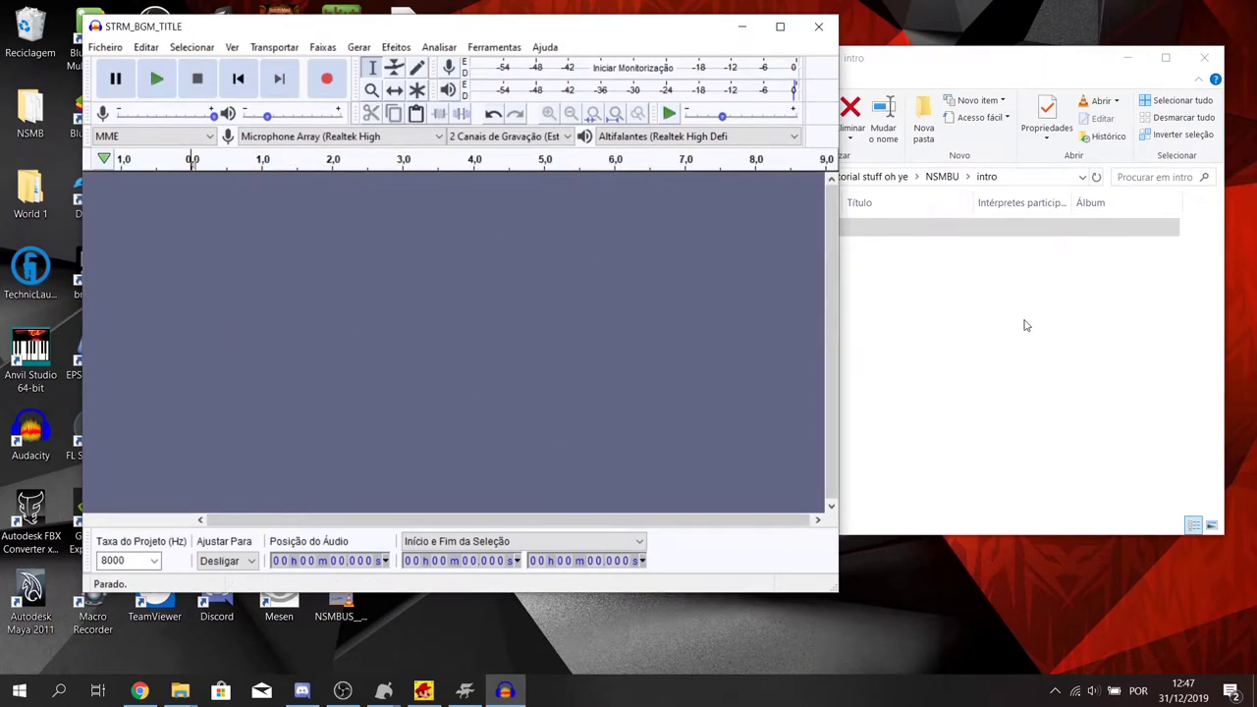
left_click(1027, 324)
left_click_drag(747, 245, 314, 320)
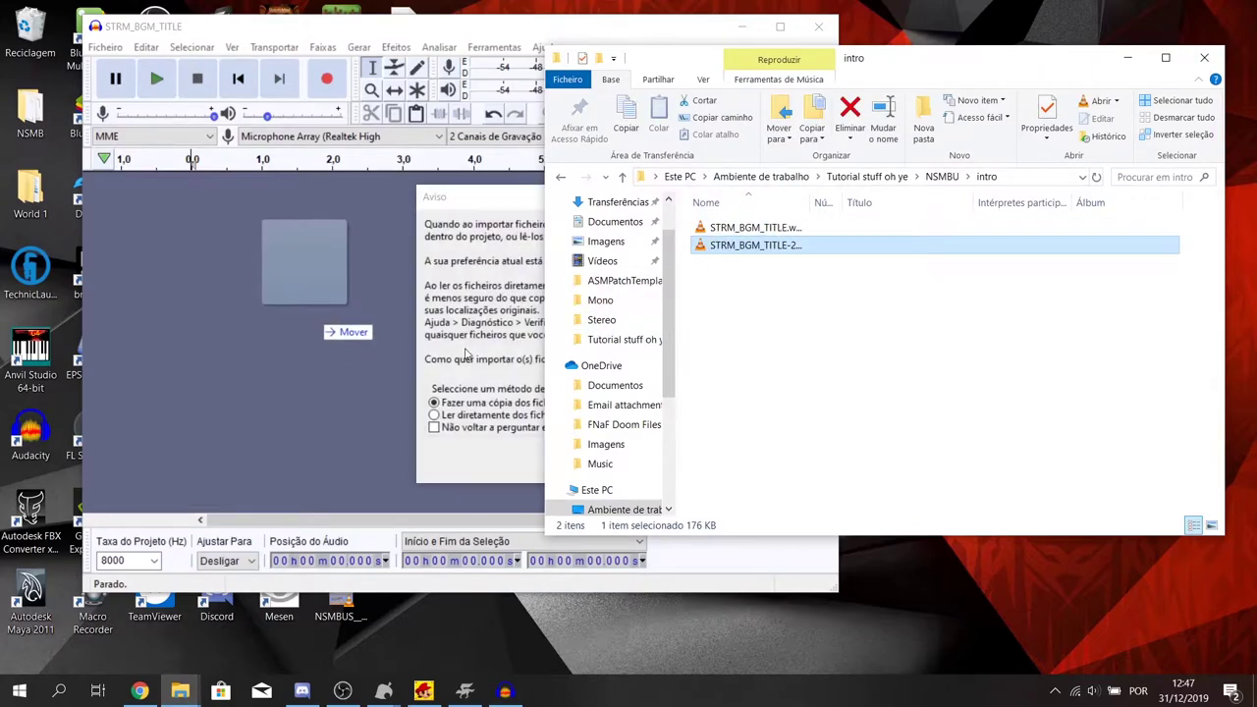
left_click(714, 466)
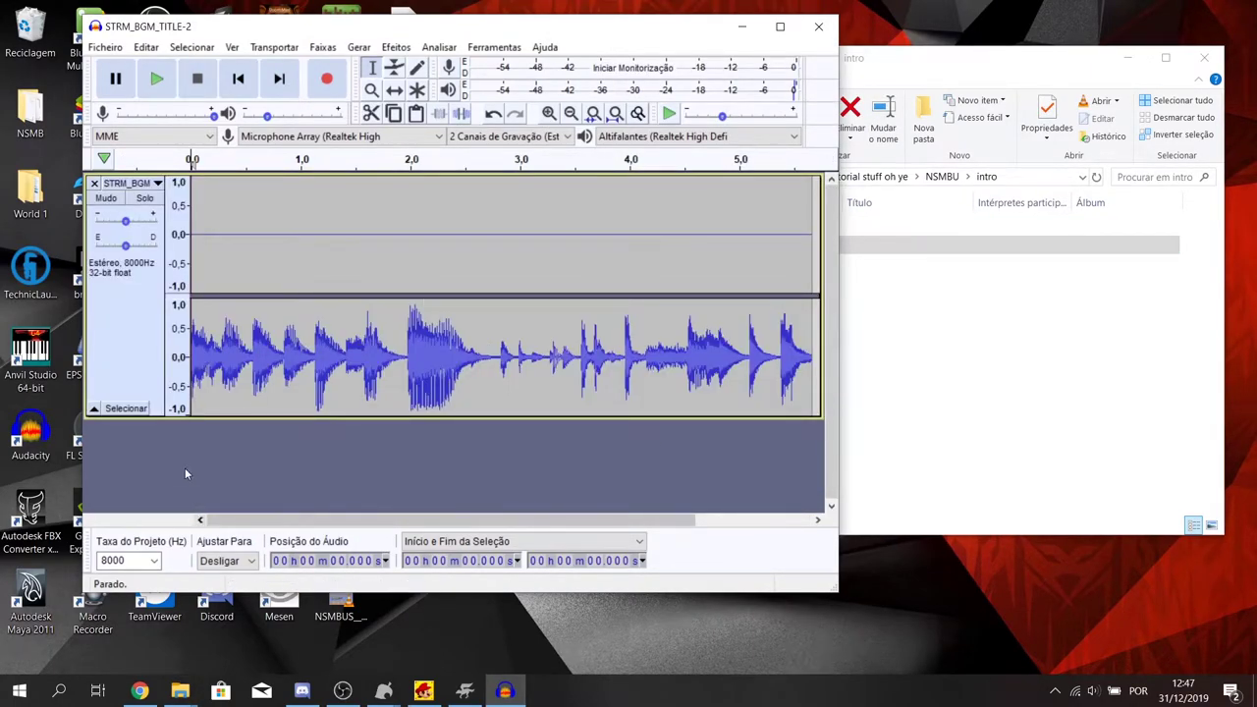
- Split the STRM_BGM_TITLE-2 stereo track to mono and delete the silent upper track
left_click(126, 184)
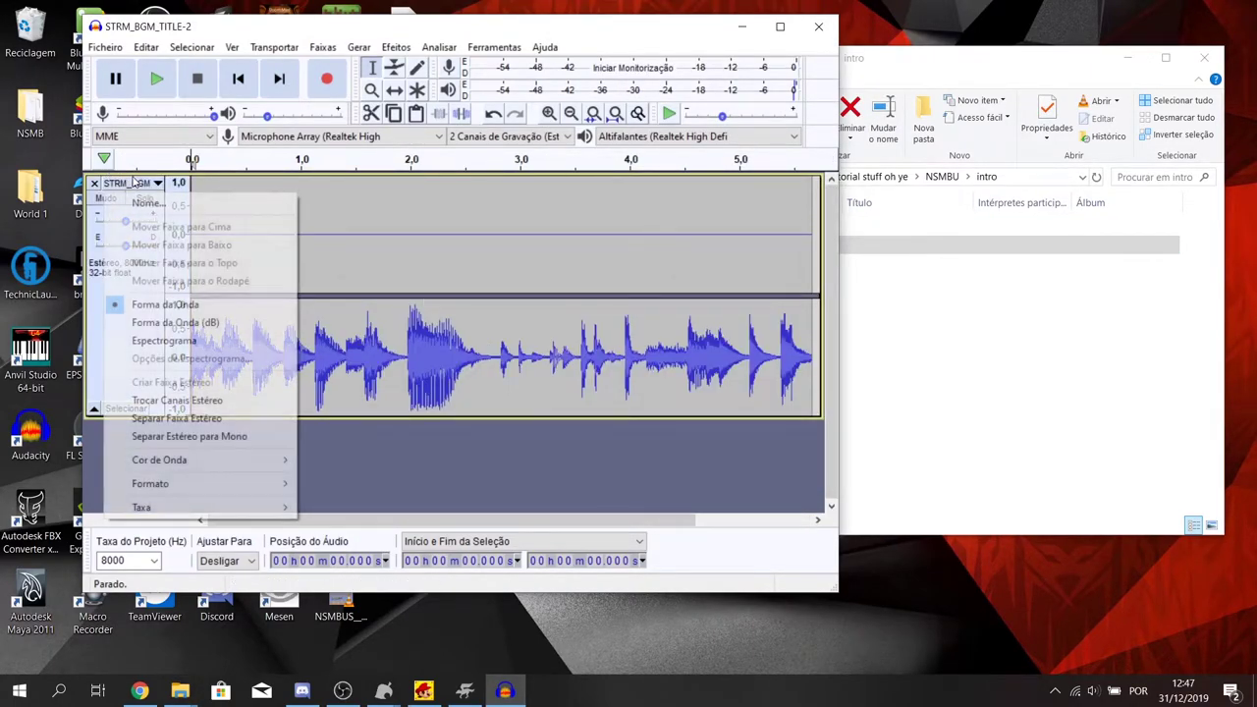
left_click(234, 438)
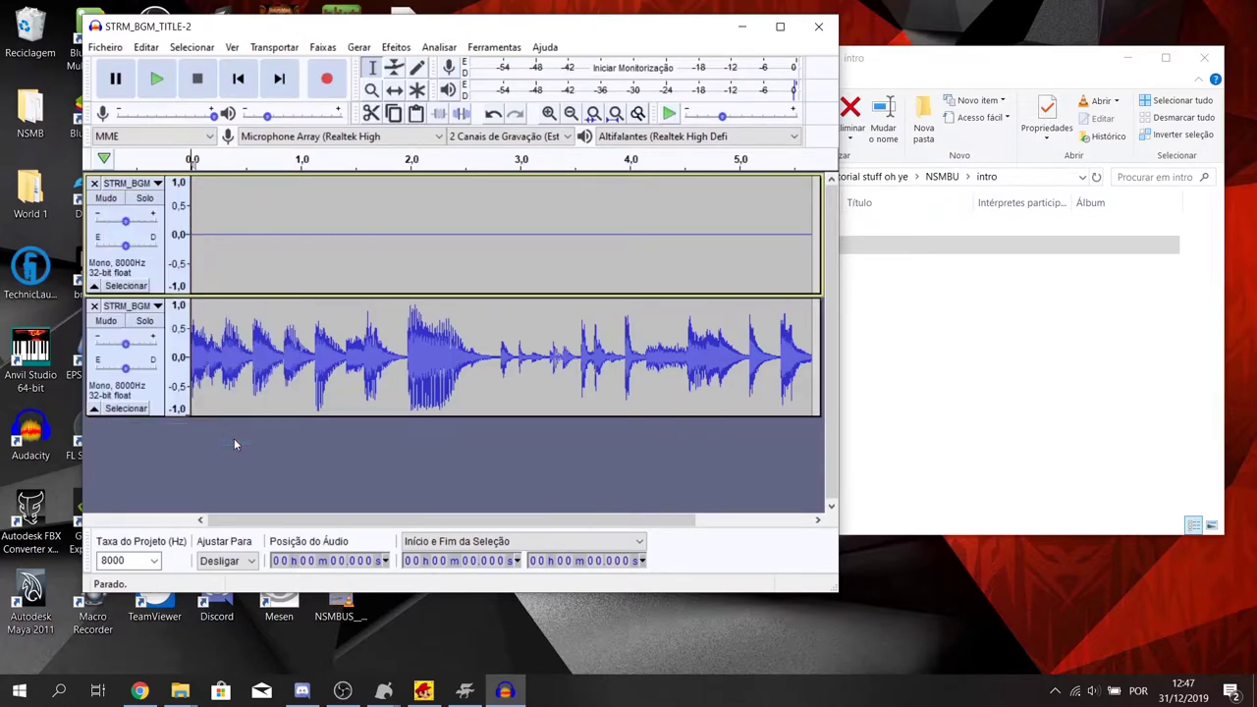
left_click(94, 184)
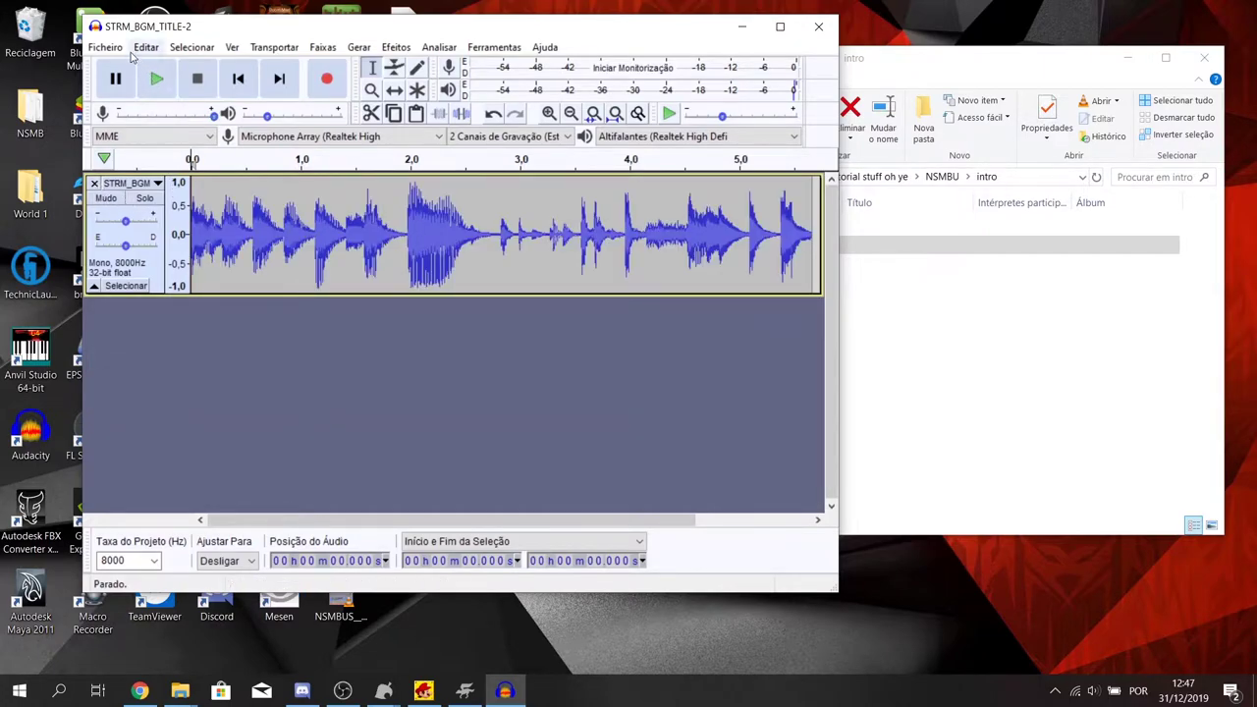
- Export the remaining mono track as a WAV over STRM_BGM_TITLE-2.wav in the intro folder, leaving the metadata tags empty
left_click(108, 47)
mouse_move(245, 168)
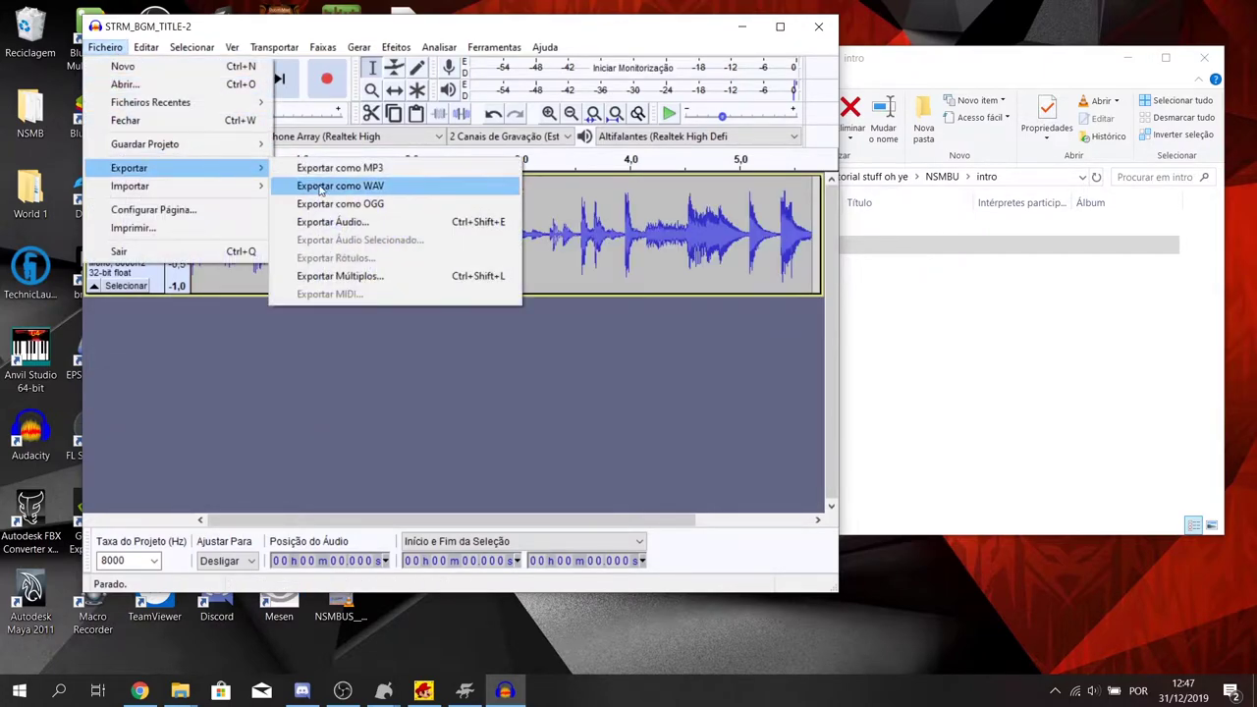
left_click(366, 186)
left_click(277, 157)
left_click(518, 384)
left_click(585, 314)
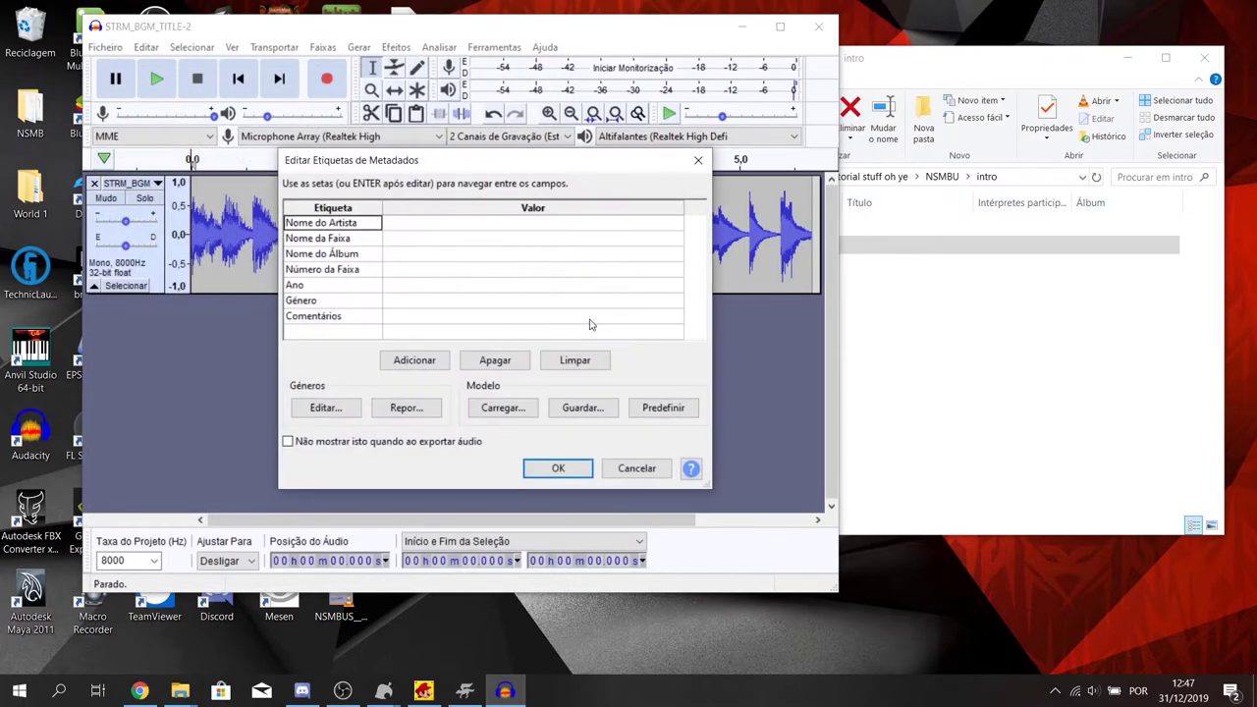
left_click(558, 470)
- Play the re-exported intro WAV files from the intro folder in VLC and close the player
left_click(934, 365)
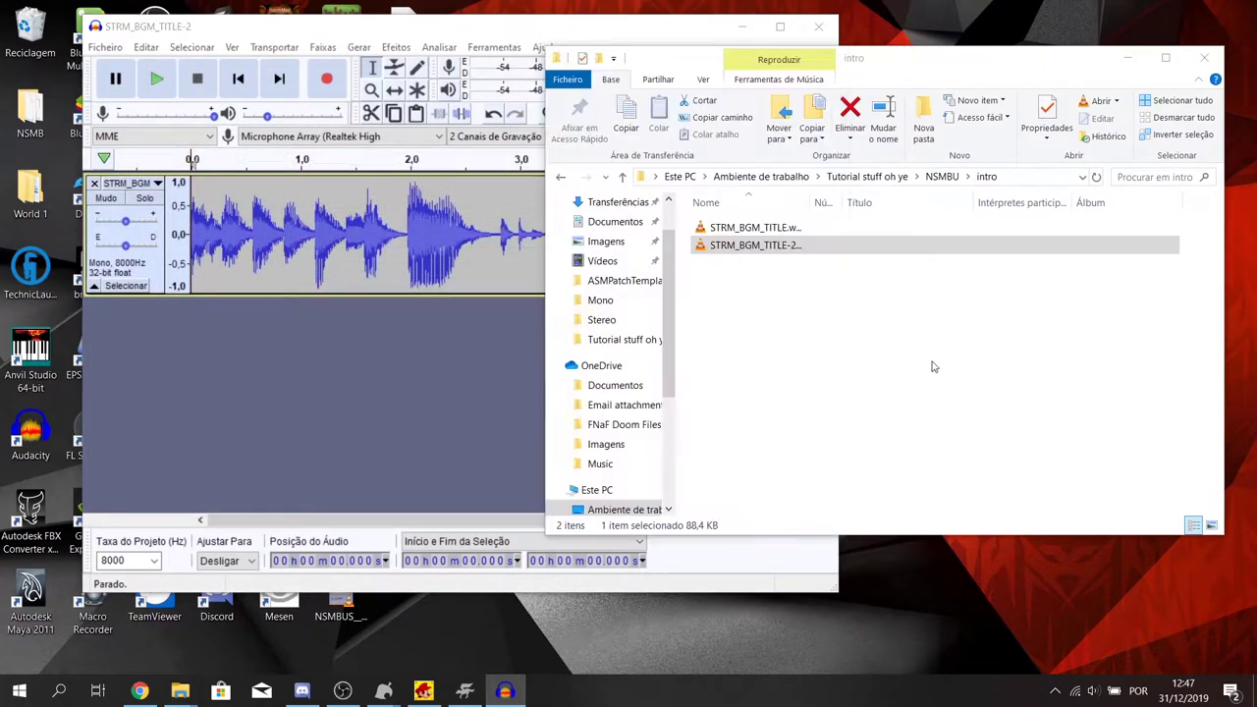
left_click(799, 231)
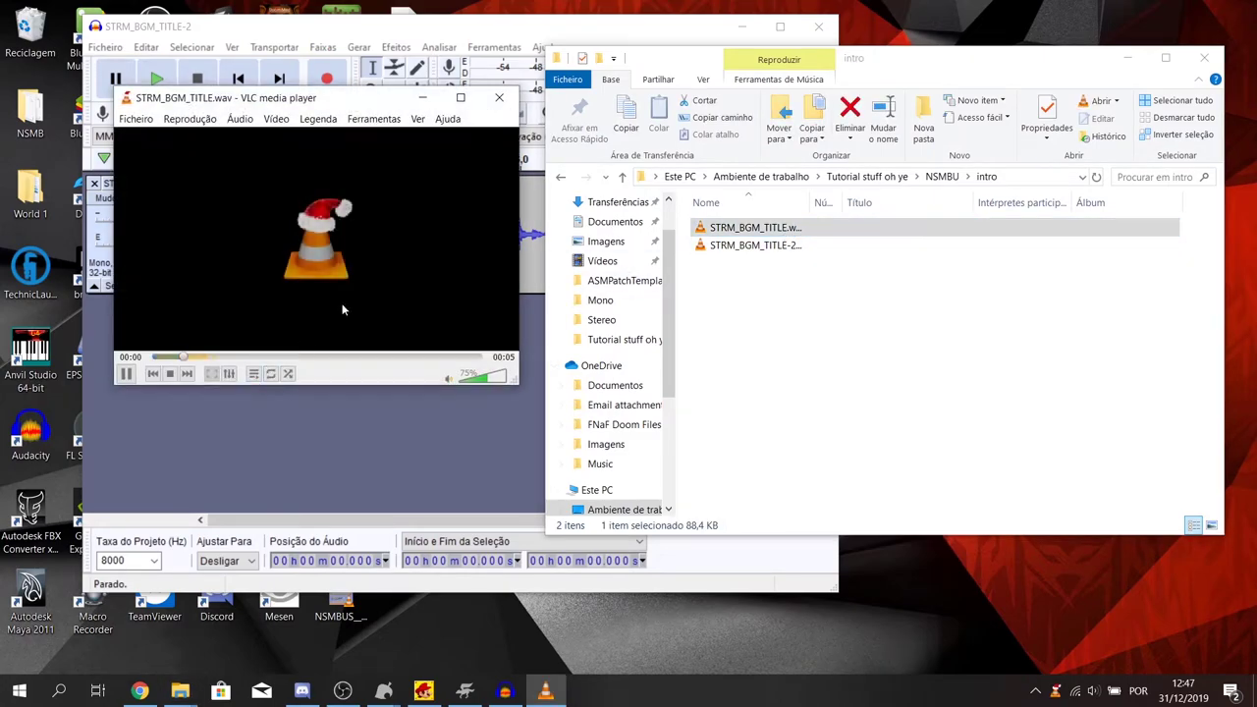
double_click(745, 246)
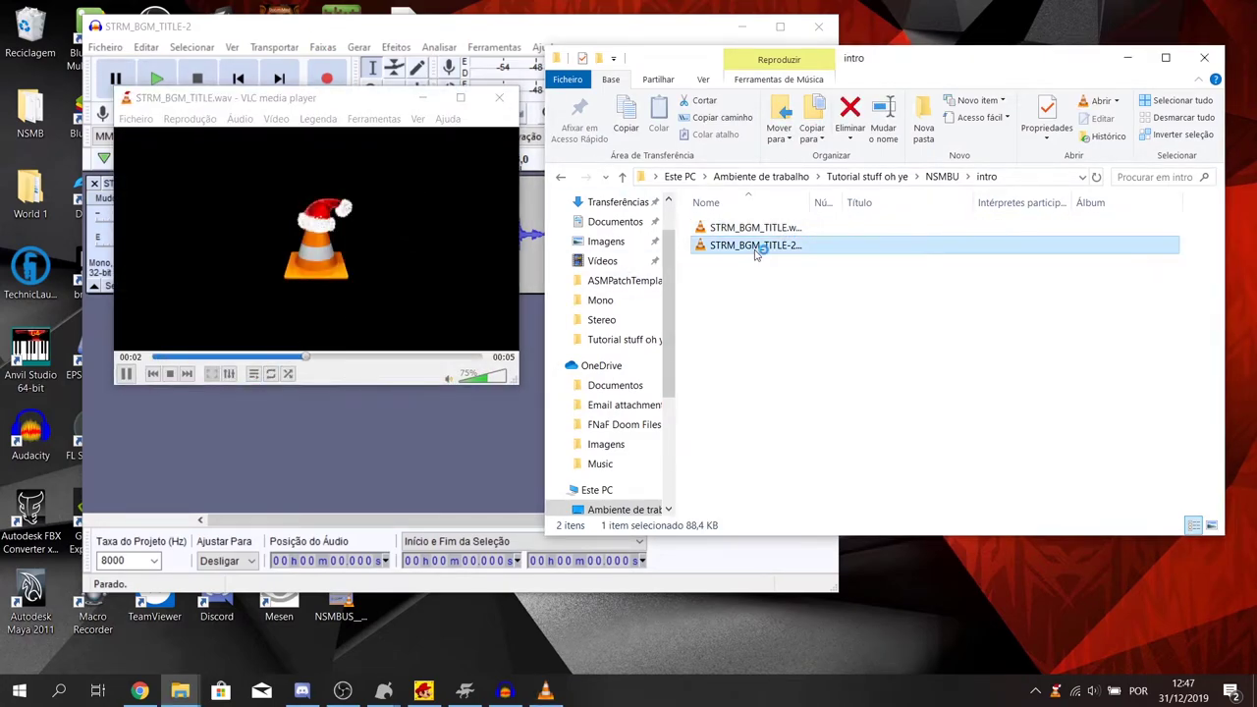
left_click(498, 100)
left_click_drag(763, 354, 867, 379)
left_click_drag(752, 303, 833, 230)
left_click_drag(752, 337, 893, 226)
left_click(756, 246)
left_click(792, 232)
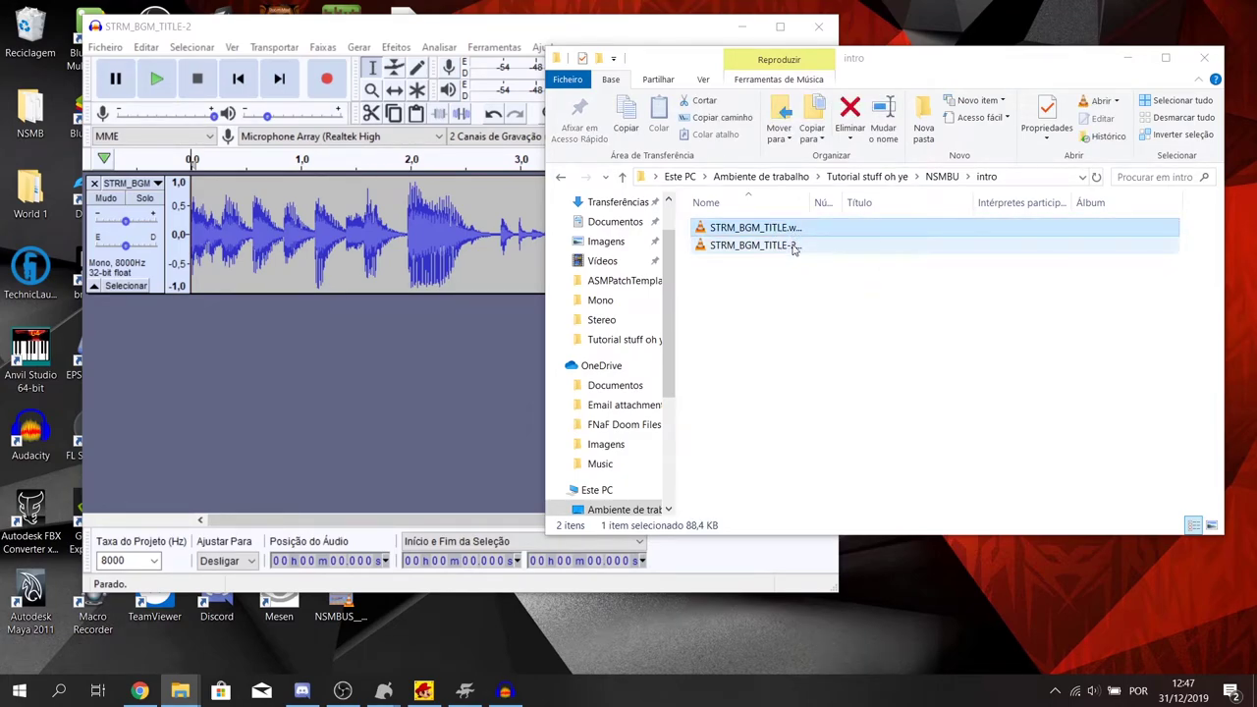
left_click(791, 270)
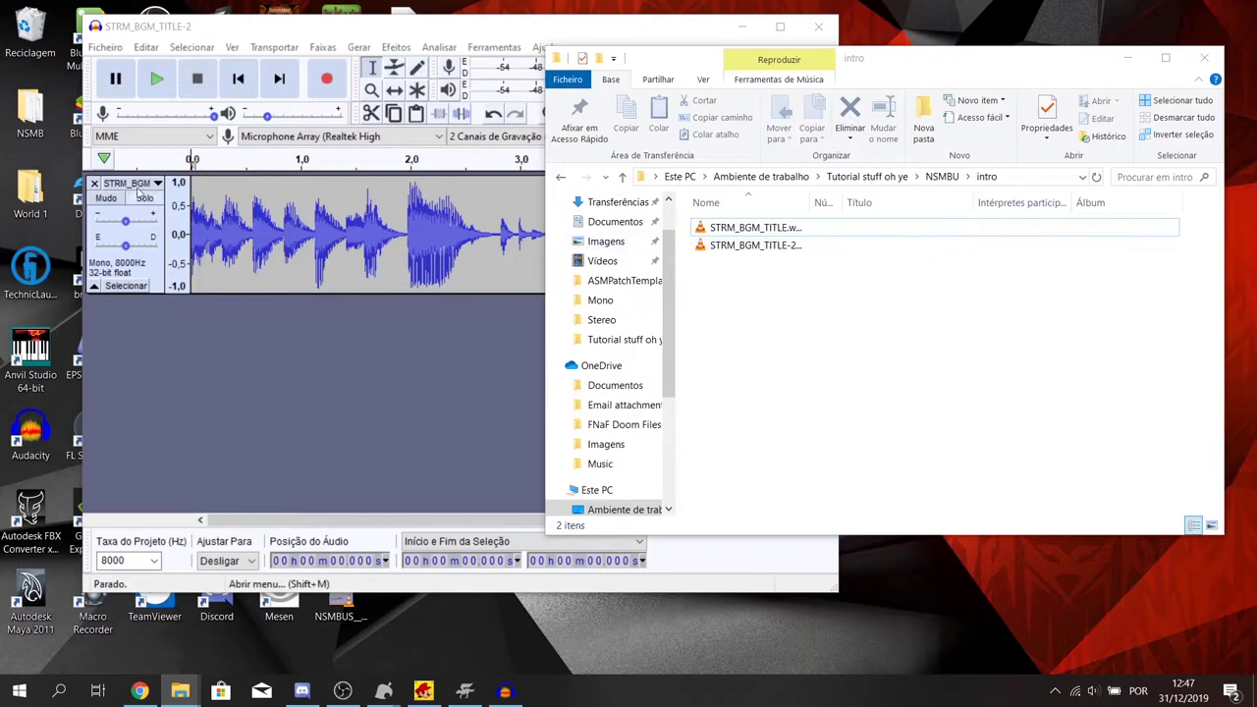
- Remove the finished intro track and import the loop file STRM_BGM_TITLE-2.wav from the NSMBU folder as a copy
left_click(97, 193)
left_click(94, 184)
left_click(990, 350)
left_click(941, 177)
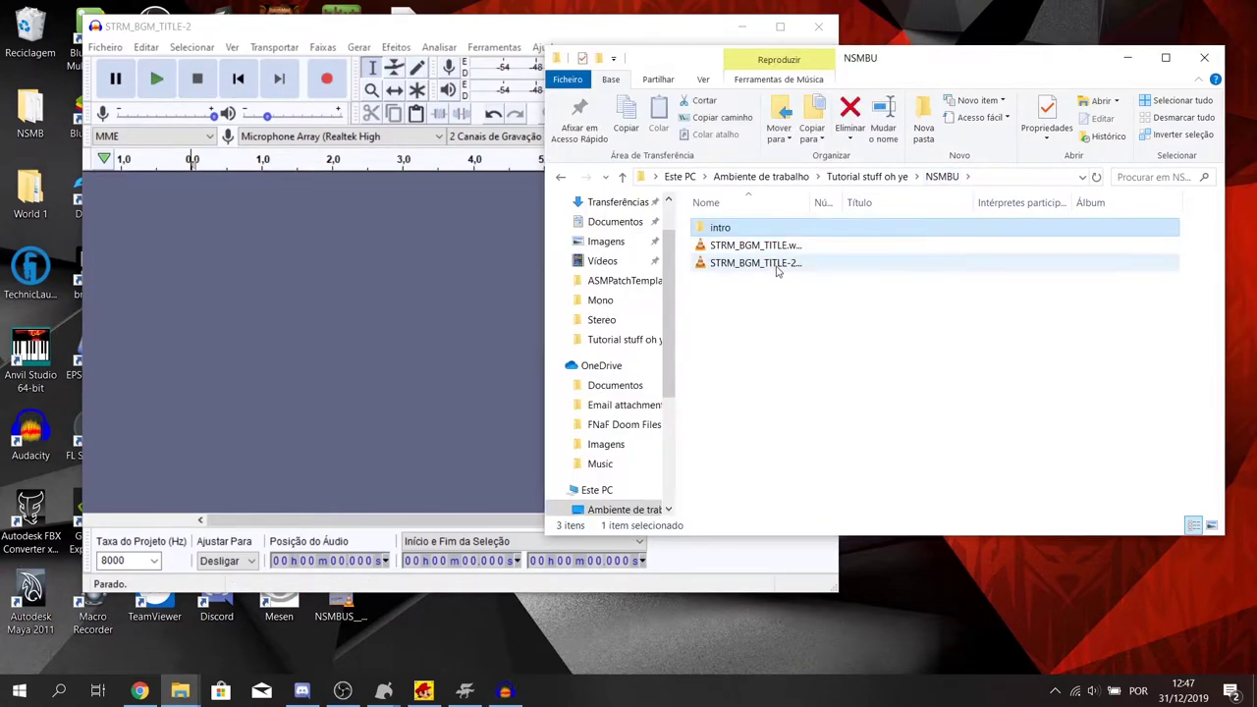
left_click(790, 265)
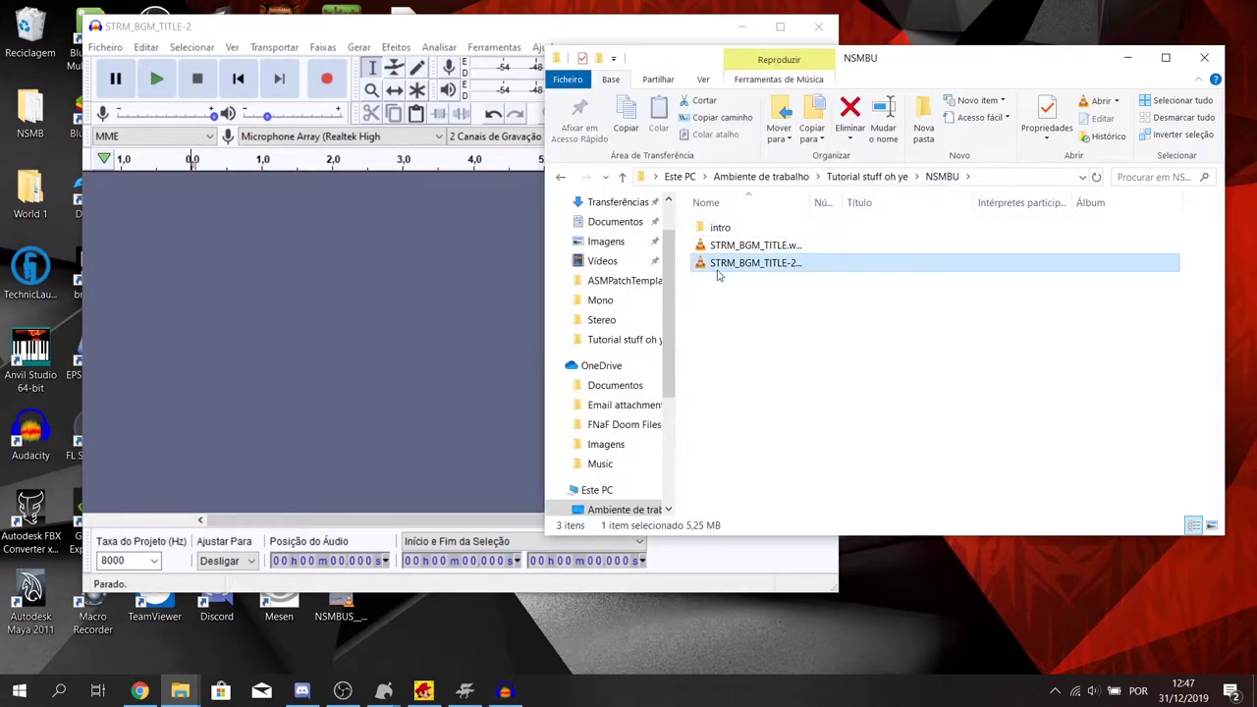
left_click_drag(717, 270, 838, 308)
left_click_drag(727, 267, 399, 333)
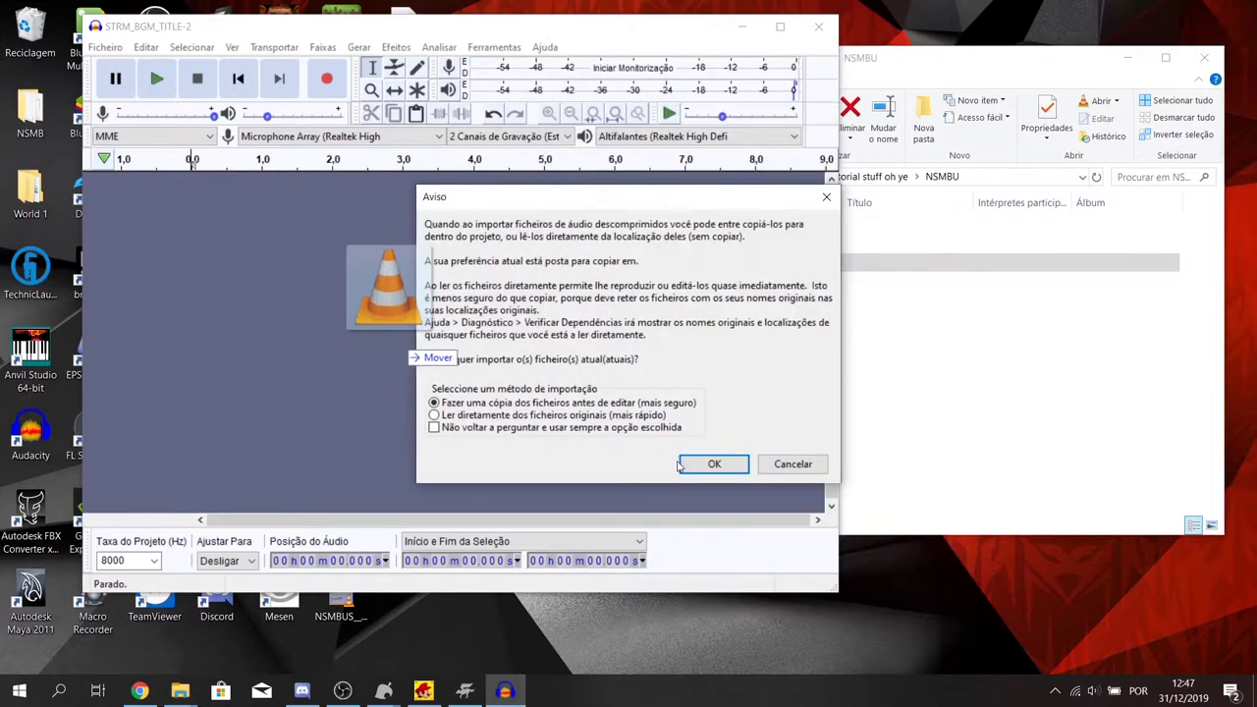
left_click(702, 464)
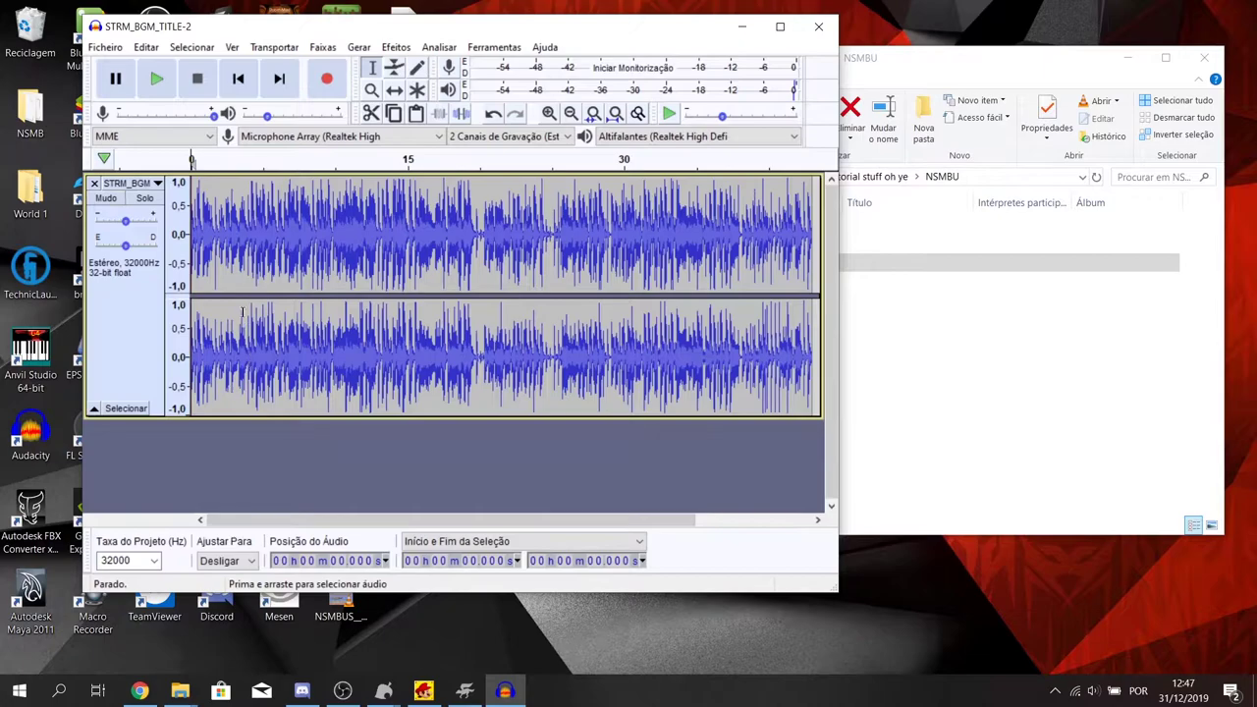
- Set the project rate to 8000 Hz and split the stereo loop track into separate left and right channel tracks
left_click(154, 560)
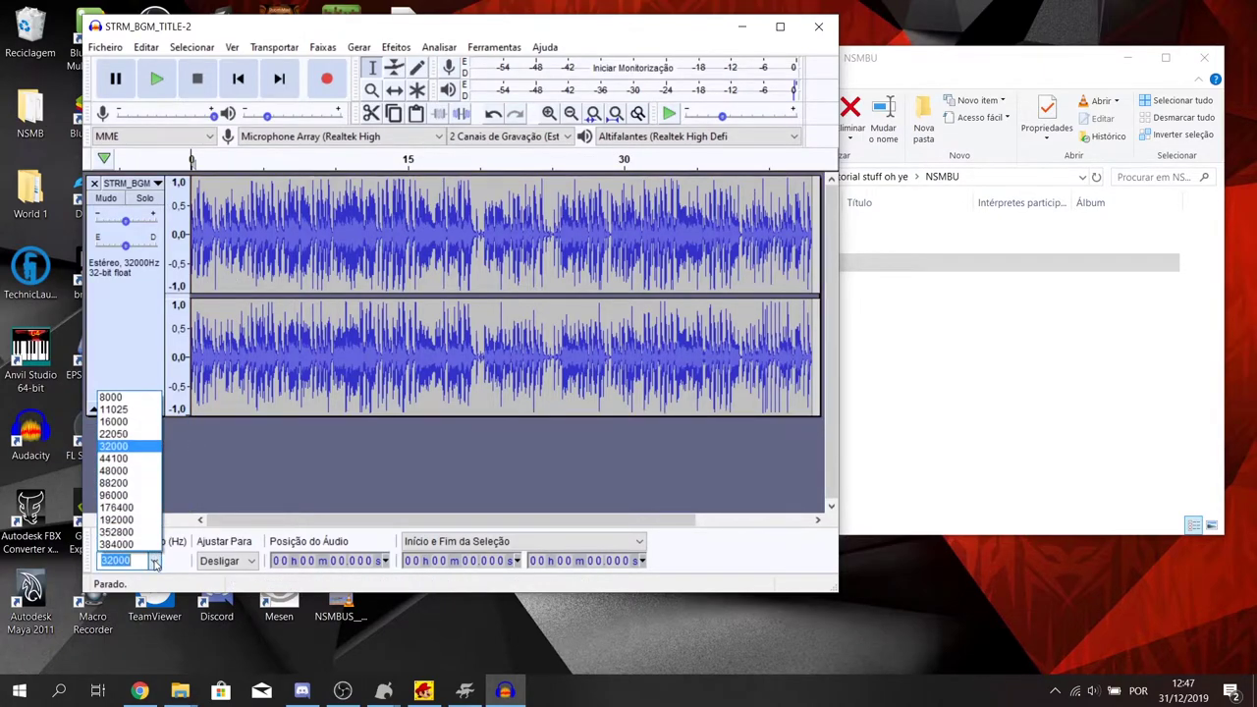
left_click(140, 399)
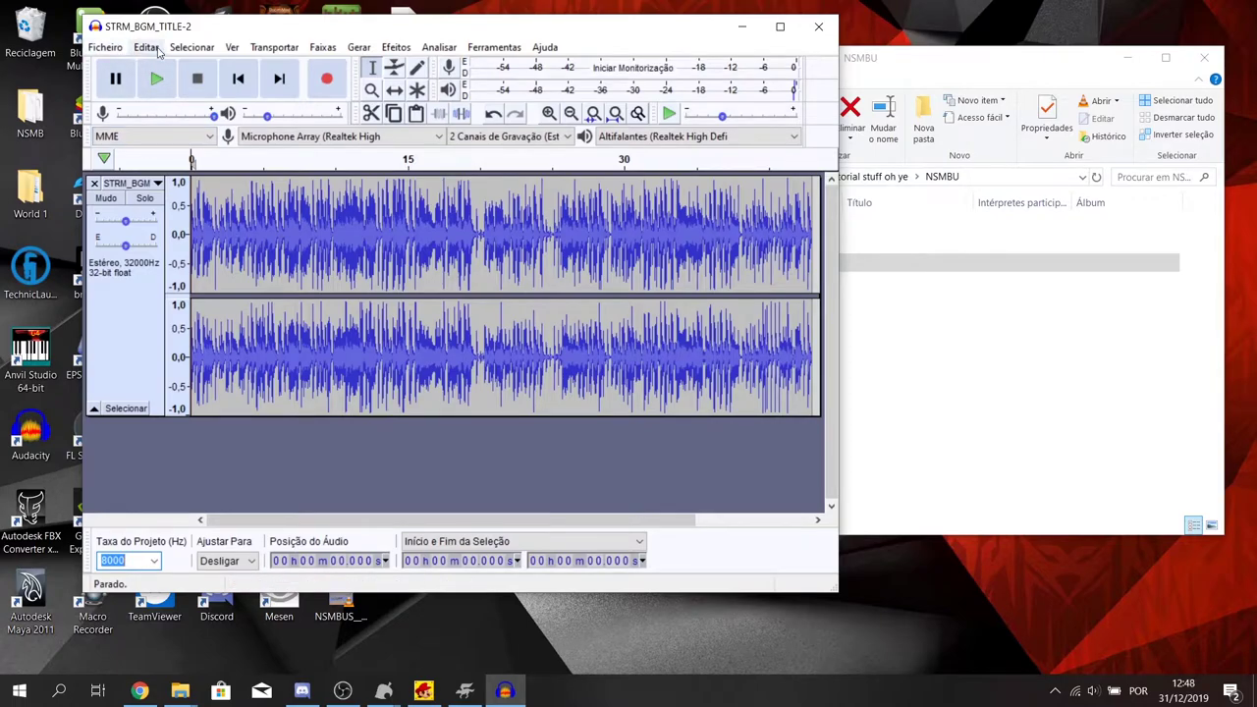
left_click(140, 188)
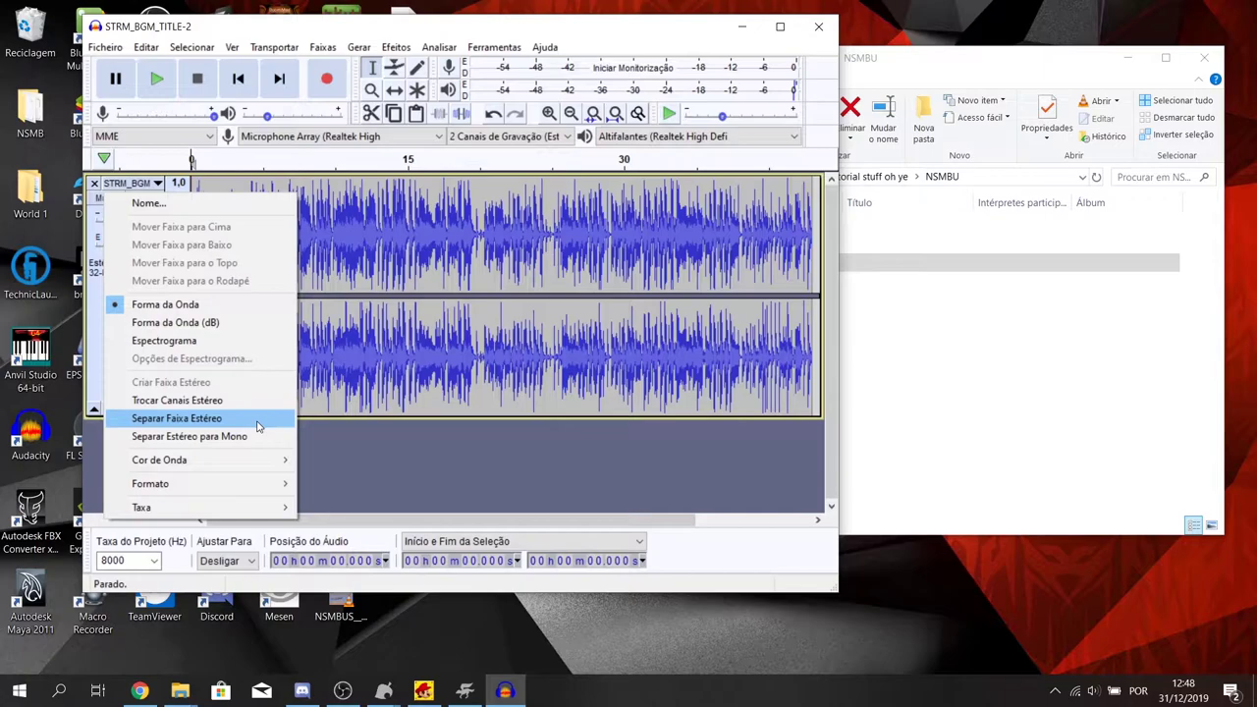
left_click(258, 425)
- Export both loop channel tracks as separate 16-bit PCM WAV files into a new NSMBU\loop folder with the metadata tags cleared
left_click(105, 48)
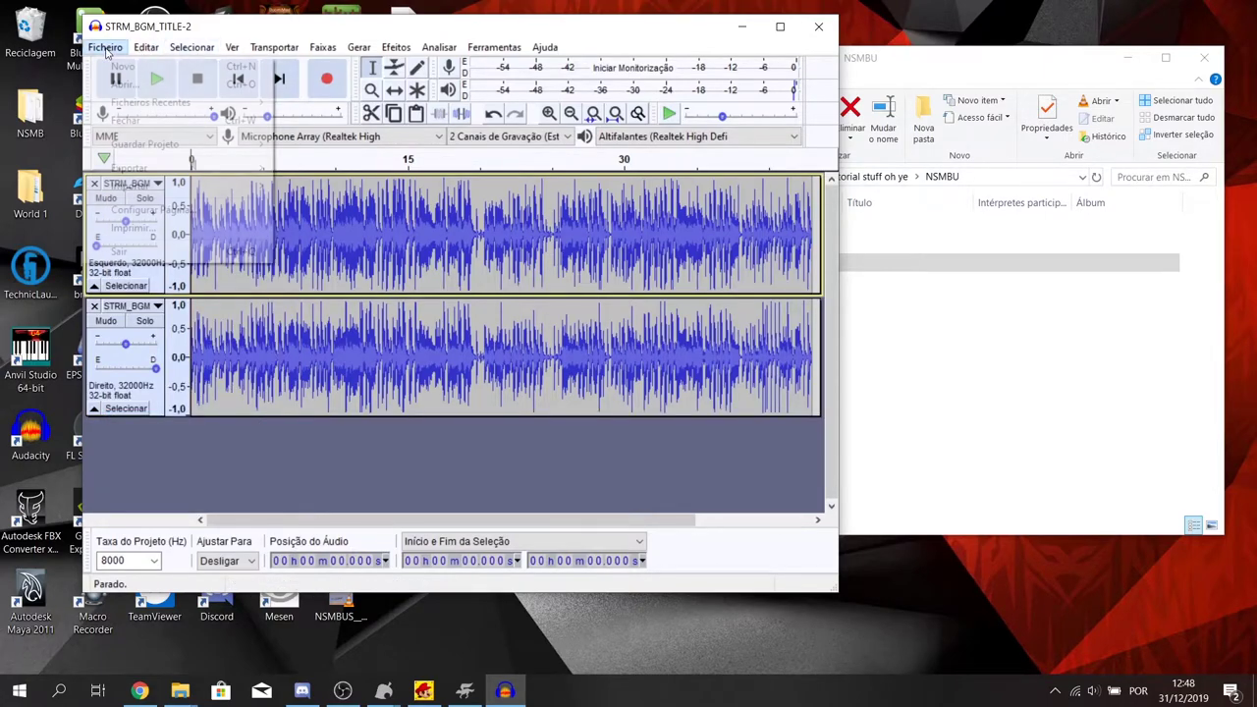
mouse_move(229, 165)
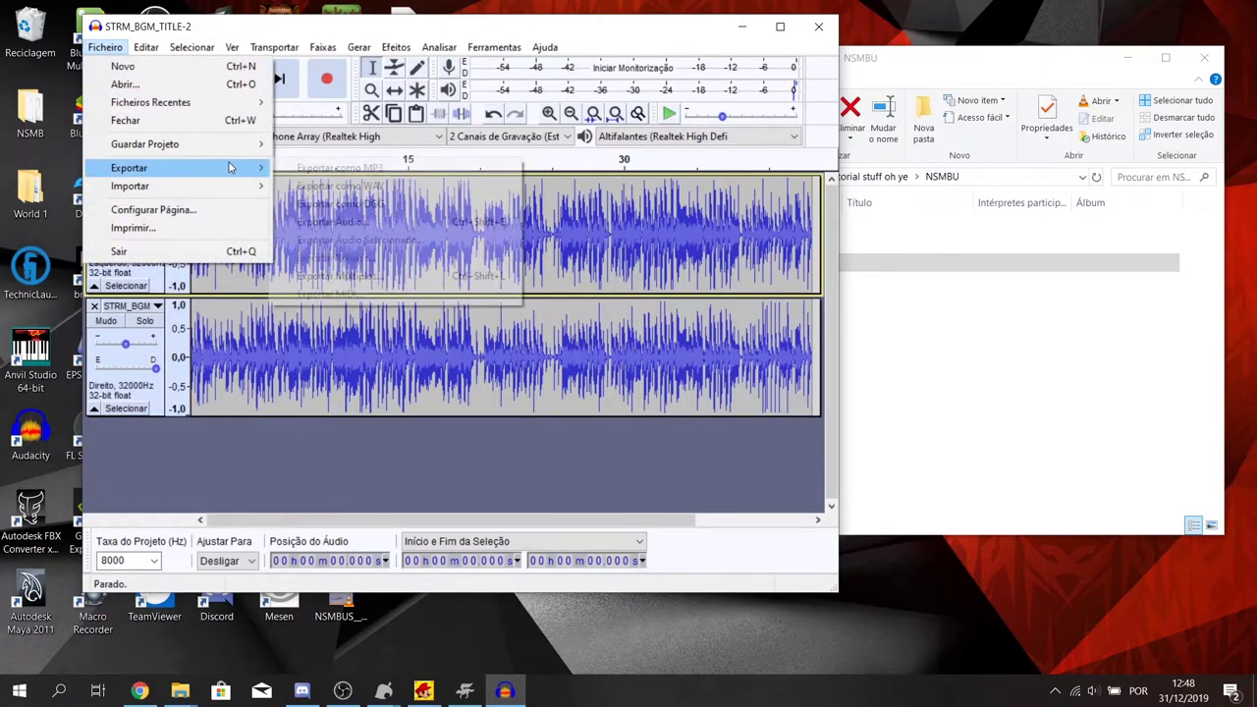
left_click(340, 276)
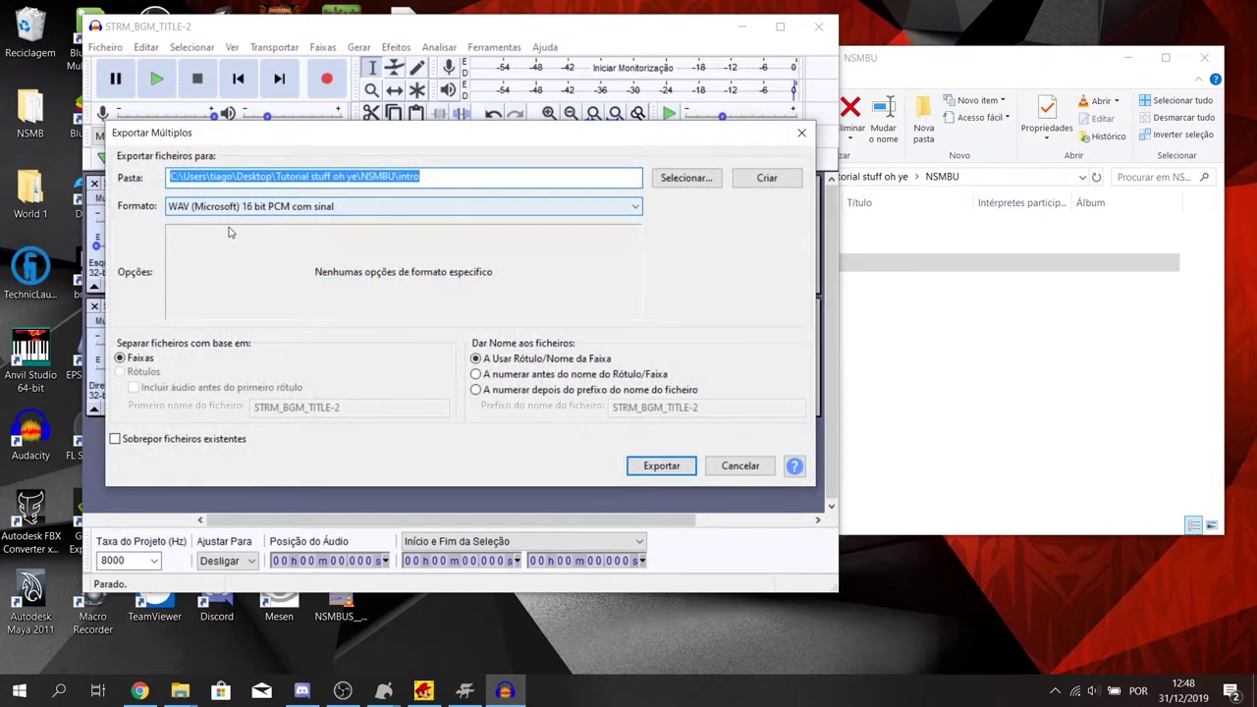
left_click(439, 177)
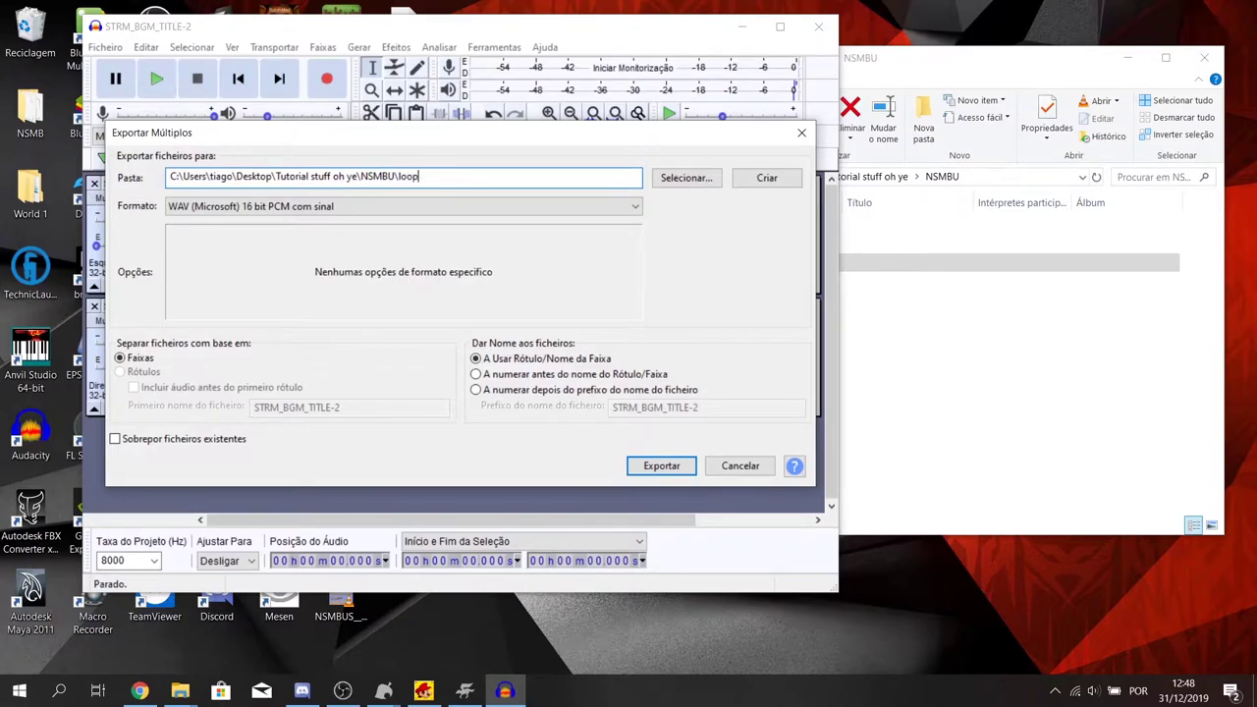
left_click(643, 464)
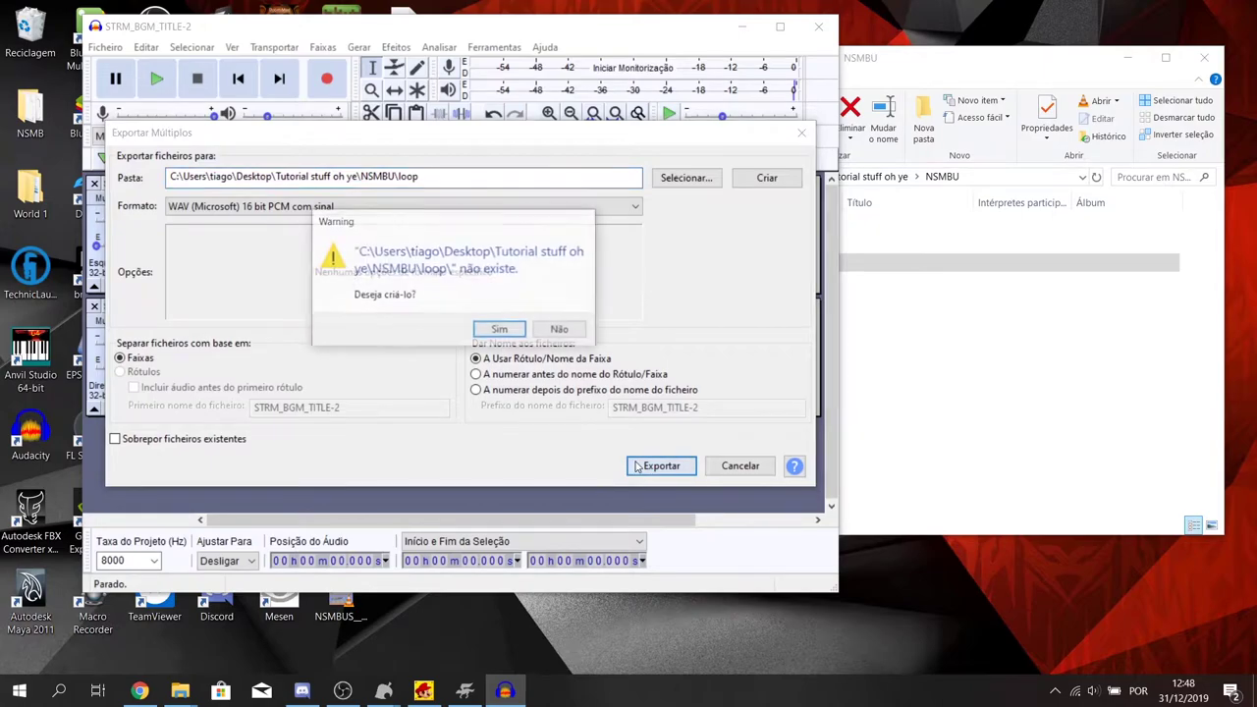
left_click(501, 331)
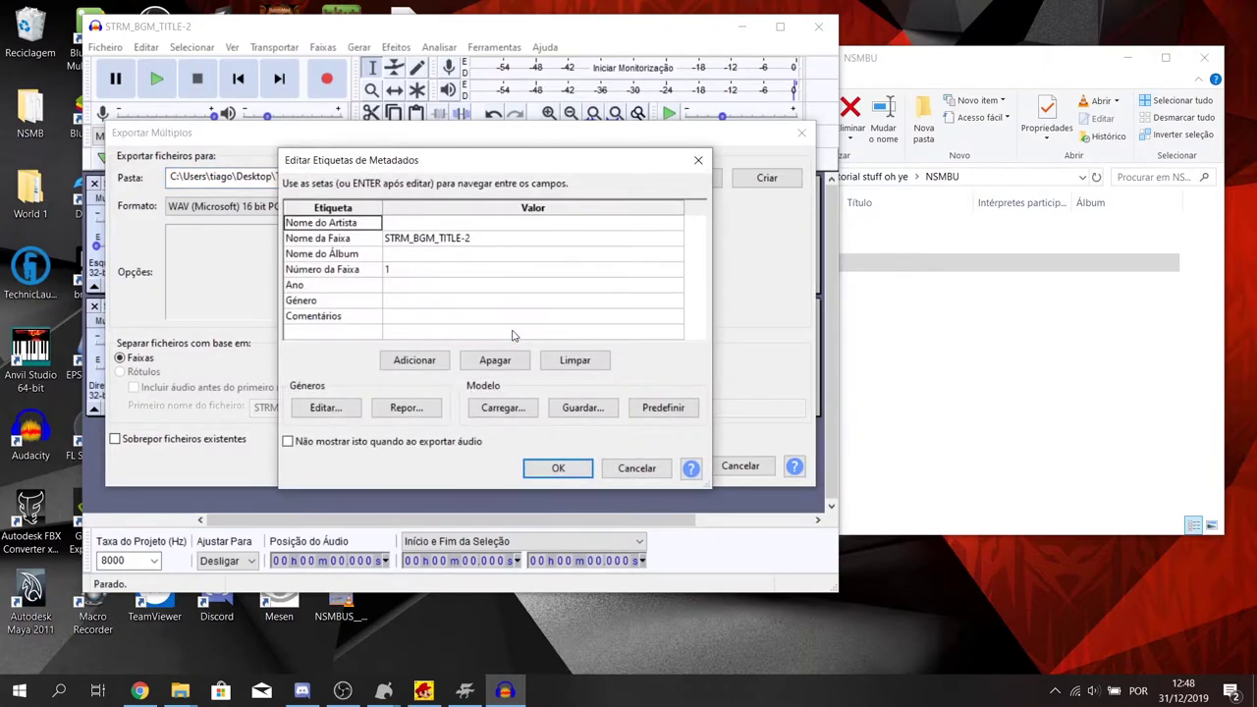
left_click(563, 363)
left_click(558, 467)
left_click(568, 361)
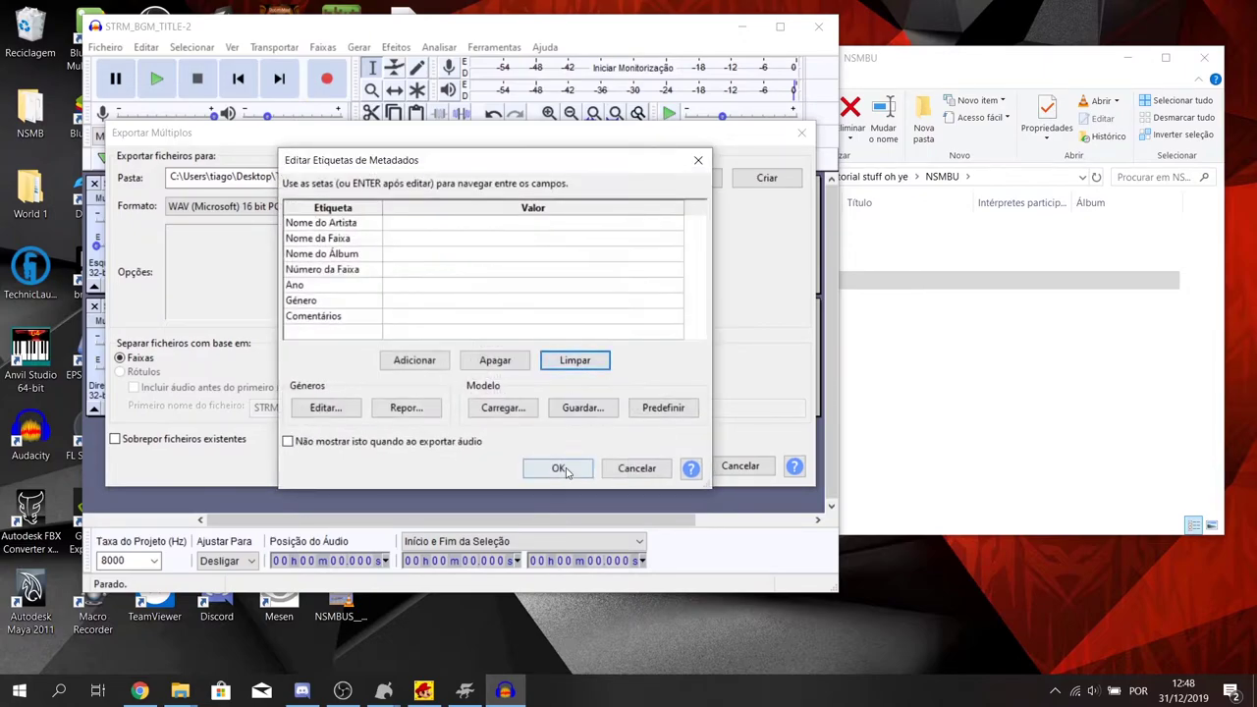
left_click(561, 467)
left_click(470, 444)
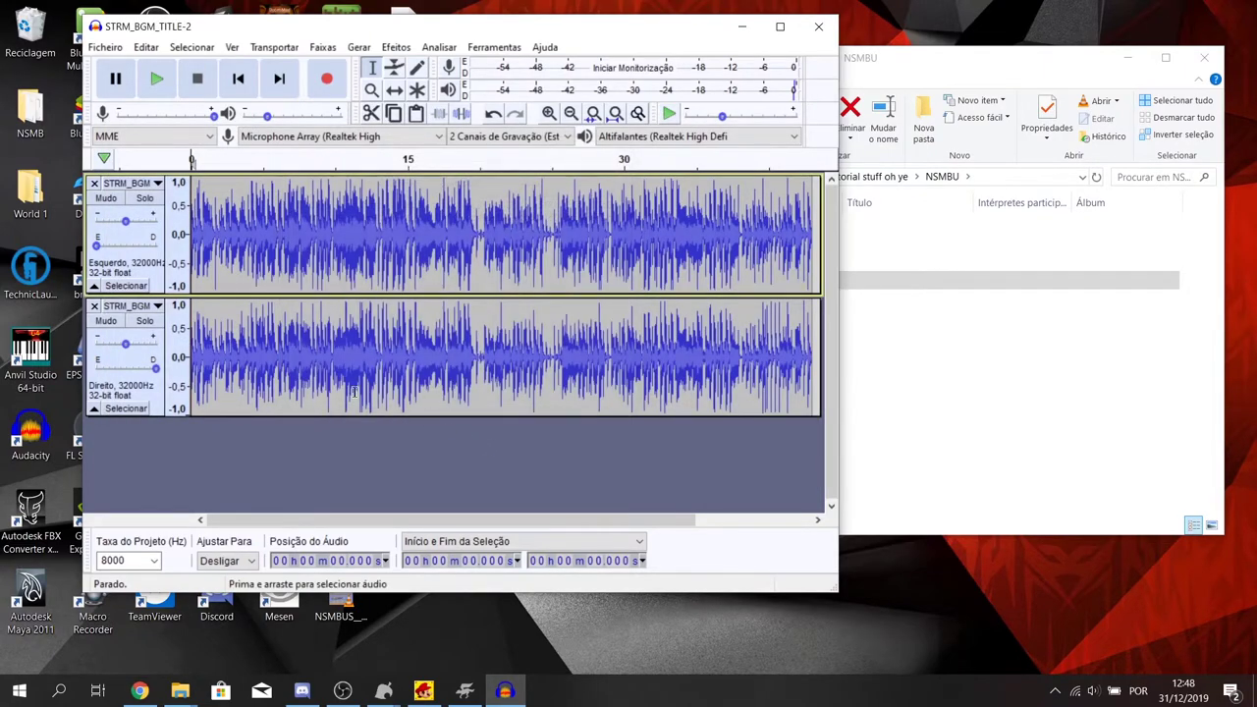
- Remove both finished tracks and import the first WAV, STRM_BGM_TITLE-2.wav, from the new loop folder as a copy
left_click(976, 317)
double_click(721, 246)
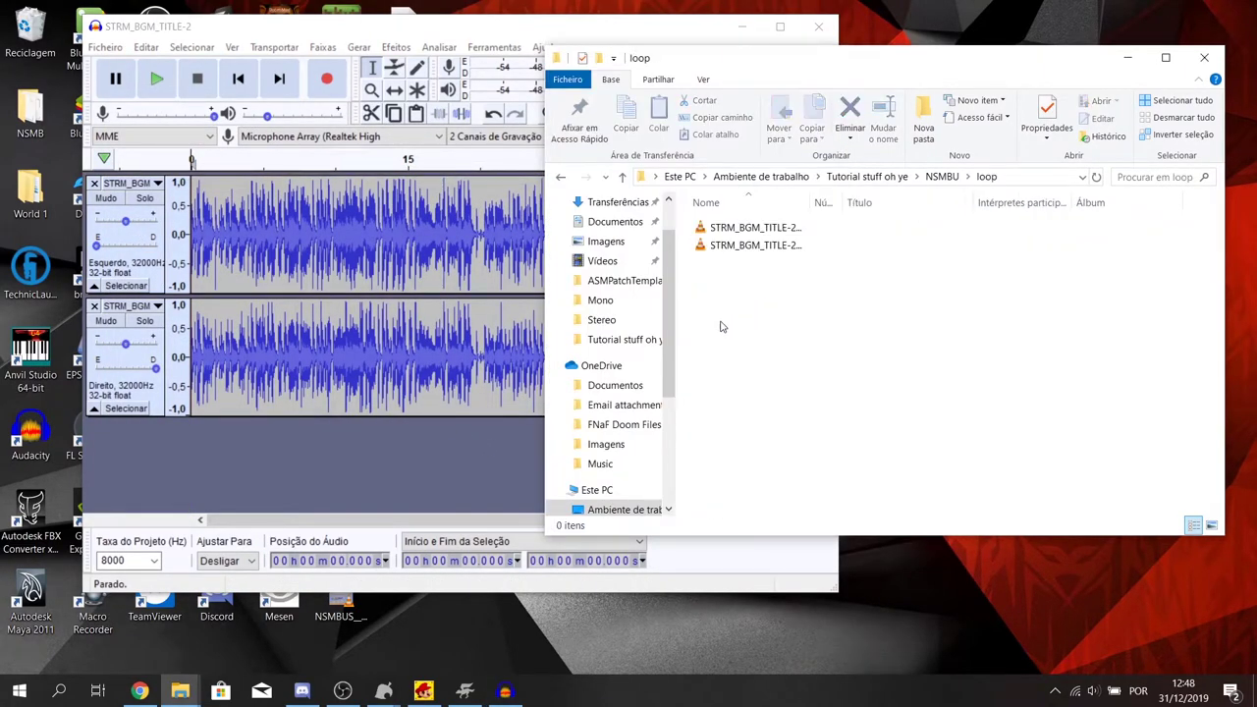
left_click(94, 183)
left_click(94, 183)
left_click(94, 182)
left_click(913, 358)
left_click_drag(752, 228, 340, 242)
left_click(687, 460)
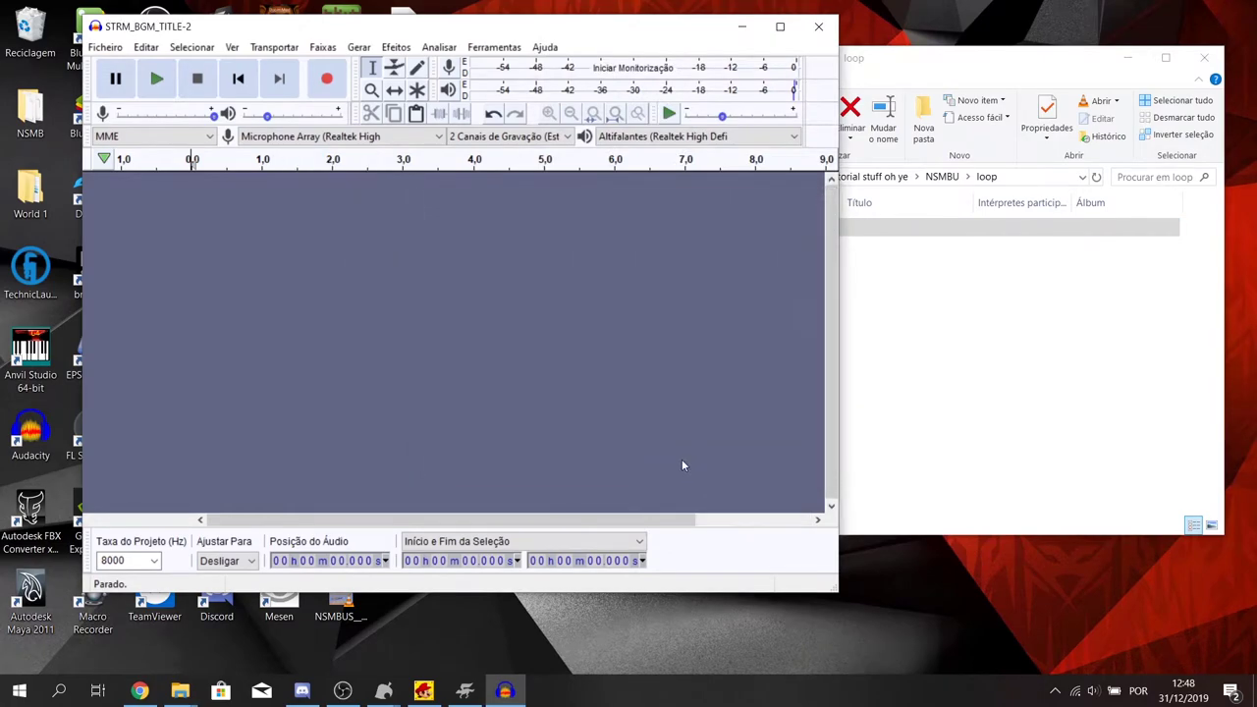
- Split the imported stereo loop track to mono and remove the silent second track
left_click(155, 184)
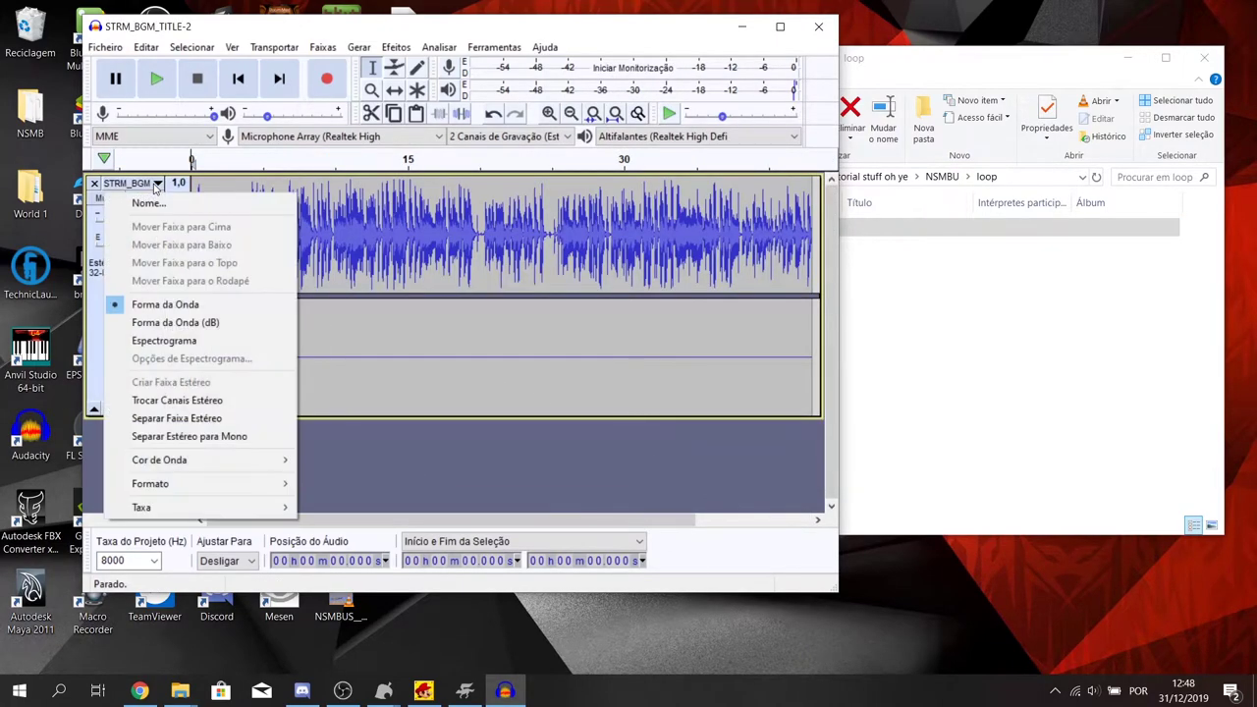
left_click(253, 444)
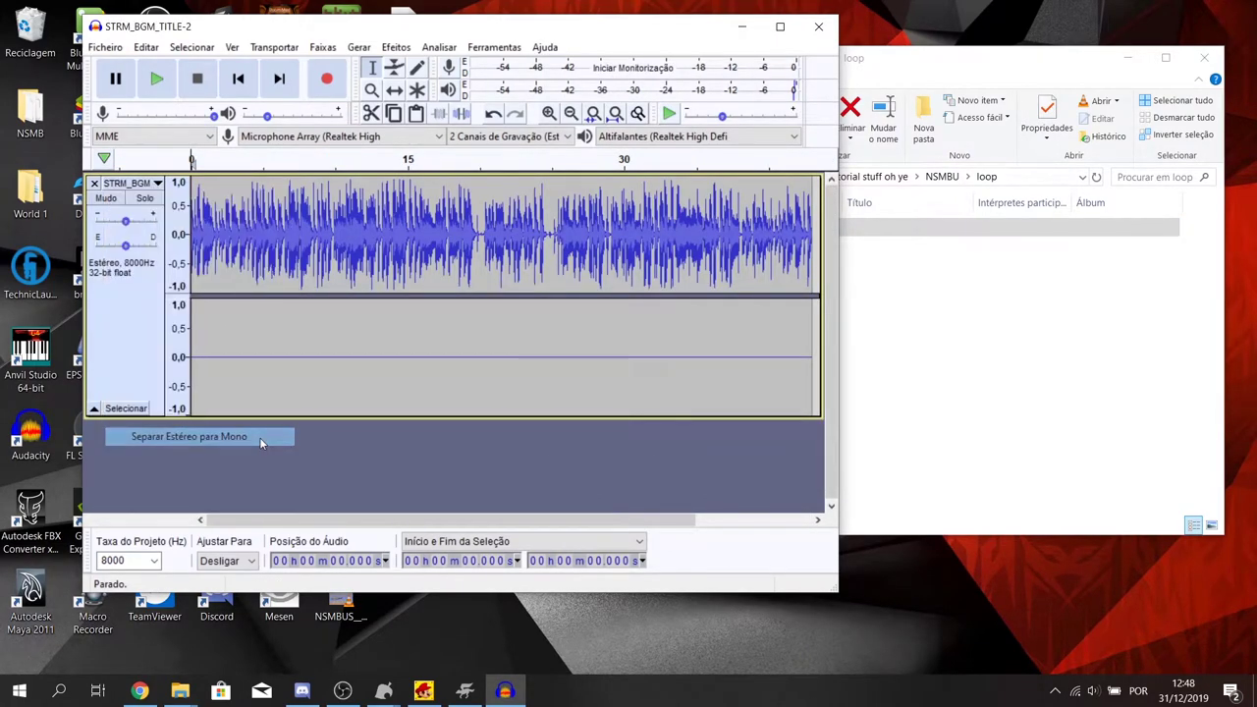
left_click(95, 306)
- Export the remaining mono track as a WAV over STRM_BGM_TITLE-2.wav in the loop folder, leaving the metadata tags empty
left_click(98, 47)
mouse_move(116, 163)
left_click(324, 188)
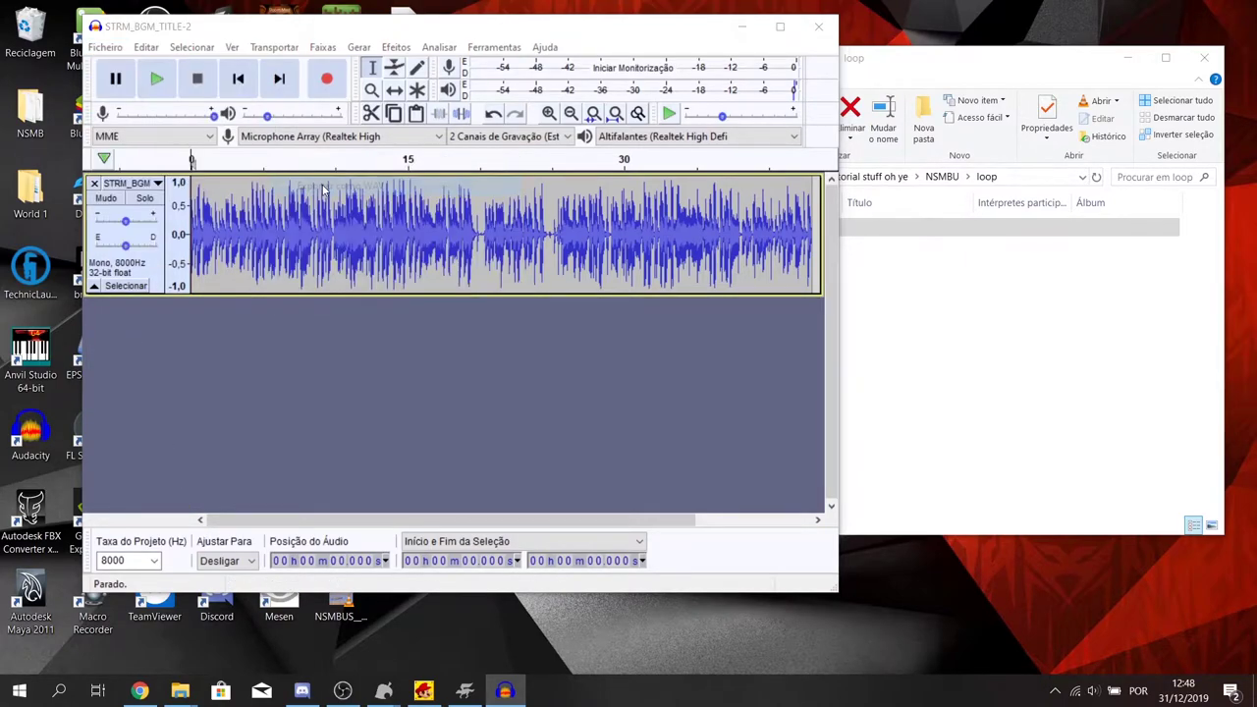
left_click(418, 96)
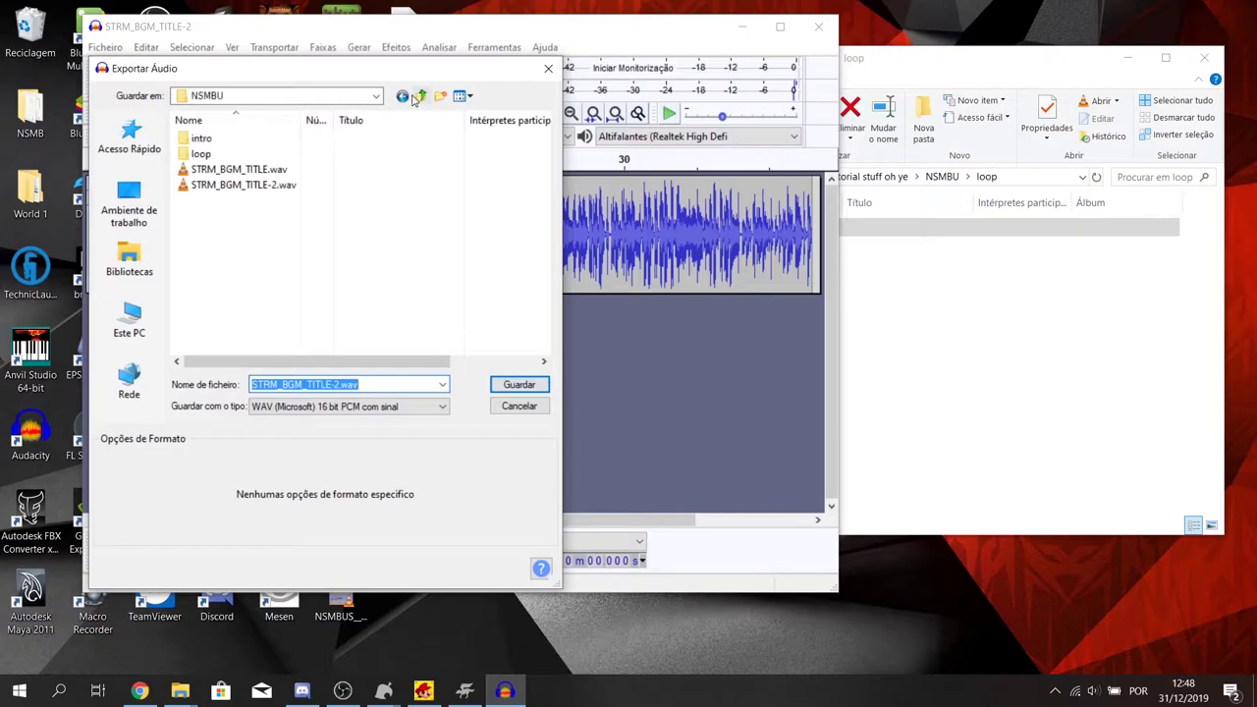
double_click(267, 154)
key("Return")
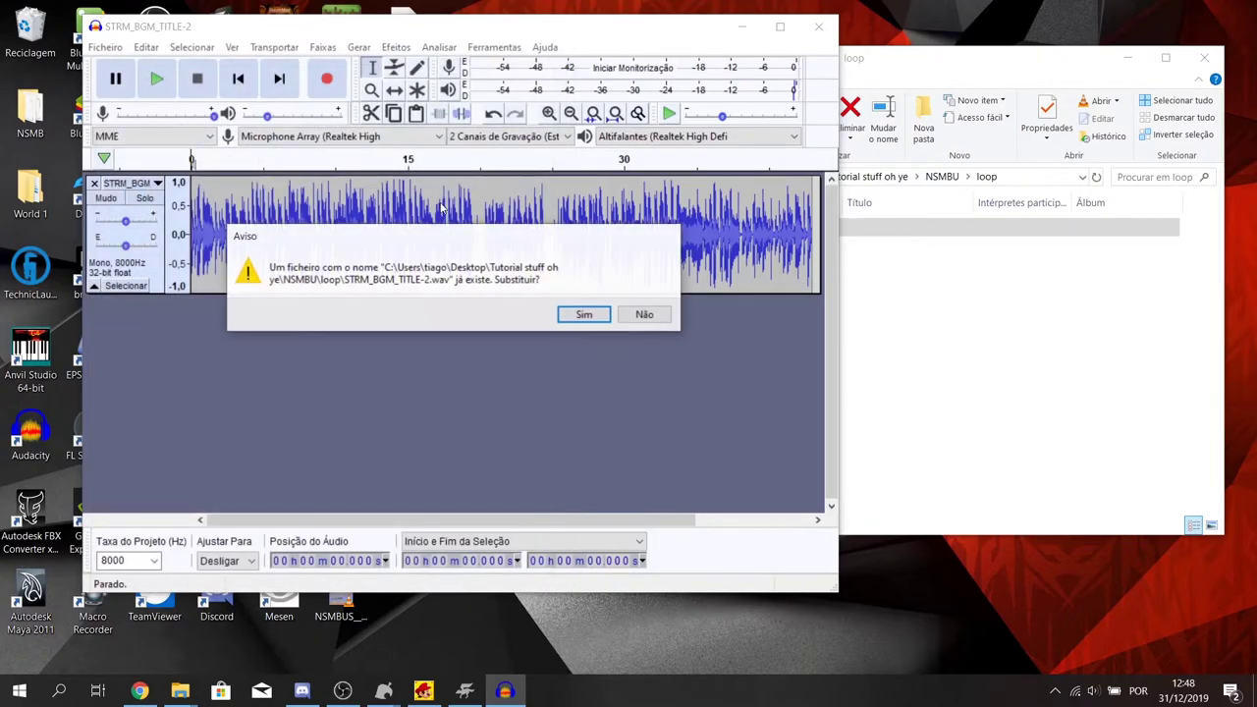
left_click(583, 314)
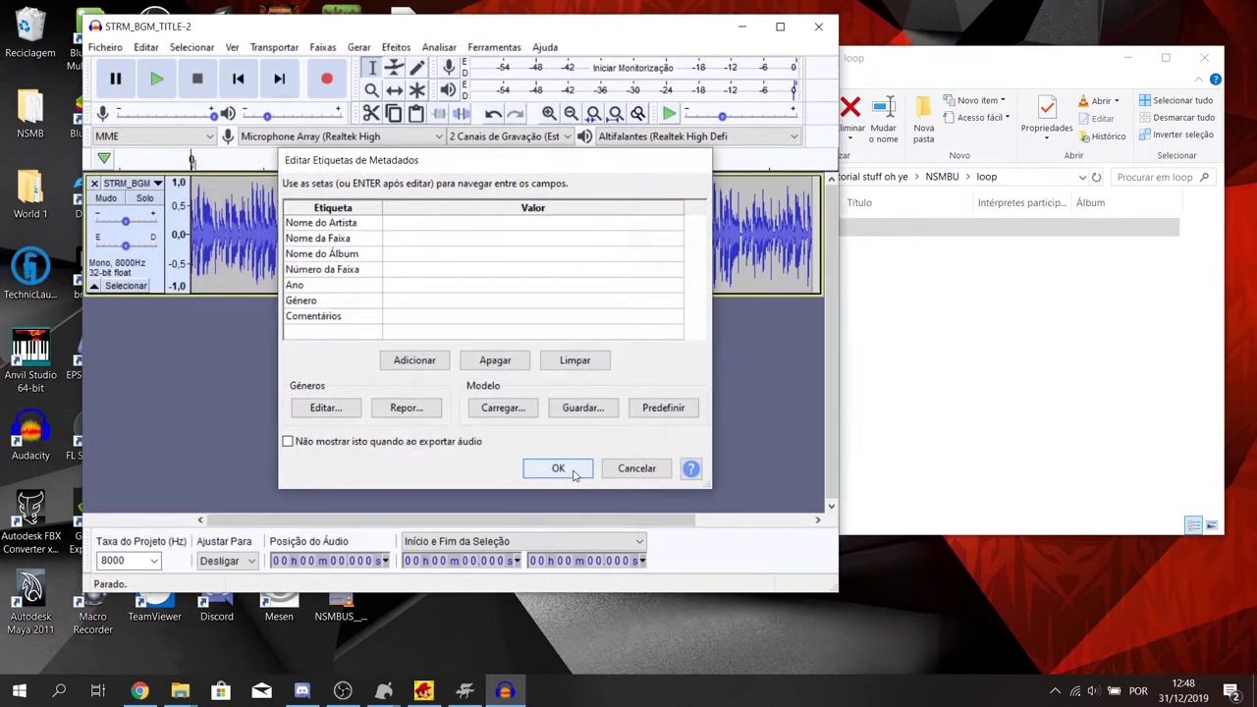
left_click(558, 468)
- Remove the exported track and import STRM_BGM_TITLE-2-2.wav from the loop folder as a copy
left_click(95, 184)
left_click(914, 314)
left_click(729, 247)
left_click_drag(729, 253, 308, 222)
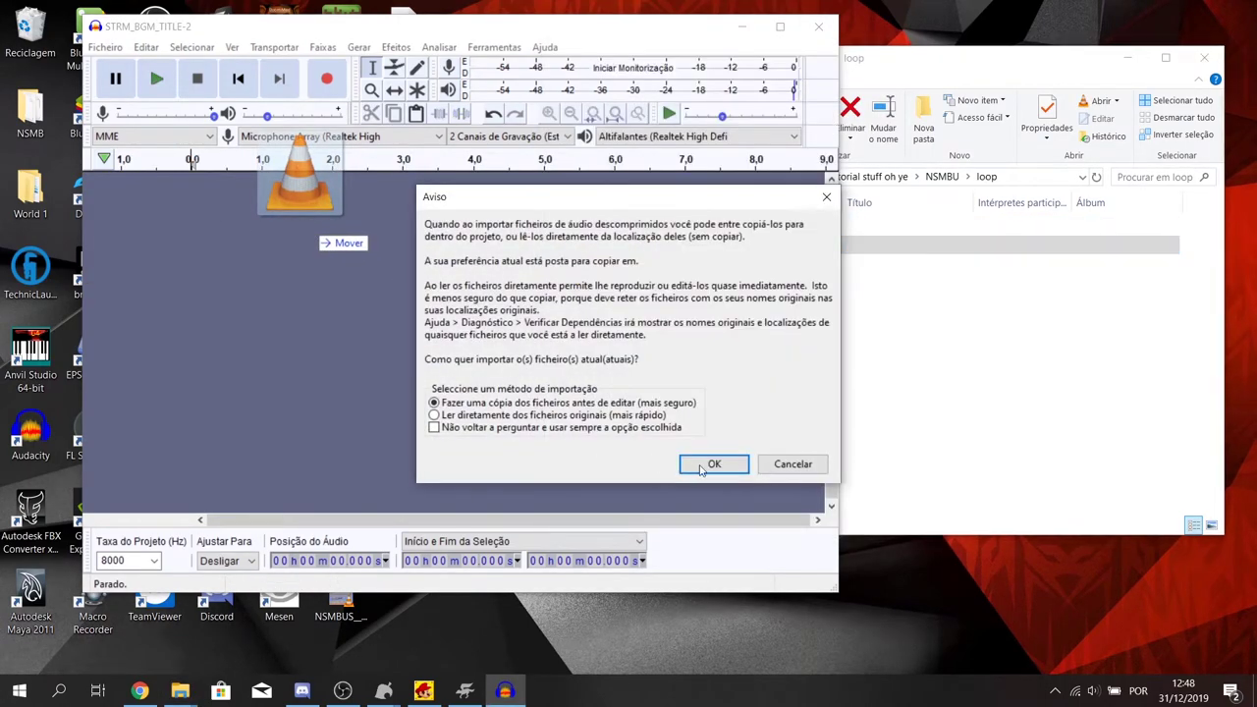
left_click(695, 469)
- Split the STRM_BGM_TITLE-2-2 stereo track to mono and remove the silent first track
left_click(159, 185)
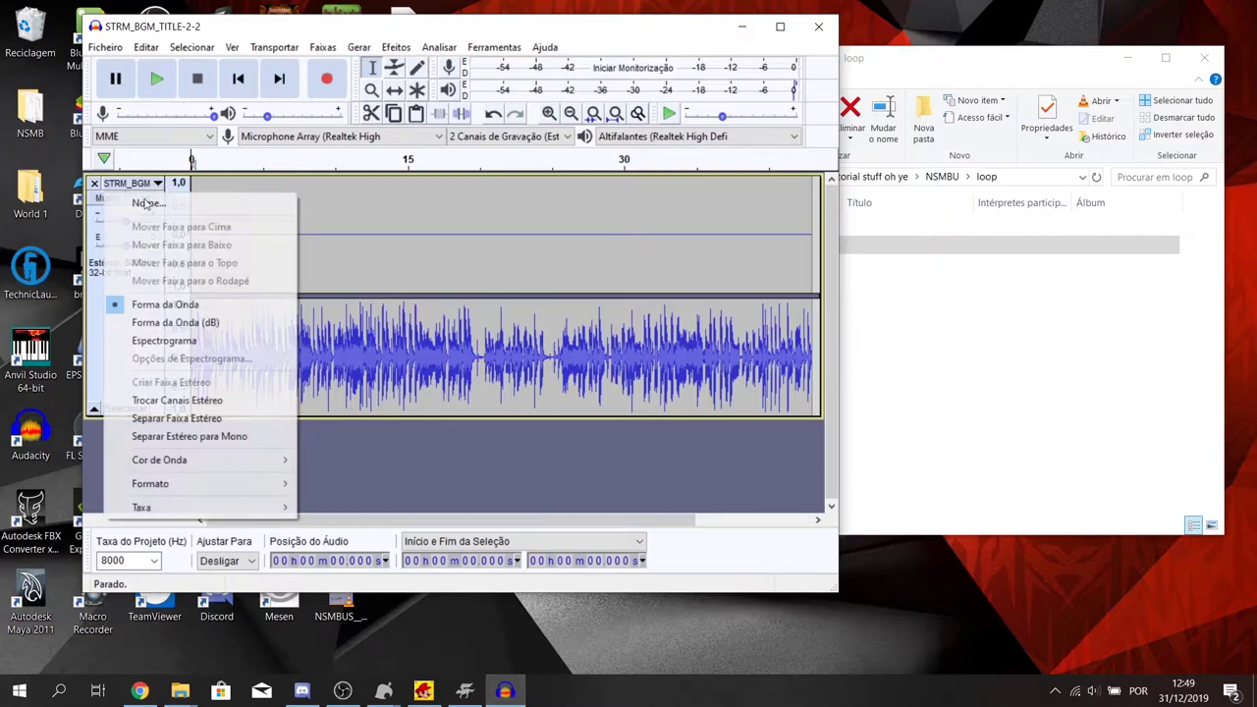
left_click(211, 438)
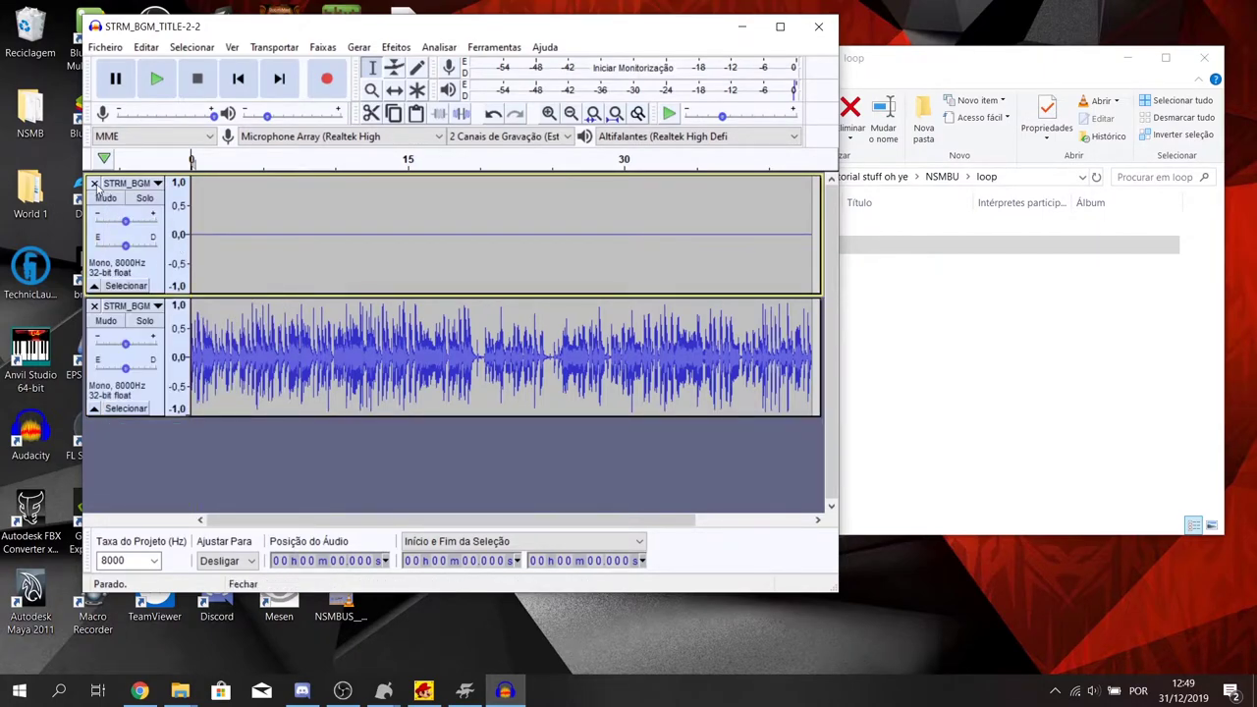
left_click(94, 183)
- Export the remaining mono track as a WAV over STRM_BGM_TITLE-2-2.wav in the loop folder with empty metadata tags
left_click(105, 47)
mouse_move(226, 168)
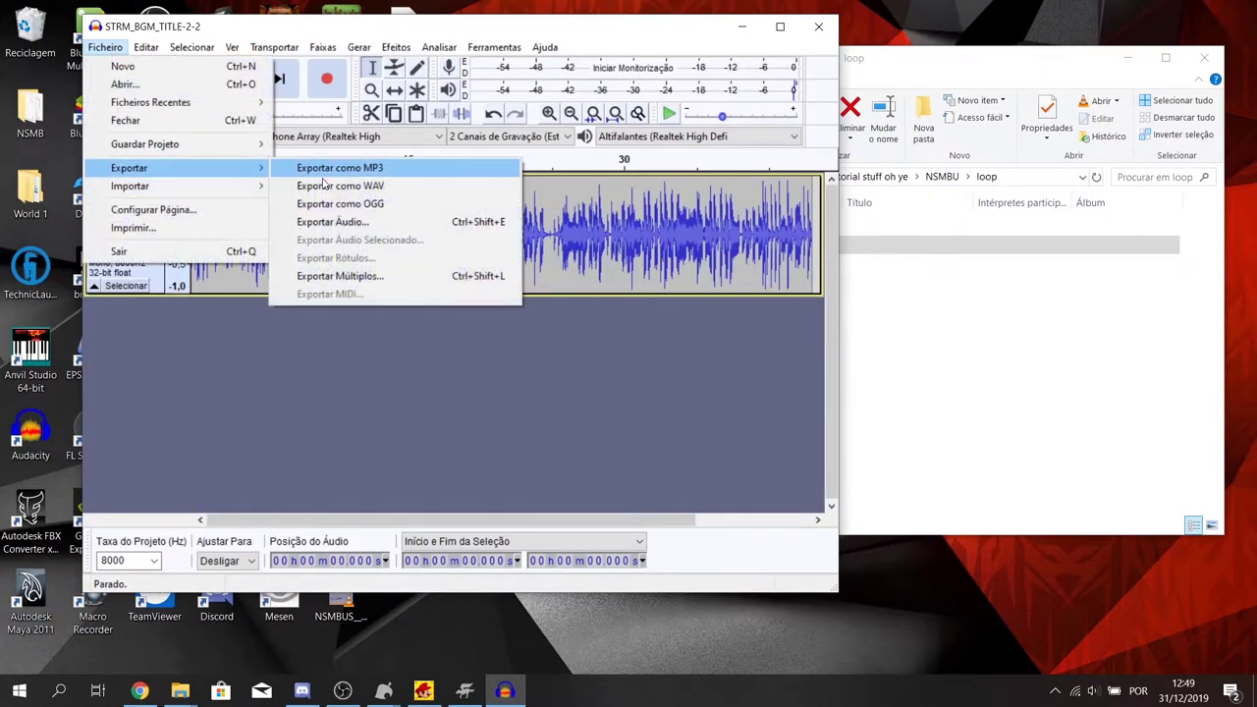
left_click(324, 185)
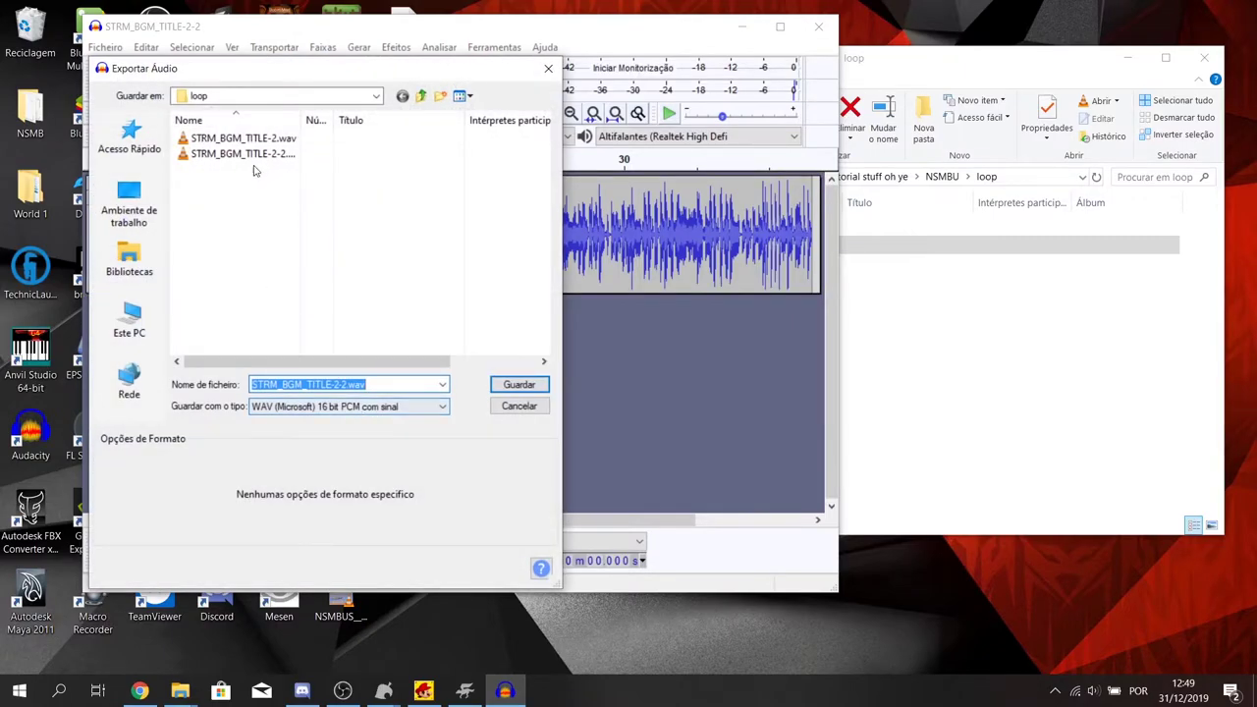
left_click(517, 385)
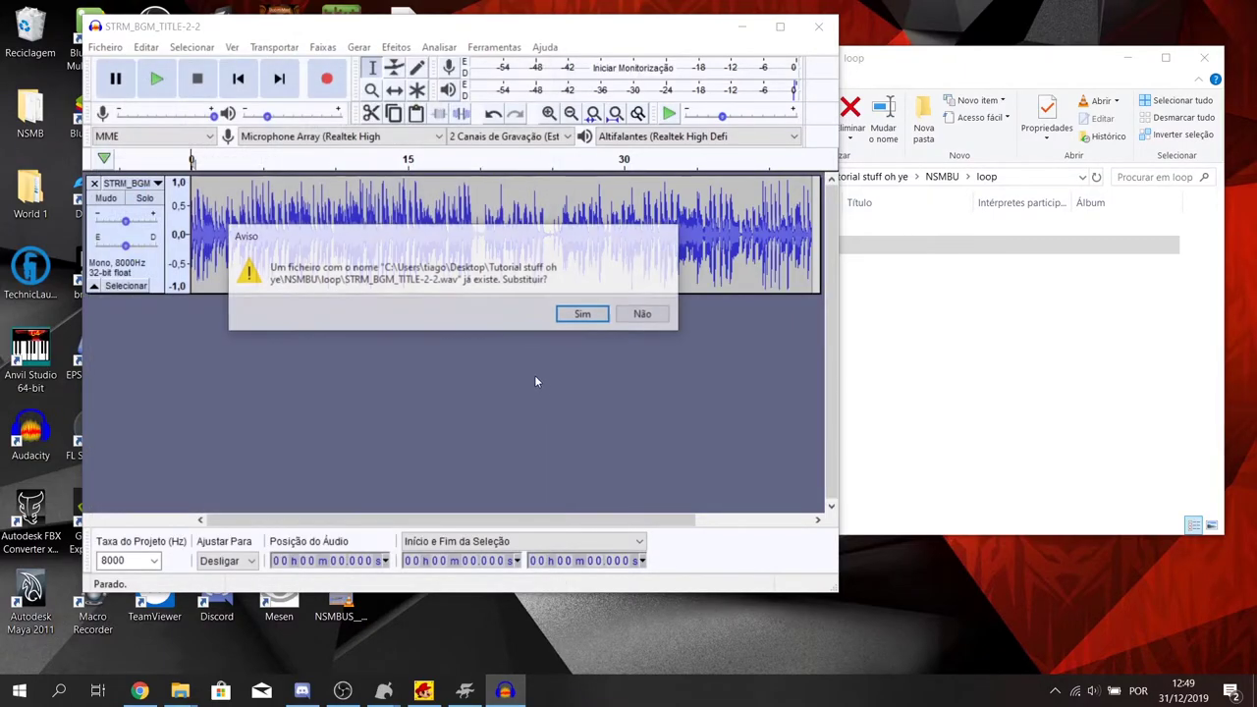
left_click(589, 311)
left_click(558, 469)
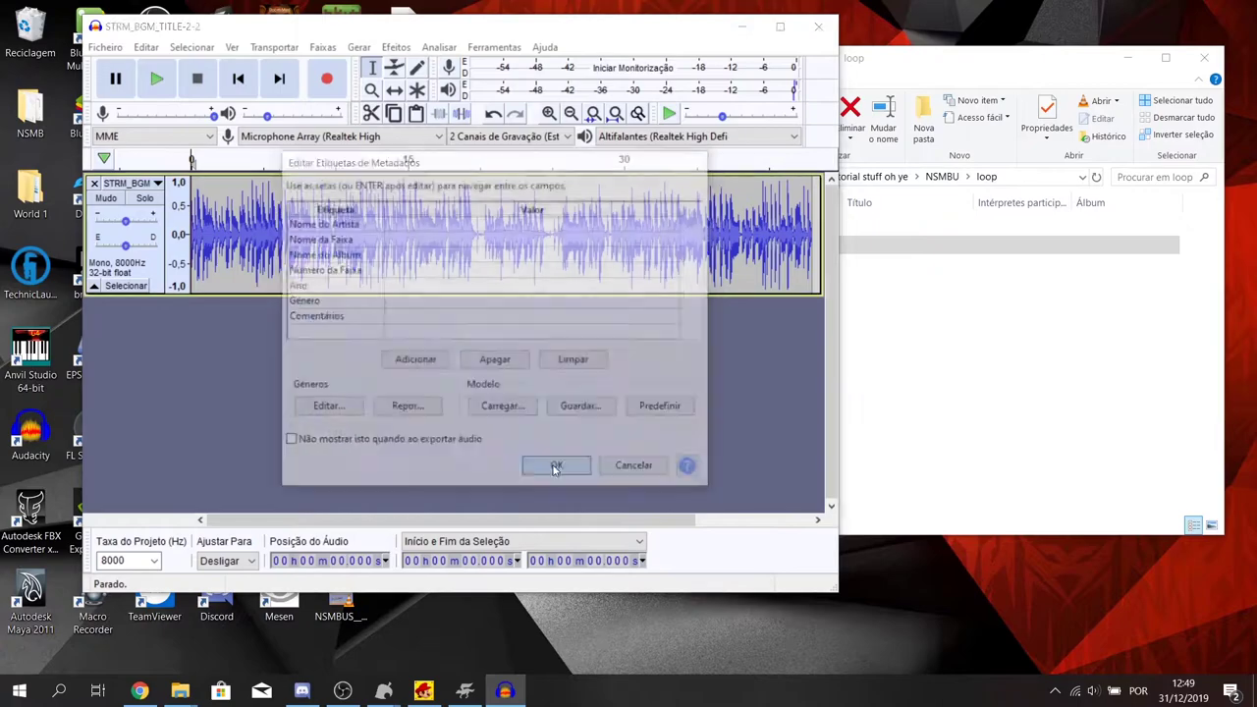
- Remove the last loop track and close Audacity
left_click(94, 183)
left_click(818, 27)
left_click(505, 347)
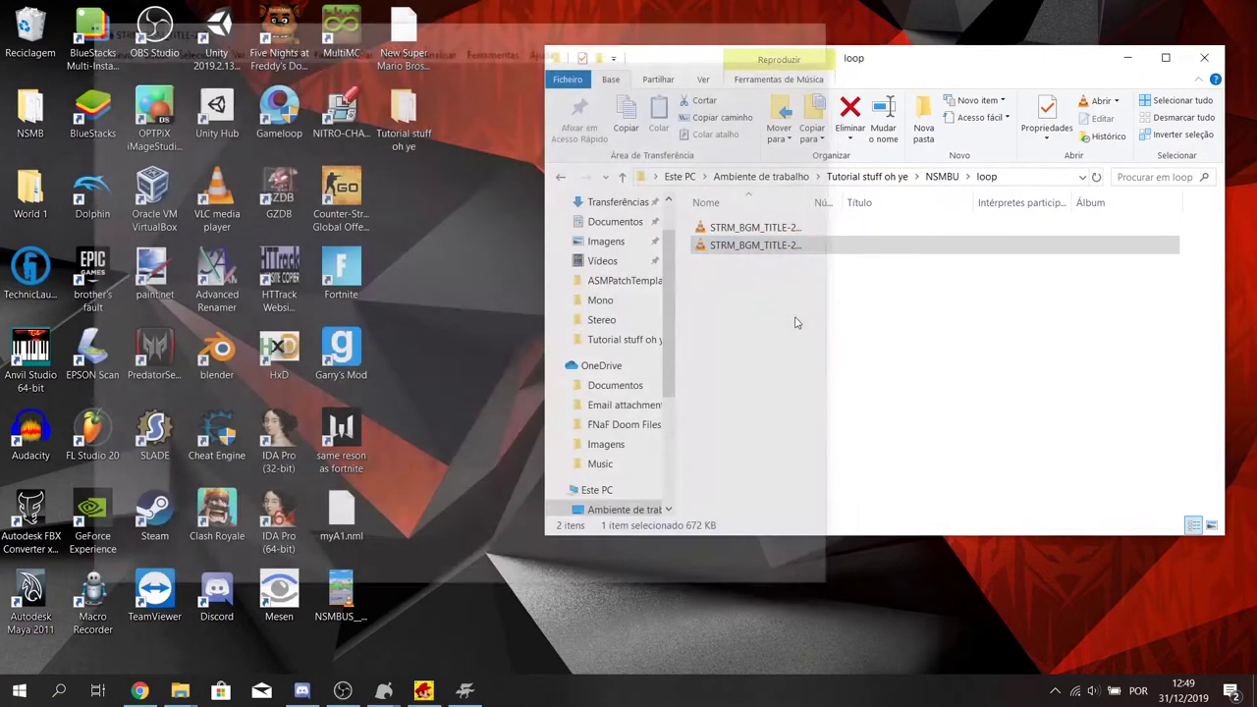
- Play the two re-exported loop WAV files in VLC and close the player
double_click(756, 227)
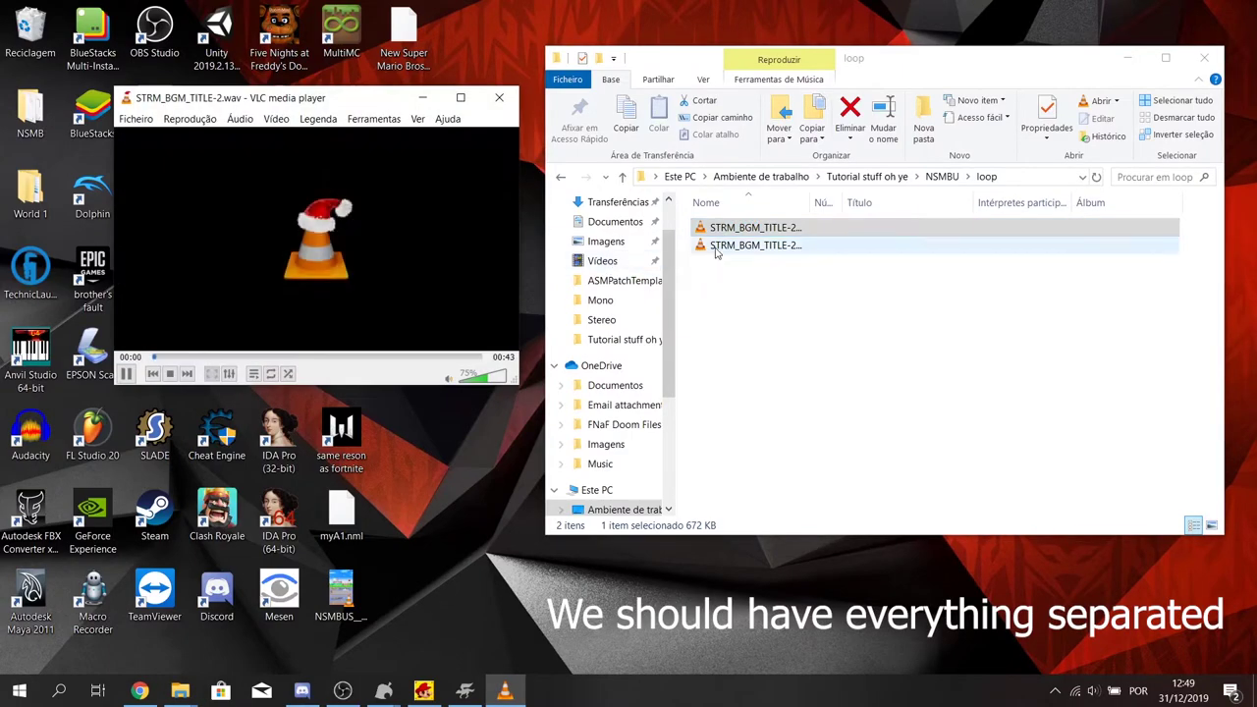
double_click(771, 249)
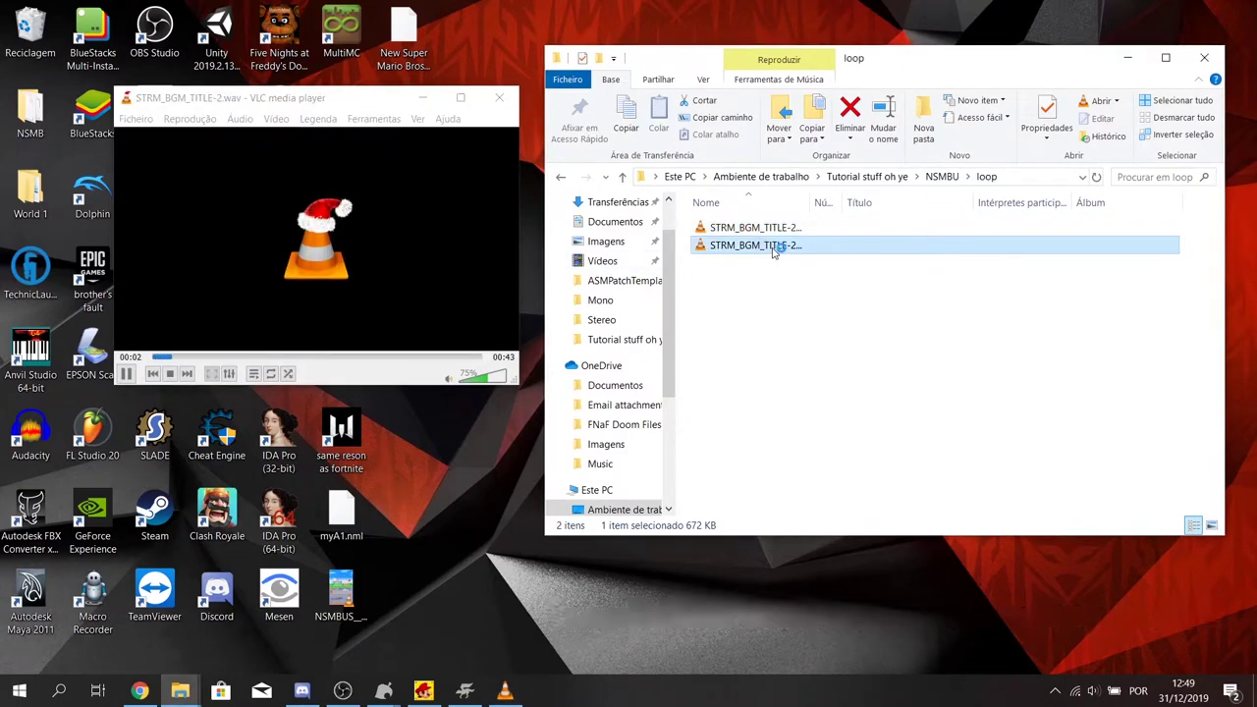
left_click(499, 98)
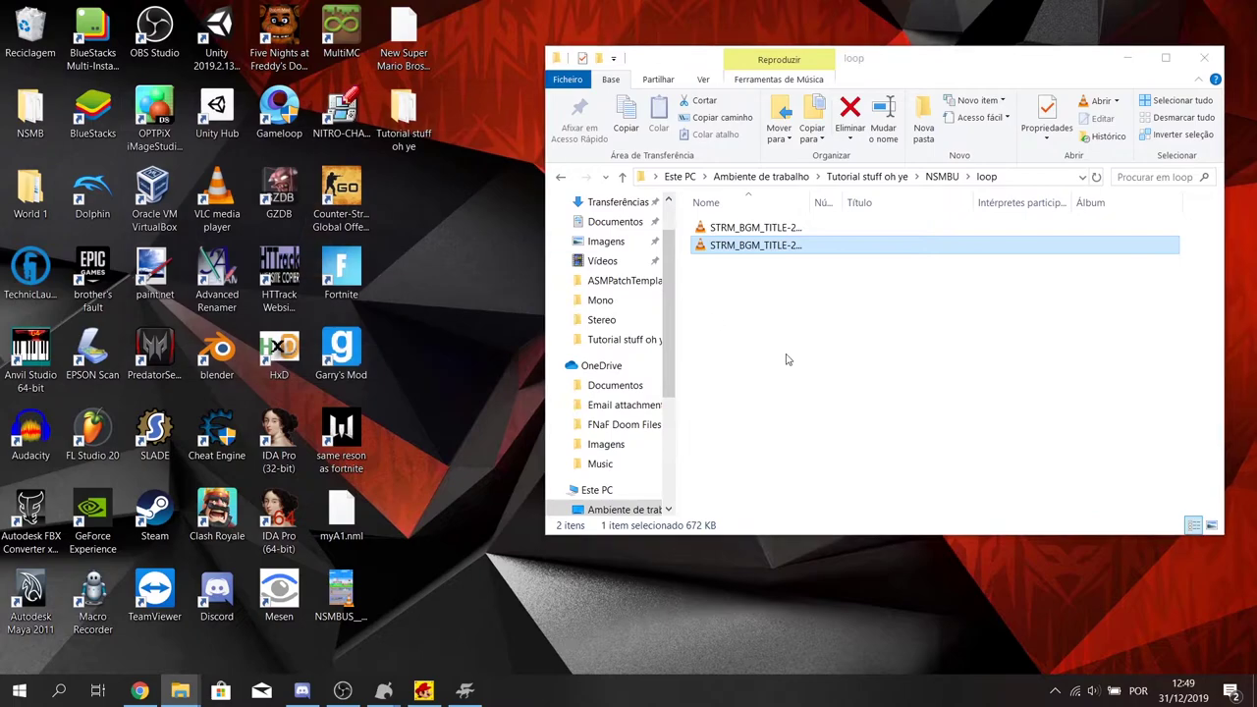
- Go back to the Tutorial stuff oh ye folder and launch Anvil Studio 64-bit
left_click(941, 177)
left_click(884, 175)
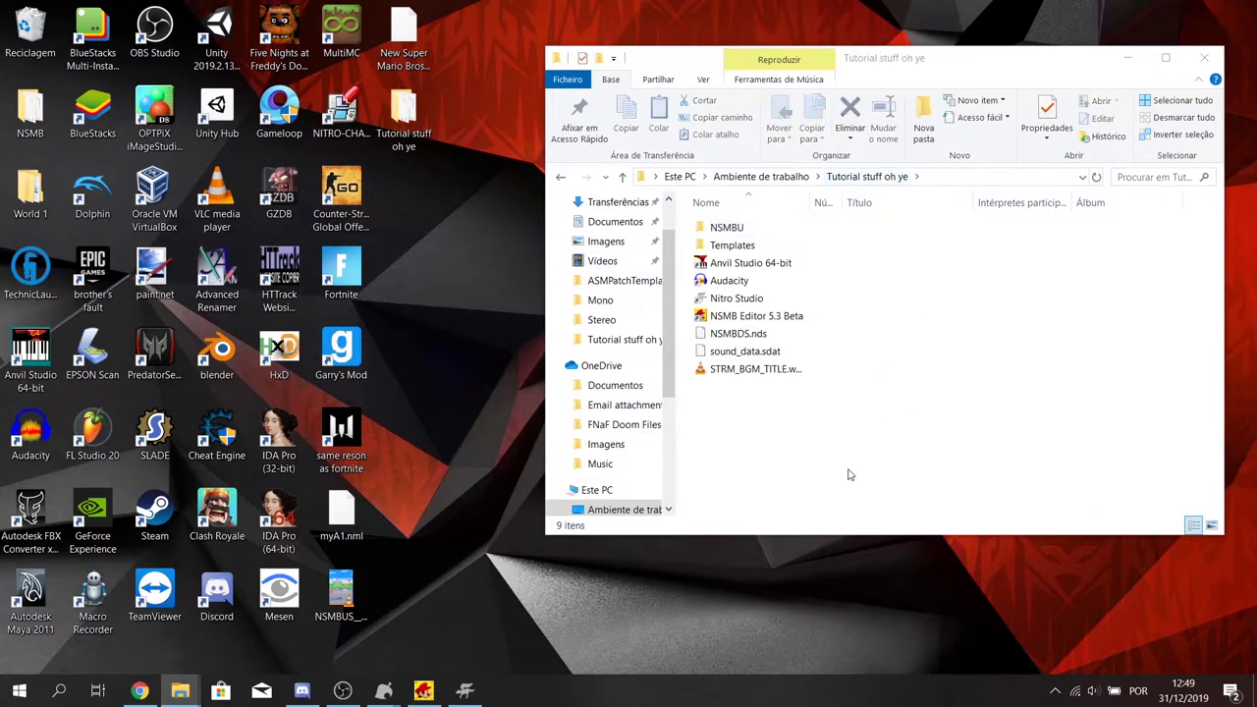
left_click(751, 264)
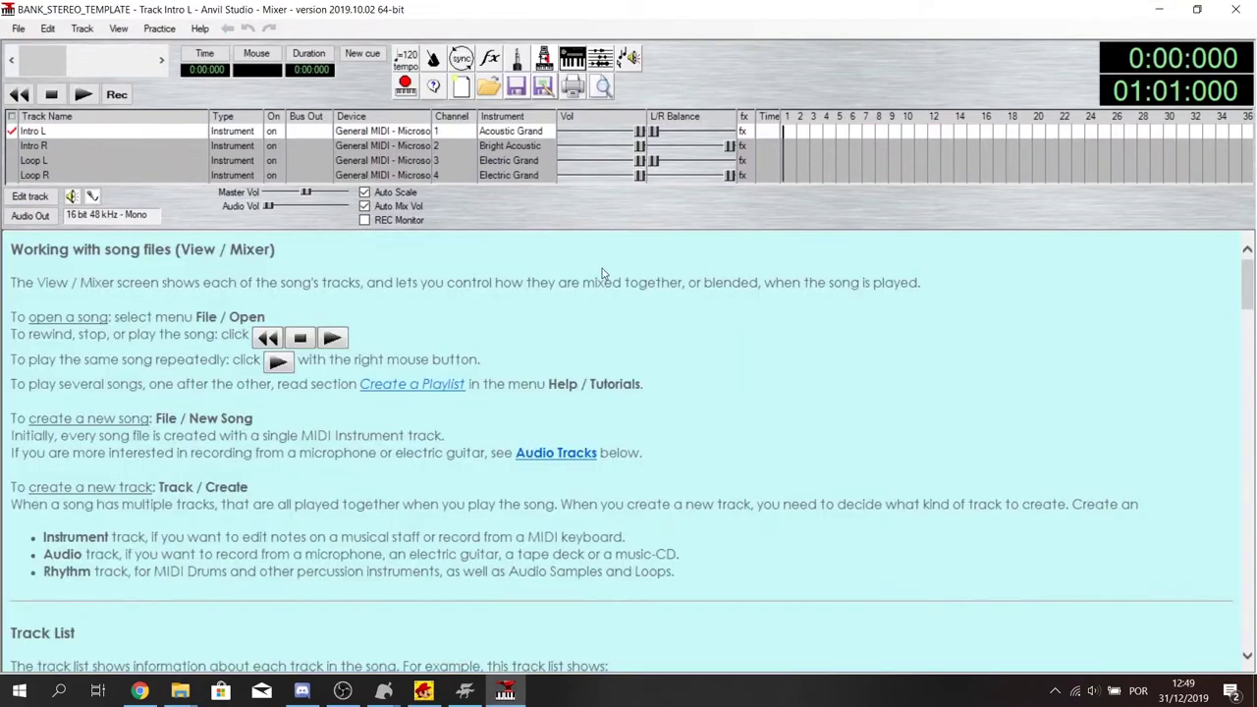
- Open the BANK_STEREO_TEMPLATE song from the Templates\Stereo folder
left_click(18, 28)
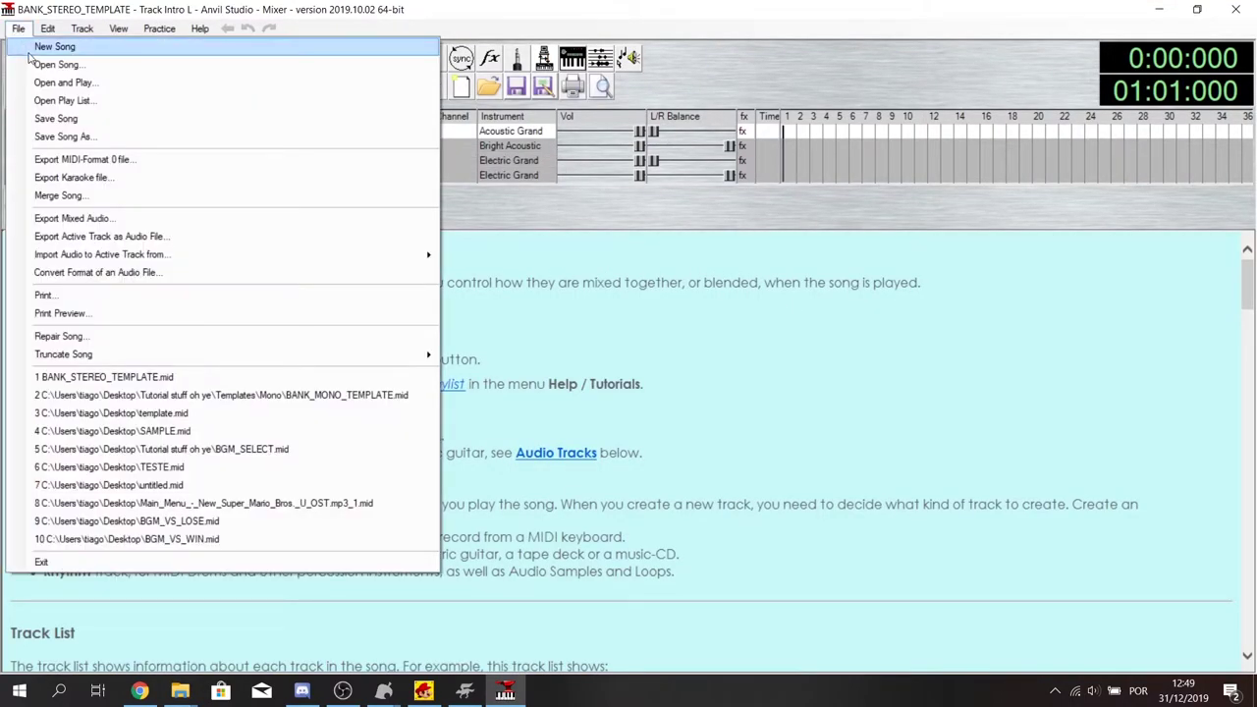
left_click(57, 65)
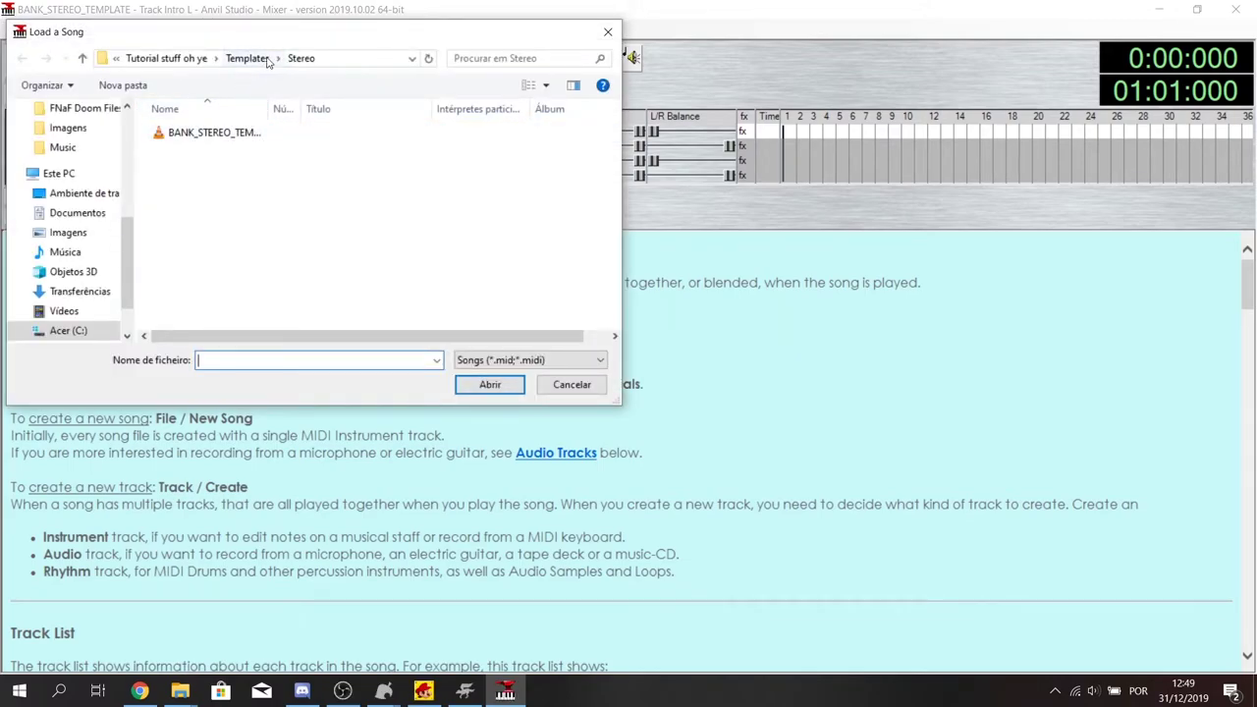
left_click(215, 64)
double_click(230, 150)
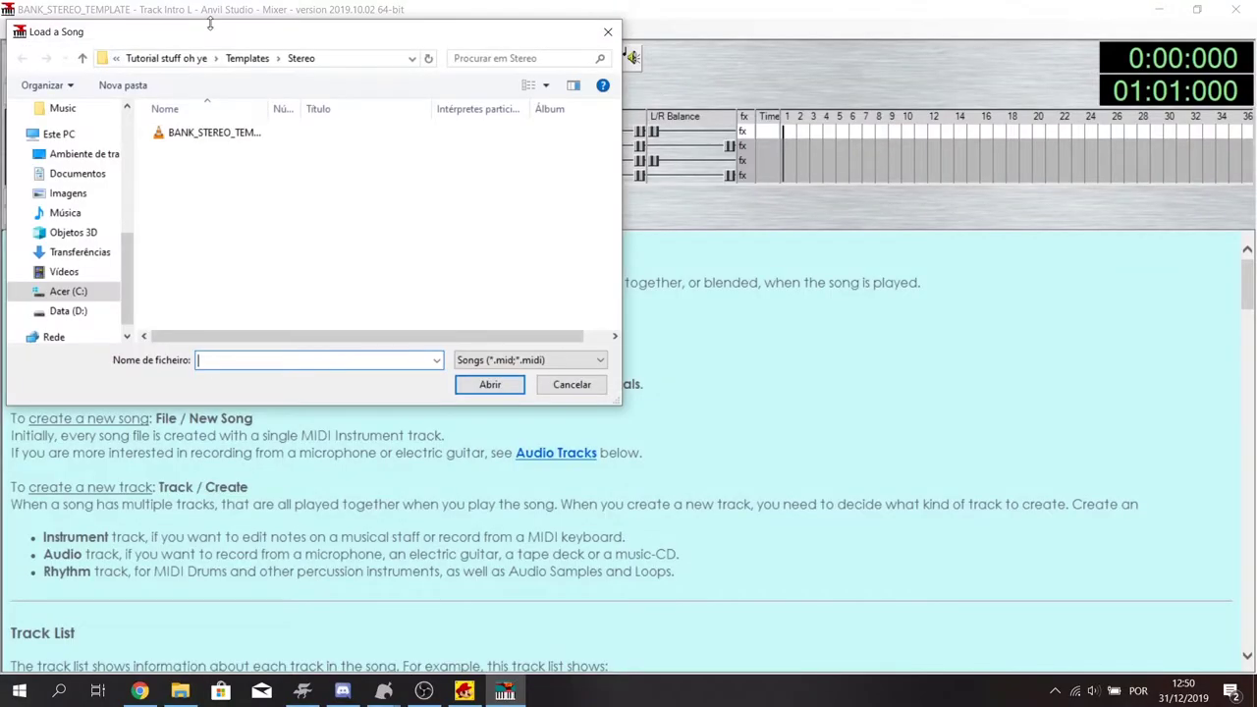
left_click_drag(208, 33, 383, 146)
double_click(412, 238)
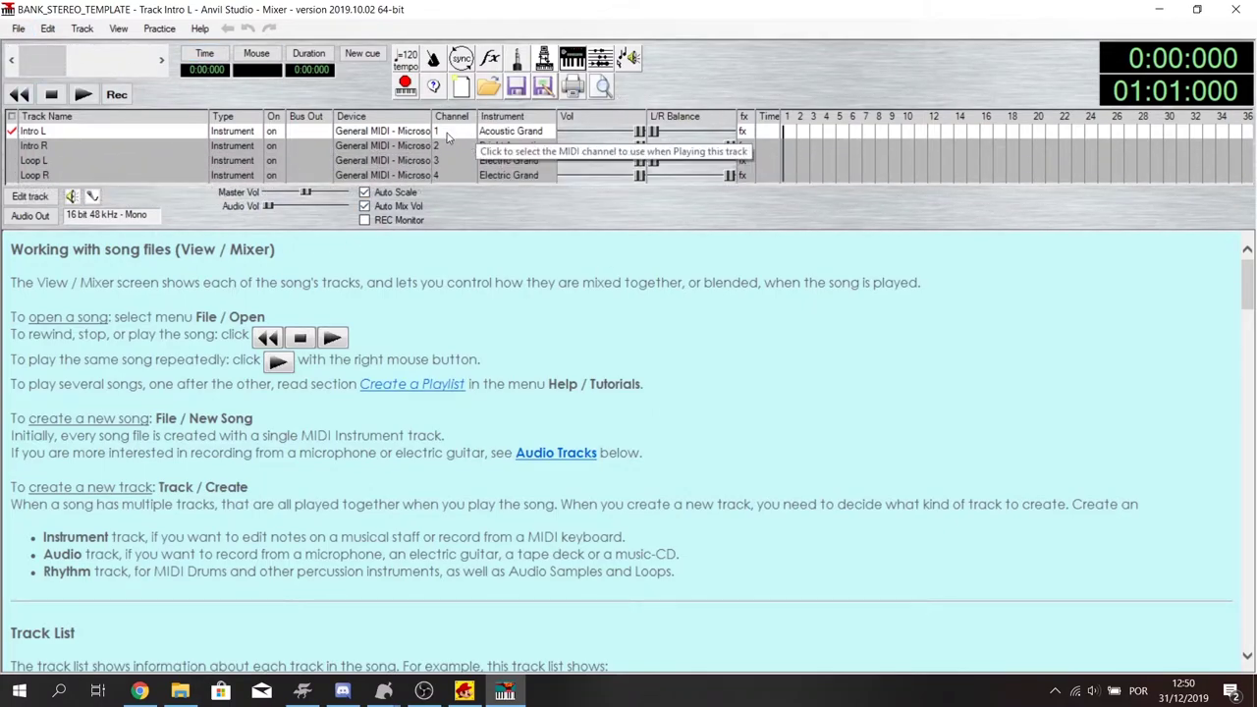
- Show the Intro L track in the Piano Roll Editor
left_click(88, 134)
left_click(177, 211)
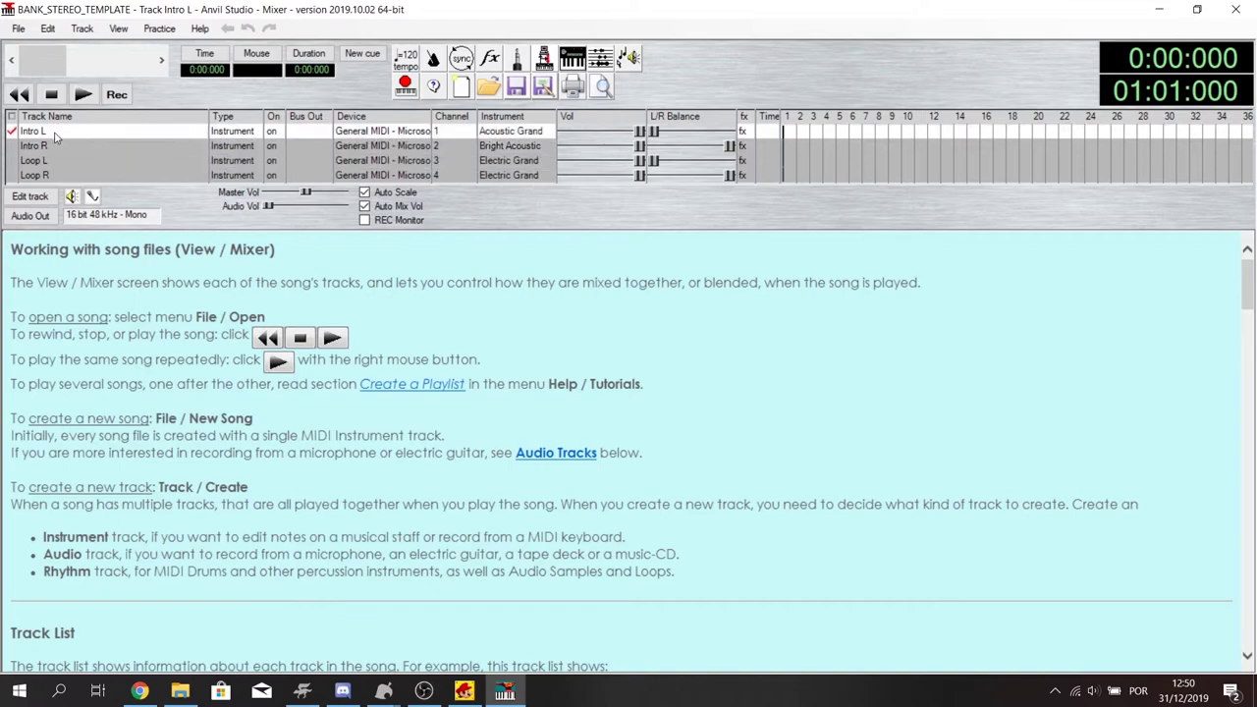
left_click(159, 29)
mouse_move(118, 29)
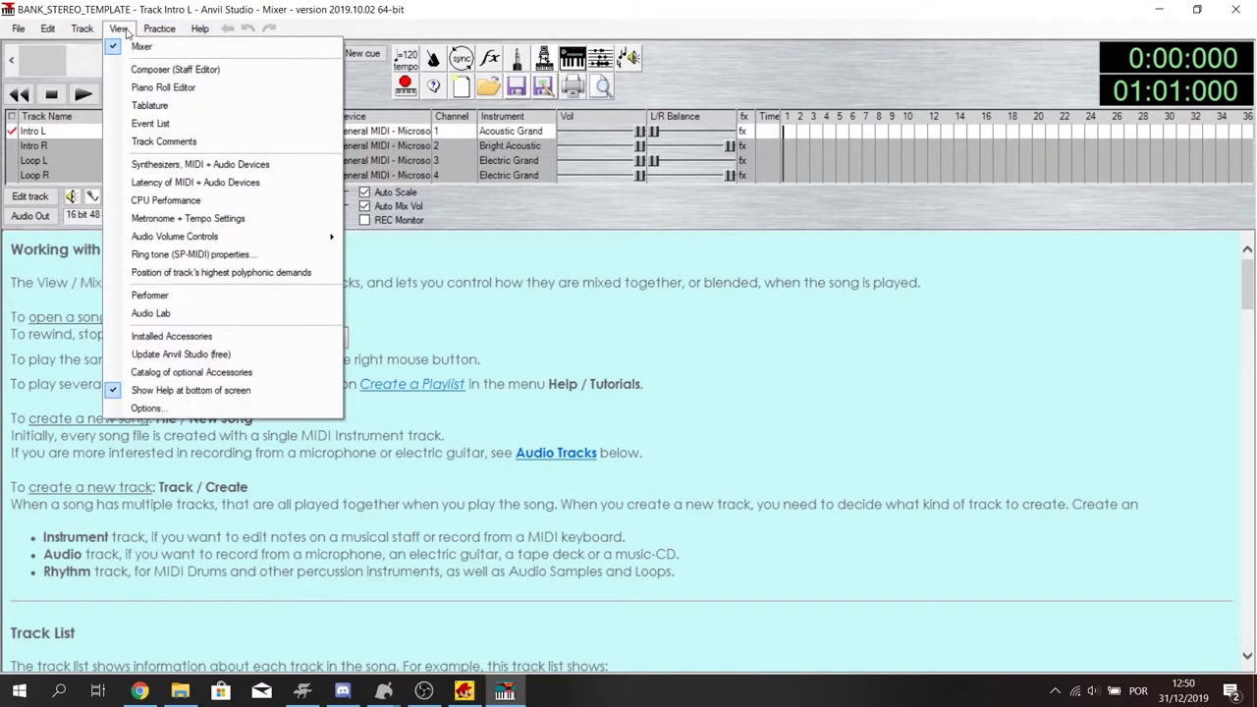
left_click(157, 91)
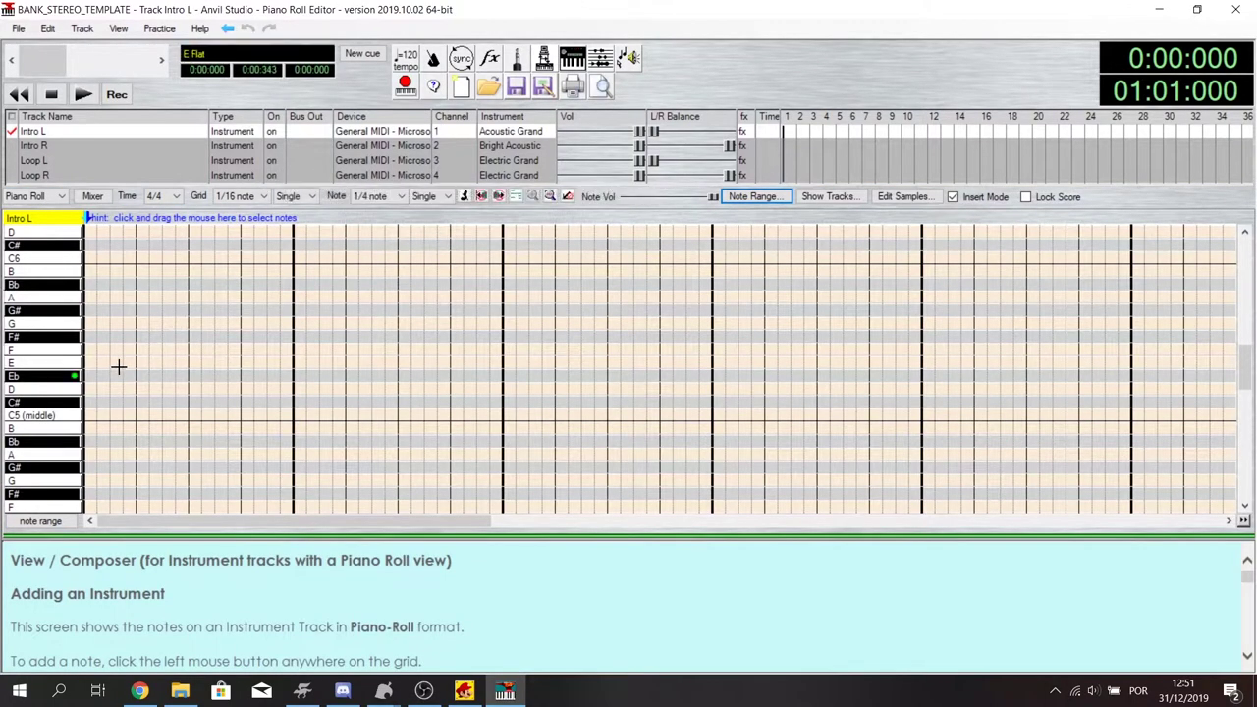
- Add a quarter note at the very start of the Intro L track and set its pitch to E 5 (midi 64)
left_click(87, 337)
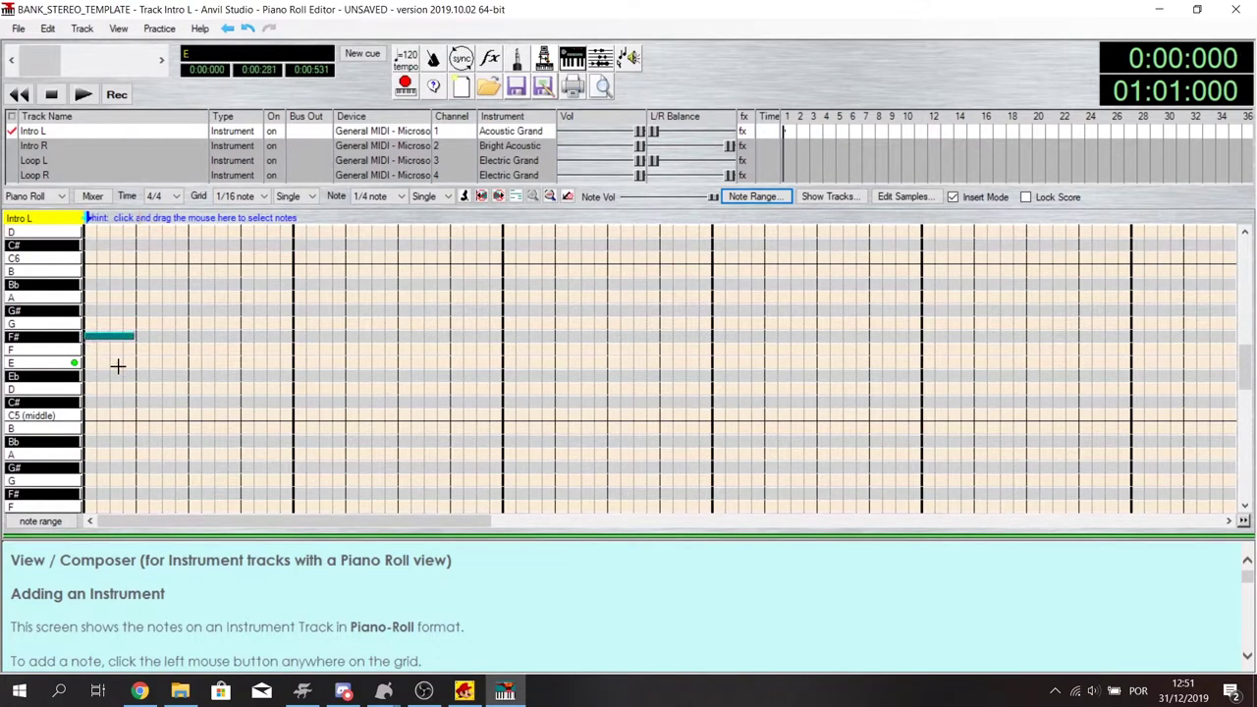
left_click(87, 337)
right_click(114, 336)
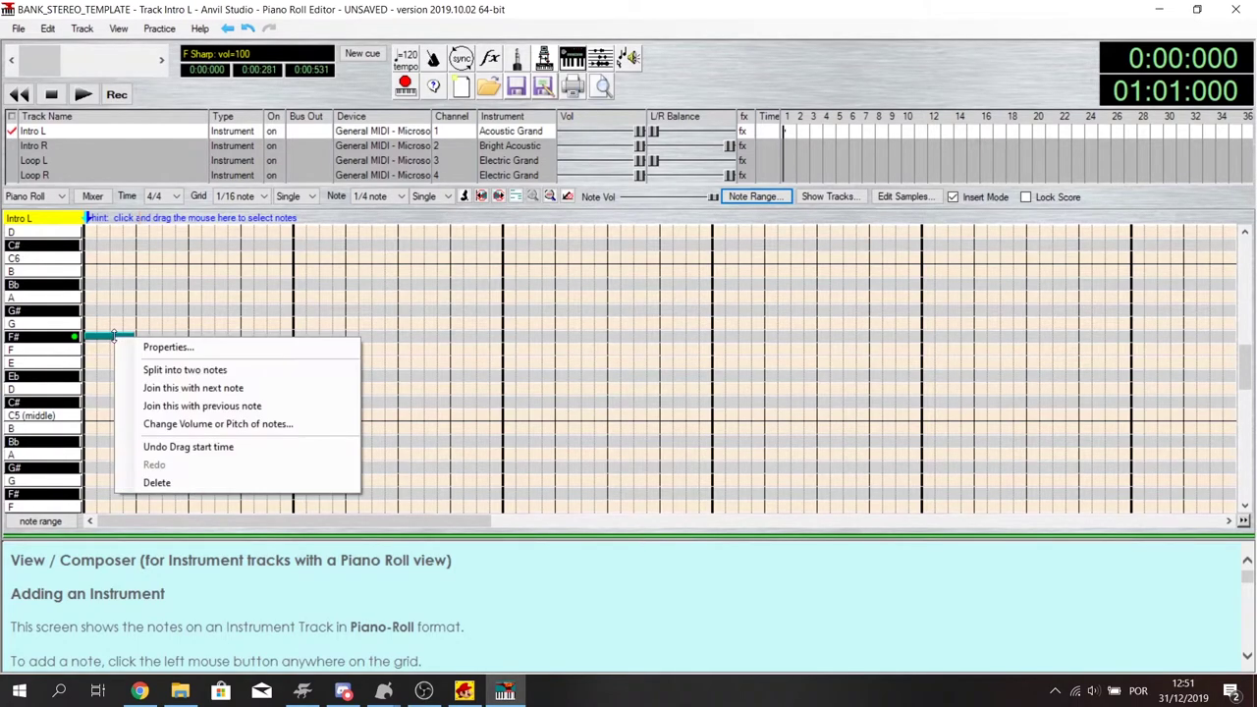
left_click(168, 347)
left_click(572, 285)
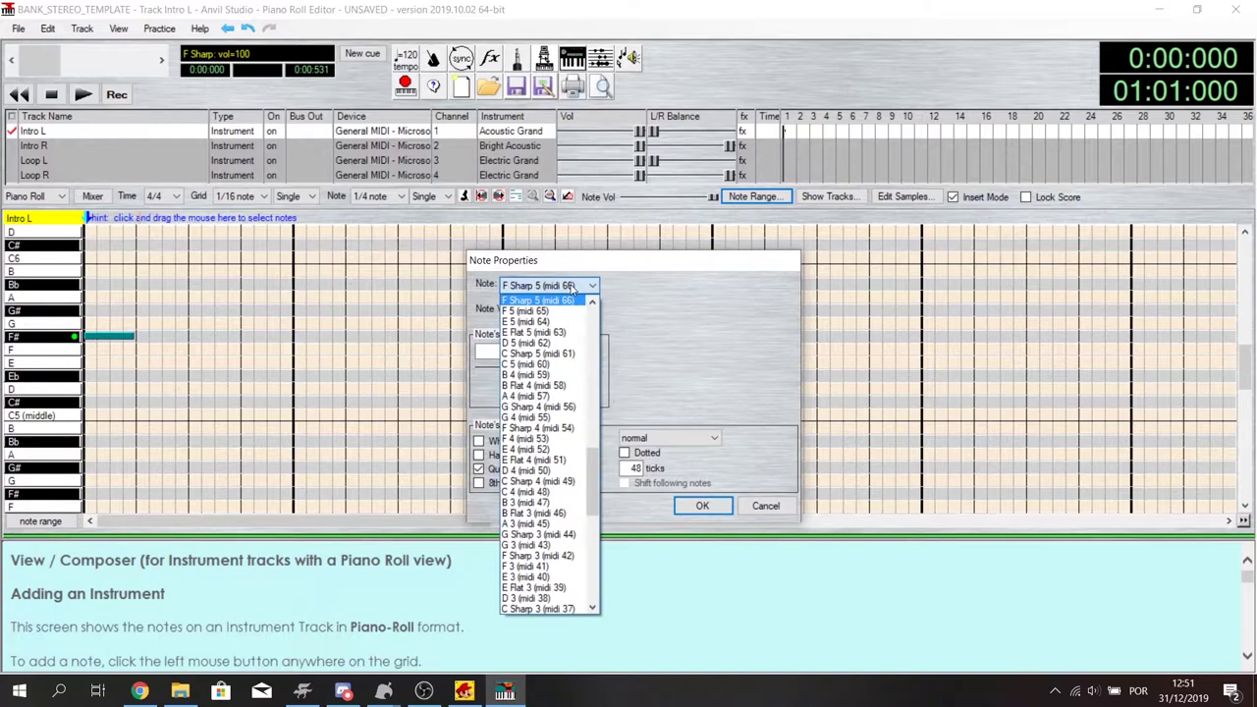
left_click(592, 302)
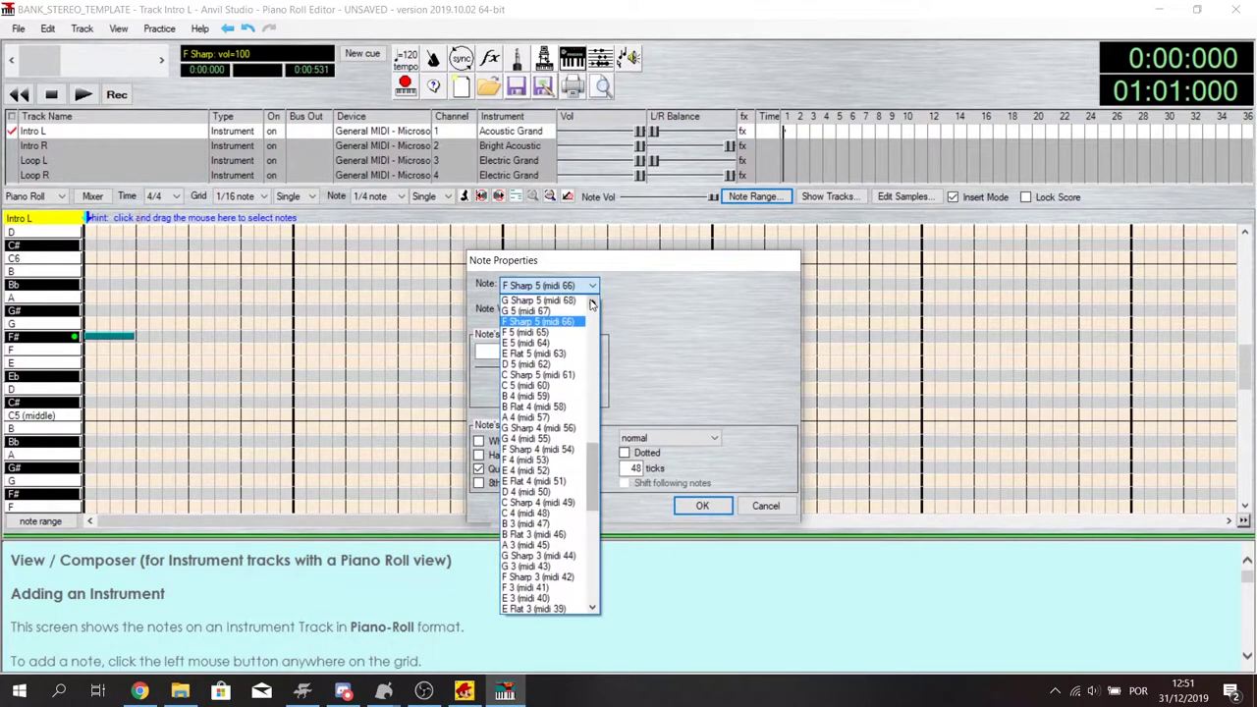
left_click(570, 343)
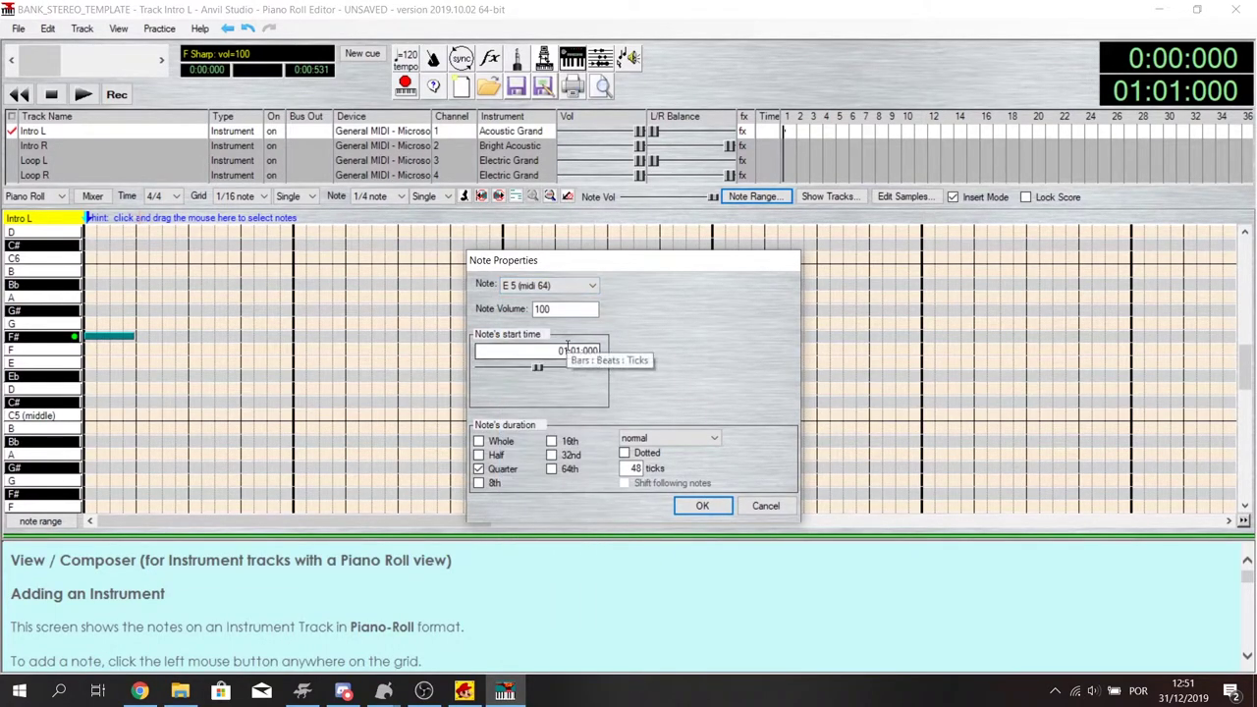
left_click(704, 506)
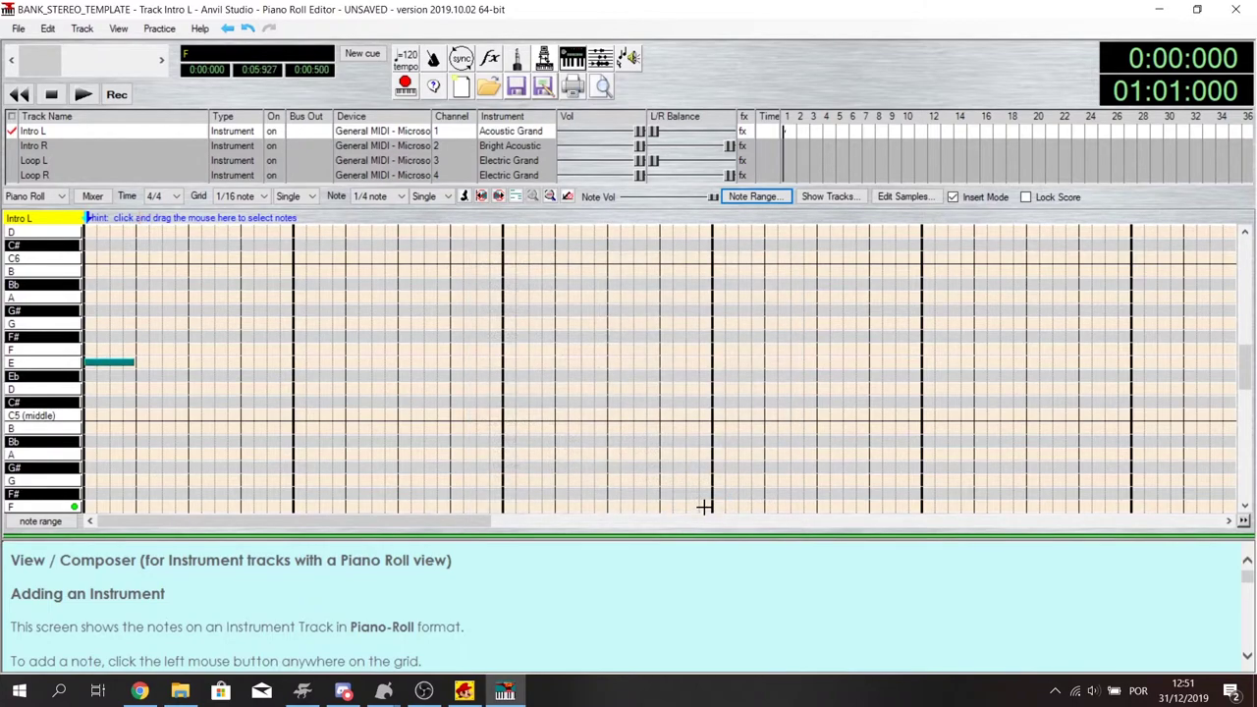
scroll(197, 324, "down", 1)
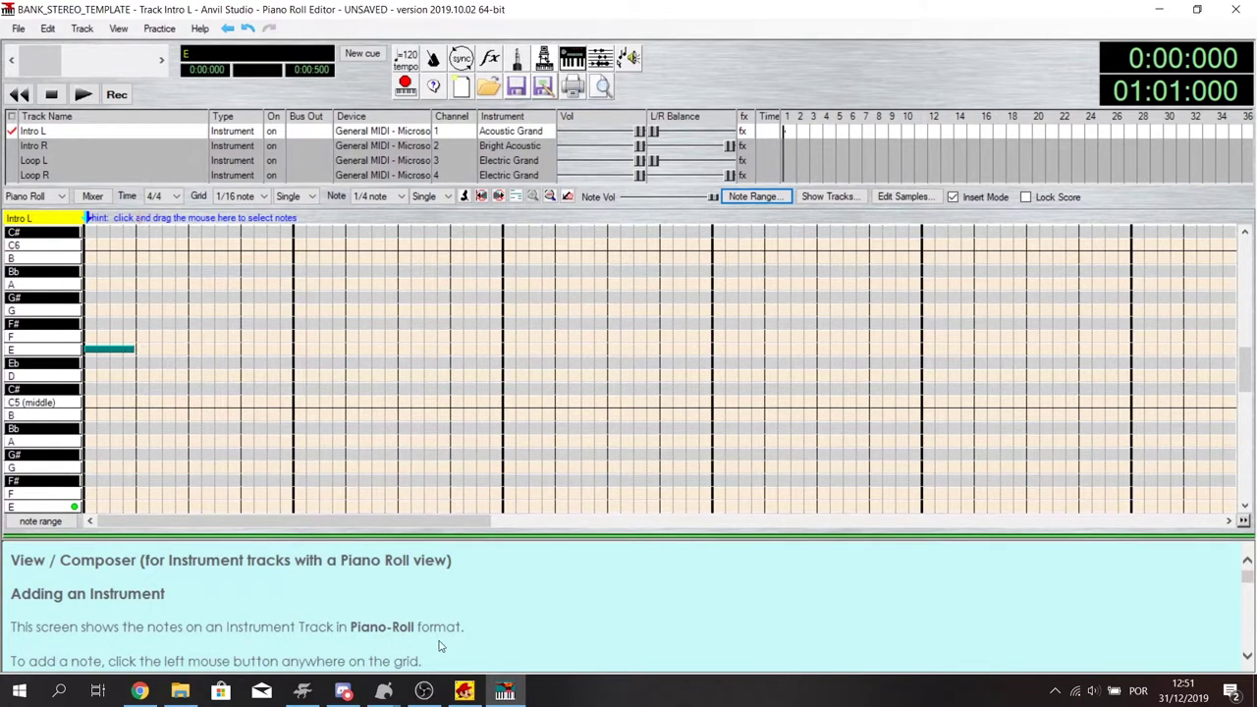
- Minimize Anvil Studio and select STRM_BGM_TITLE.wav in the NSMBU\intro folder
left_click(1158, 9)
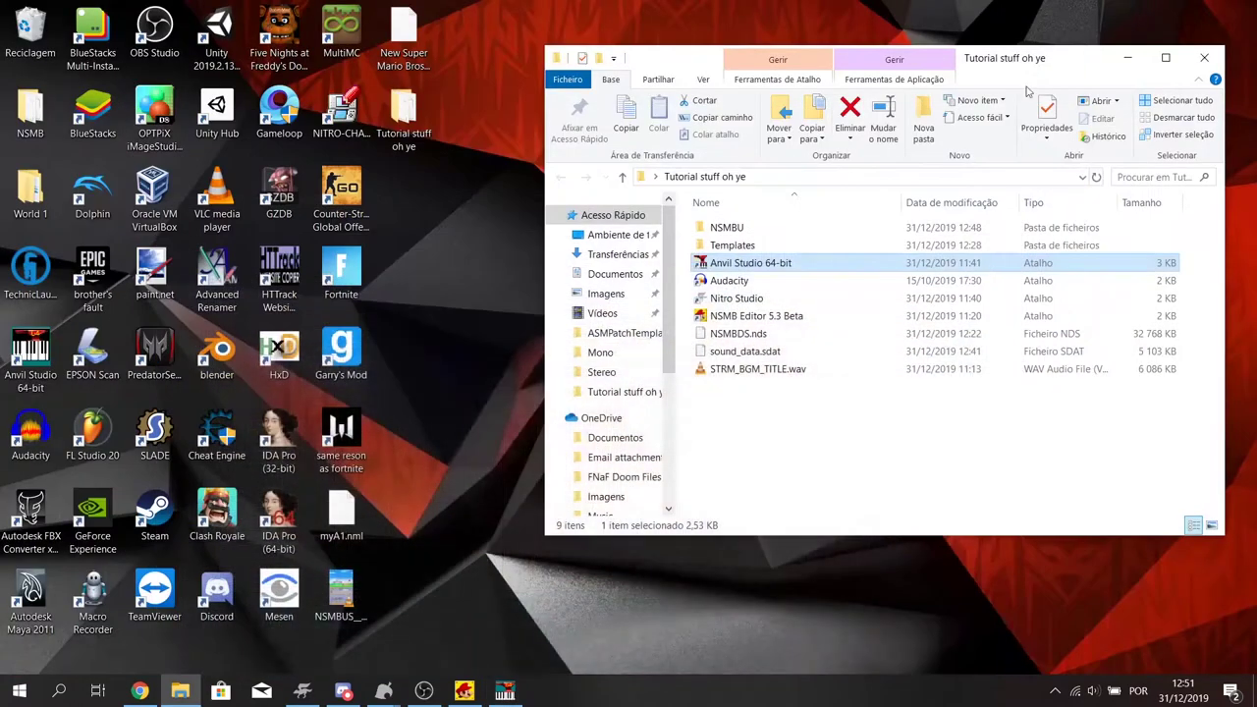
double_click(755, 232)
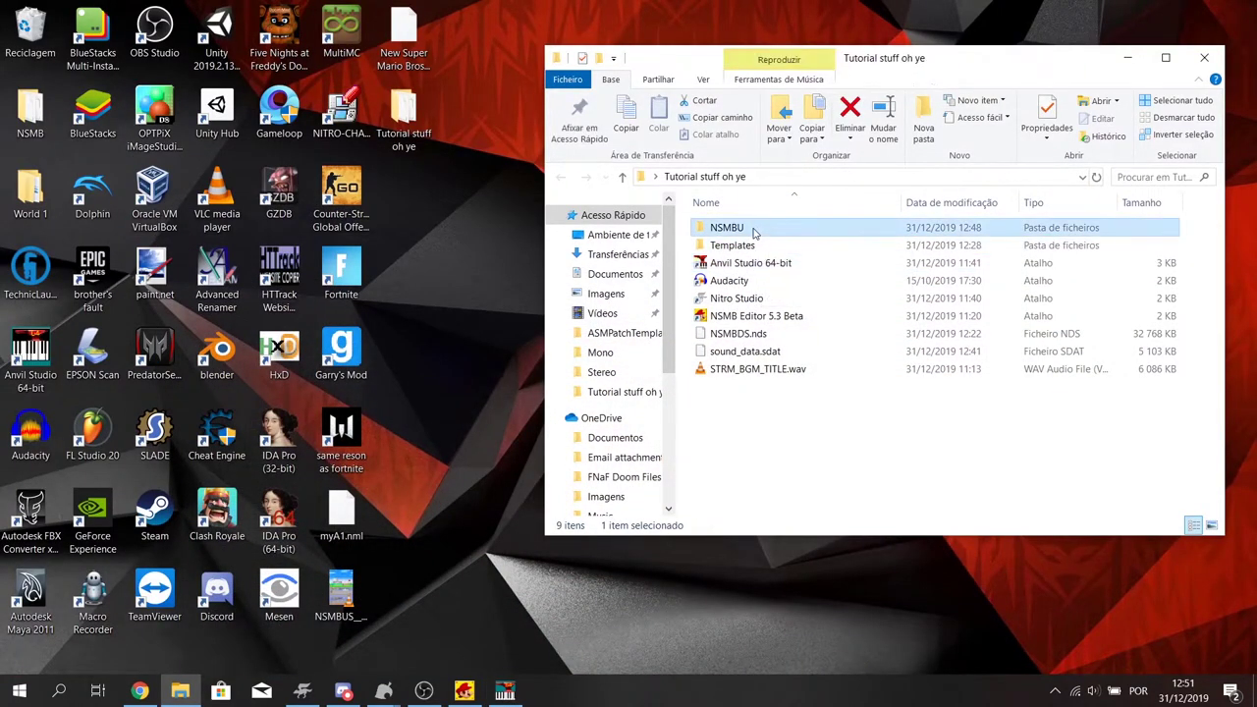
left_click(725, 232)
double_click(725, 232)
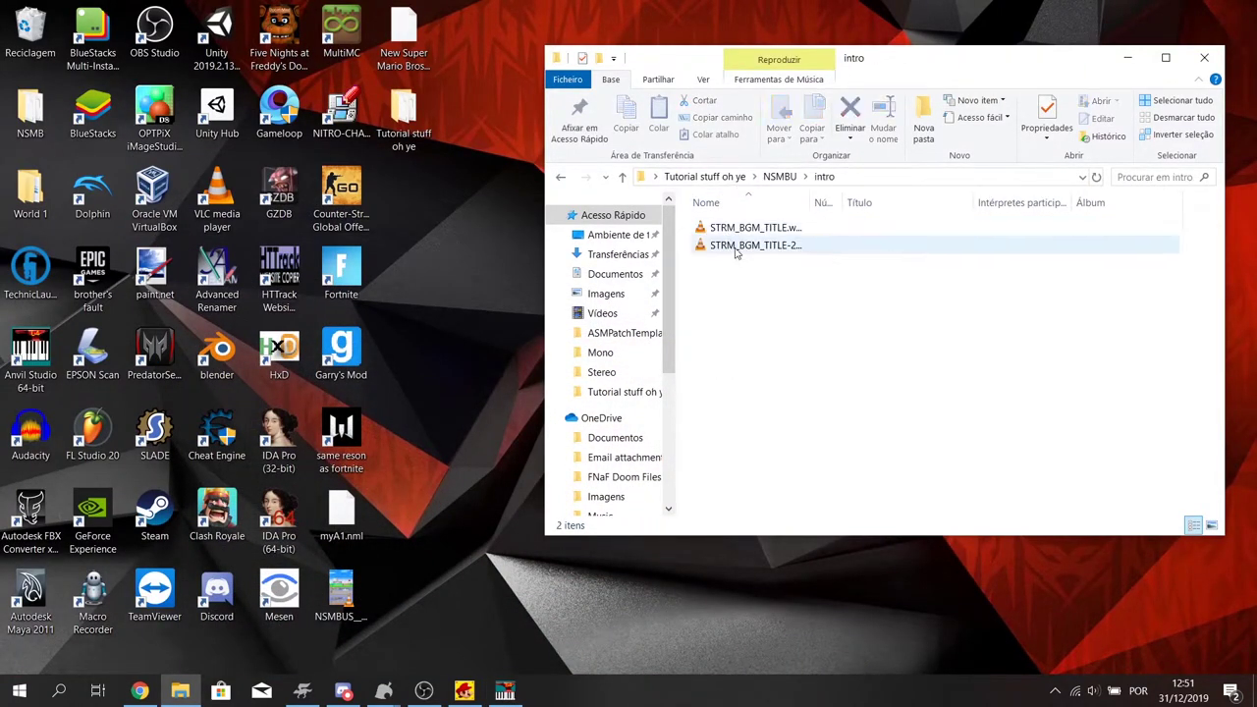
left_click(751, 230)
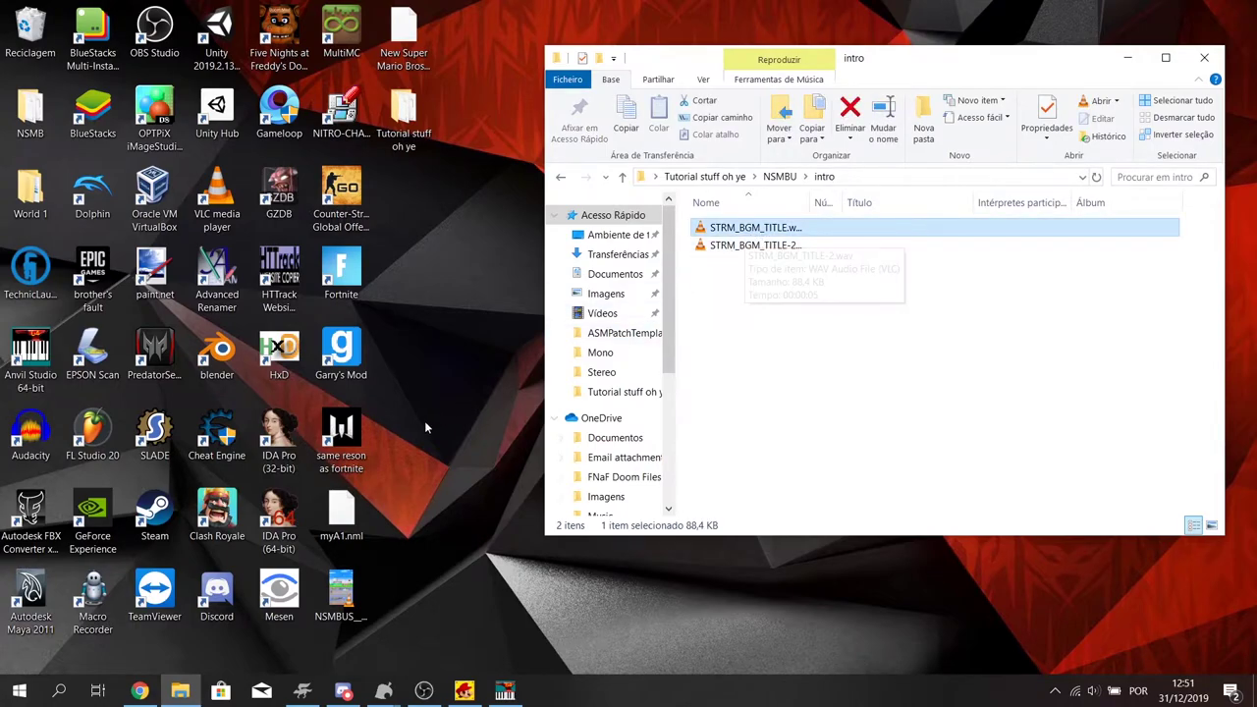
- Launch Audacity and import the intro STRM_BGM_TITLE.wav, making a copy of the file before editing
double_click(29, 437)
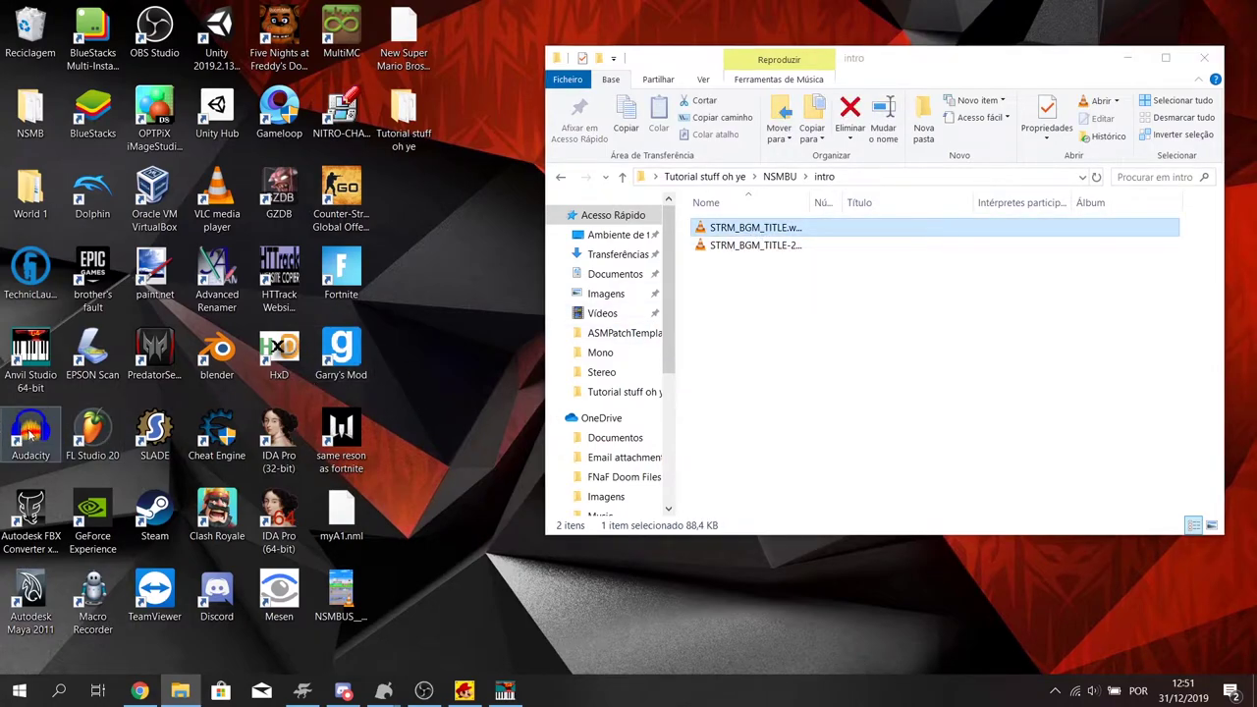
left_click_drag(791, 233, 791, 245)
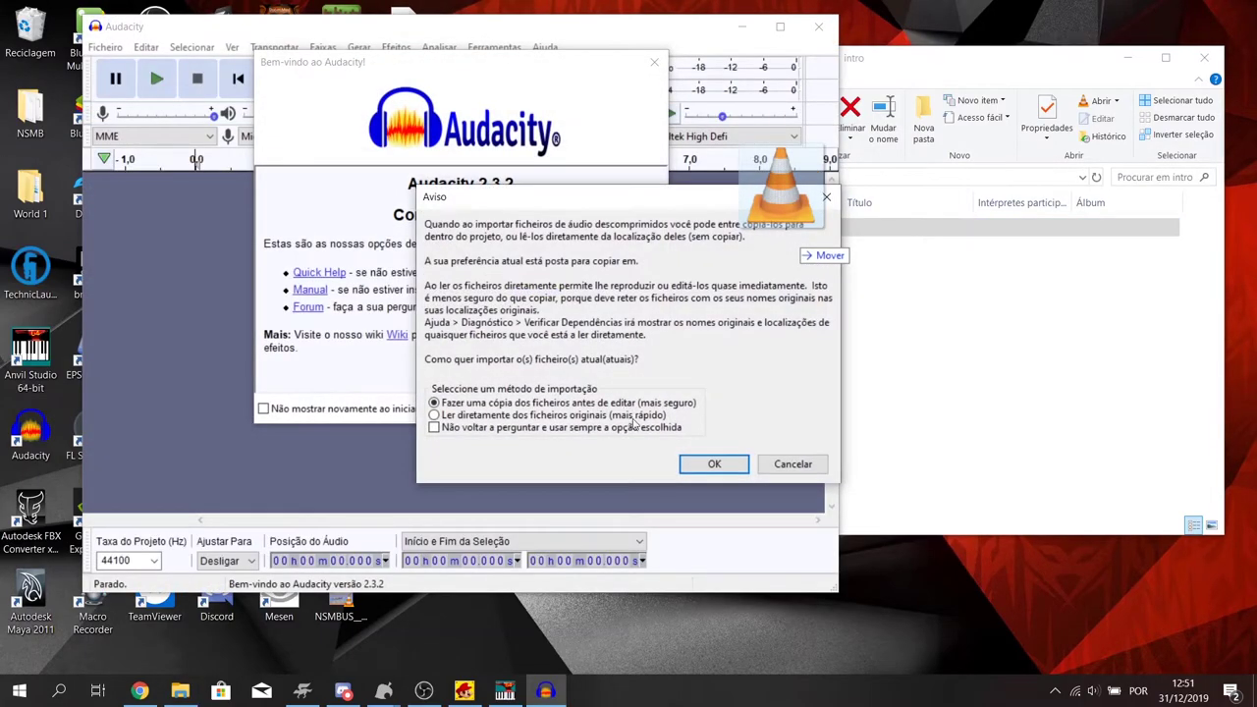
left_click(716, 463)
left_click(628, 409)
scroll(649, 453, "right", 3)
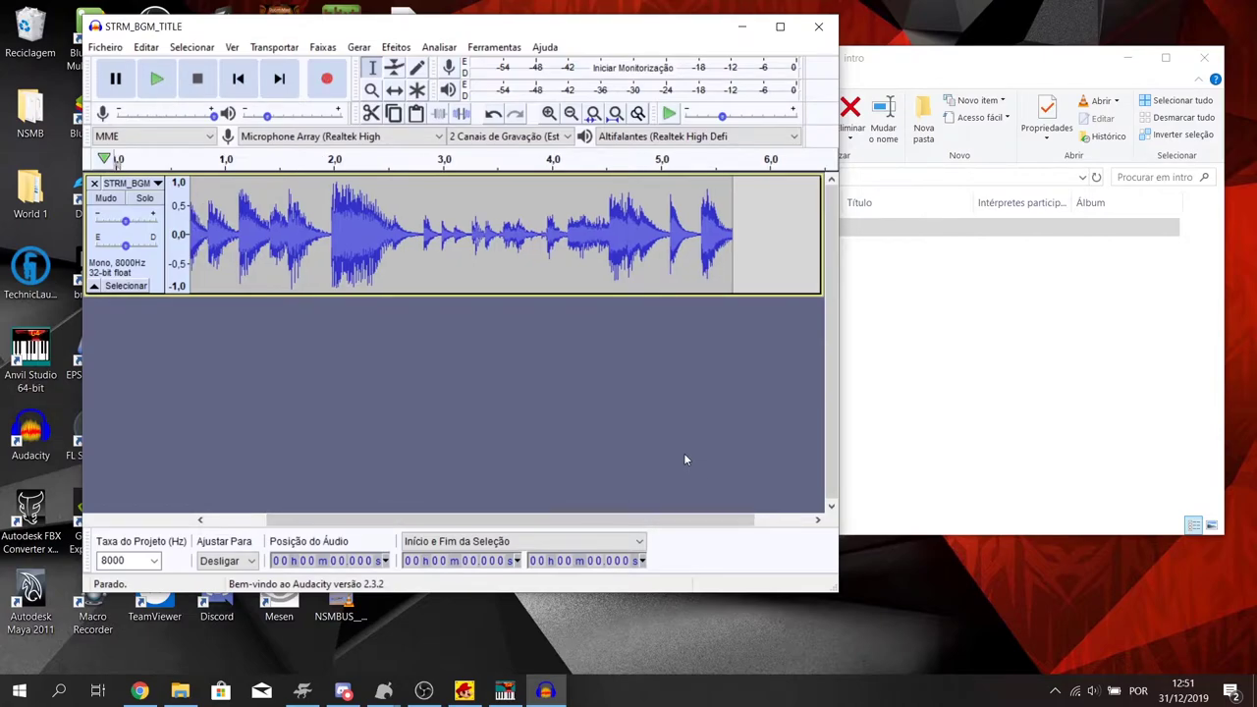
- Select the entire intro audio and read the selection's end time in seconds and milliseconds
key("ctrl+a")
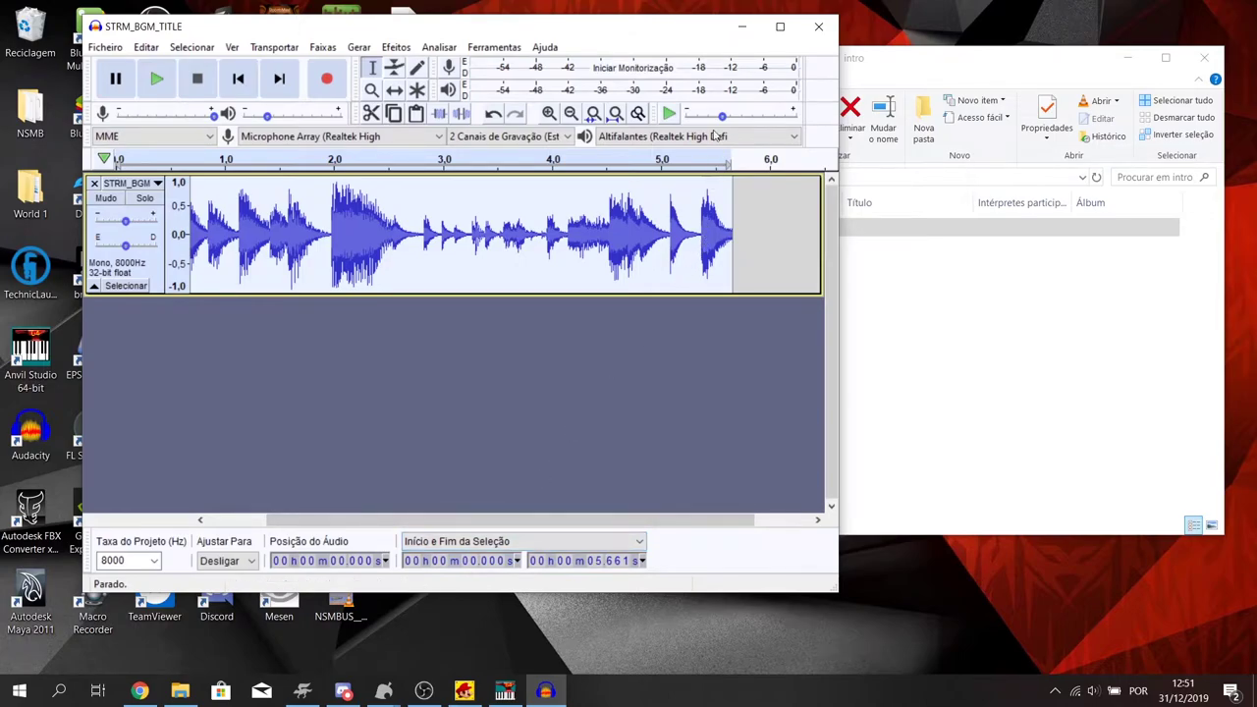
left_click_drag(650, 35, 635, 40)
left_click(453, 356)
key("ctrl+a")
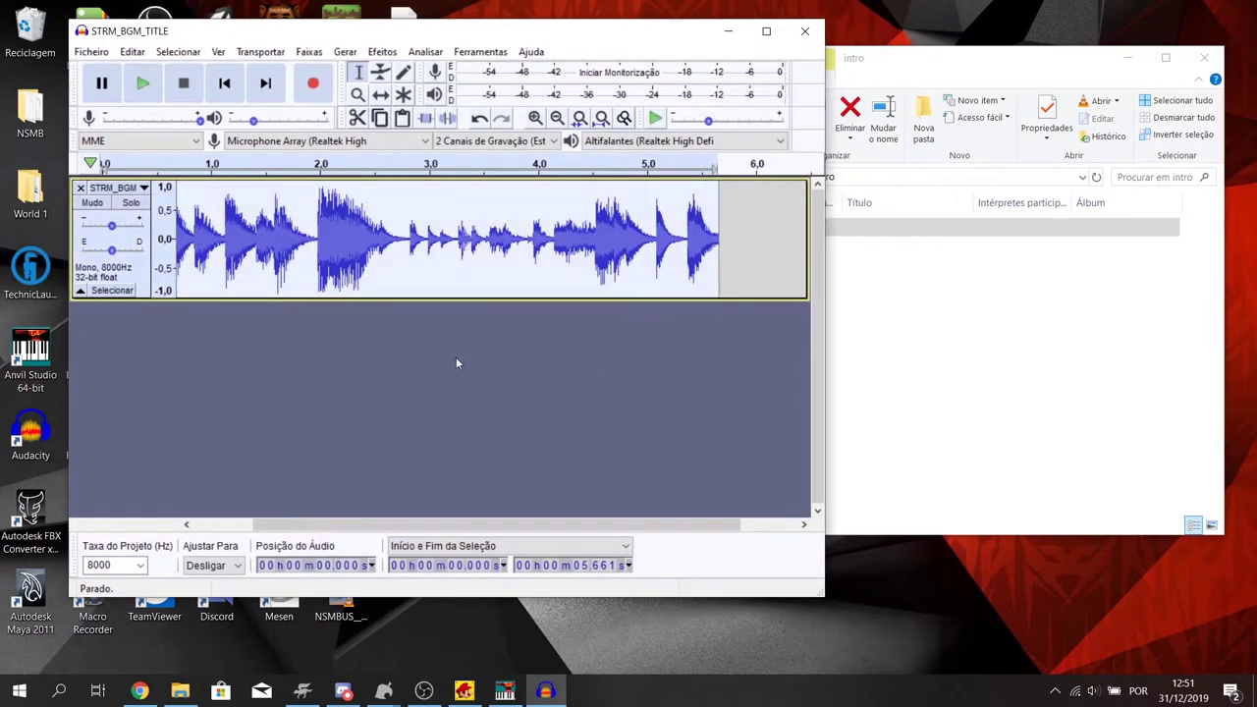
left_click(587, 568)
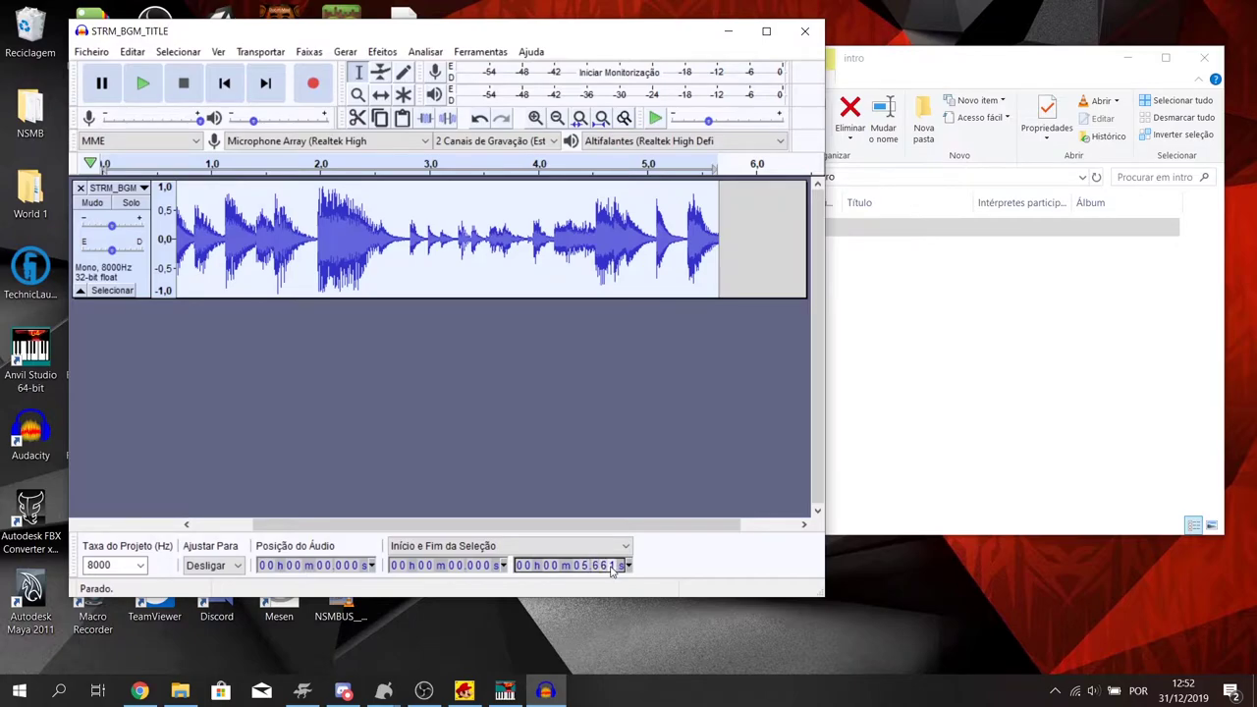
- Switch to Chrome and examine both factors of the 43,019 * 96,30 calculation, comparing them with the intro's end time in Audacity
left_click(157, 689)
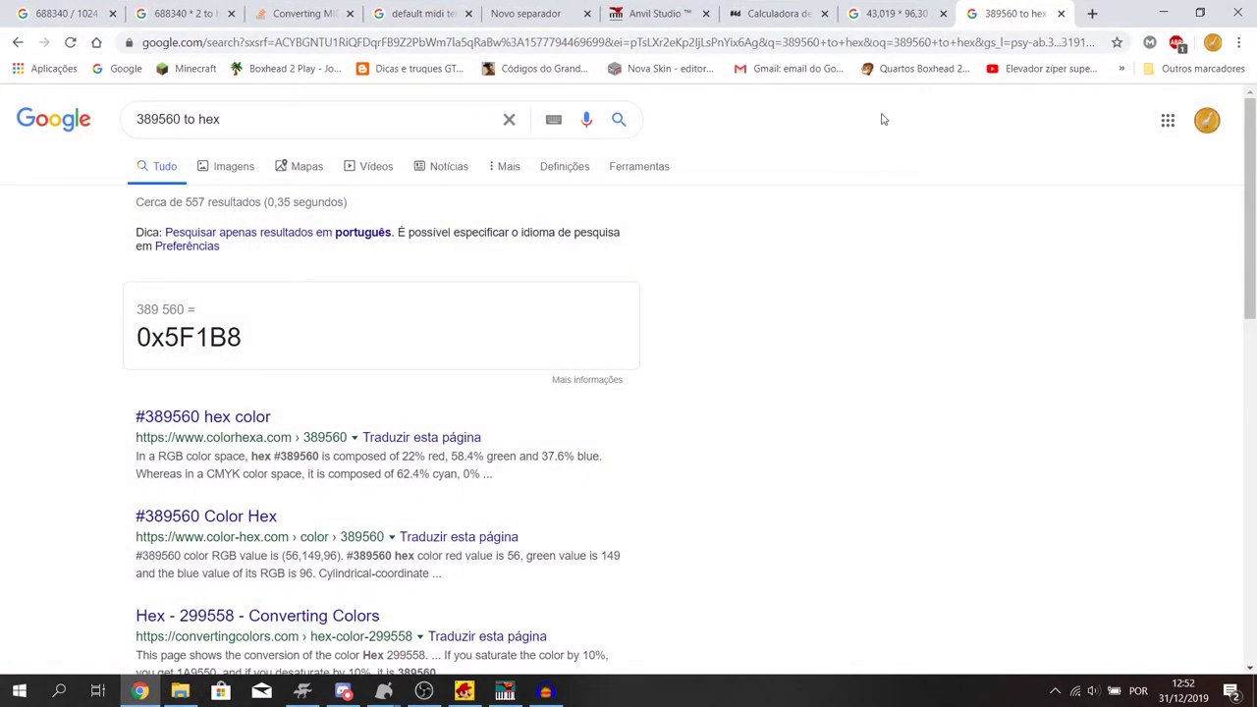
left_click(889, 14)
left_click_drag(176, 119, 136, 119)
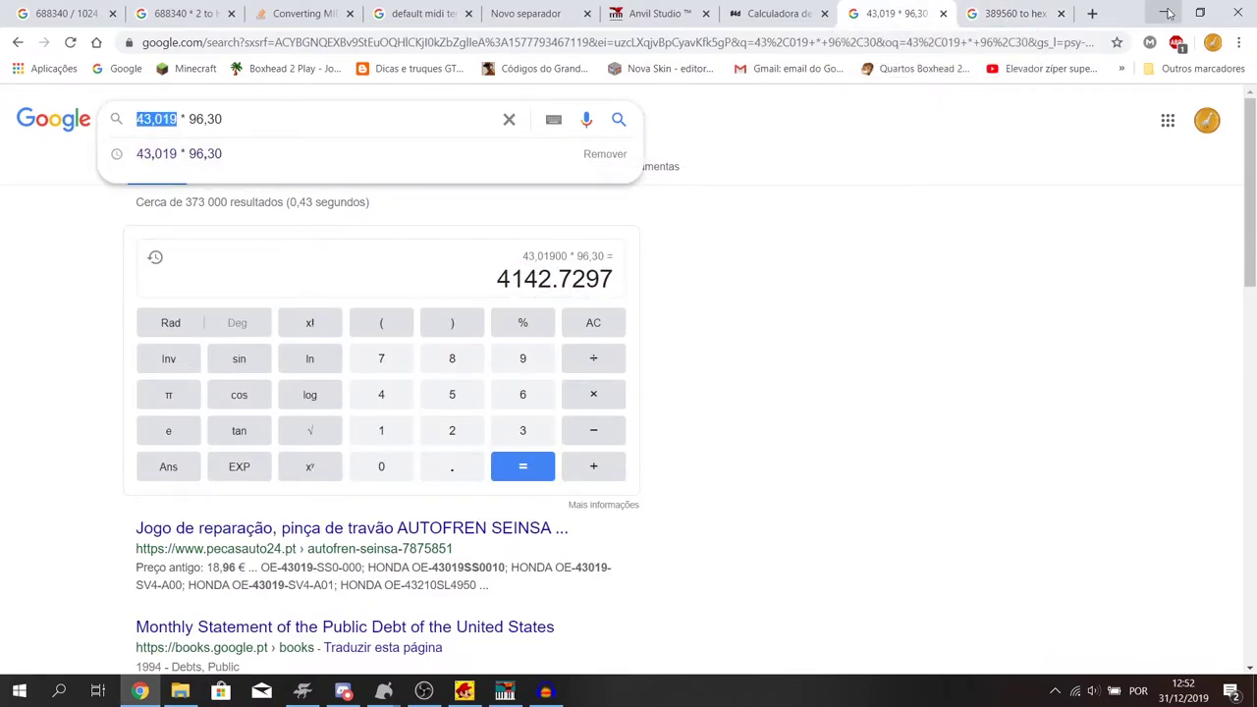
left_click(170, 124)
left_click_drag(176, 118, 137, 119)
left_click(162, 119)
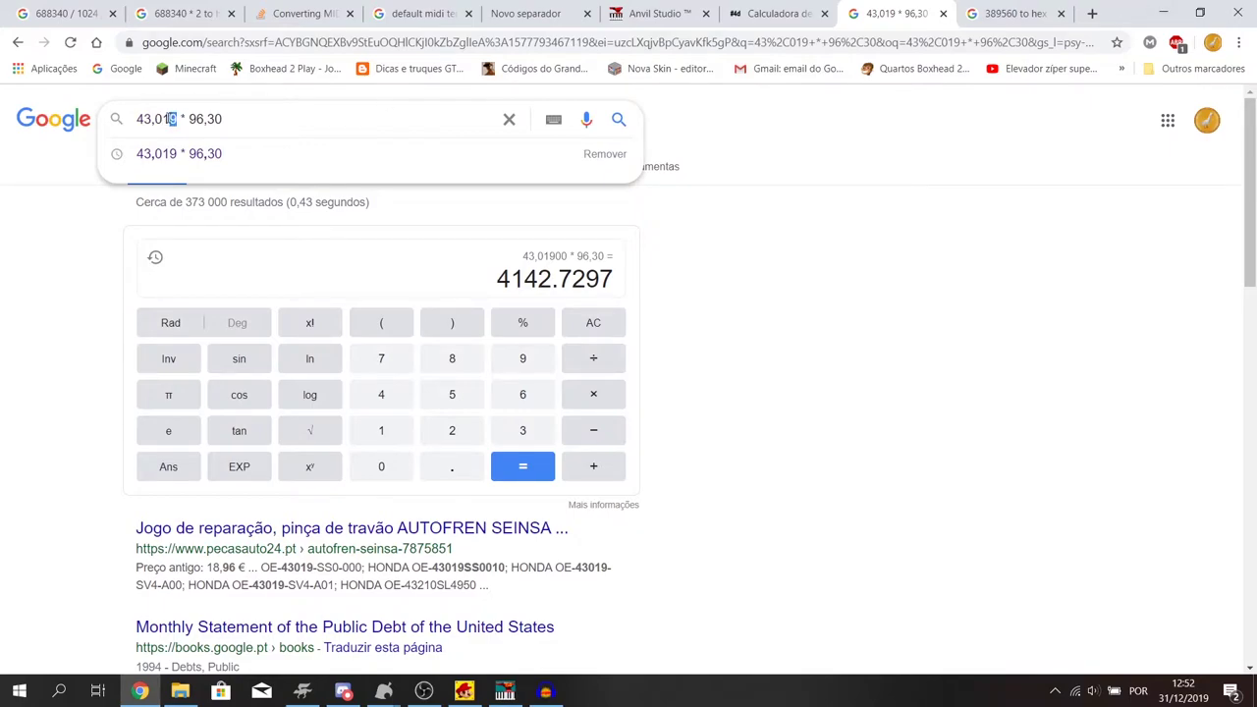
left_click(153, 119)
left_click_drag(153, 119, 266, 119)
left_click(295, 118)
left_click_drag(191, 119, 268, 119)
left_click(264, 116)
left_click(265, 117)
left_click(307, 123)
left_click(1163, 12)
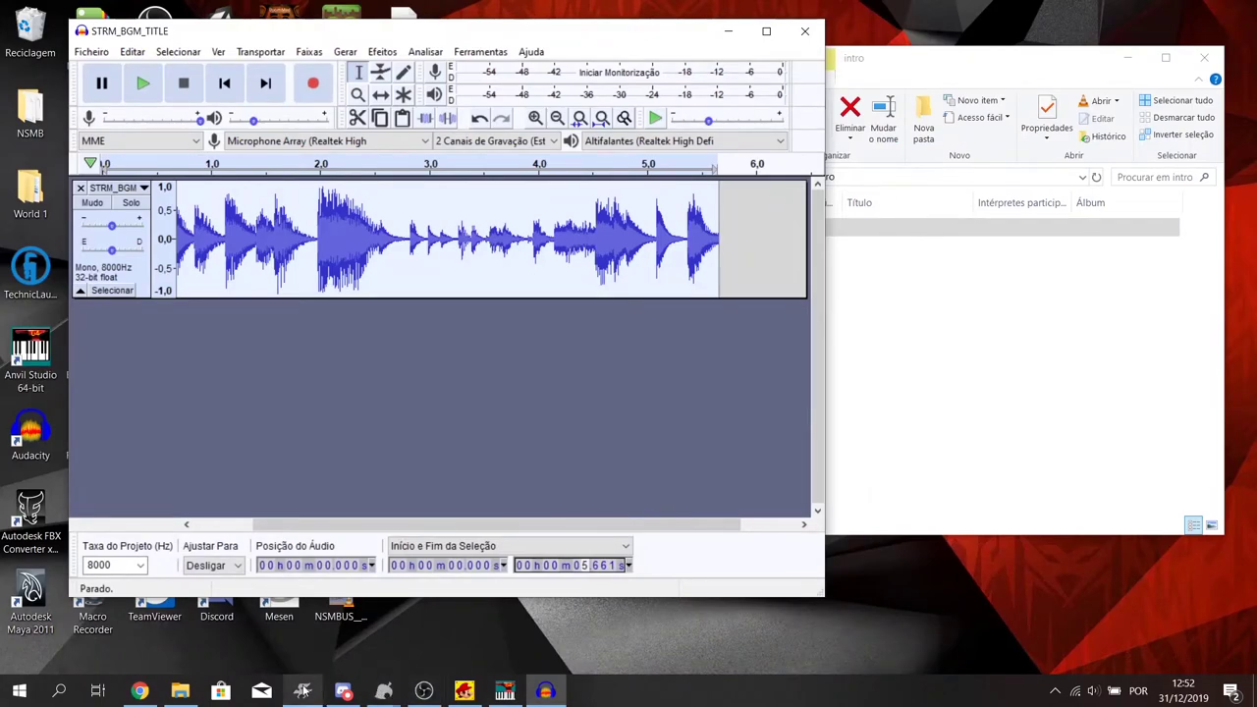
mouse_move(369, 693)
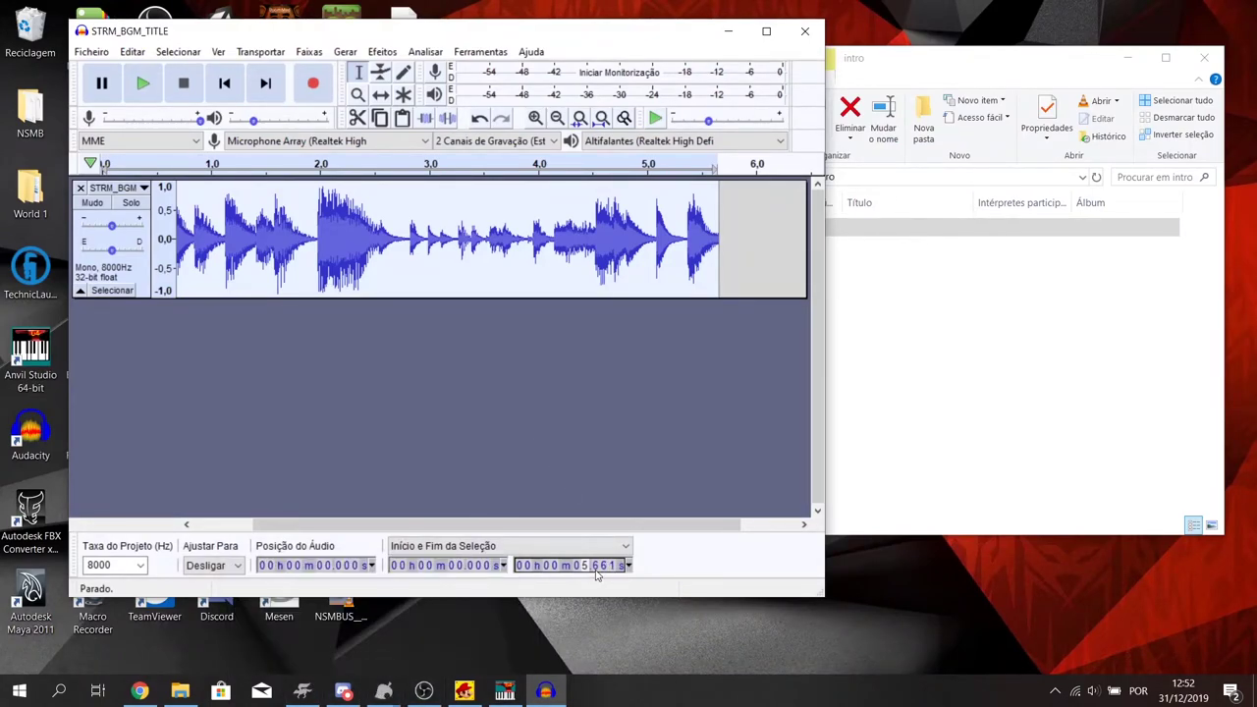
- Calculate 5,661 * 96,30 in the Google search in Chrome and copy the whole-number part of the result
left_click(140, 692)
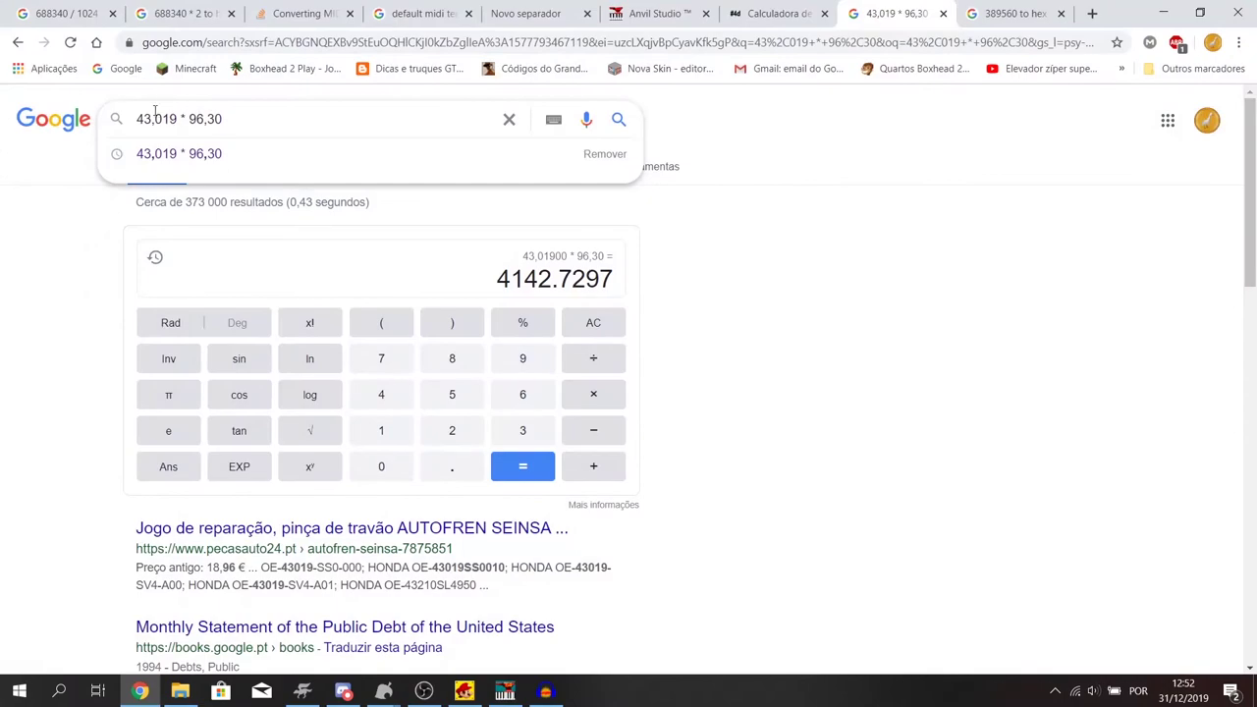
type("5,")
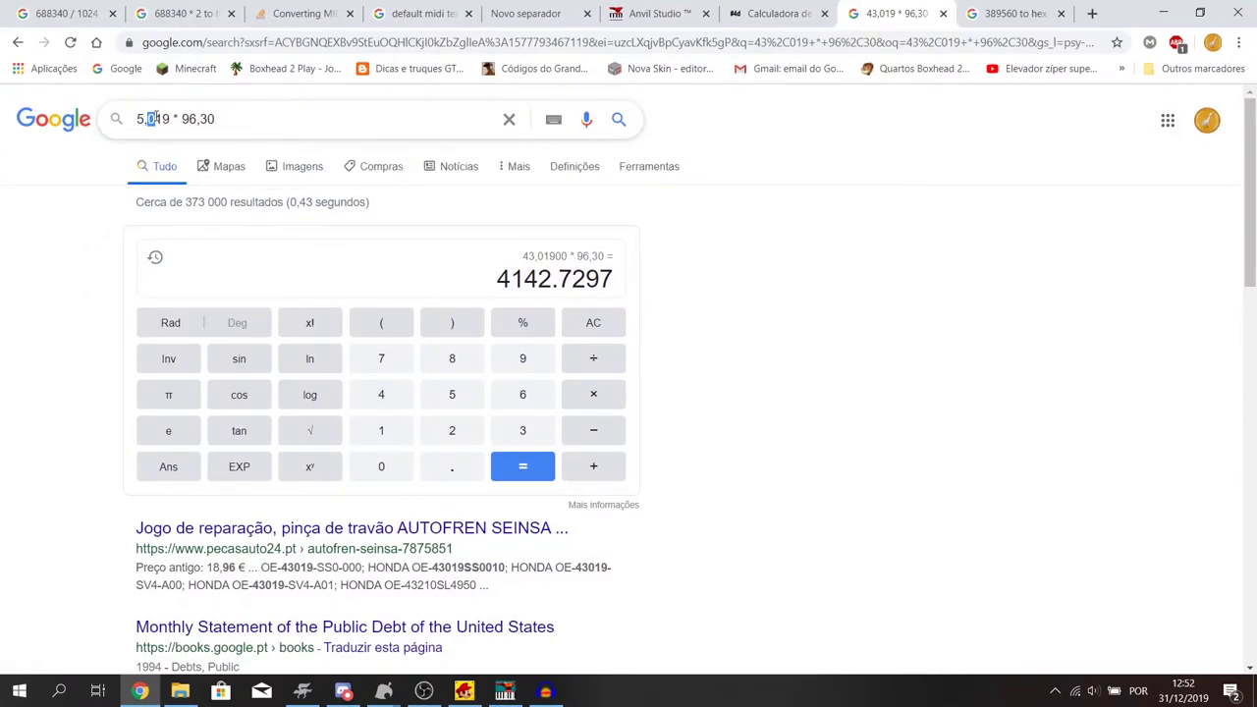
type("661")
key("Return")
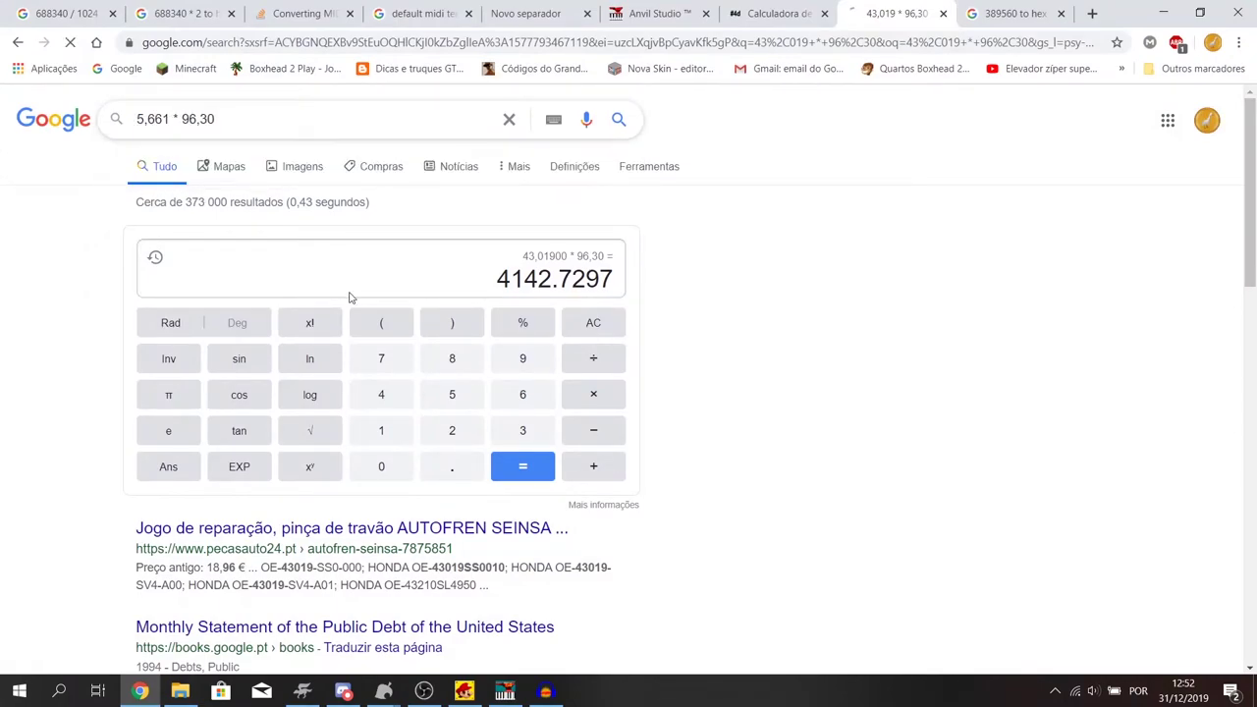
left_click_drag(513, 279, 553, 279)
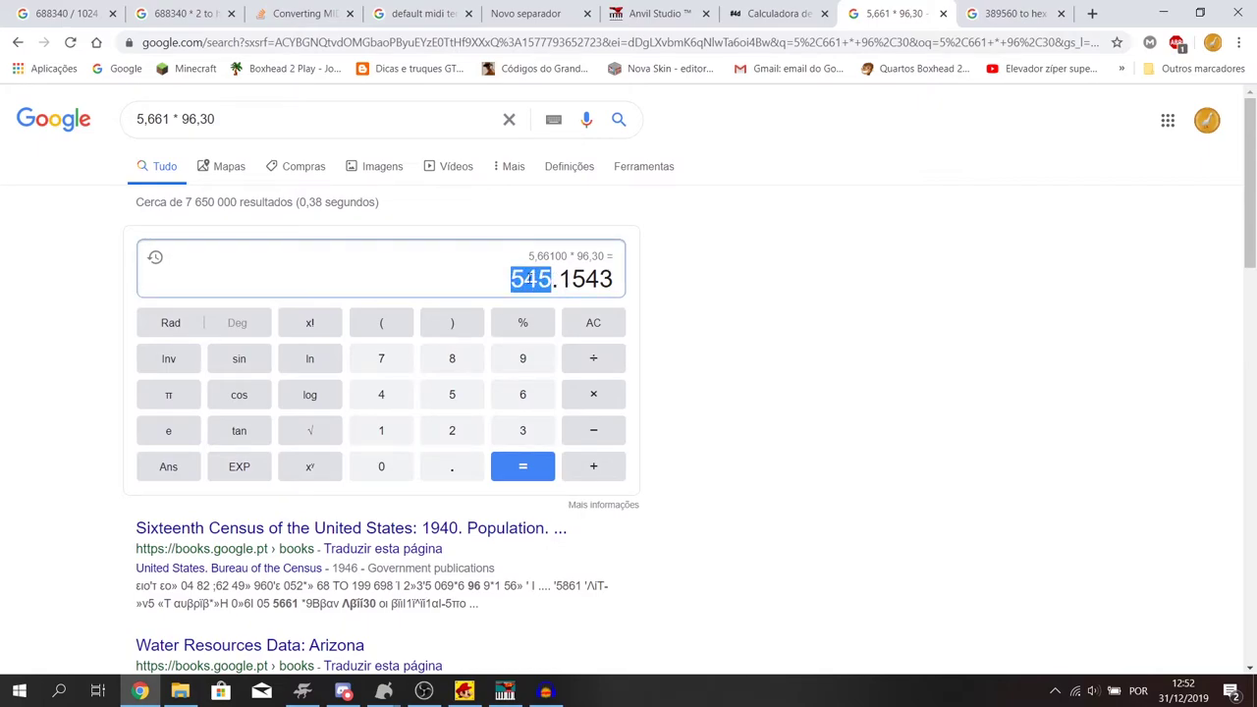
right_click(531, 280)
left_click(688, 287)
left_click(992, 248)
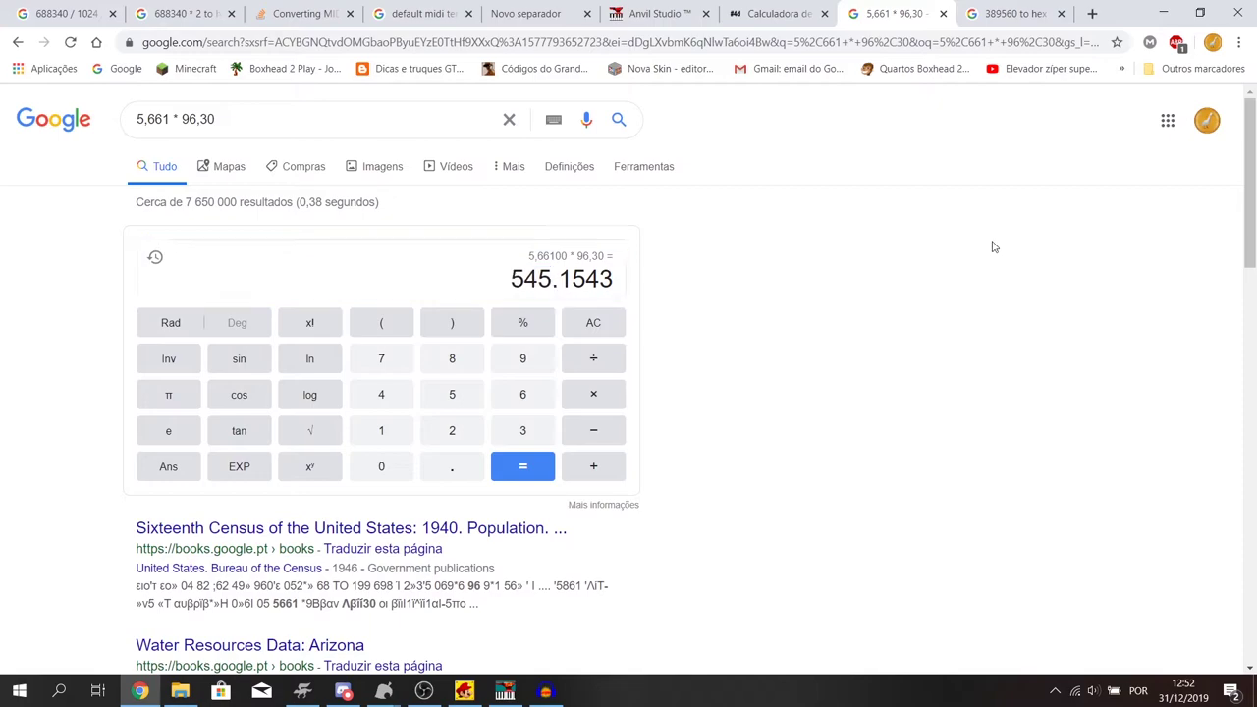
- Return to Anvil Studio and set the duration of the E note on the Intro L track to 545 ticks
left_click(1147, 8)
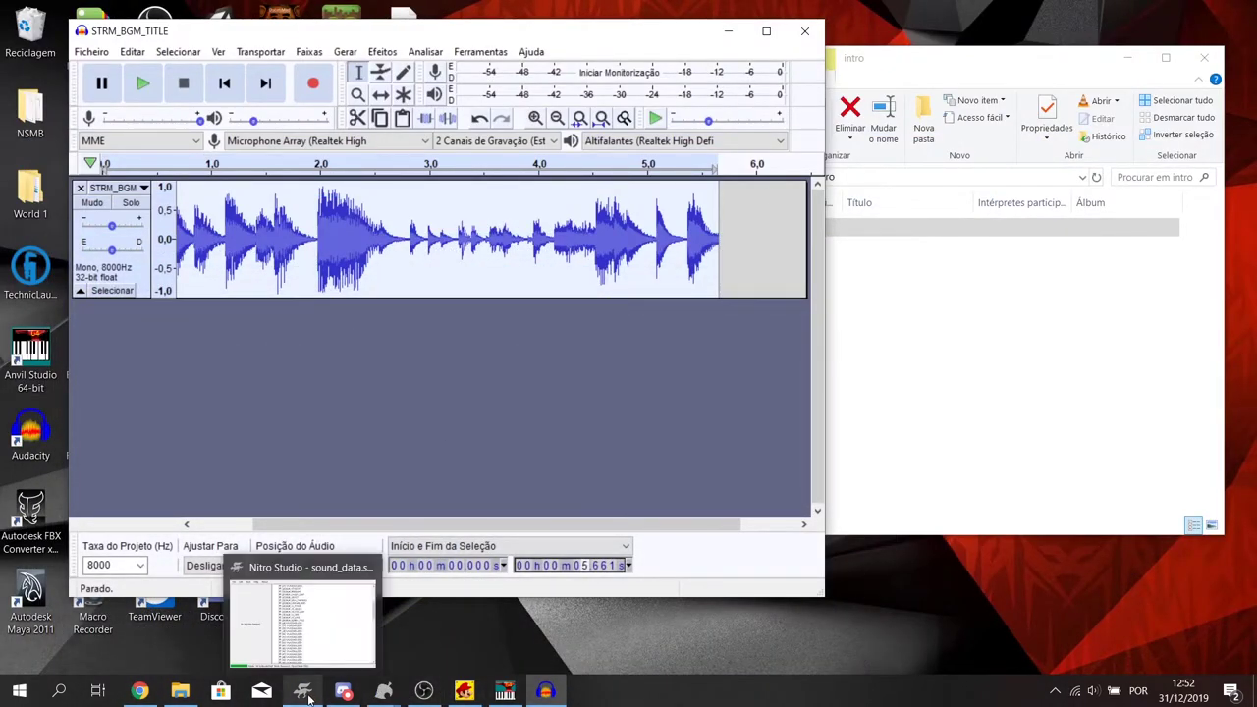
mouse_move(425, 692)
left_click(505, 692)
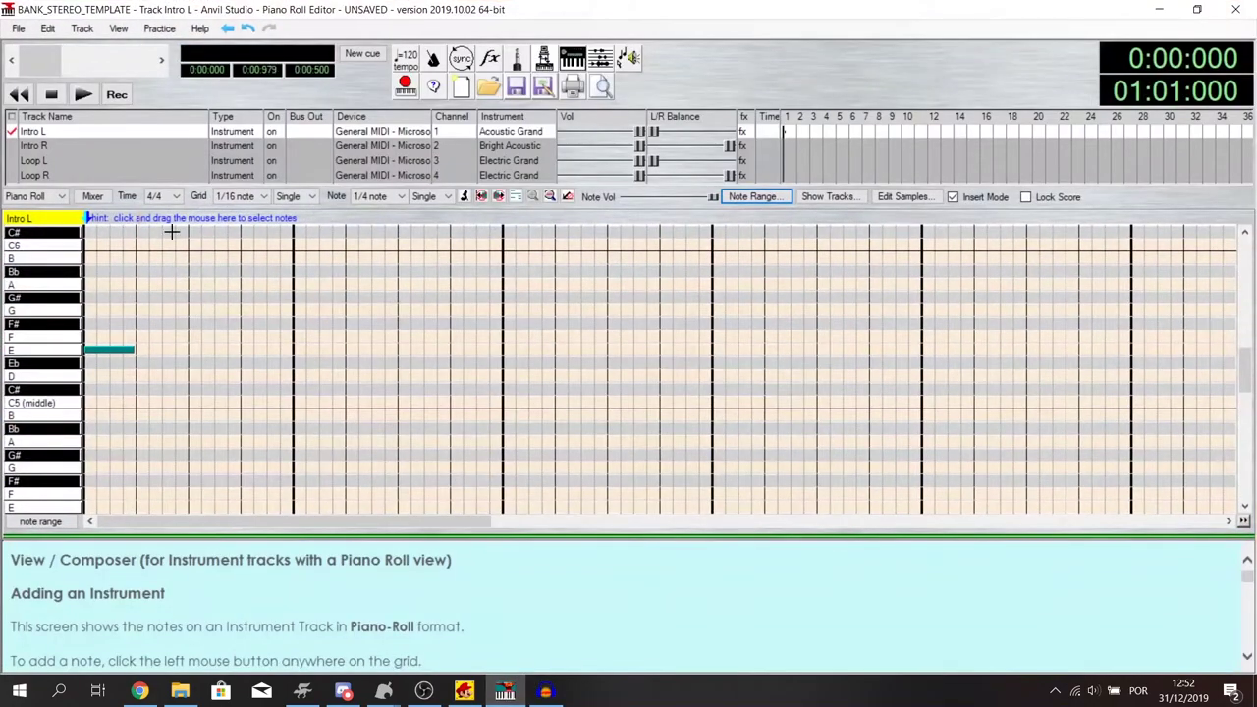
right_click(120, 350)
left_click(158, 361)
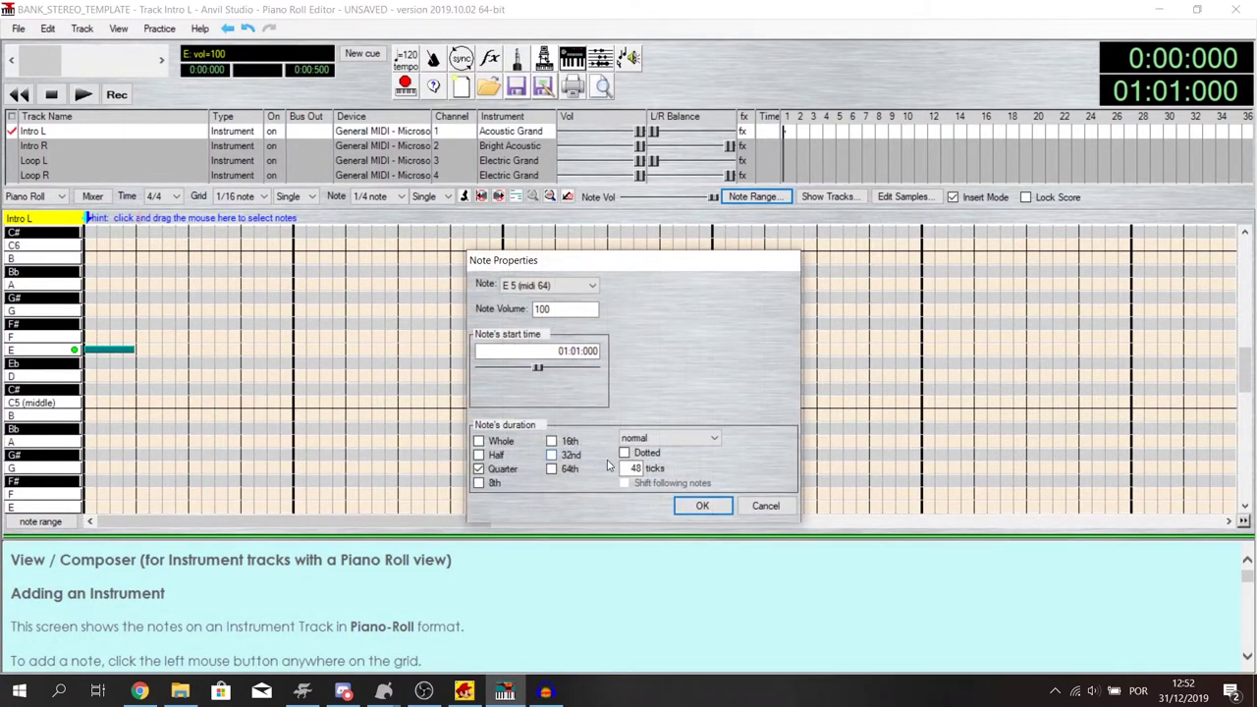
type("545")
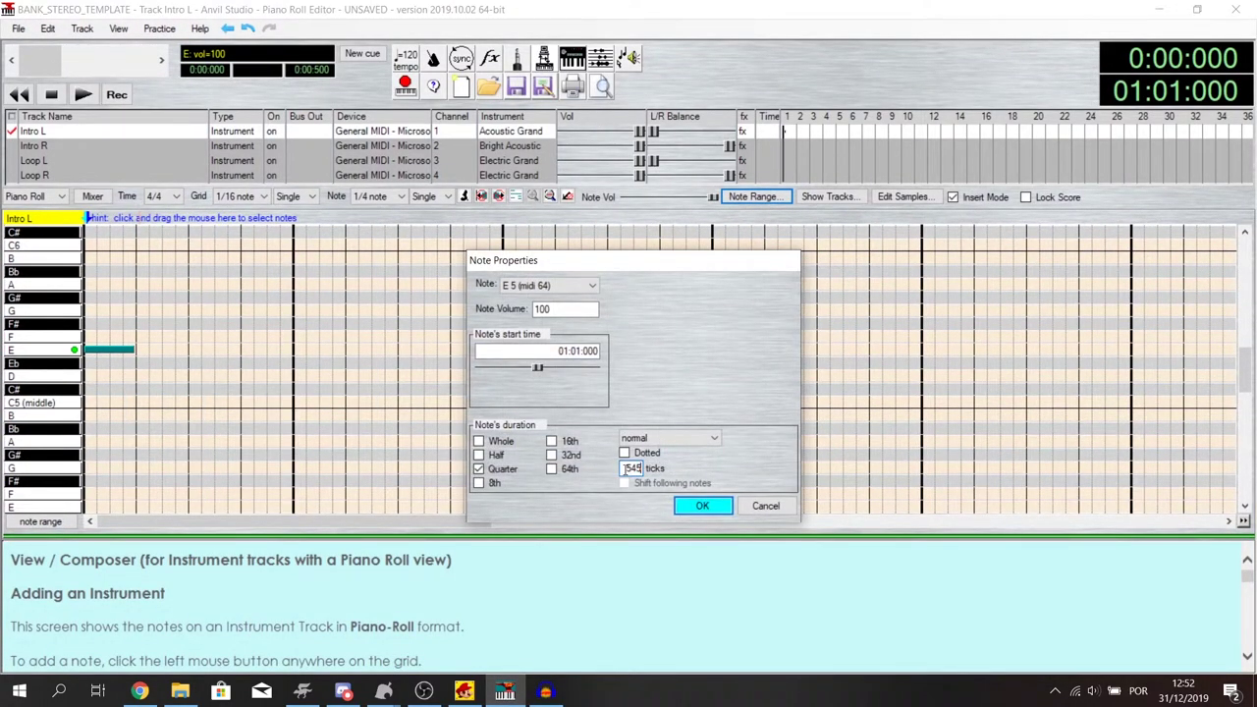
left_click(699, 506)
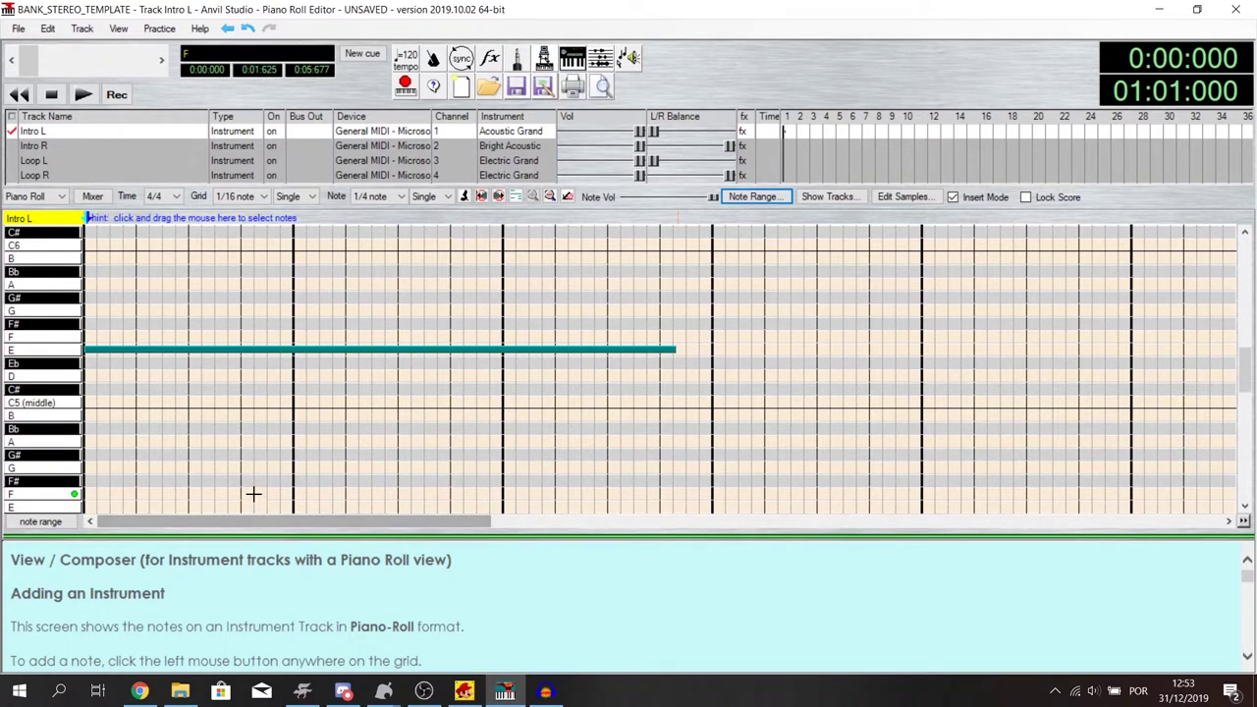
- Add an E note to the Intro R track and move it to the very start of the piano roll
left_click(86, 145)
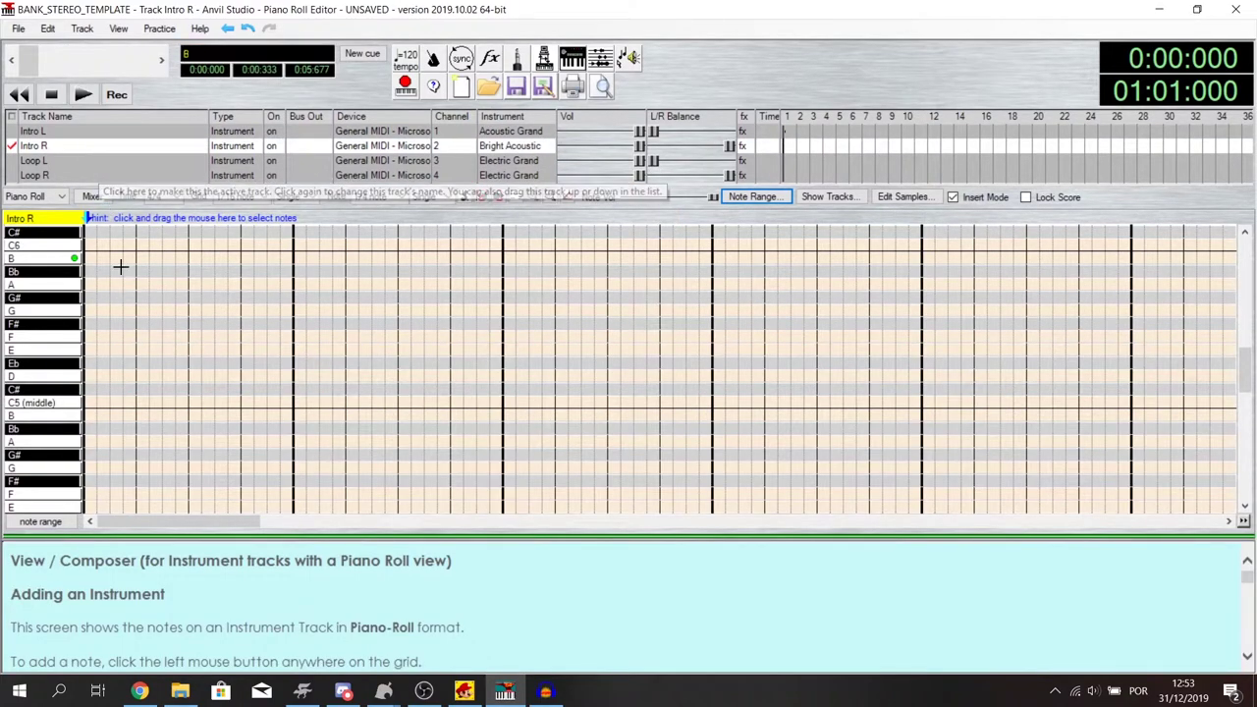
left_click(95, 348)
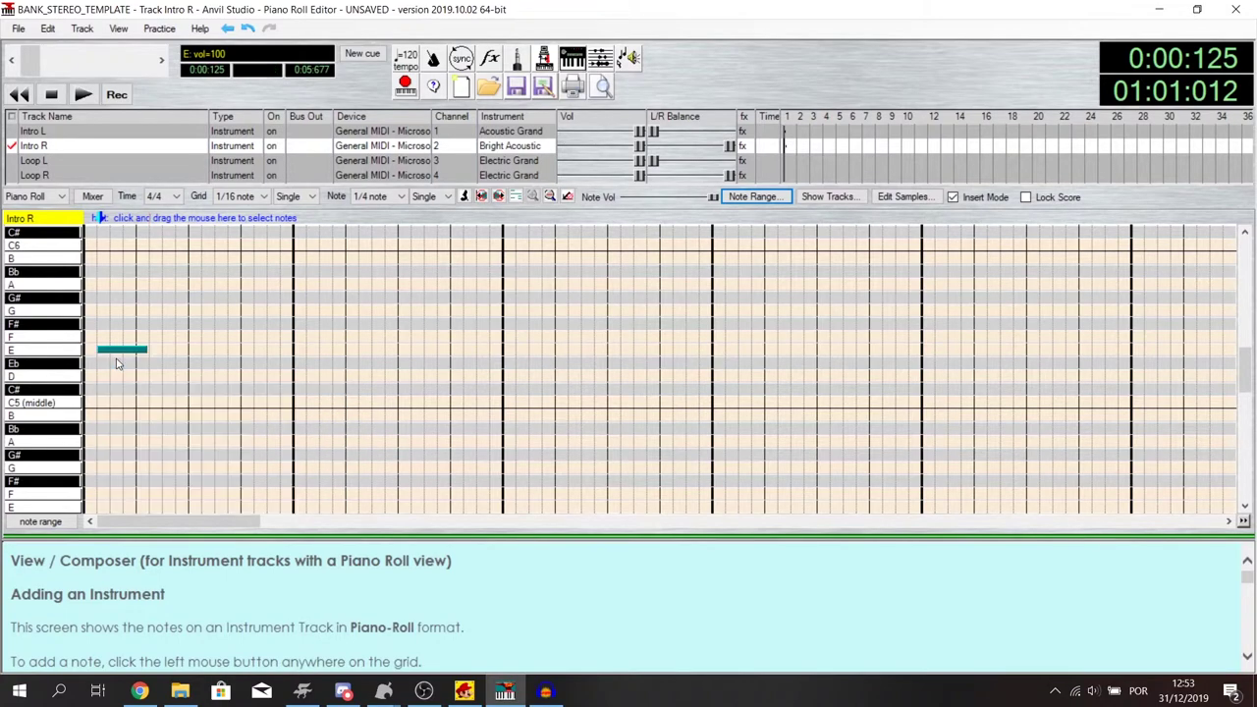
right_click(123, 350)
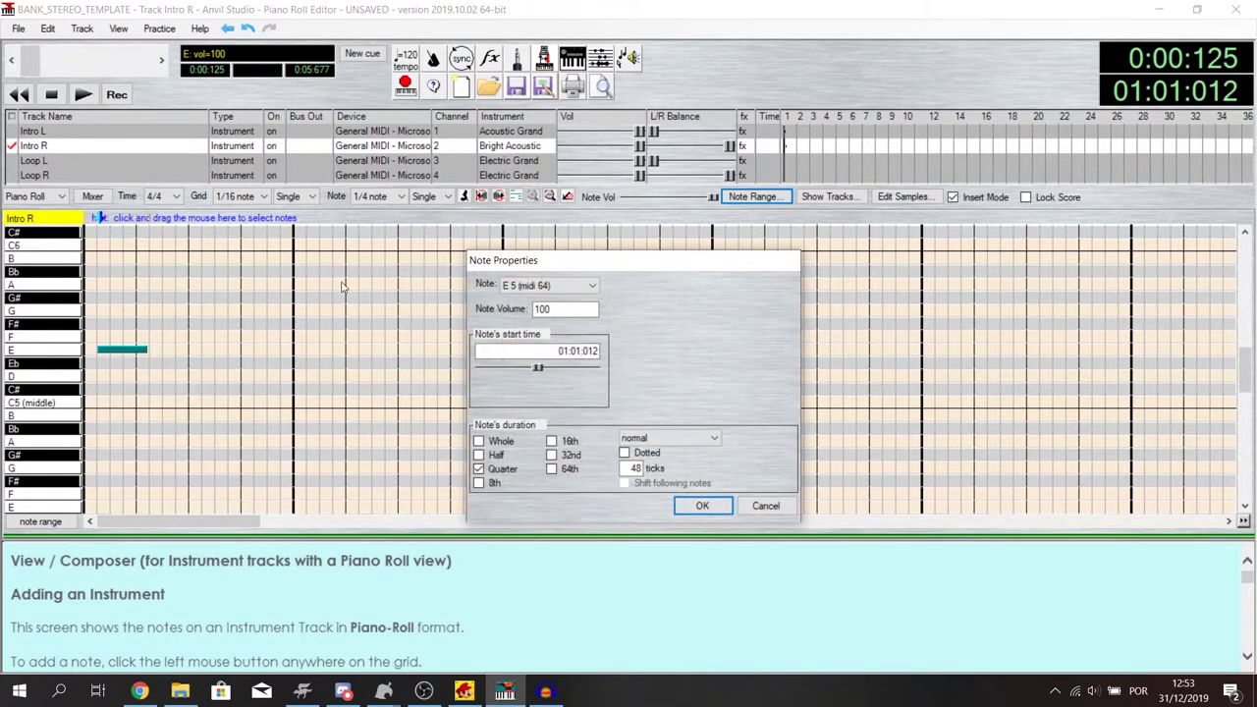
left_click(766, 506)
left_click_drag(99, 348, 85, 350)
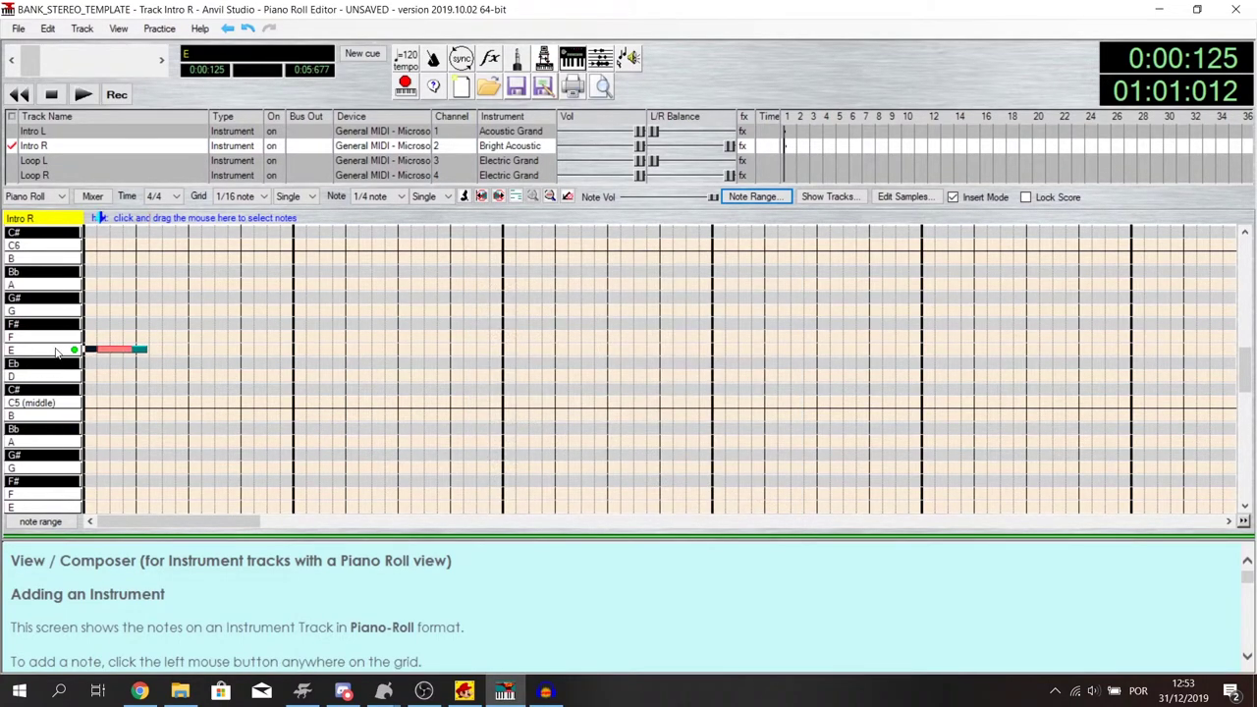
- Set the duration of the E note on the Intro R track to 545 ticks
right_click(115, 351)
left_click(162, 364)
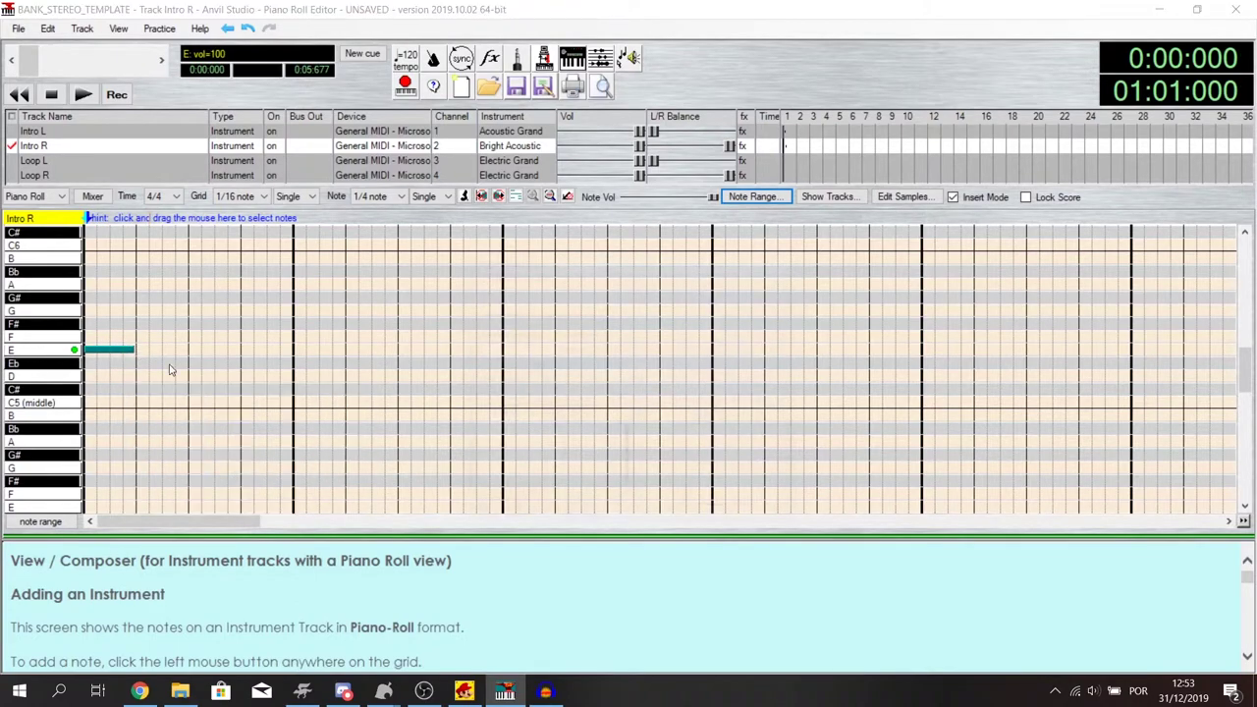
type("545")
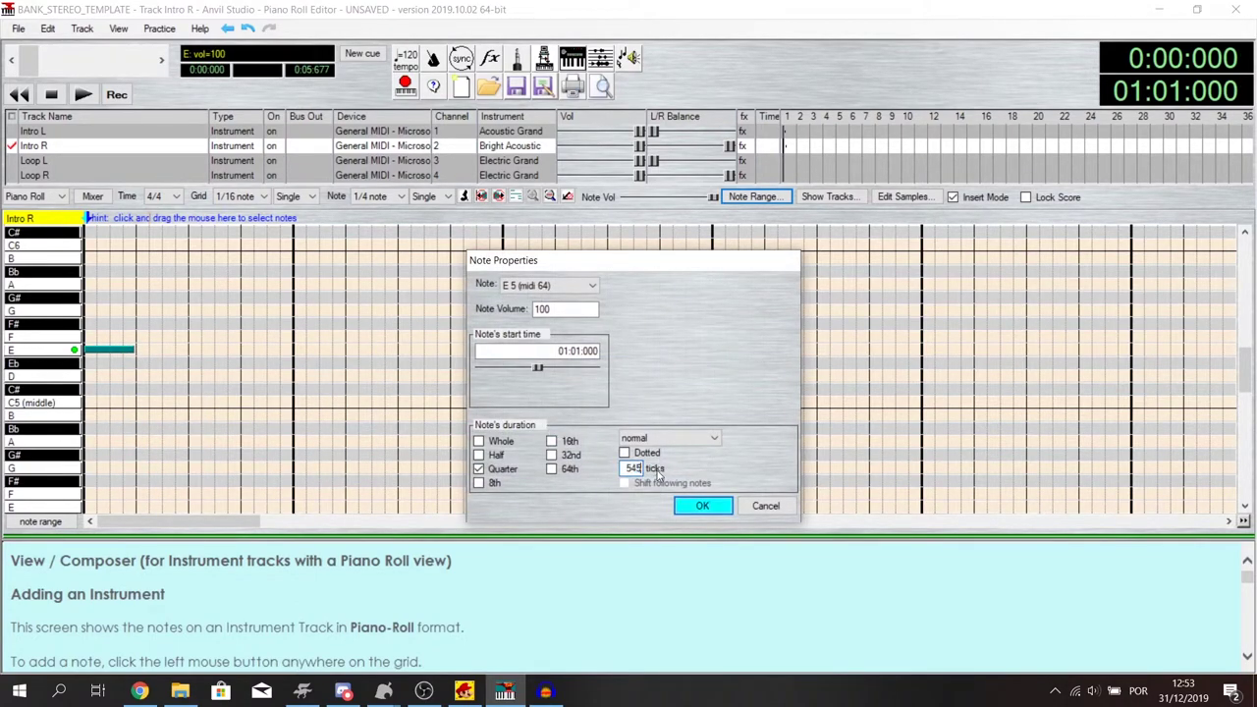
left_click(688, 507)
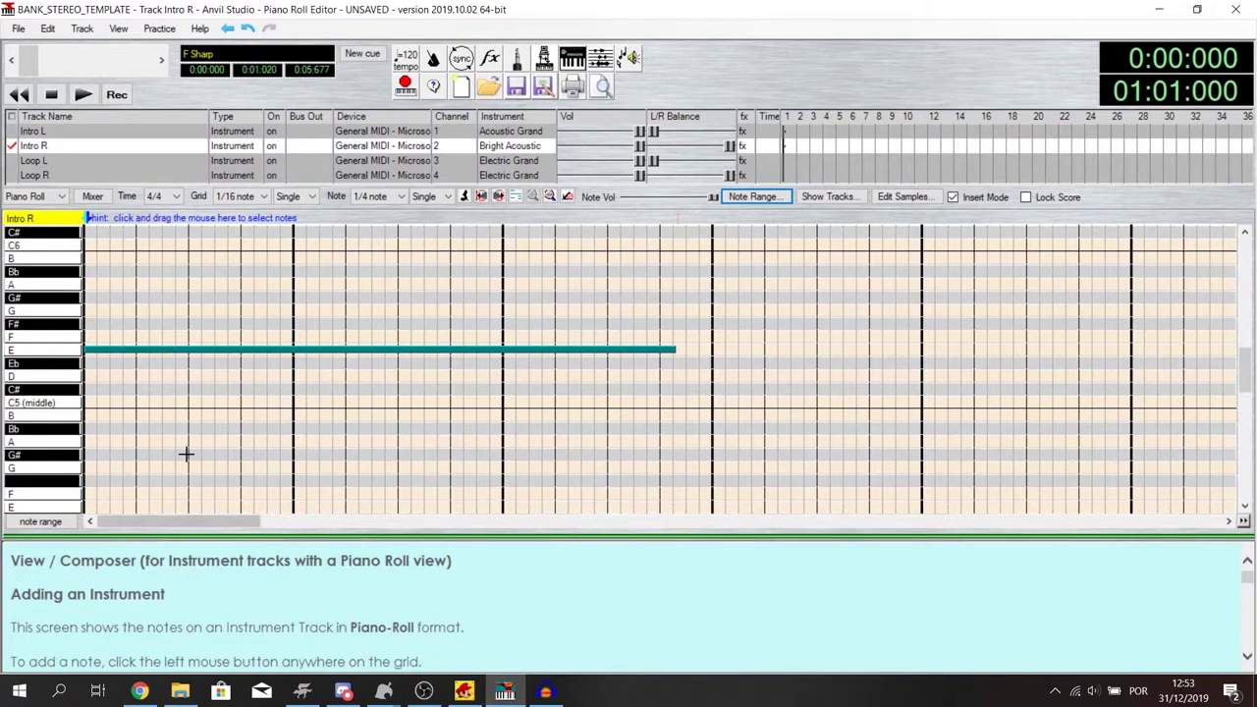
- Compare the E notes on the Intro L and Intro R tracks and check the Intro R note's start time and duration
left_click(160, 136)
left_click(156, 144)
left_click(155, 136)
left_click(155, 144)
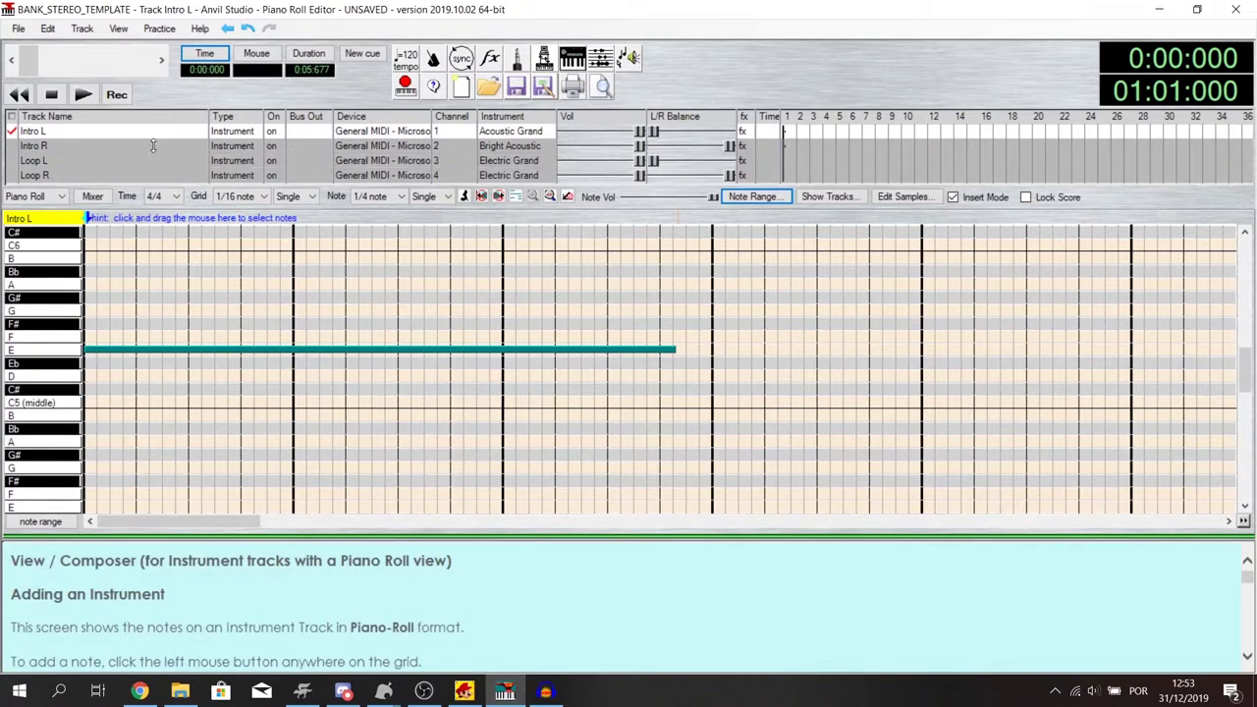
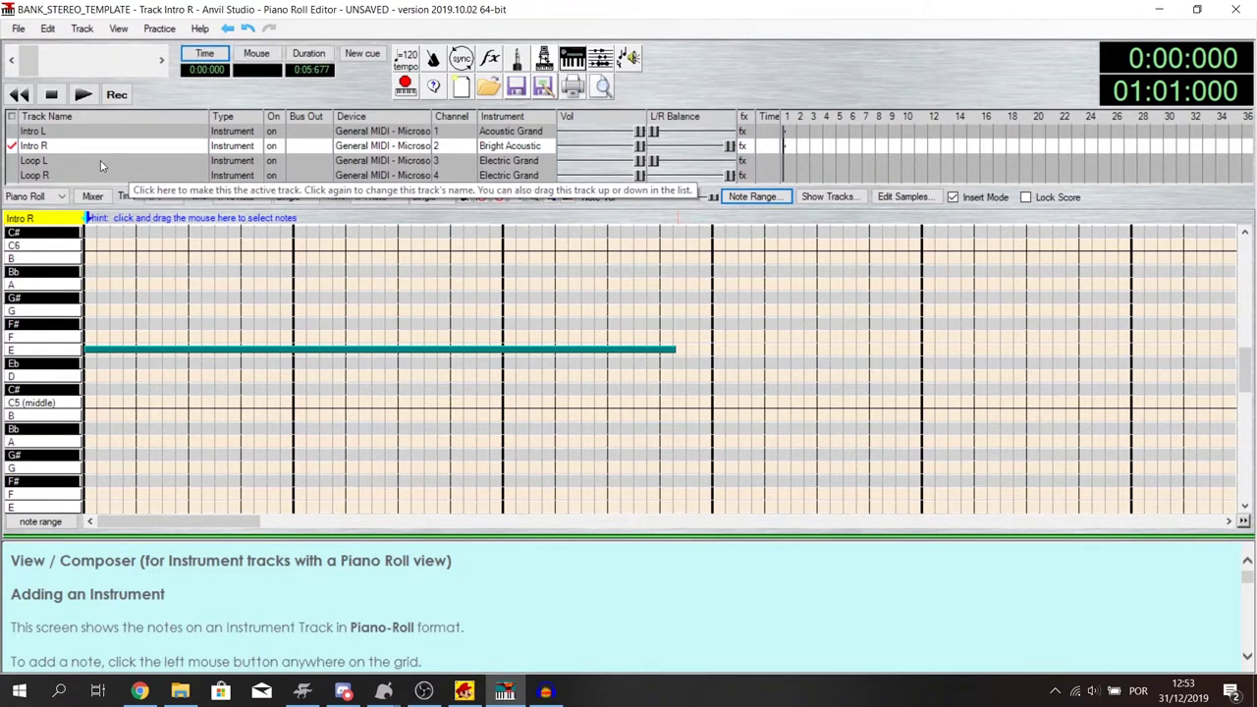
right_click(269, 350)
left_click(293, 362)
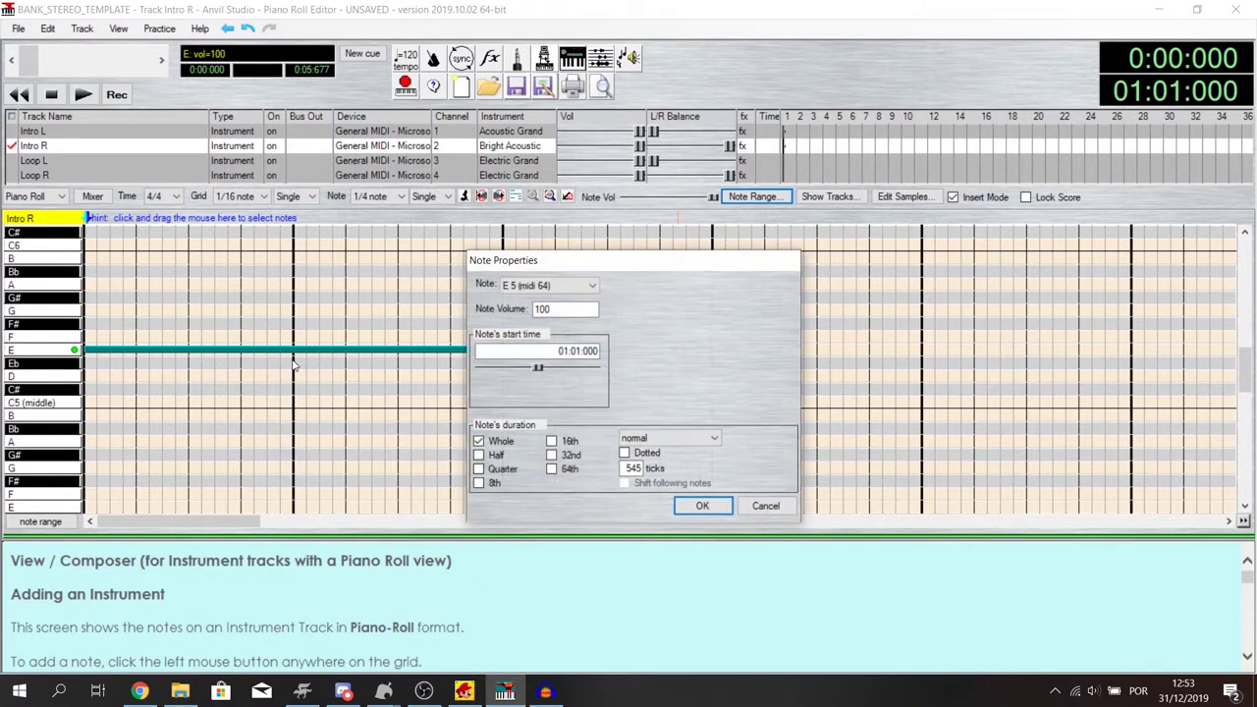
key("Tab")
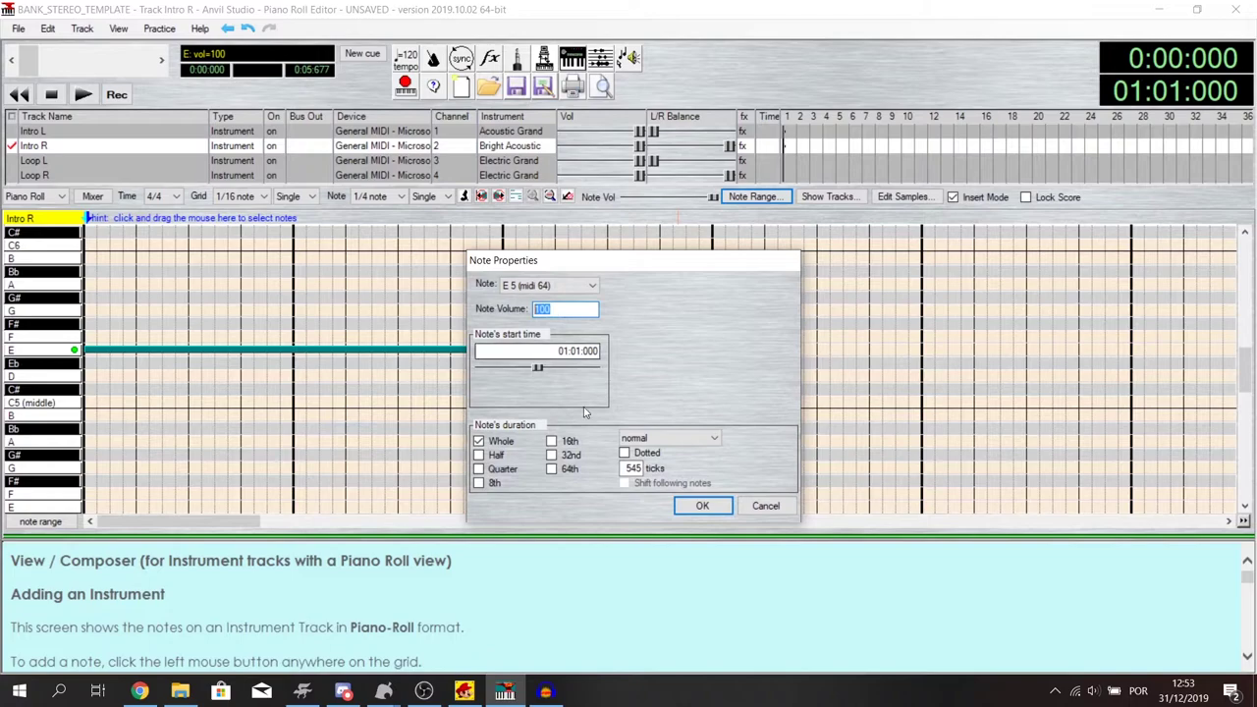
left_click(703, 506)
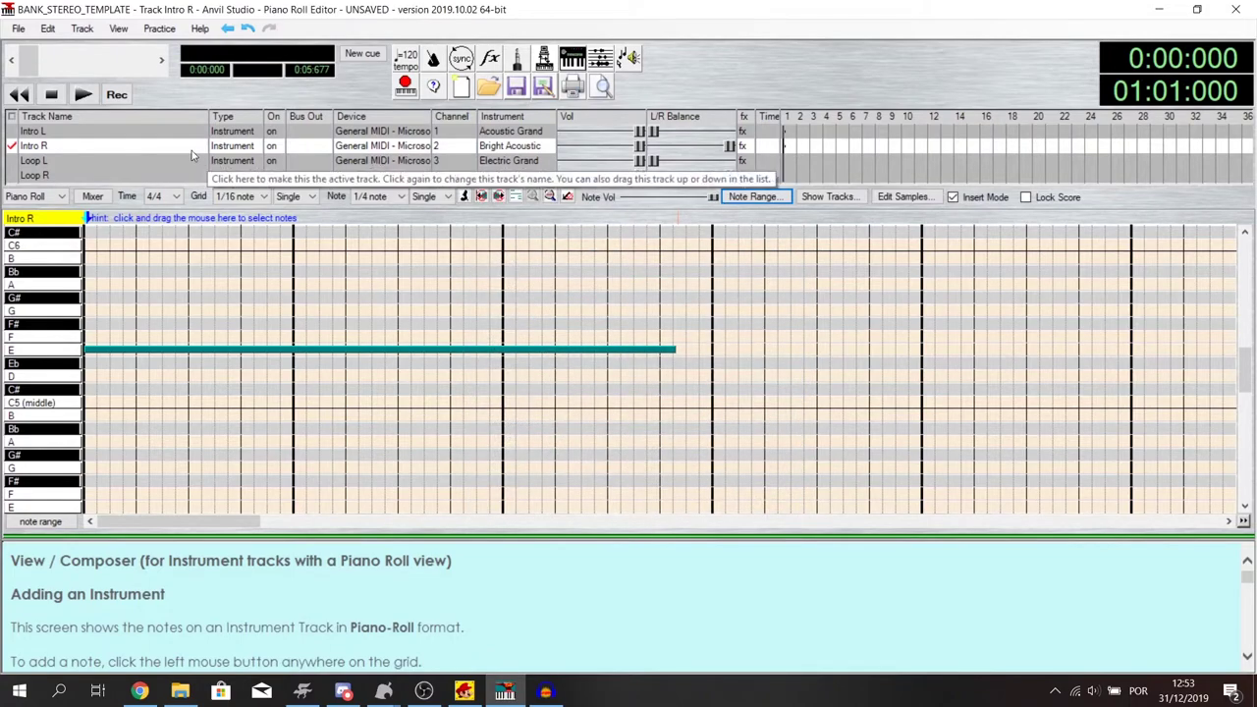
left_click(99, 160)
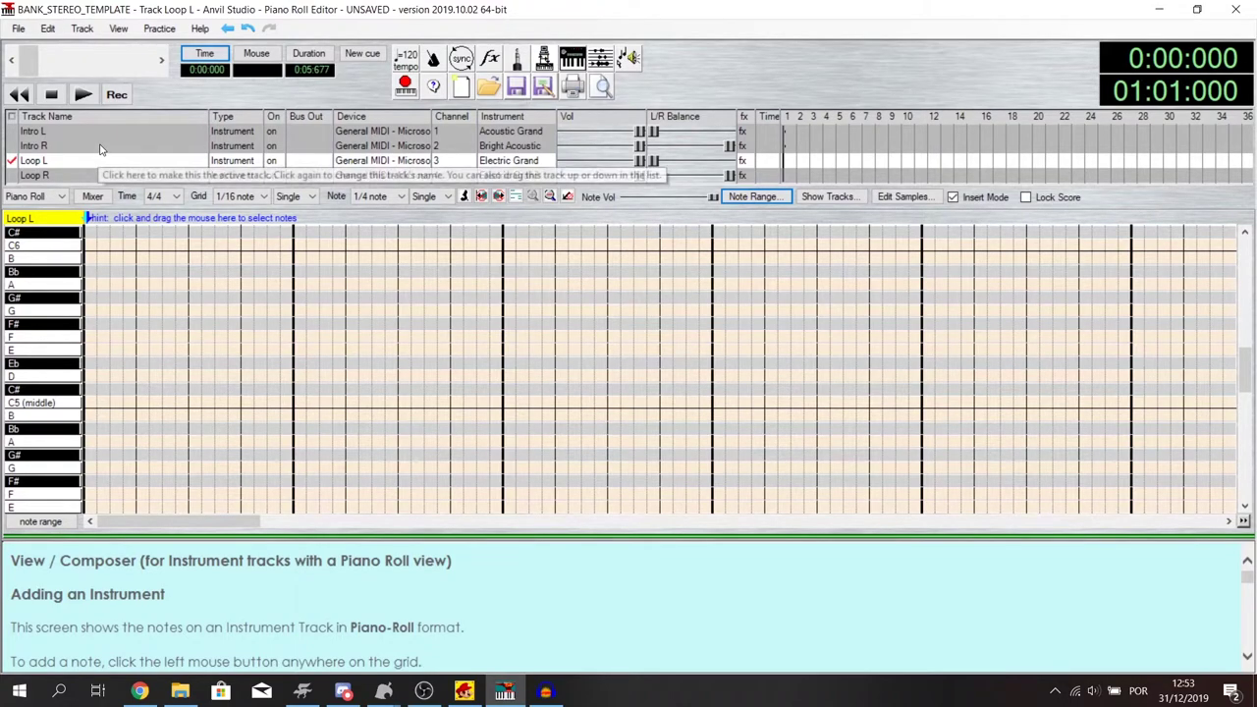
left_click(102, 147)
left_click(112, 132)
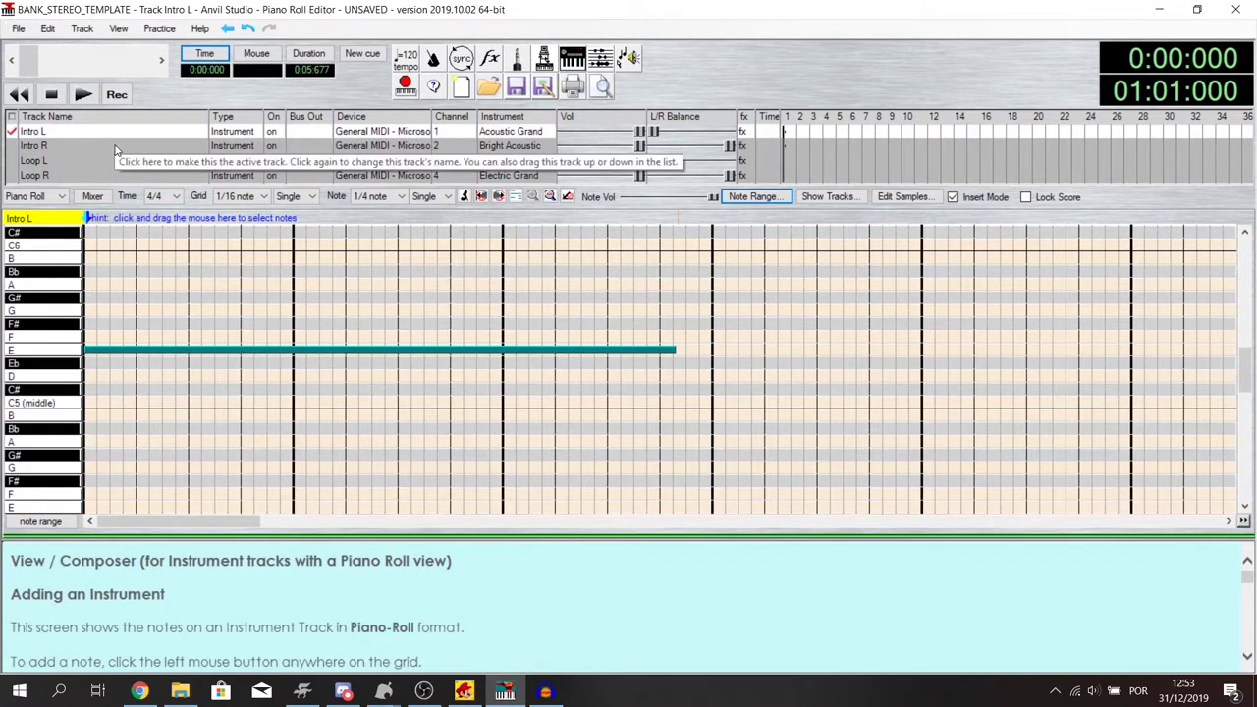
- Add an E note at the start of the Loop L track with a duration of 545 ticks
left_click(94, 161)
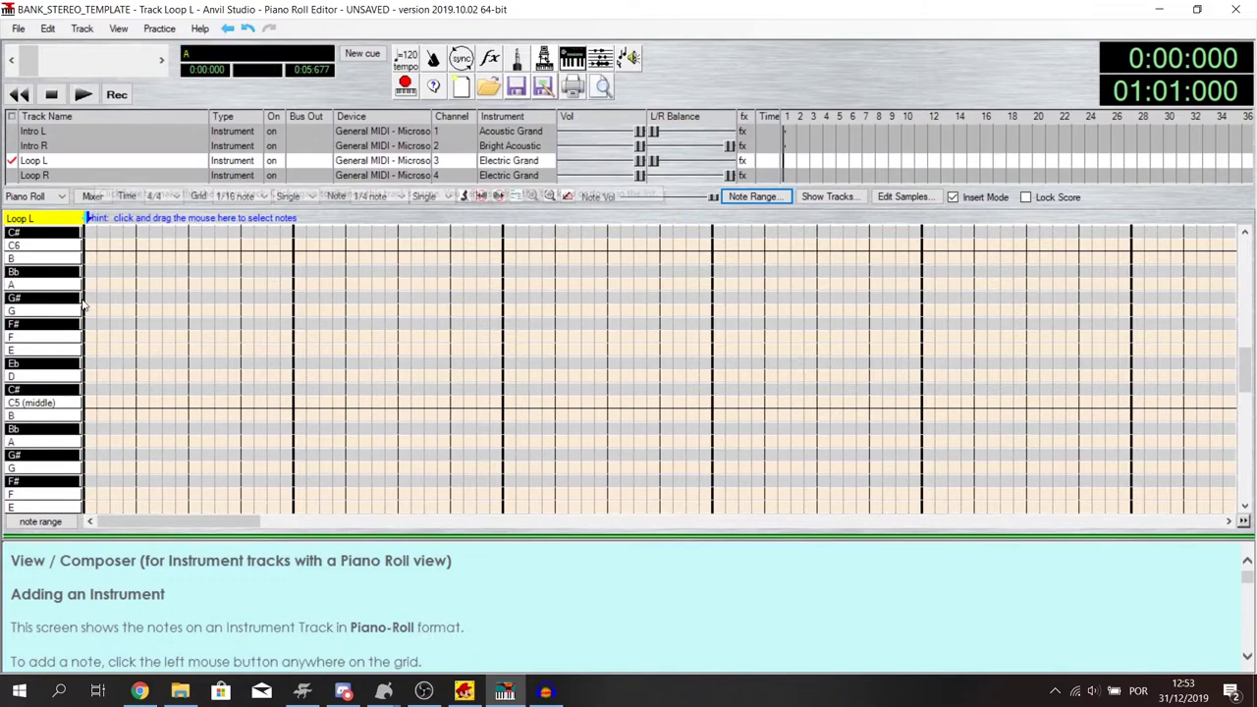
left_click(89, 350)
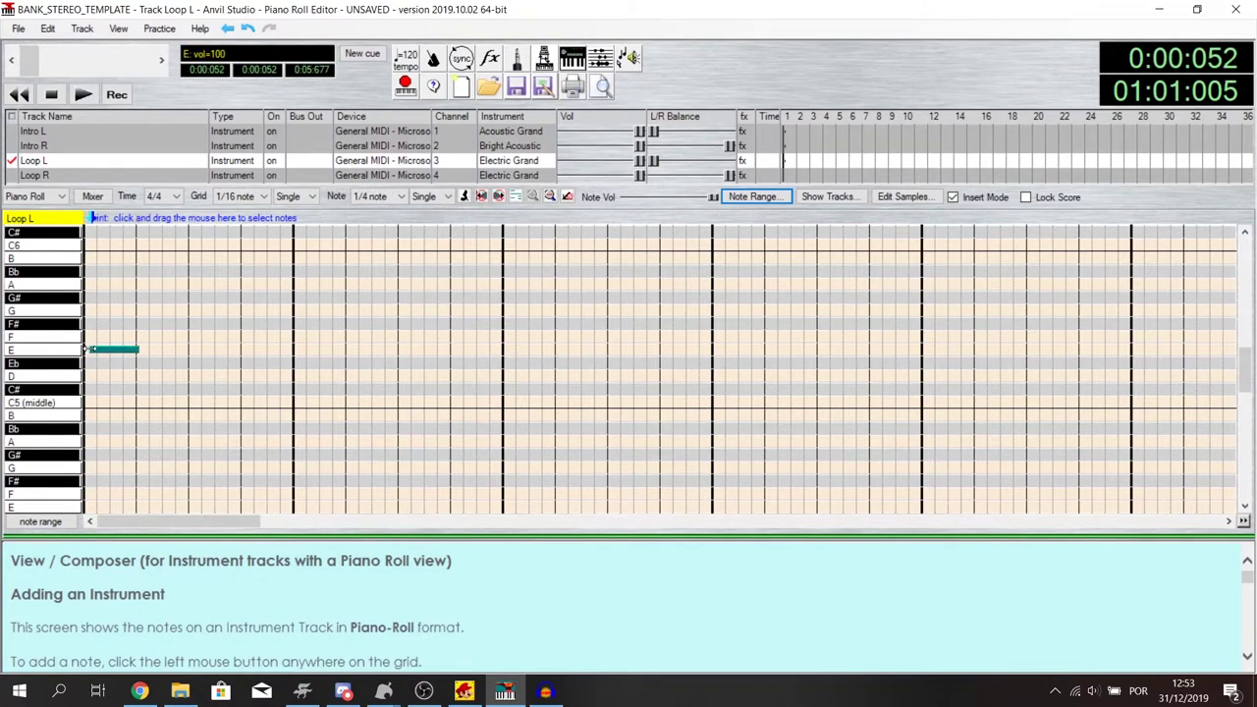
right_click(93, 349)
left_click(147, 360)
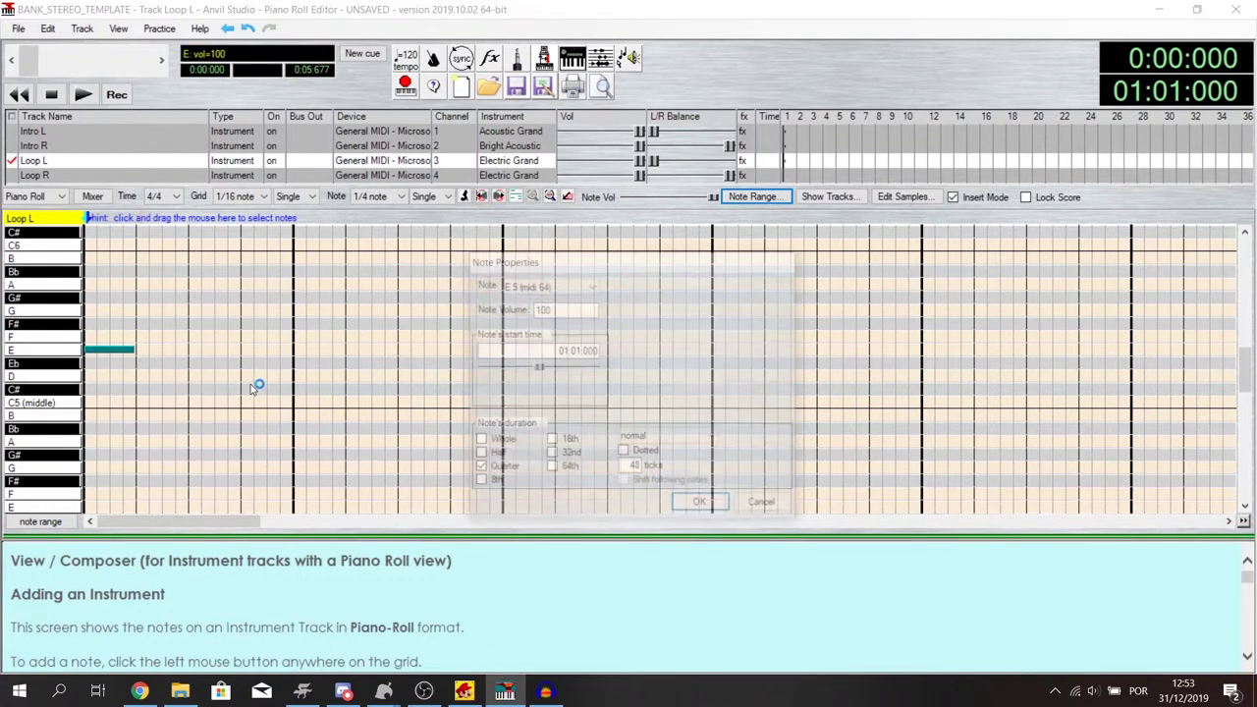
left_click(702, 506)
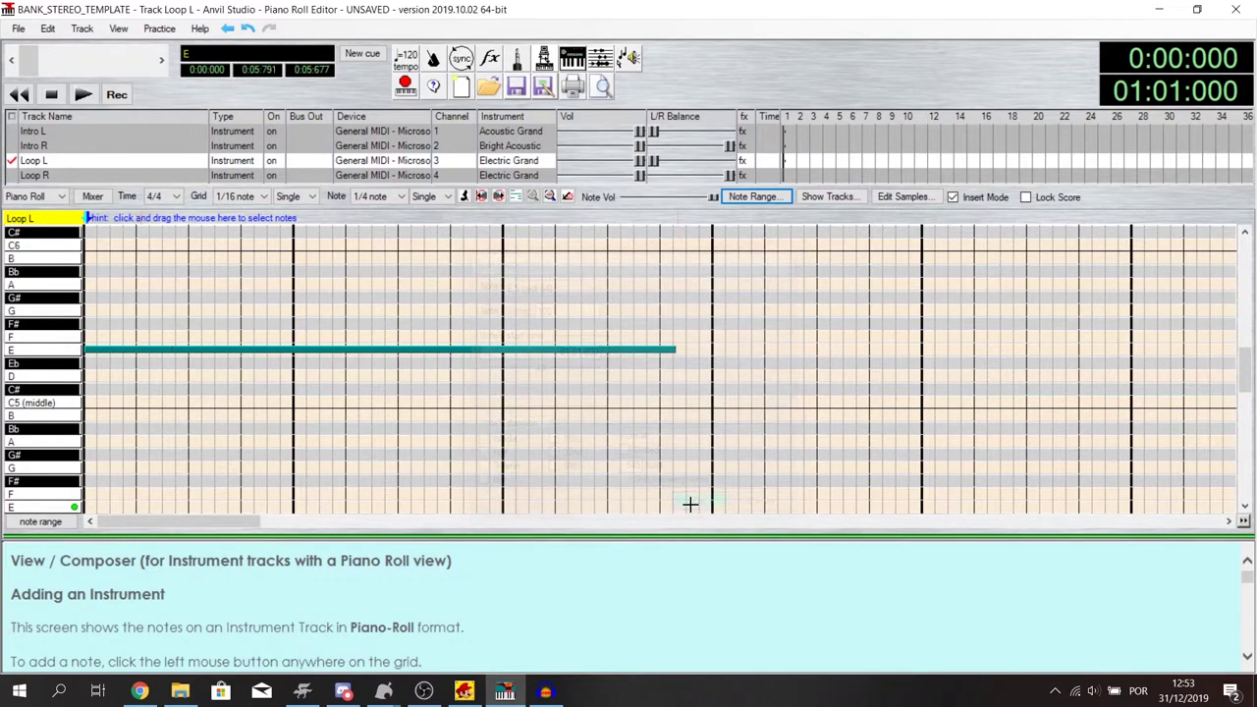
- Place a second E note on Loop L right where the 545-tick note ends and delete the 545-tick note
left_click(678, 348)
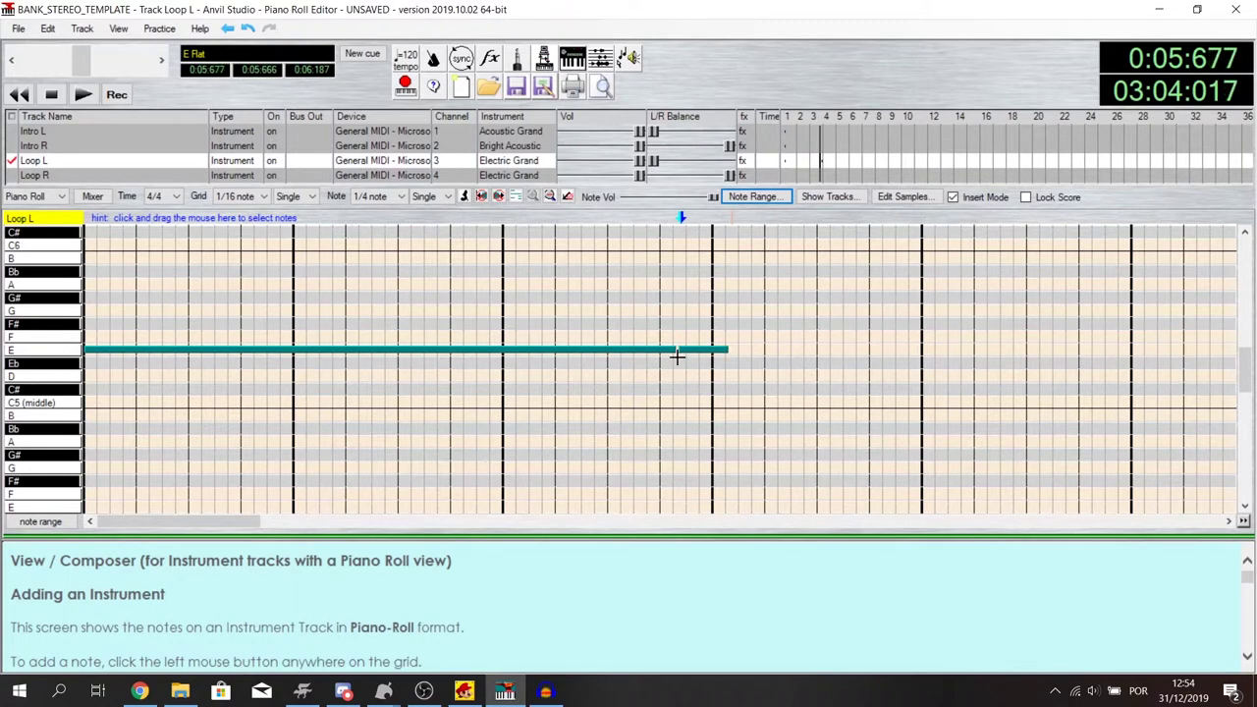
double_click(679, 355)
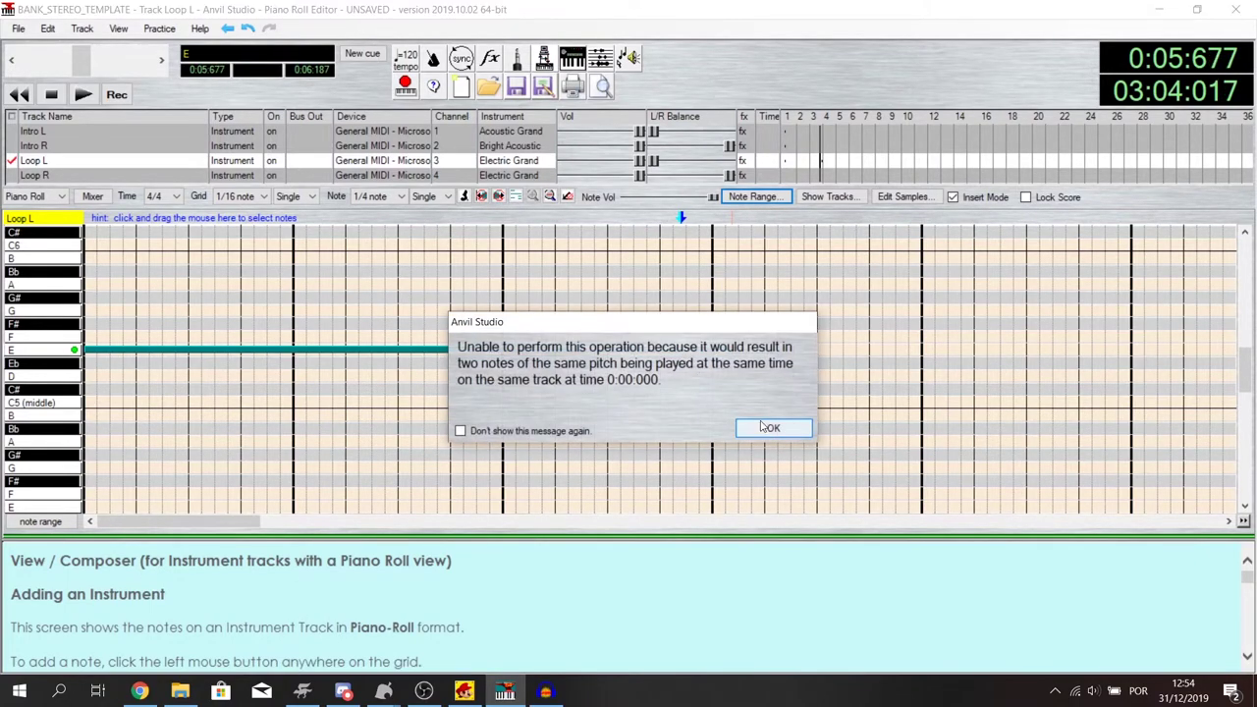
left_click(754, 424)
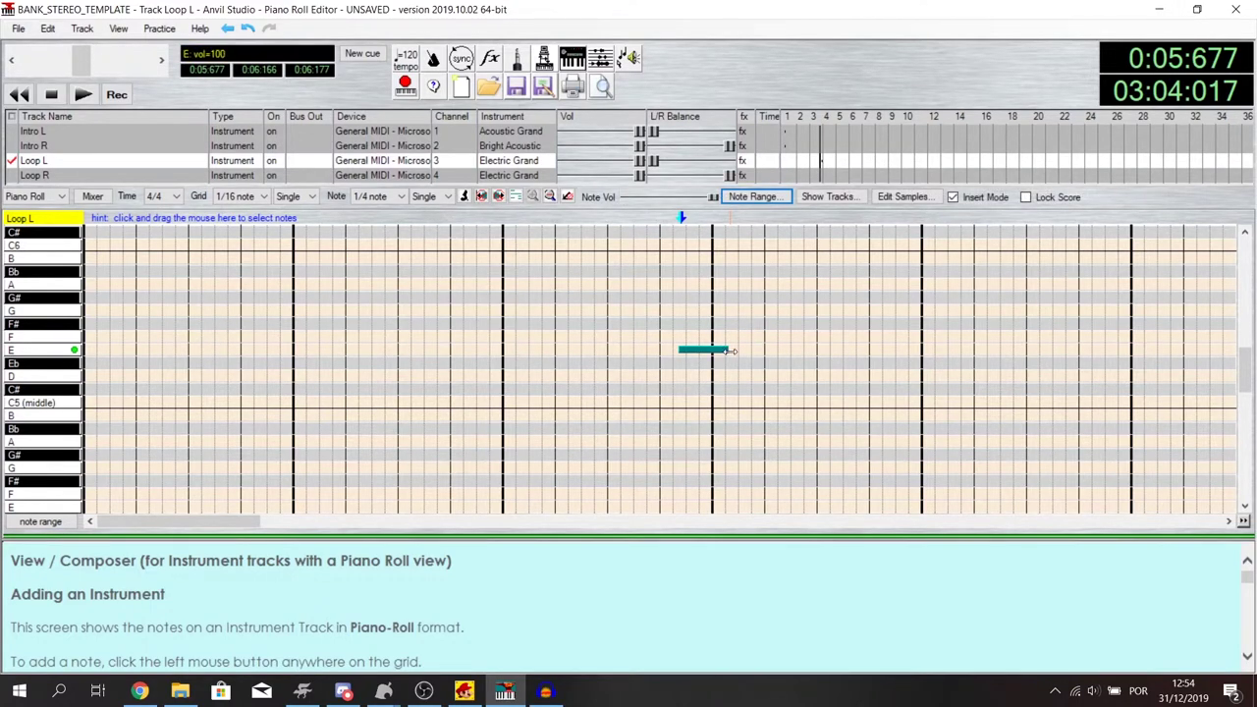
- Change the Loop R track's instrument to Honky-Tonk and lengthen the E note on the Loop L track
left_click(509, 177)
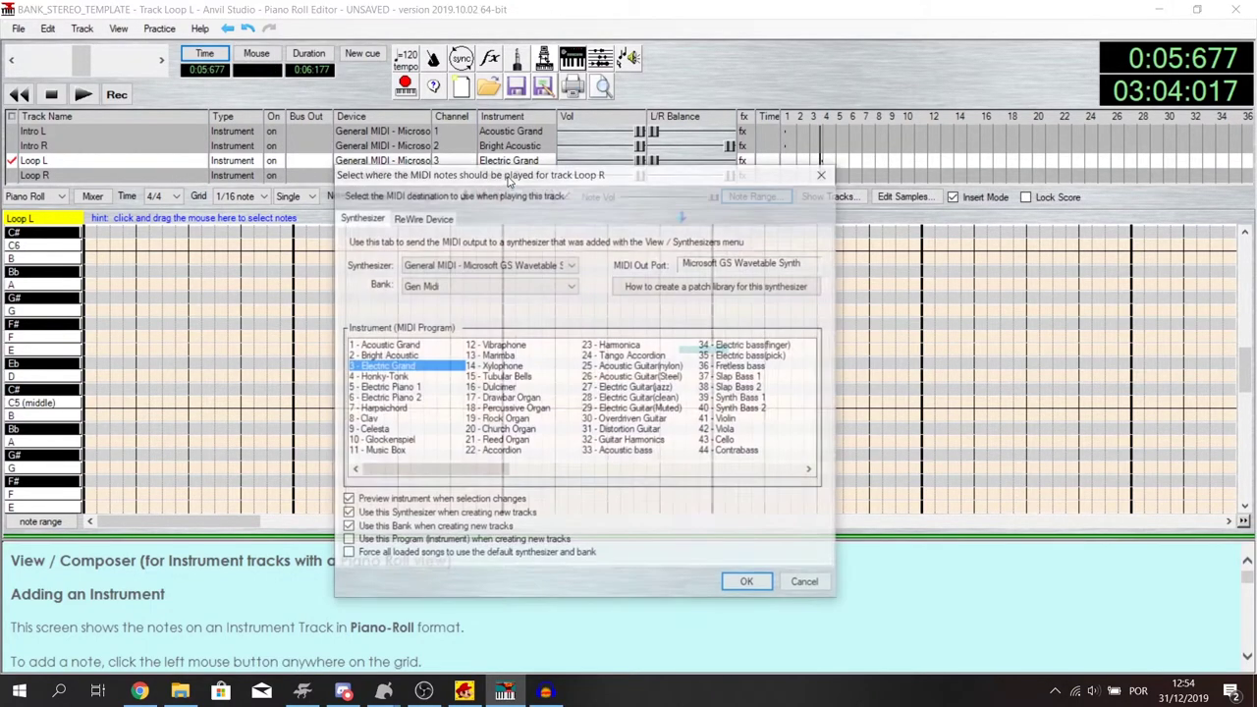
left_click(383, 377)
left_click(749, 585)
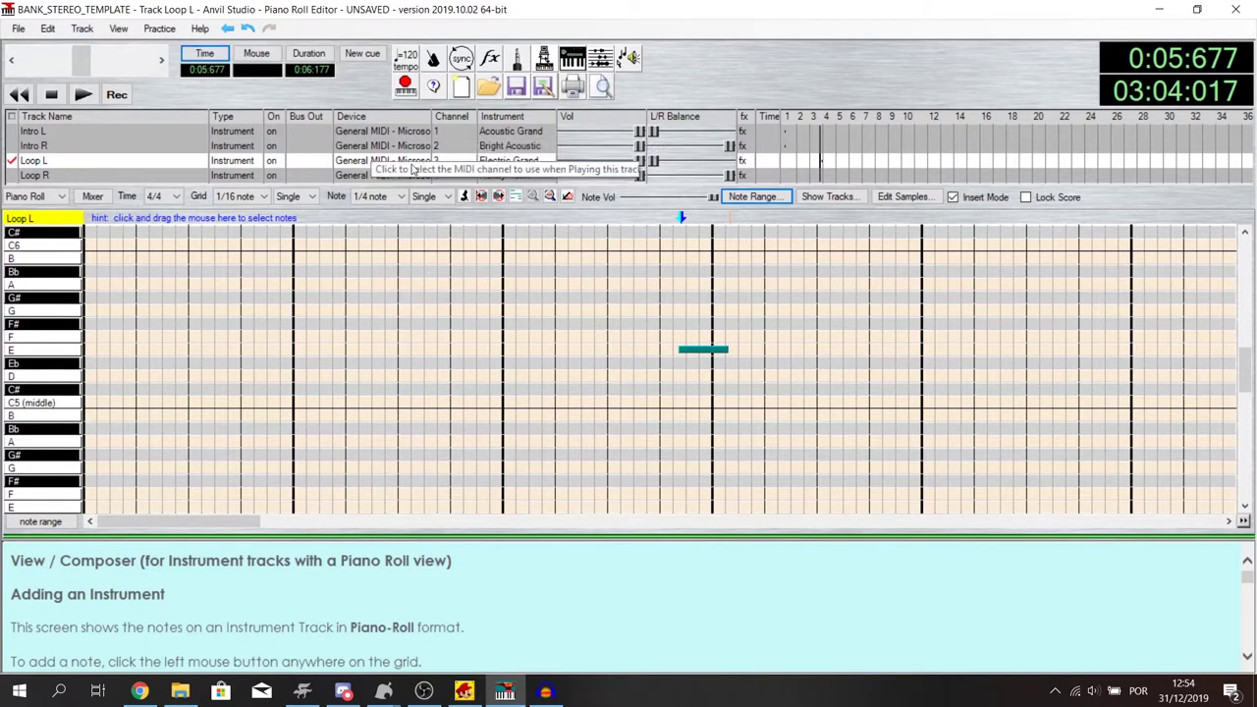
left_click_drag(730, 356, 804, 358)
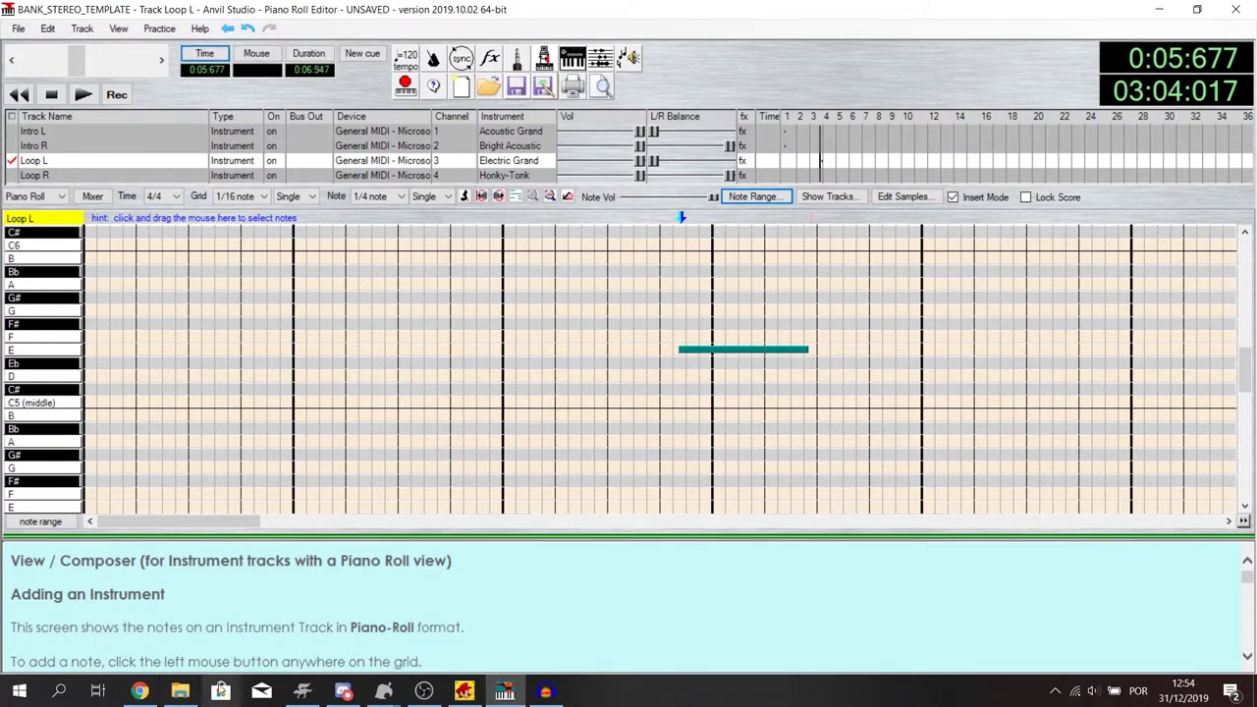
- Switch to Audacity, replace the intro audio with a copy of the first STRM_BGM_TITLE-2 WAV from the NSMBU loop folder, and select the whole clip
left_click(547, 693)
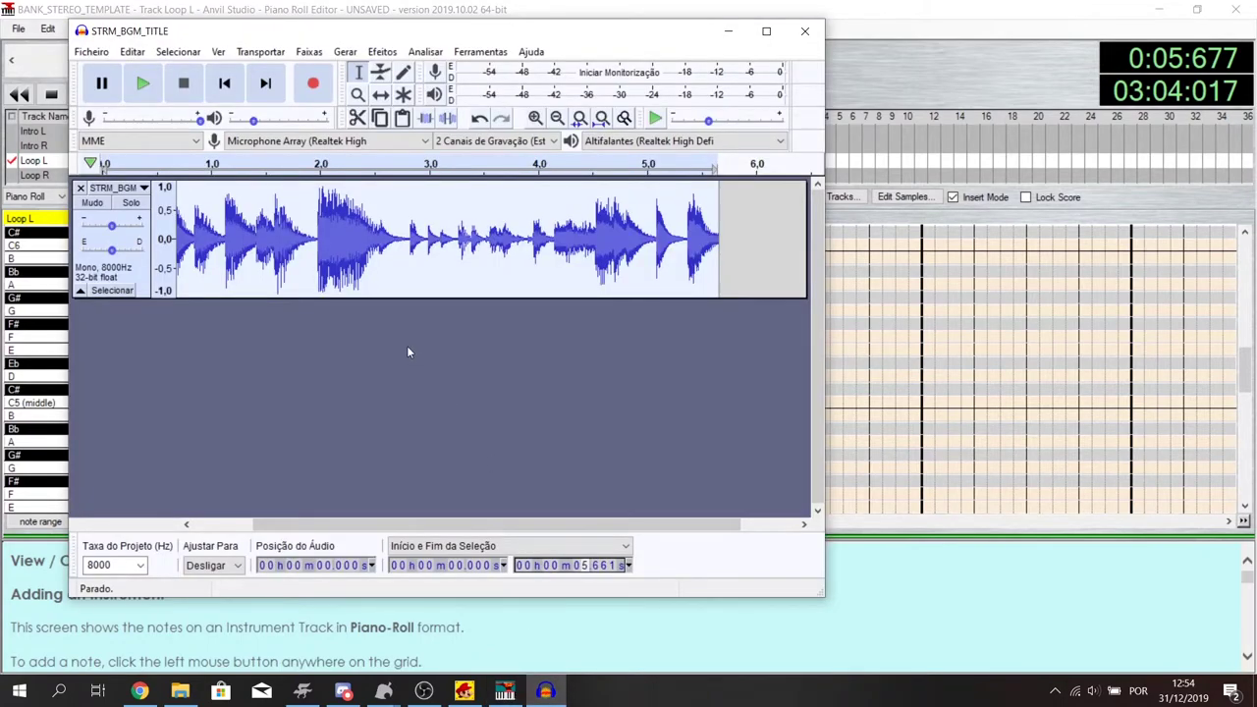
left_click(79, 188)
left_click(180, 693)
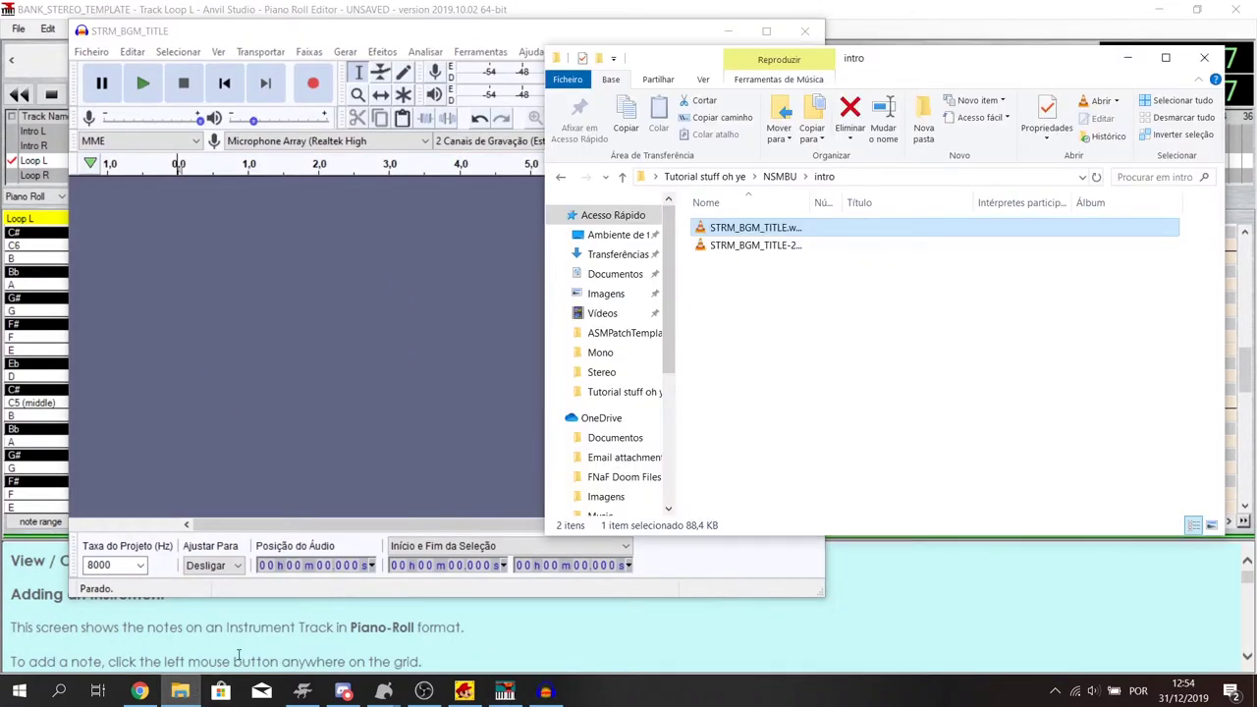
left_click(781, 177)
double_click(708, 245)
left_click_drag(747, 228, 318, 256)
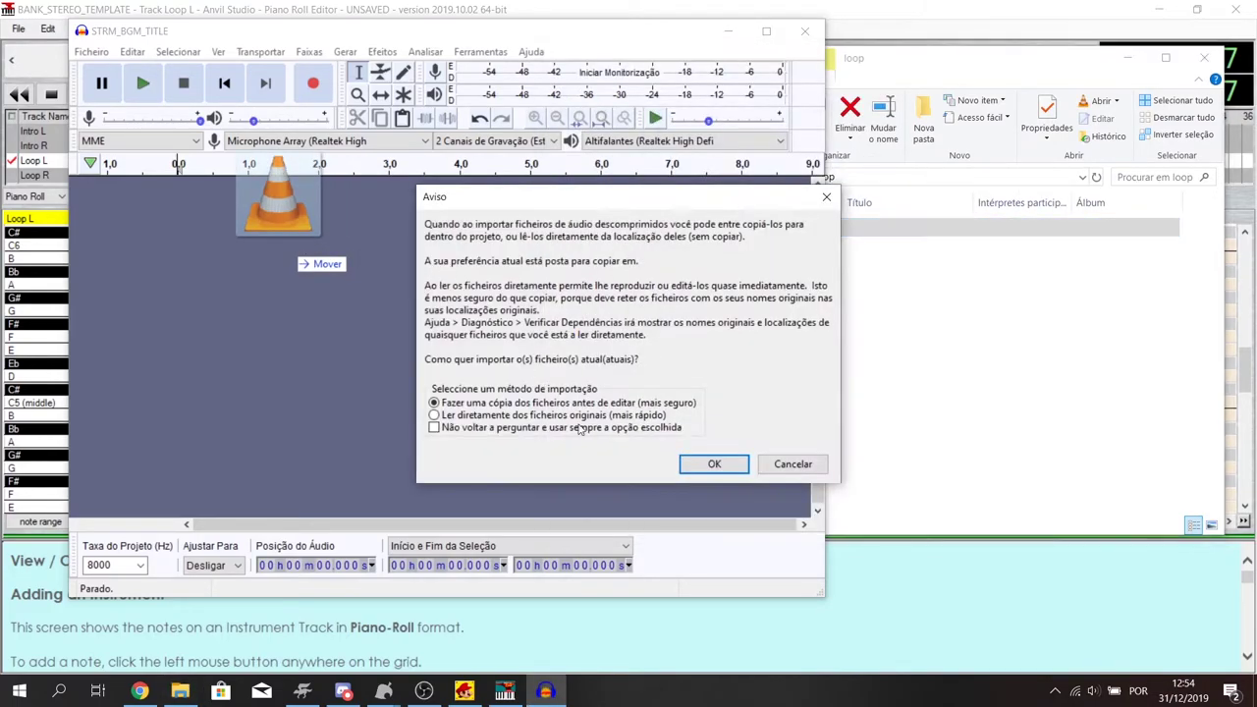
left_click(714, 464)
left_click_drag(639, 525, 699, 524)
key("ctrl+a")
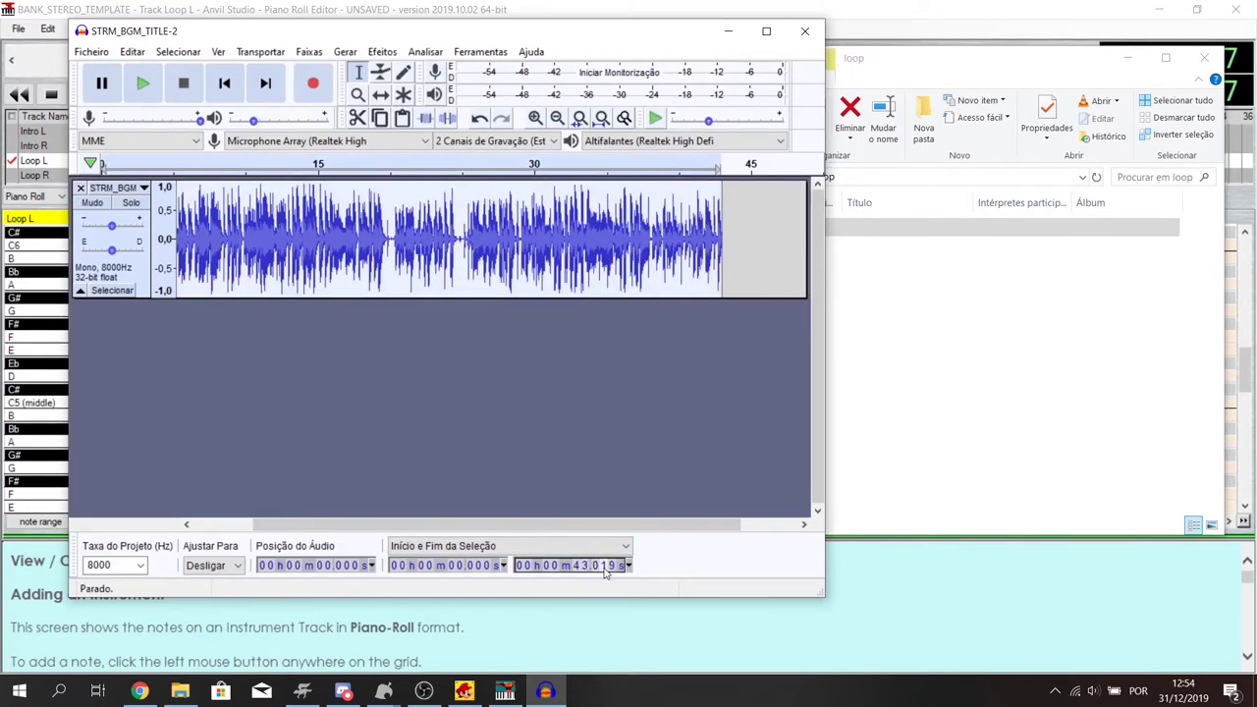
- Switch to Chrome, calculate 43,019 * 96,30 in the Google search, and copy the whole-number part of the result
left_click(139, 691)
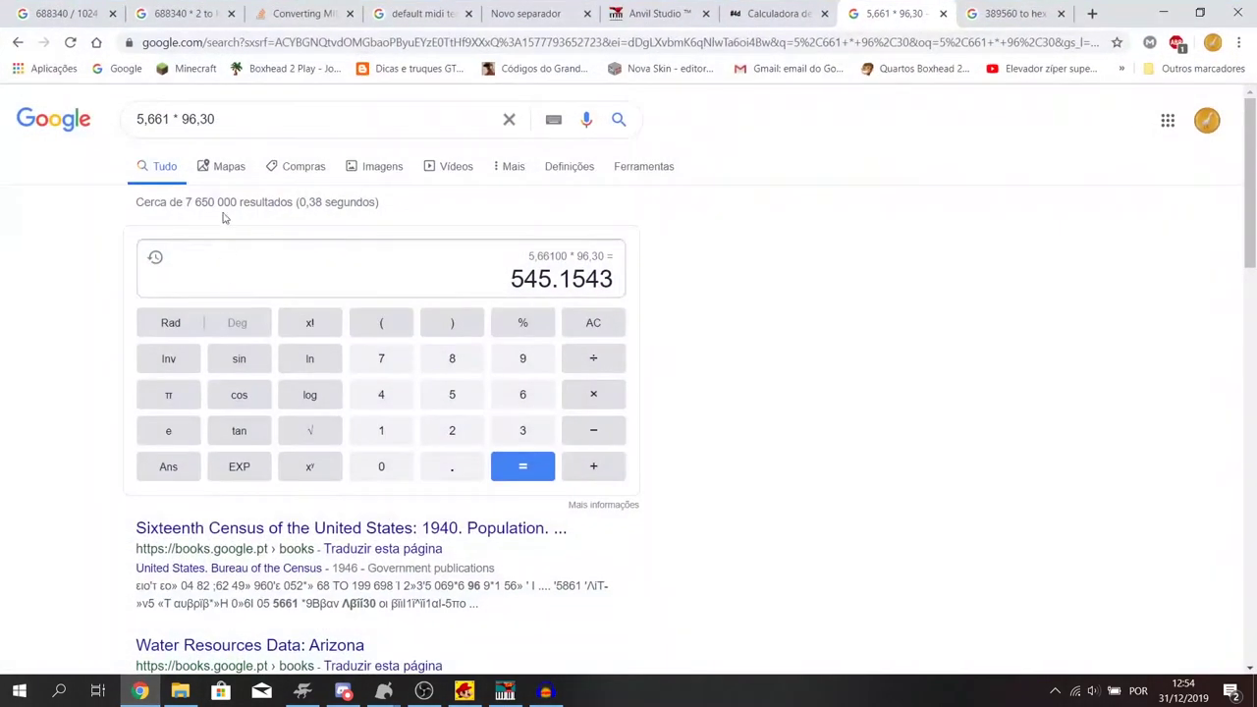
left_click(141, 118)
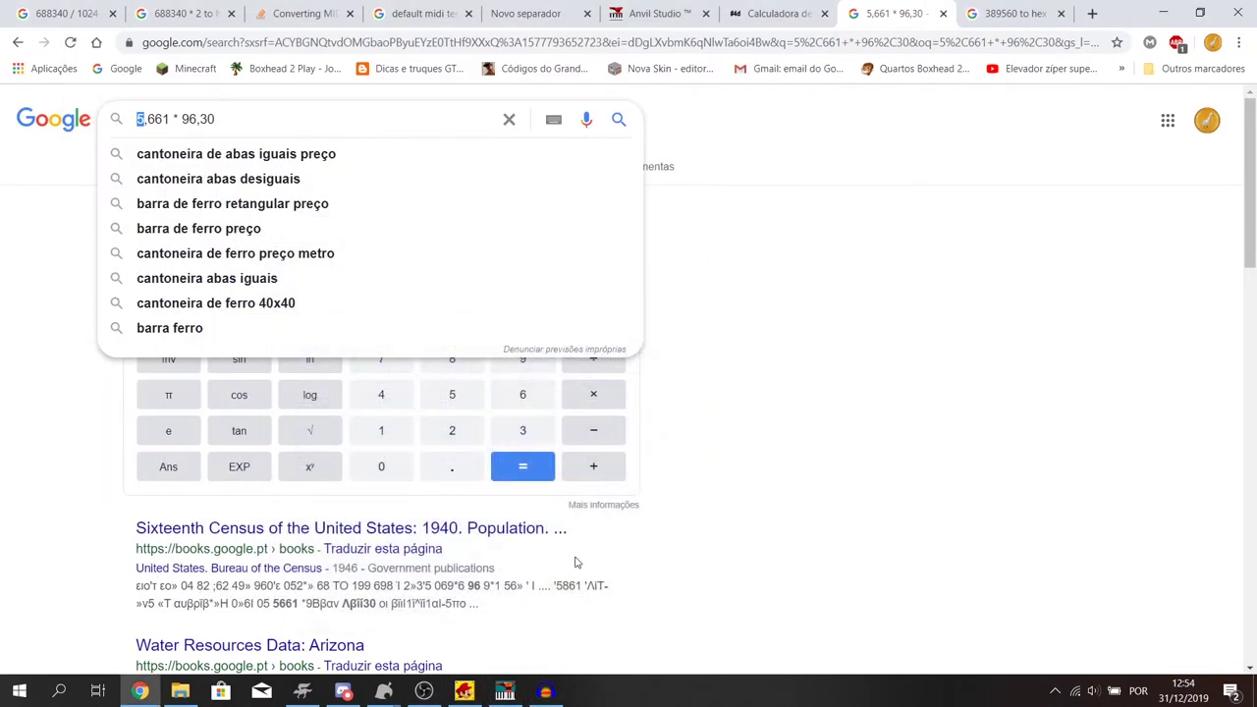
type("43")
left_click_drag(154, 119, 164, 119)
type("019")
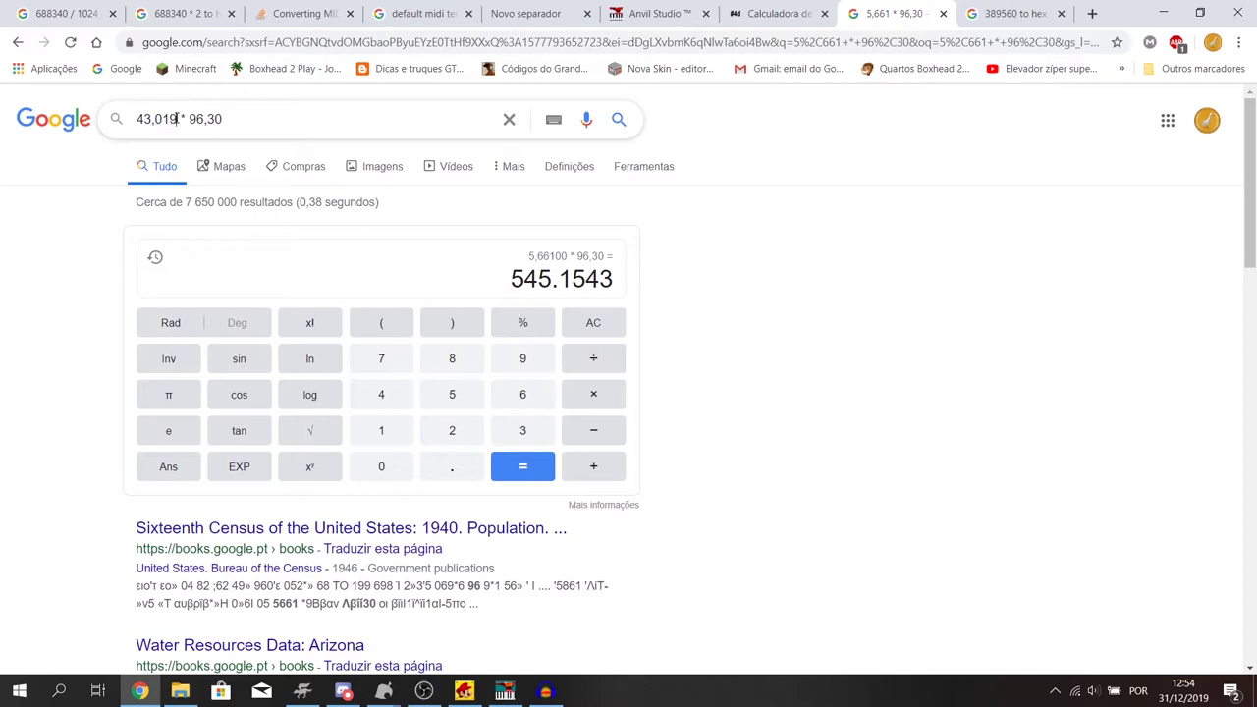
key("Return")
left_click_drag(498, 279, 567, 281)
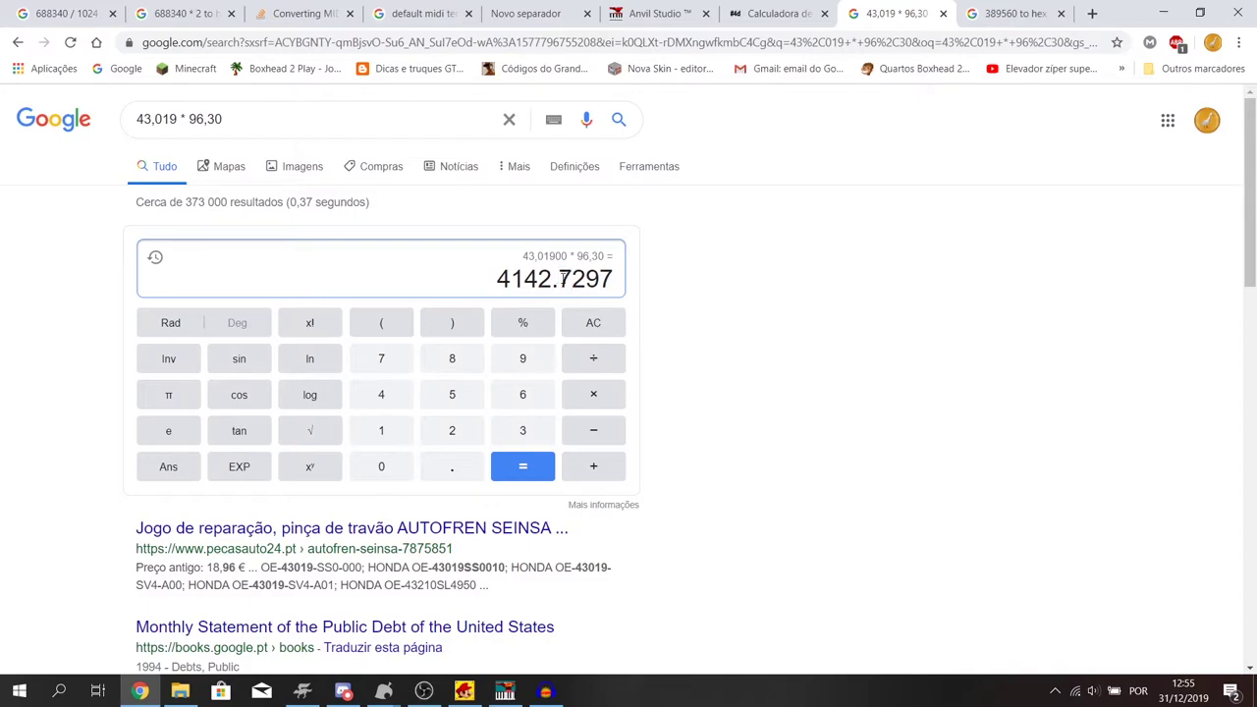
left_click_drag(559, 280, 507, 279)
right_click(501, 280)
left_click(531, 294)
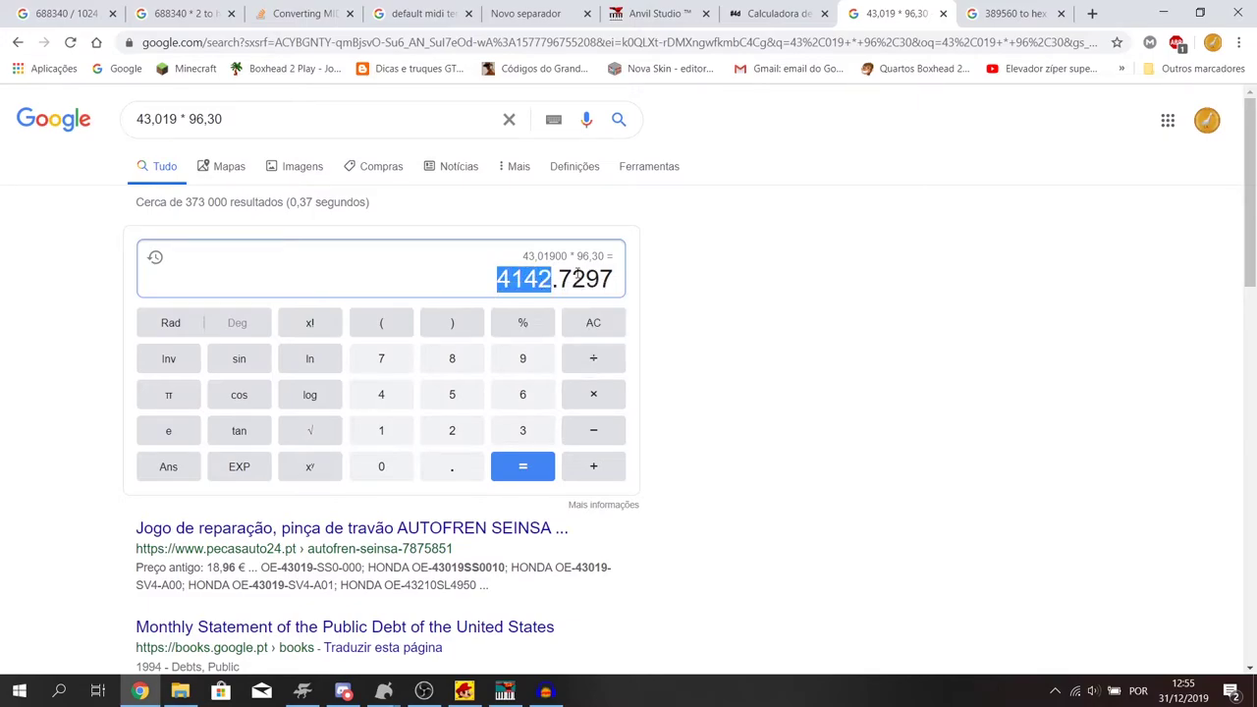
left_click(720, 252)
- Switch to Anvil Studio and set the duration of the E note on the Loop L track to 4142 ticks
left_click(1164, 14)
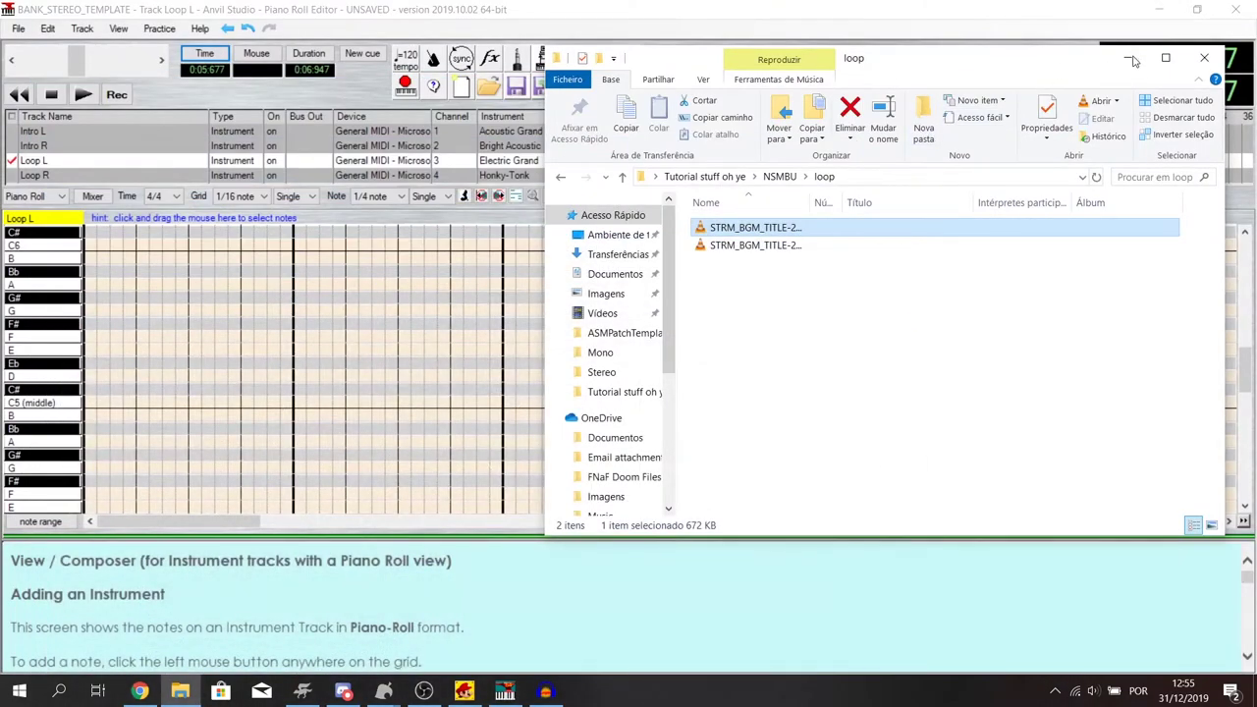
left_click(1136, 14)
right_click(789, 348)
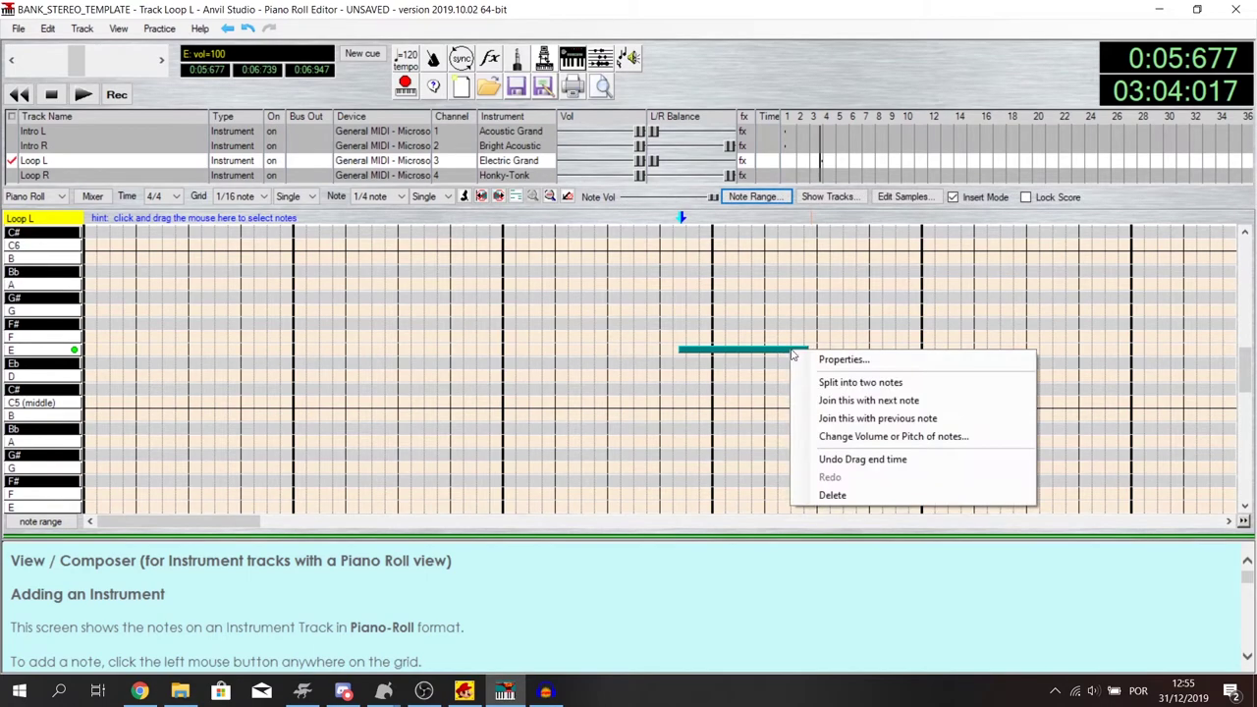
left_click(815, 358)
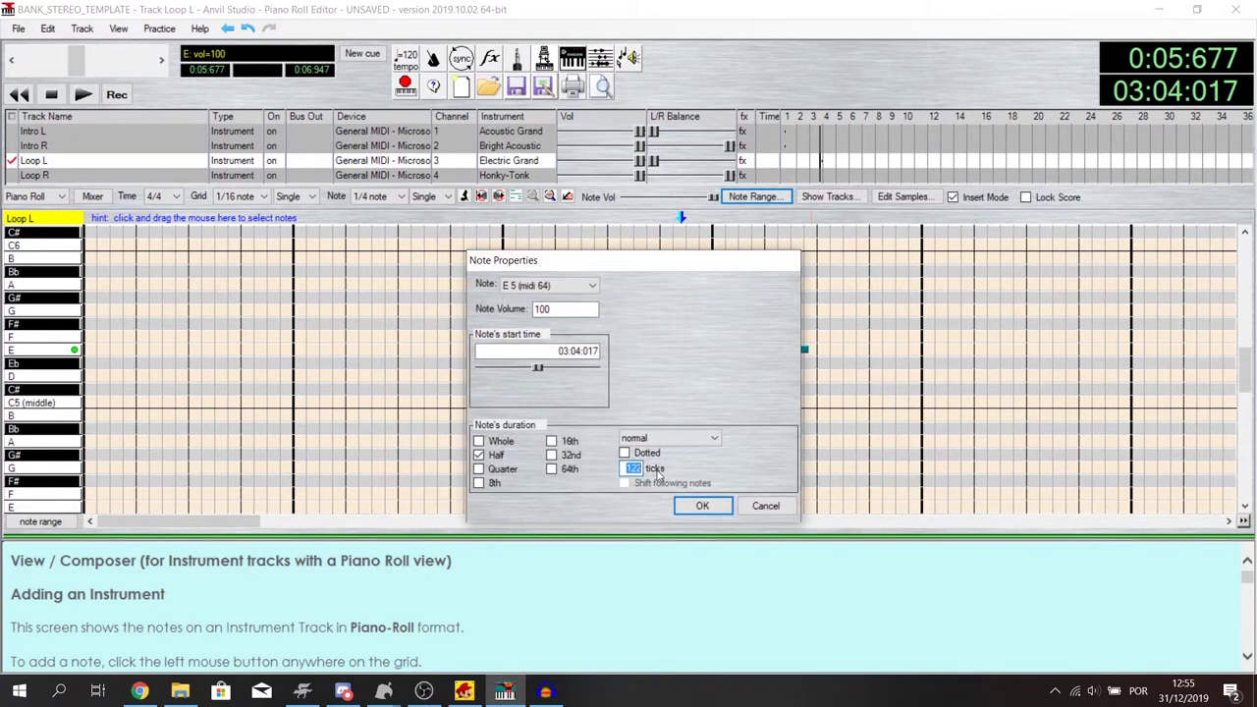
key("ctrl+v")
left_click(694, 507)
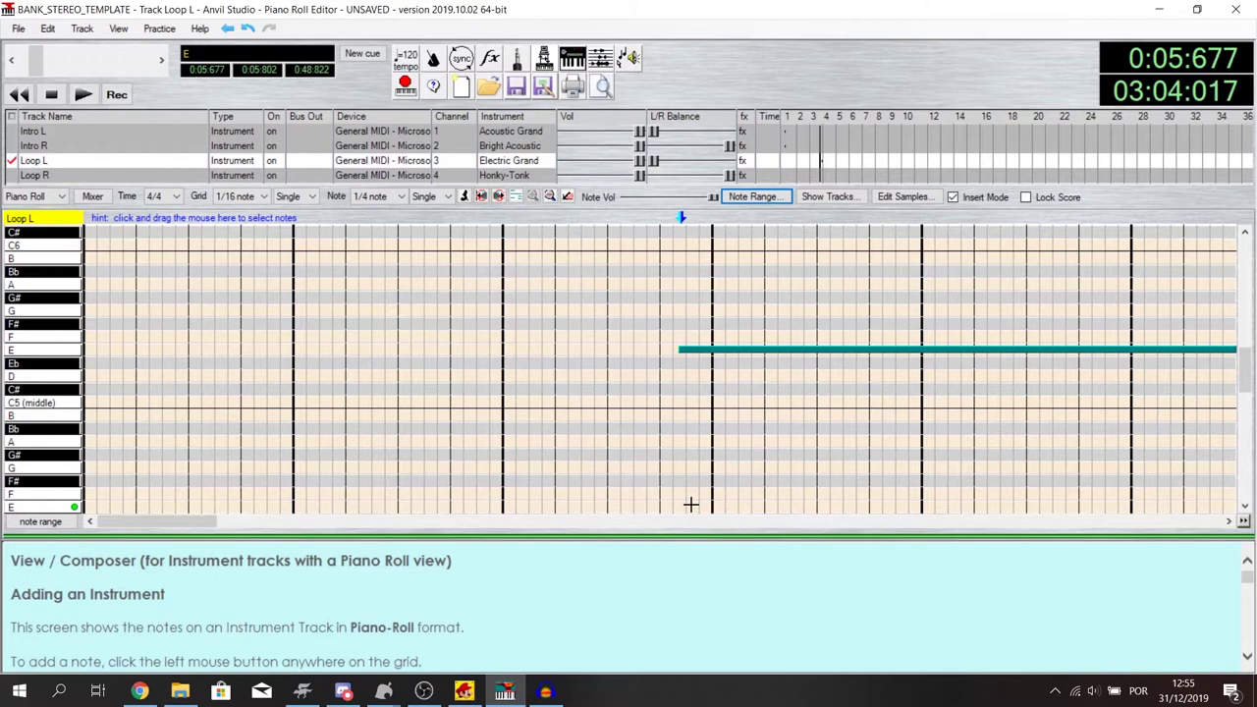
left_click_drag(187, 521, 158, 539)
- Delete the Loop R track from the song
left_click(64, 177)
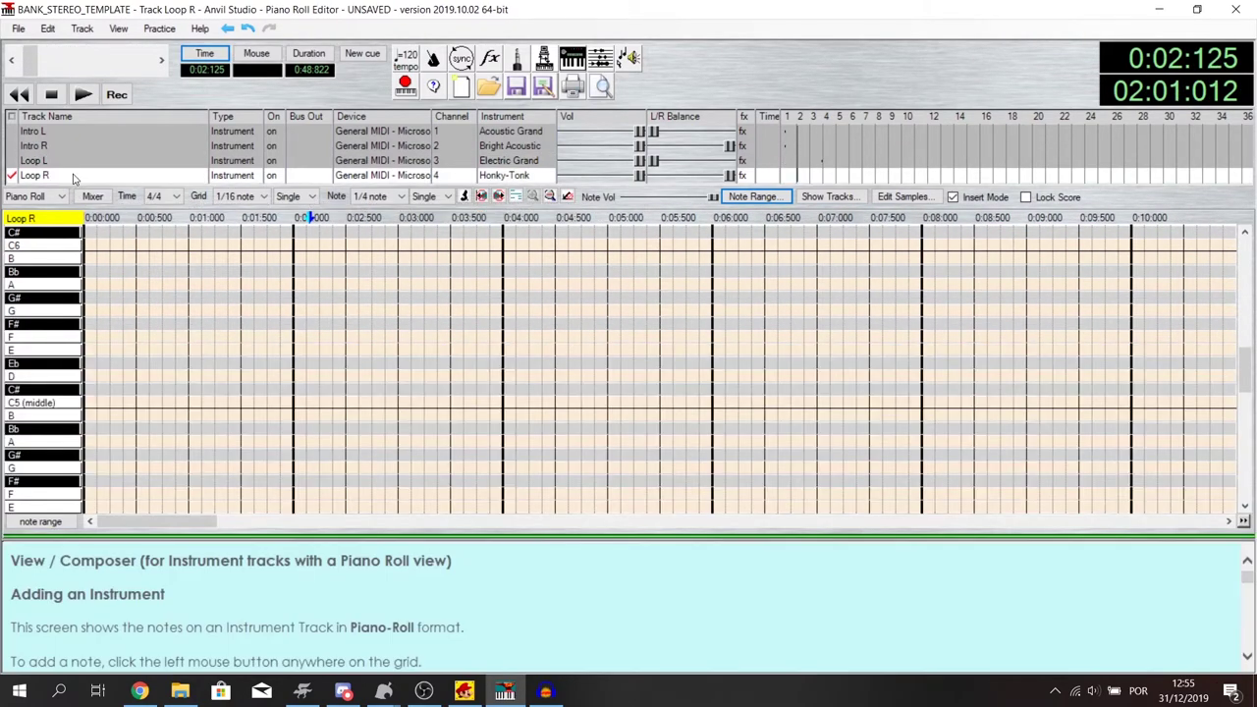
right_click(65, 177)
left_click(162, 246)
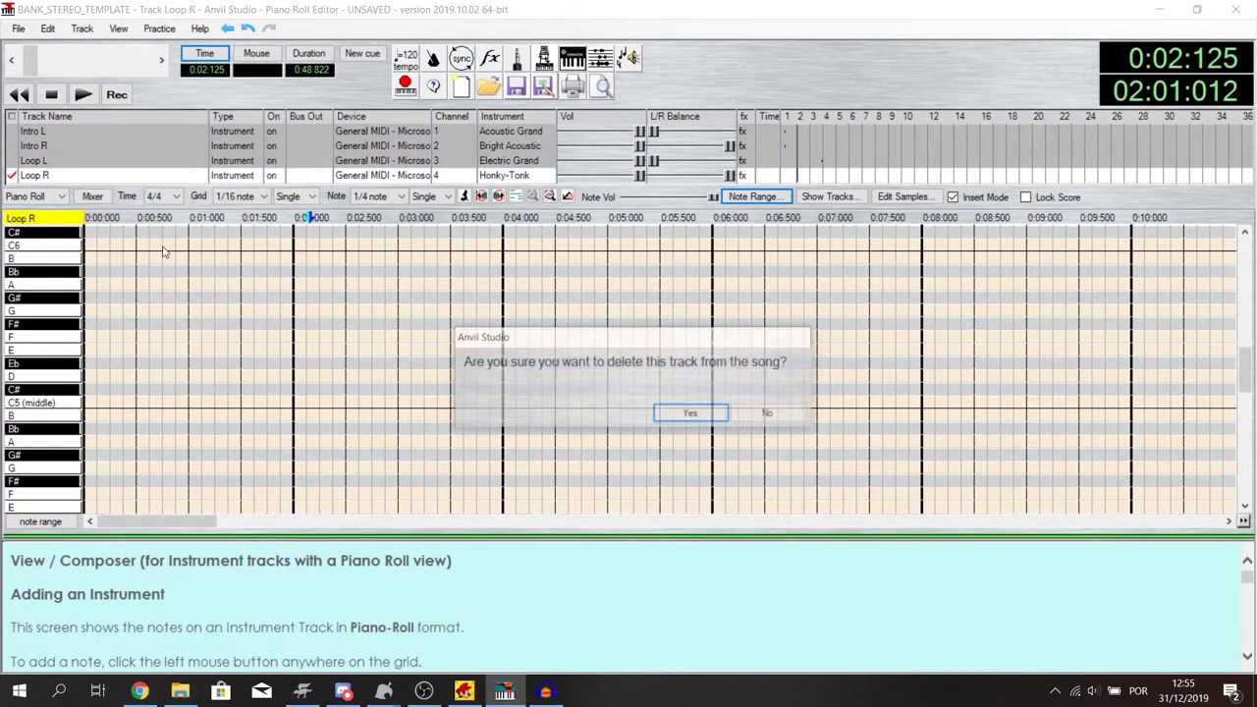
left_click(692, 415)
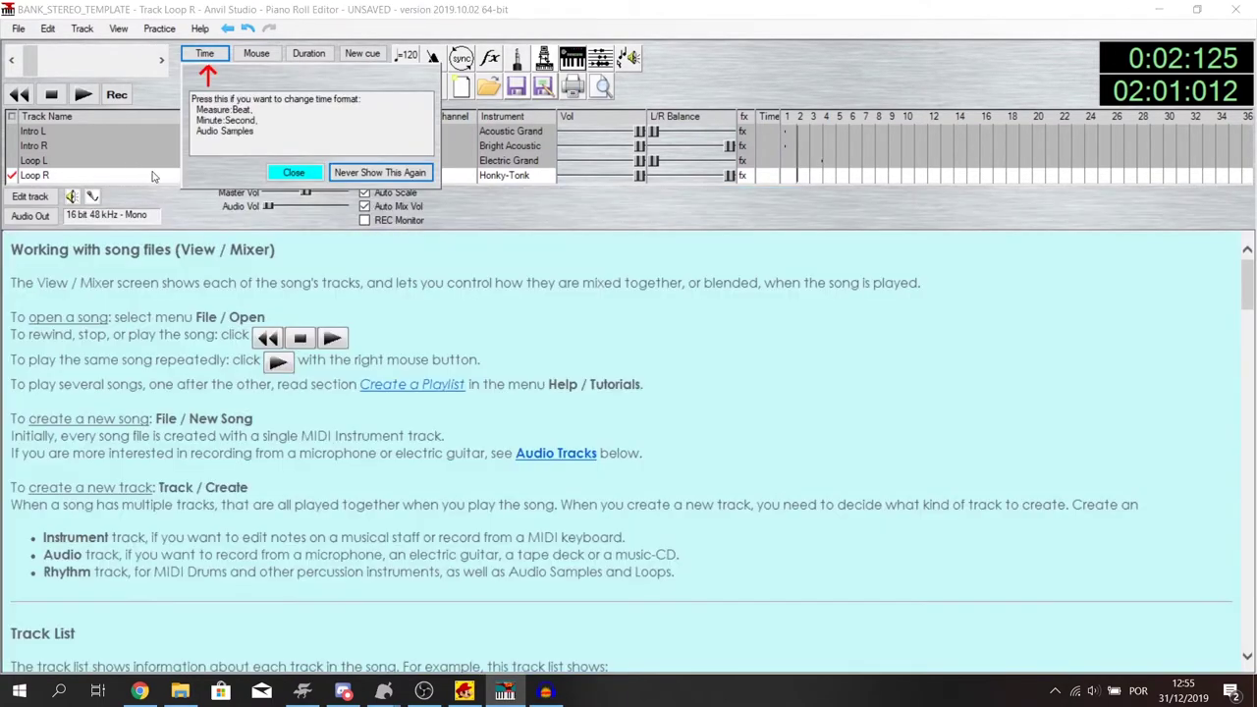
- Clone the Loop L track and rename the copy Loop R
left_click(113, 163)
right_click(113, 167)
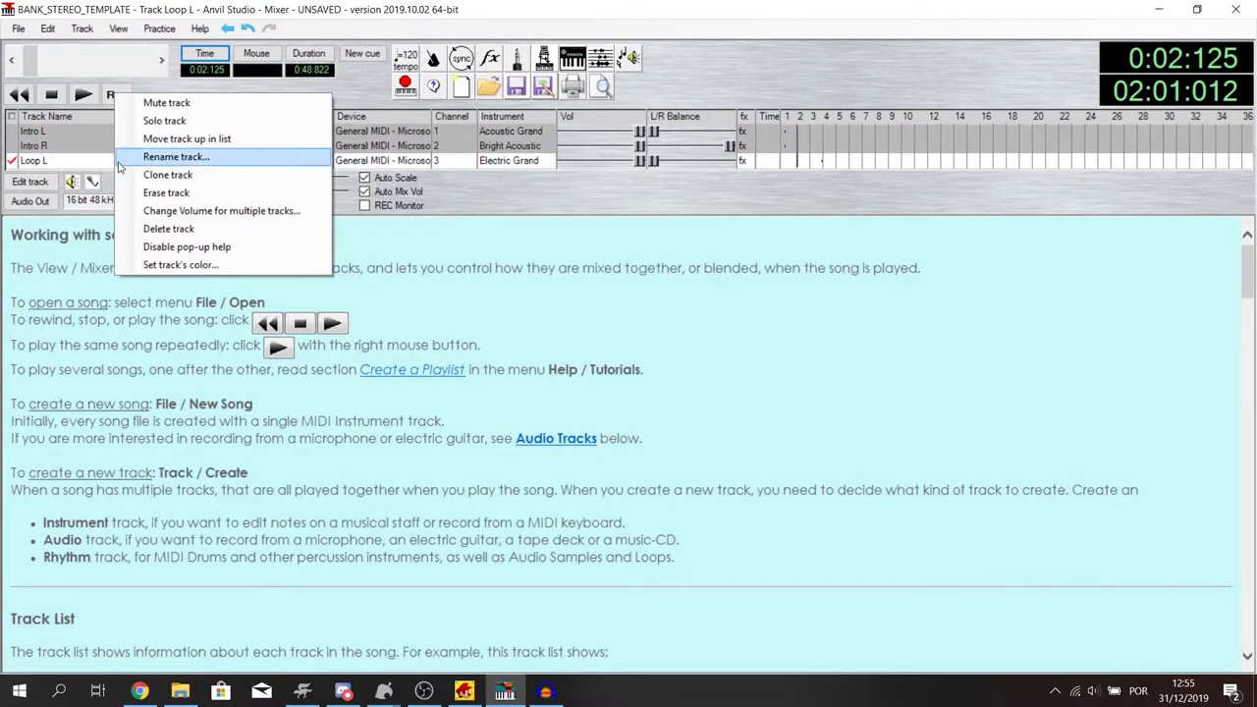
left_click(176, 178)
left_click(43, 176)
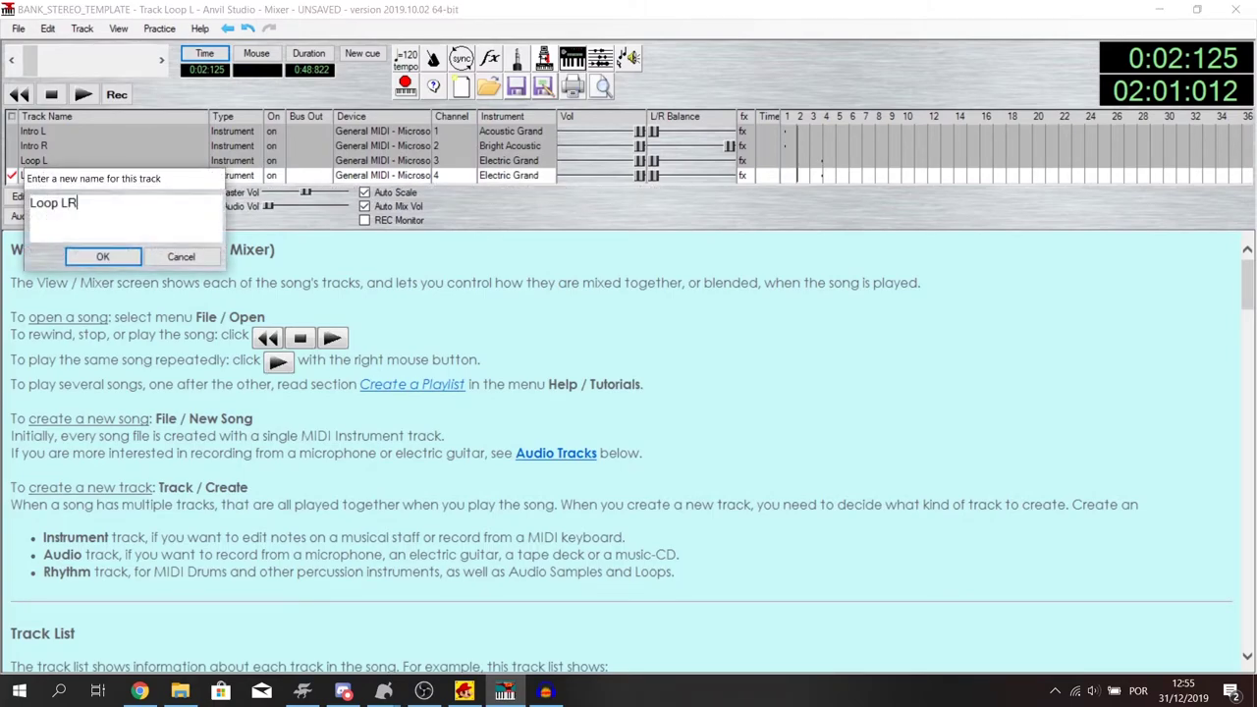
type("R")
left_click(103, 257)
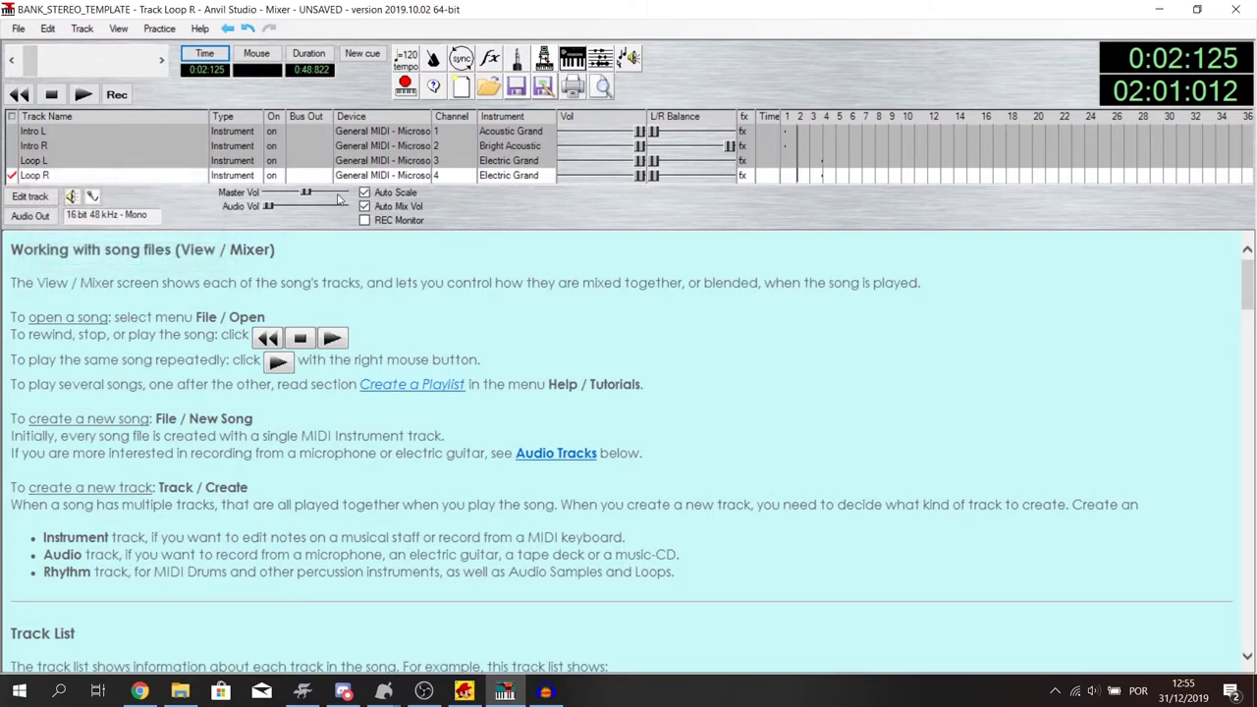
- Set the new Loop R track's balance fully to the right channel and change its instrument to Honky-Tonk
left_click_drag(657, 180, 712, 178)
left_click(526, 177)
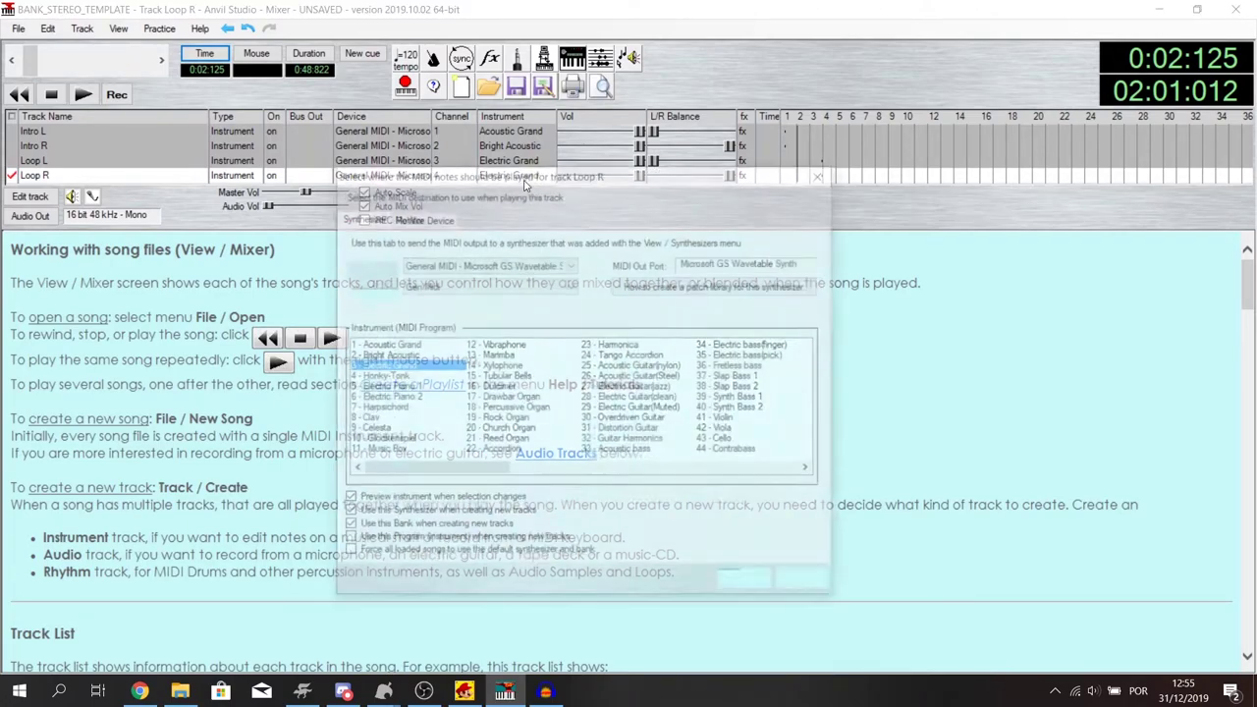
left_click(388, 377)
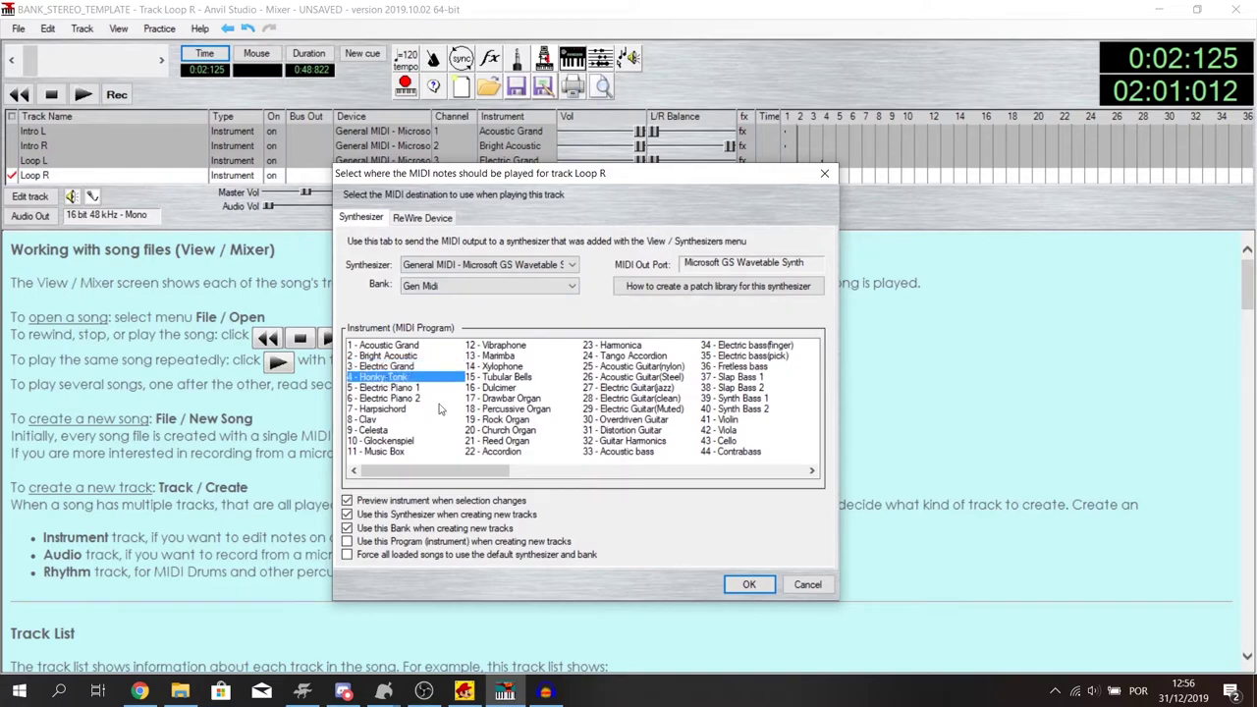
left_click(749, 585)
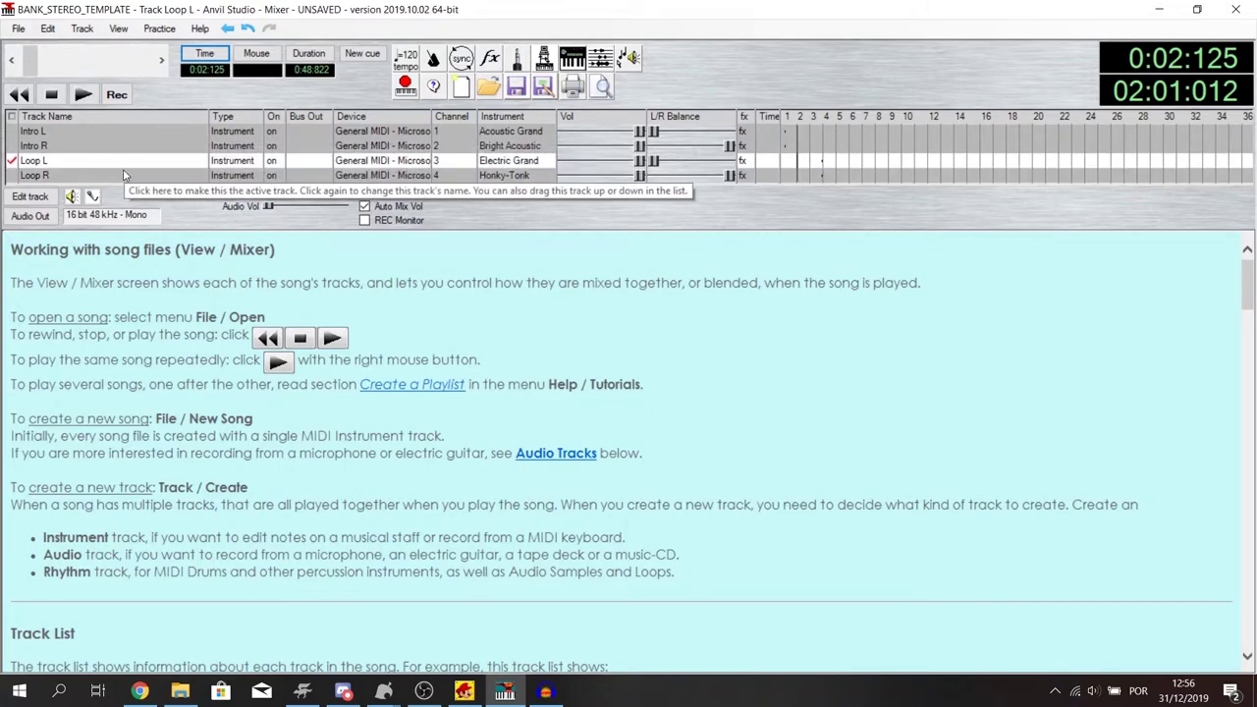
- Display the song in the Piano Roll Editor and check the E notes on the Intro L, Intro R, Loop L and Loop R tracks
left_click(118, 29)
left_click(157, 86)
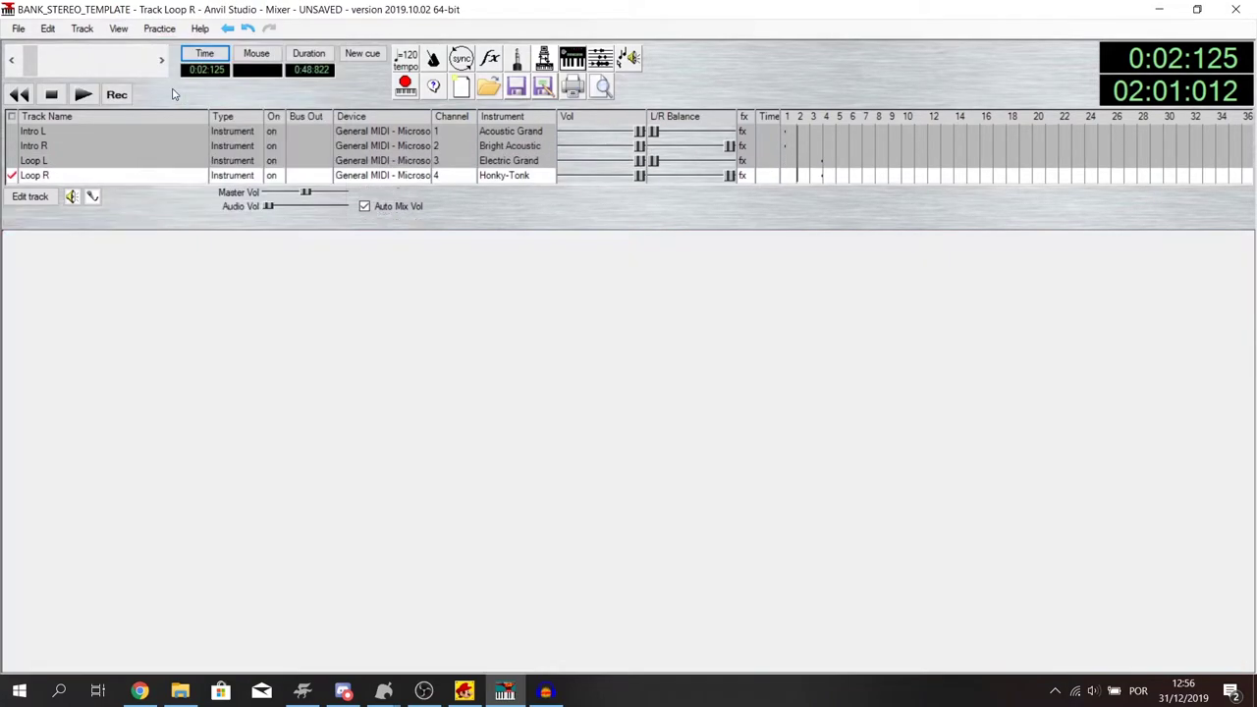
left_click_drag(197, 521, 147, 522)
left_click(94, 143)
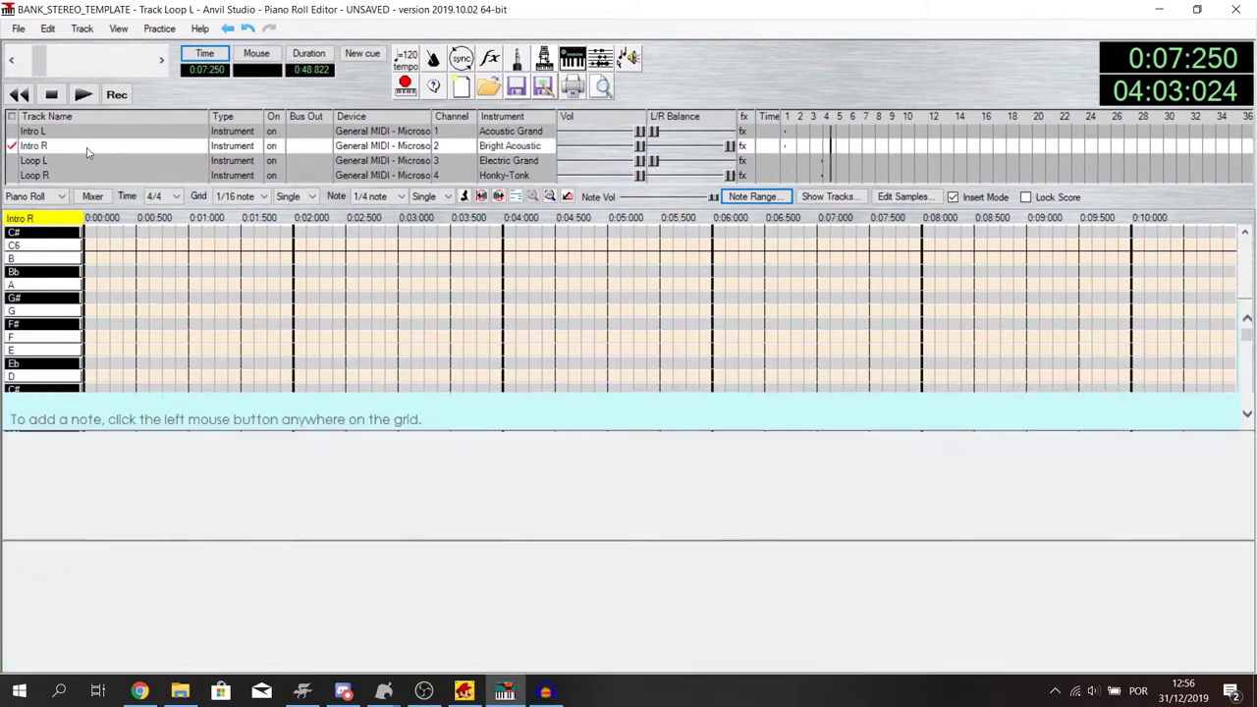
left_click(92, 131)
left_click(87, 161)
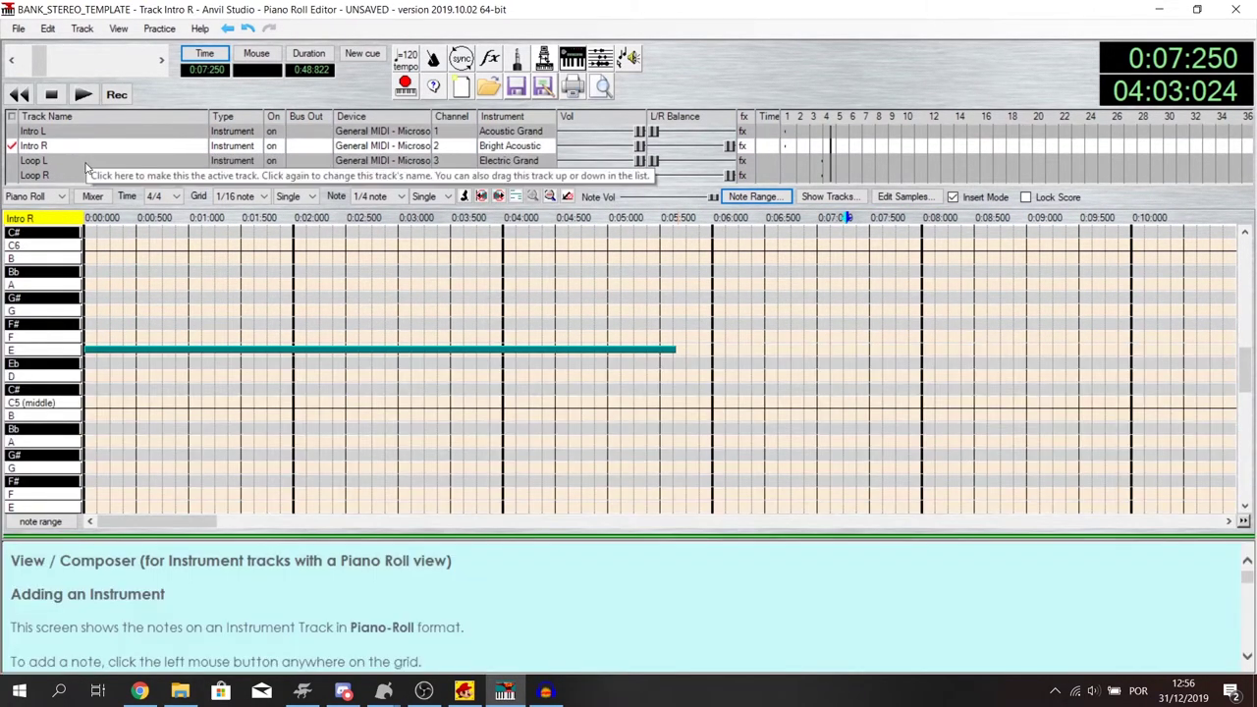
left_click(83, 176)
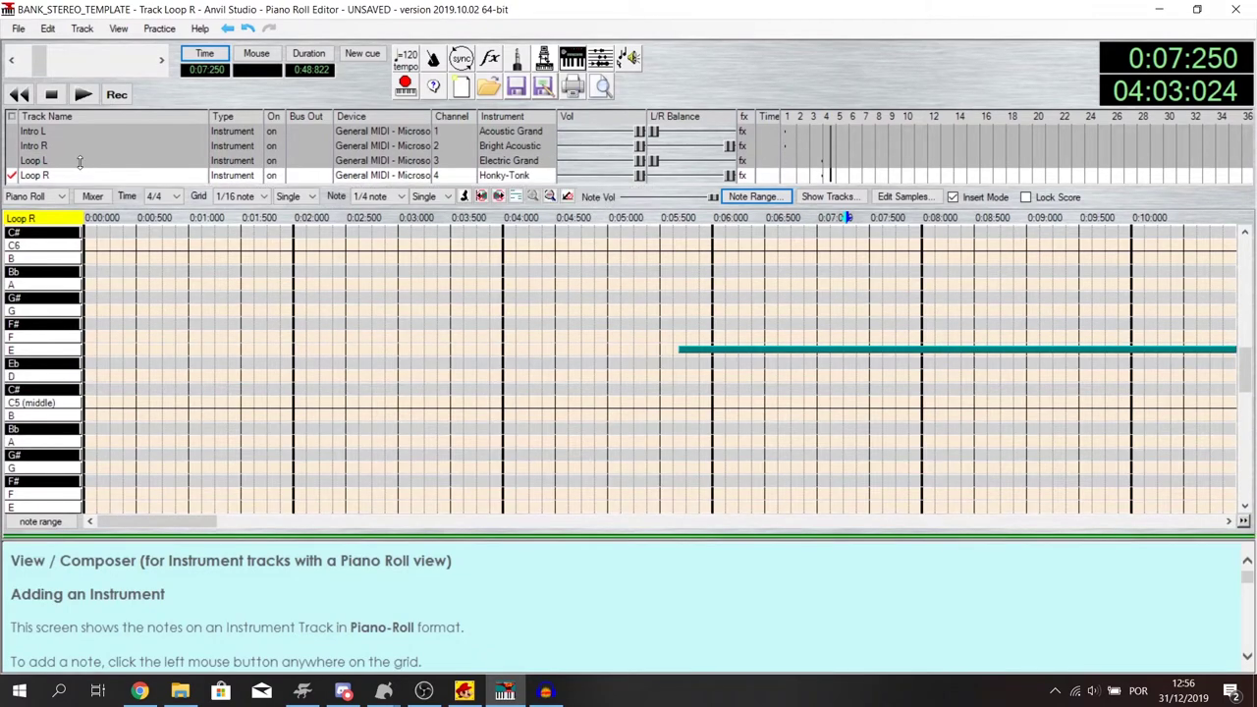
left_click(78, 146)
left_click(78, 131)
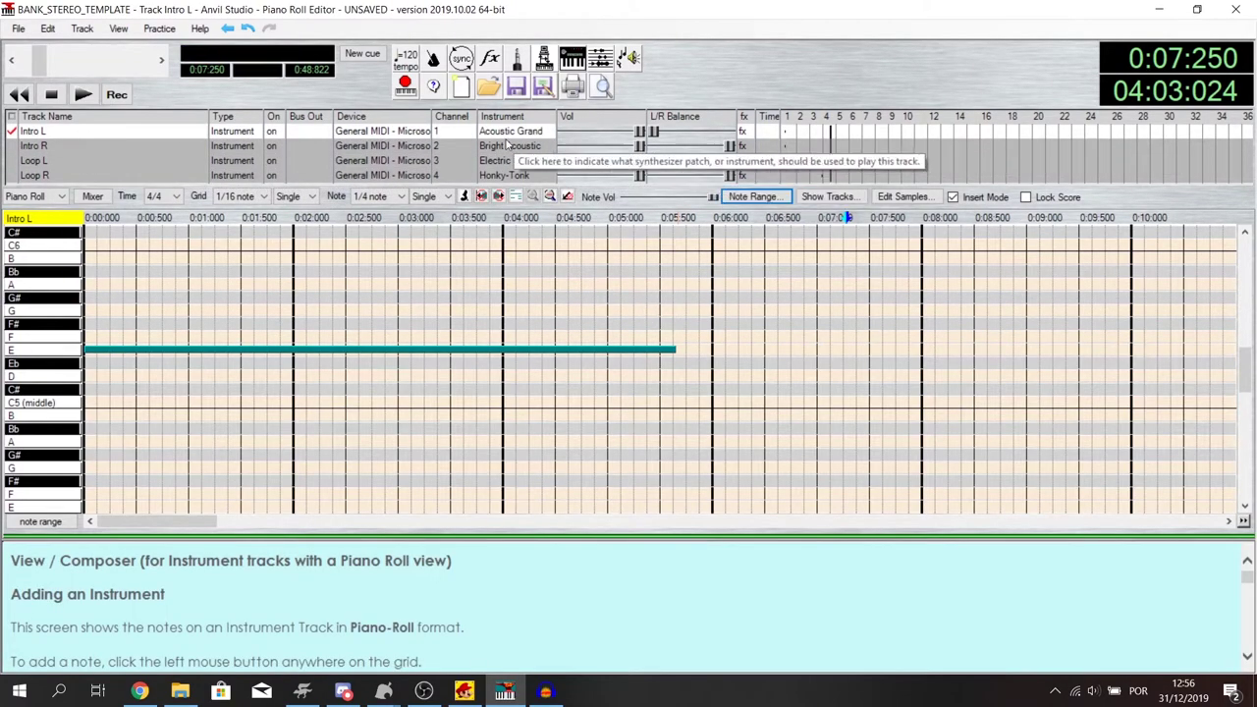
left_click(196, 145)
left_click(59, 131)
left_click(19, 28)
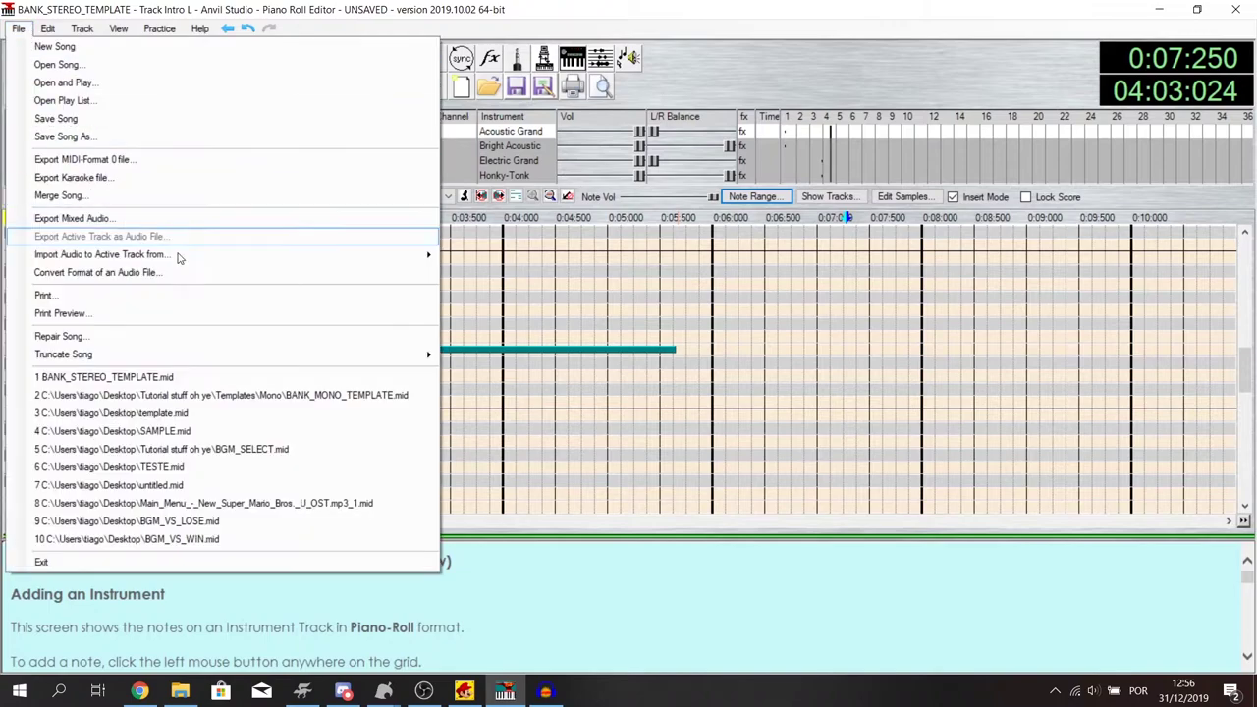
key("Escape")
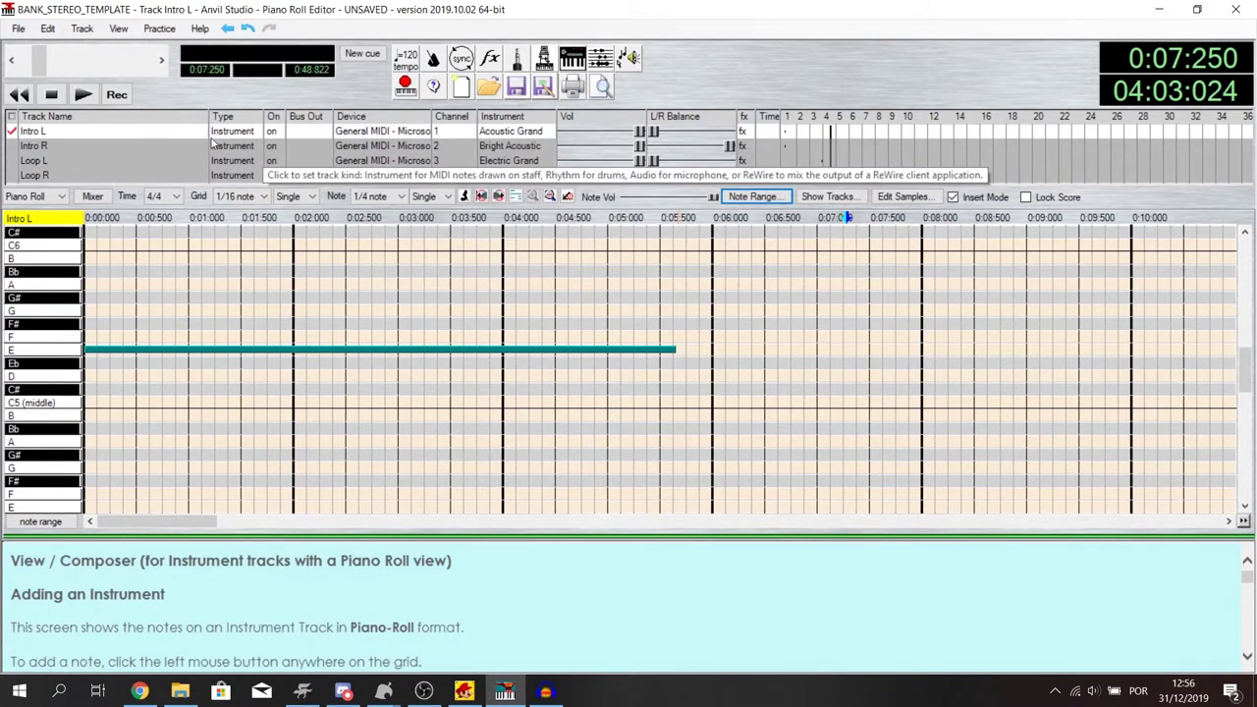
left_click(119, 29)
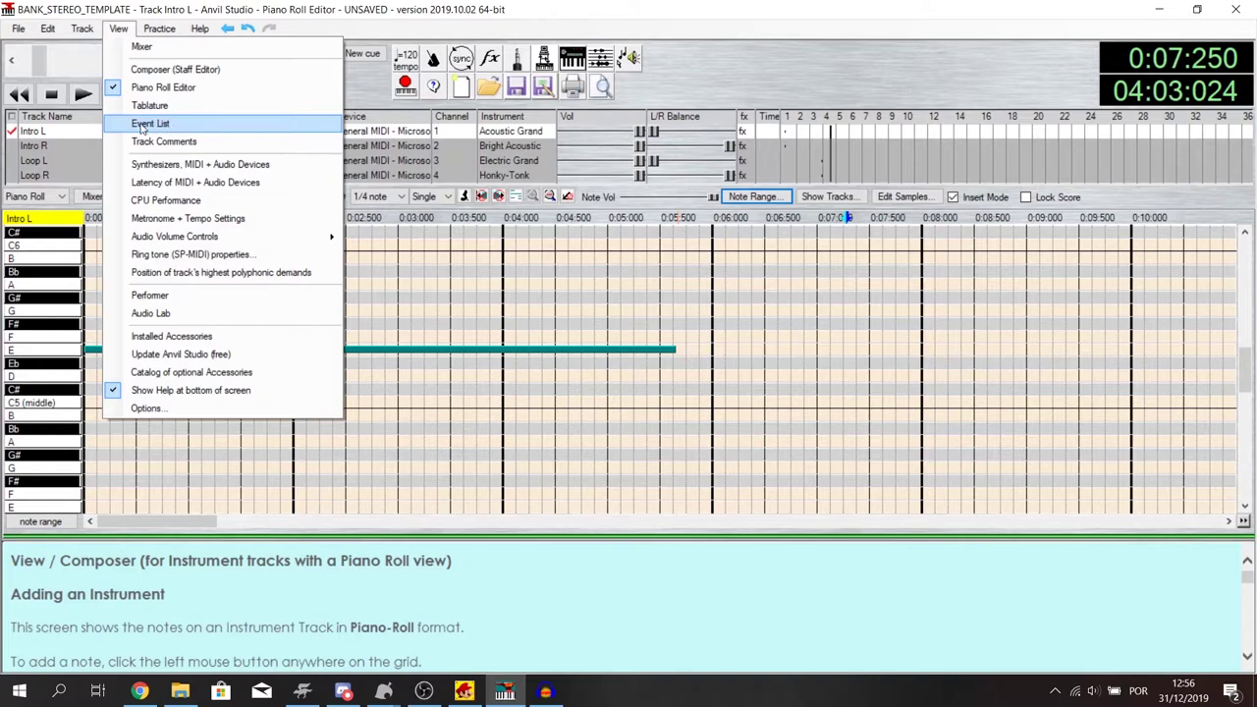
double_click(61, 134)
left_click(182, 212)
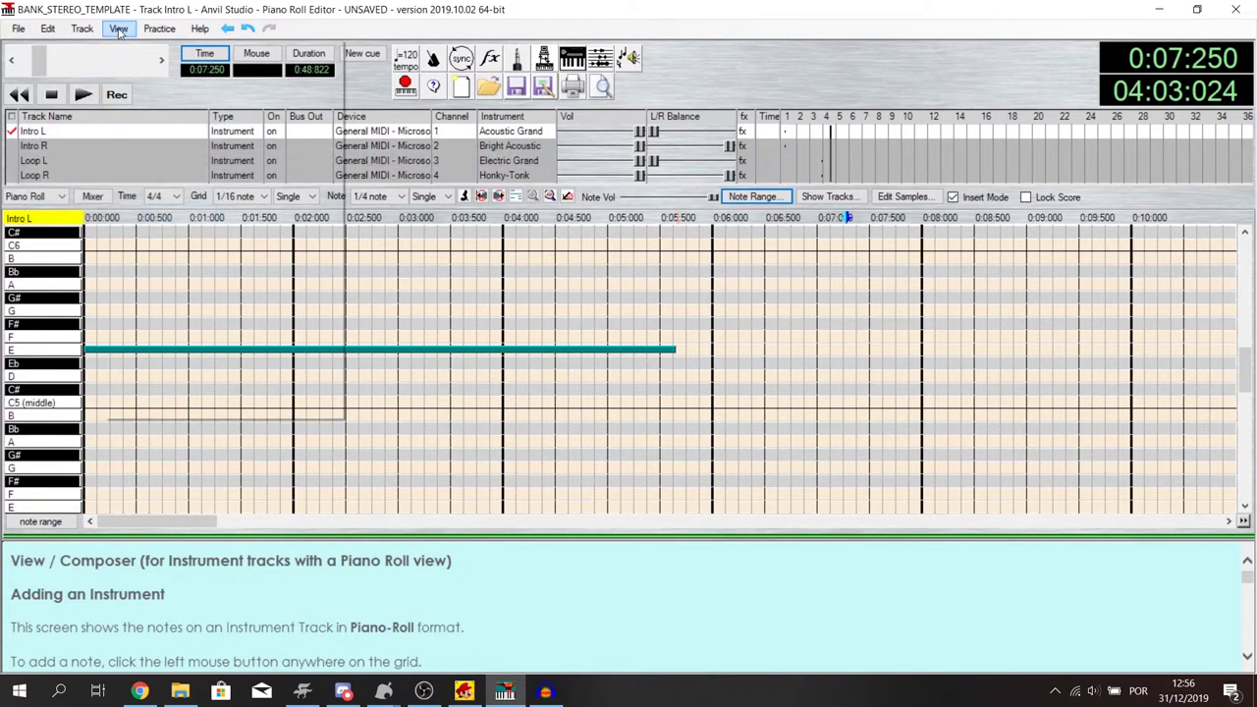
- Open the Event List for the Intro L track and set the insertion point after its last event
left_click(119, 29)
left_click(157, 125)
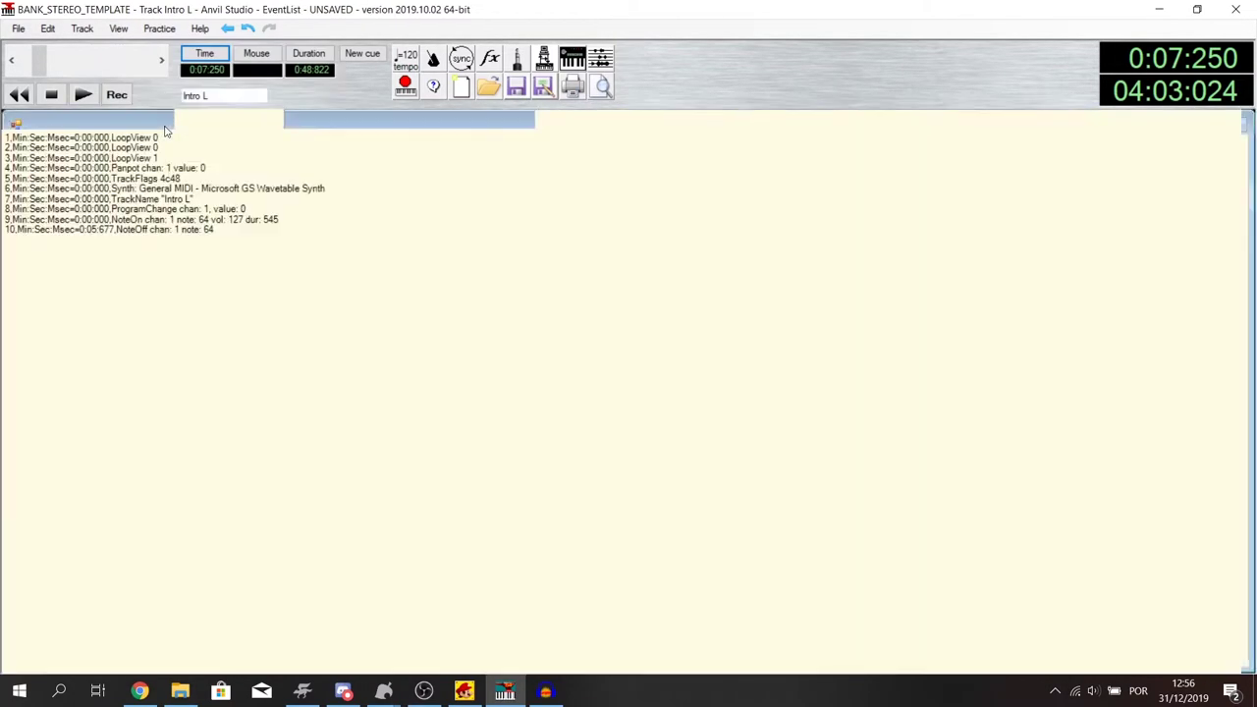
left_click(202, 95)
left_click(113, 187)
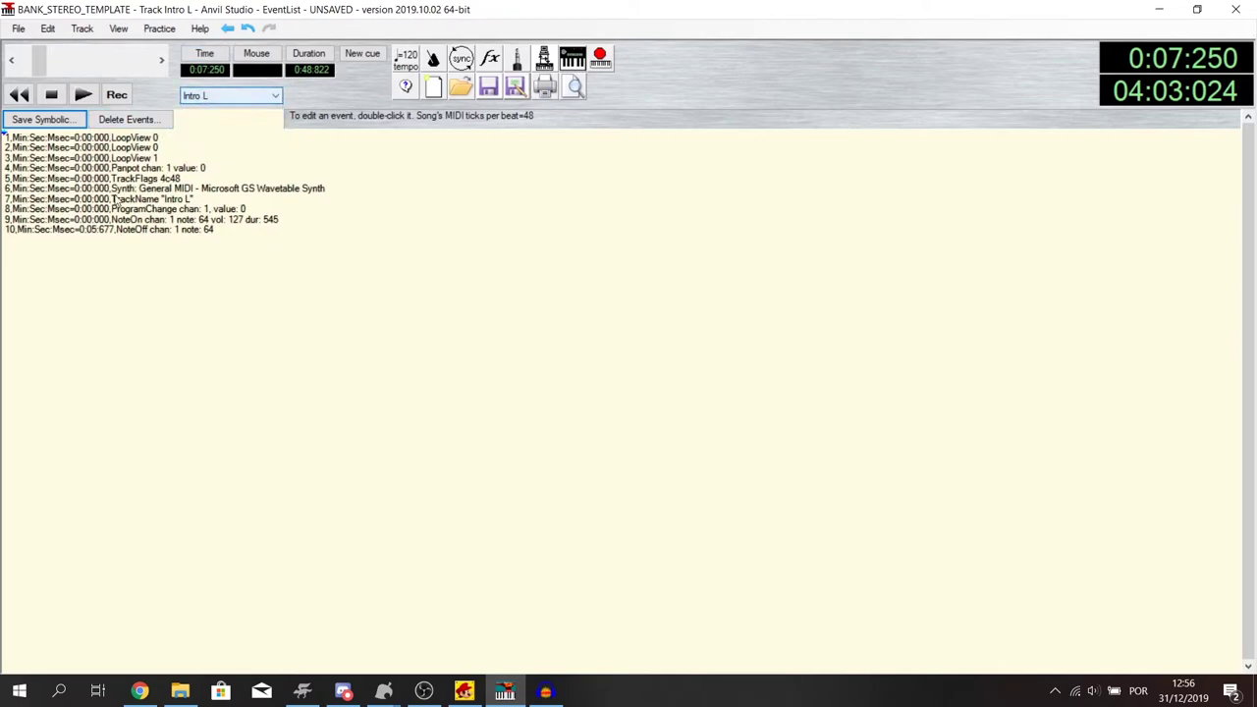
left_click(56, 246)
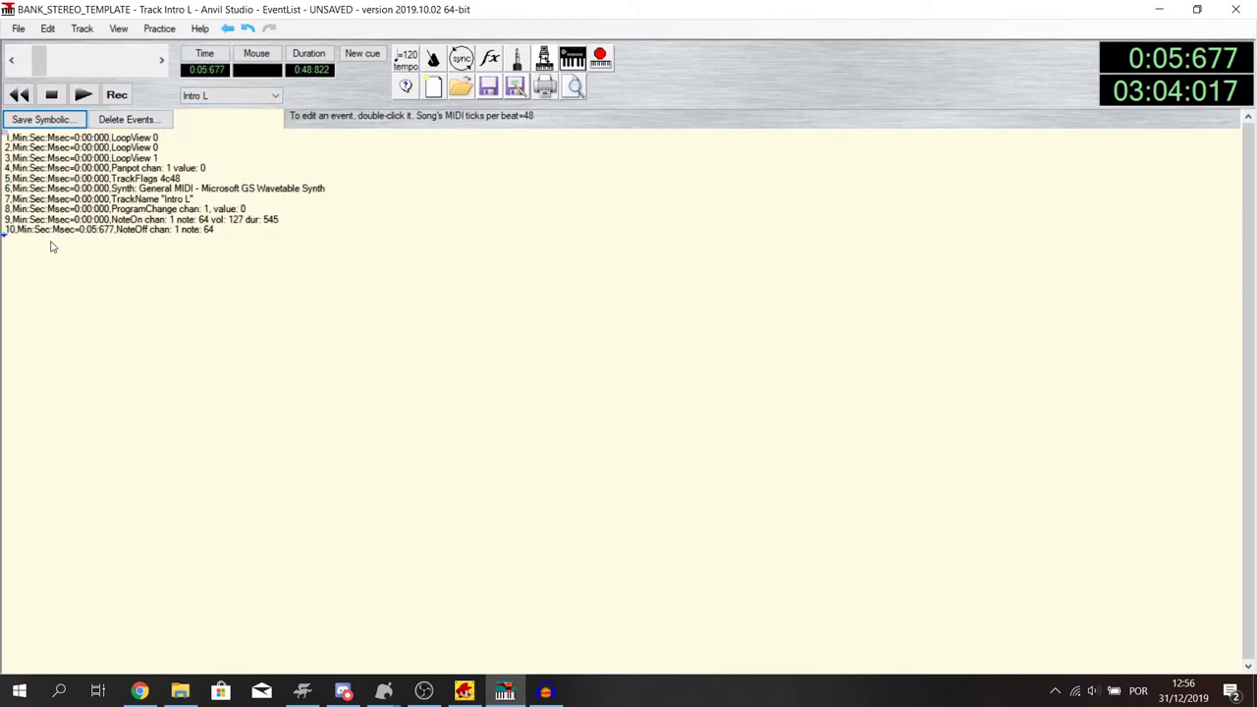
- Insert a Marker MIDI event named "loopStart" at 0:05:677 on the Intro L track
left_click(51, 30)
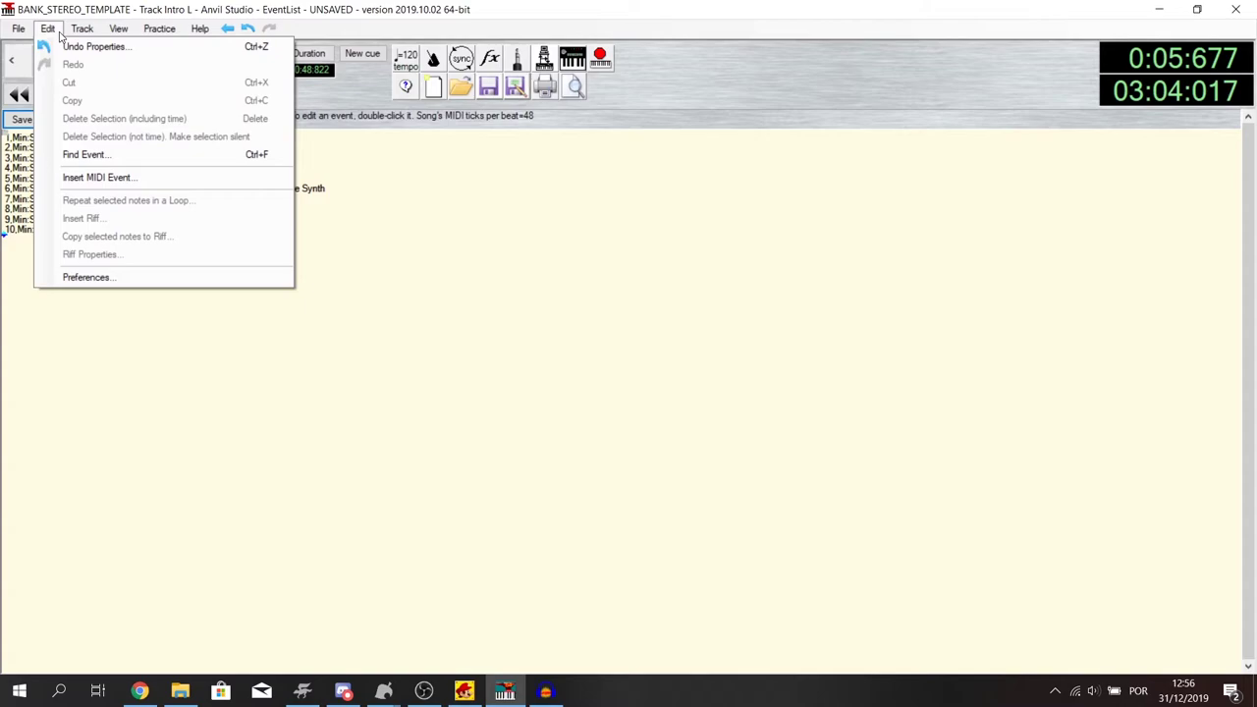
left_click(95, 178)
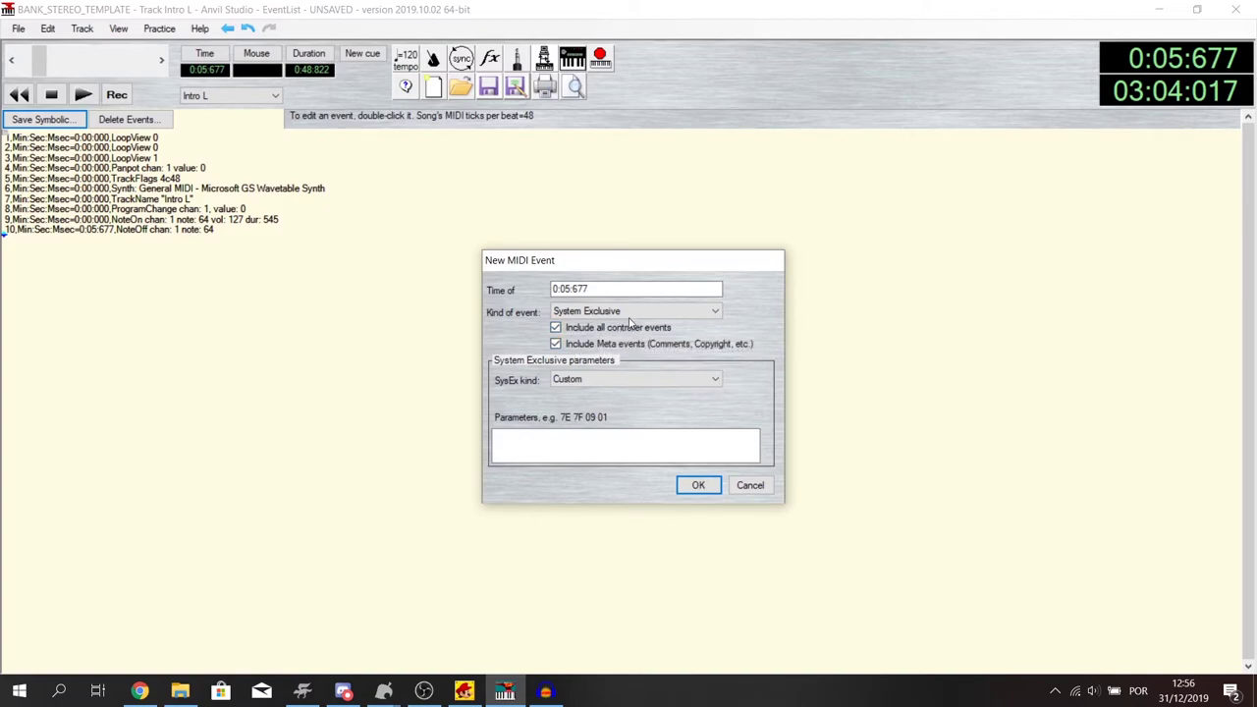
left_click(630, 311)
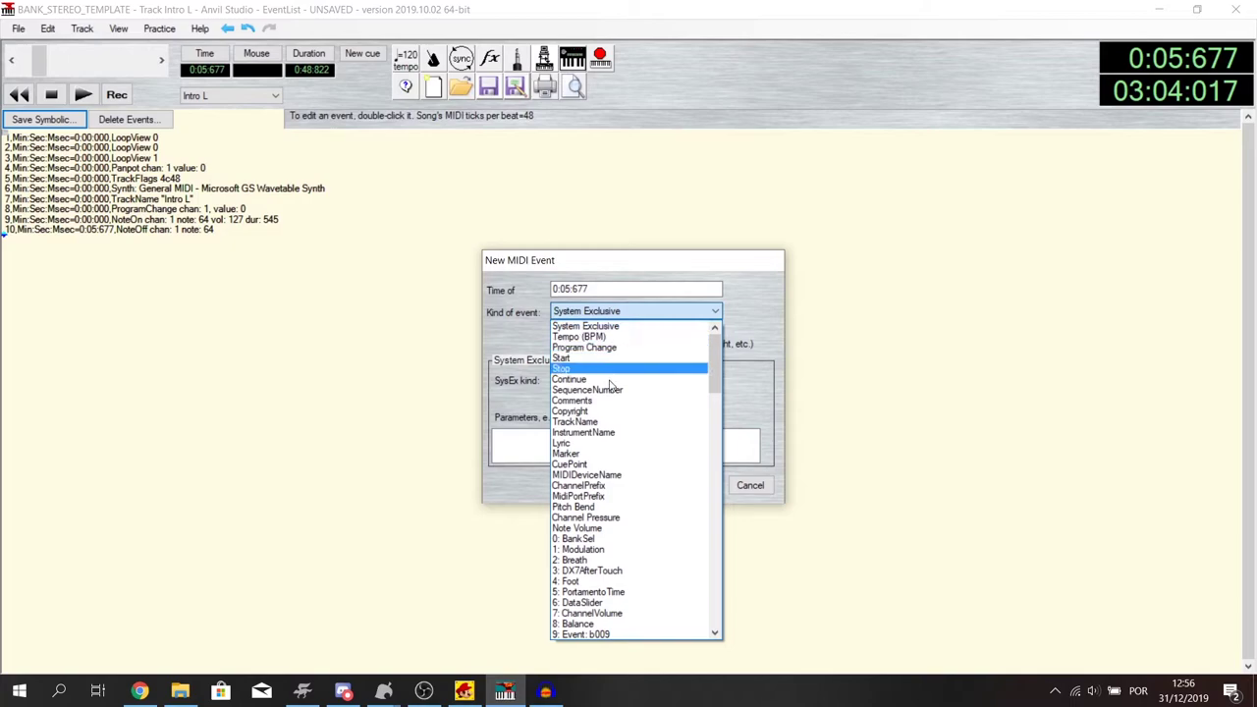
left_click(590, 454)
left_click(602, 375)
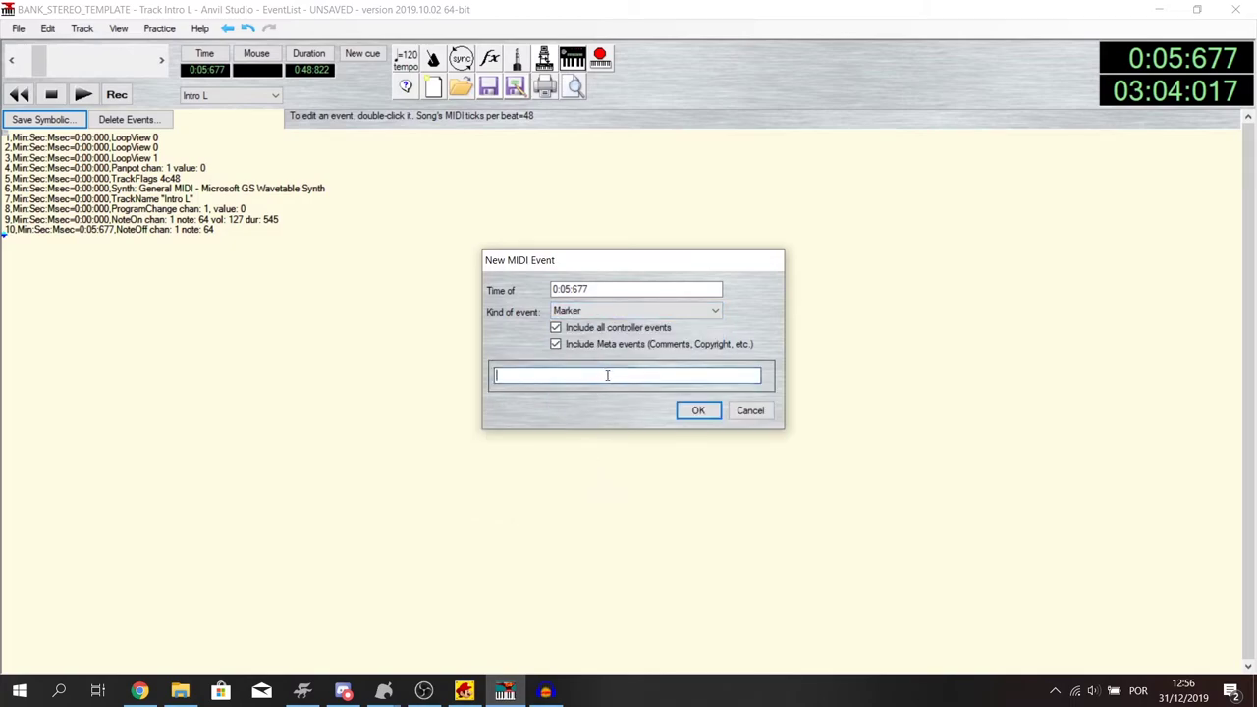
type("loop")
key("Caps_Lock")
type("S")
key("Caps_Lock")
type("tart")
left_click(698, 411)
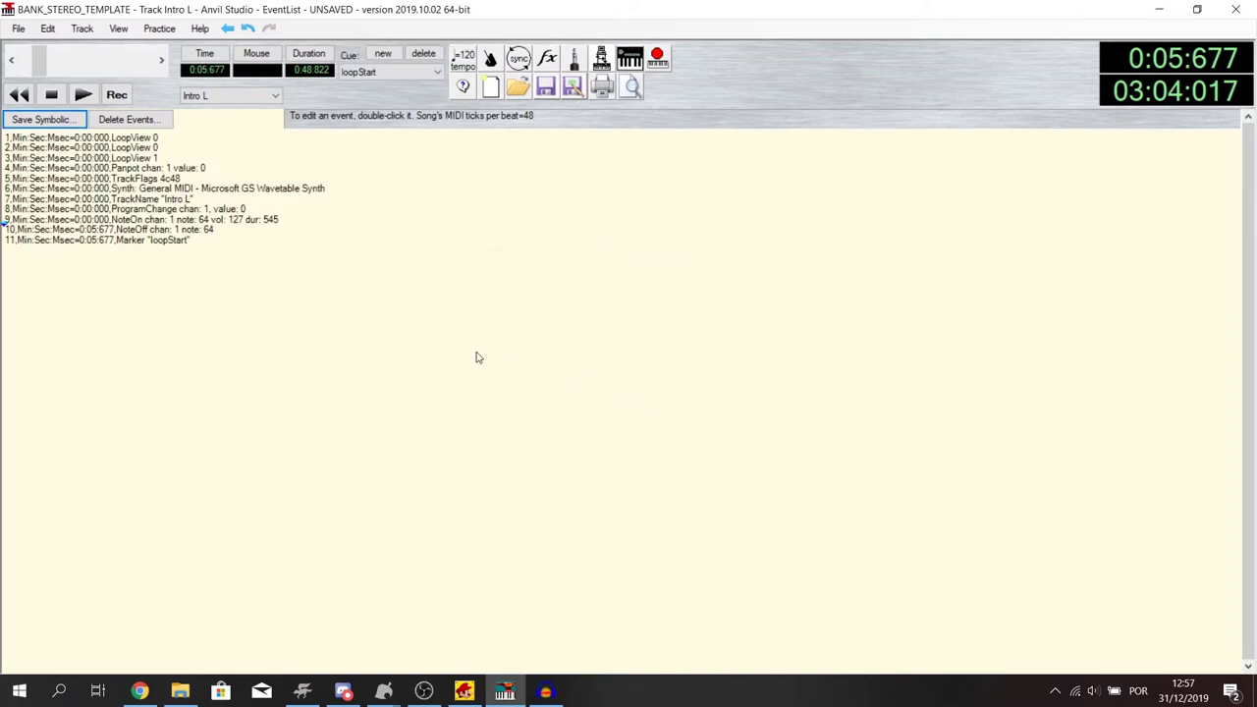
- Insert a Marker MIDI event named "loopEnd" at 0:48:822 after the last event on the Loop L track
left_click(222, 97)
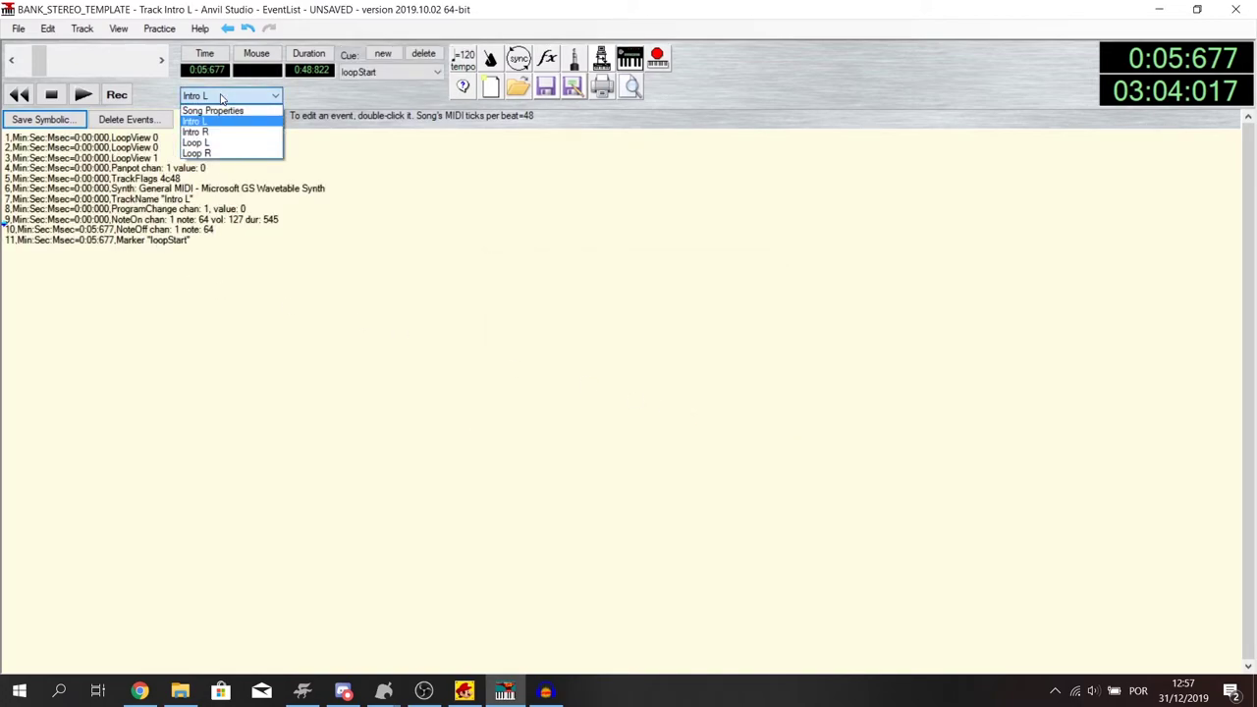
left_click(236, 151)
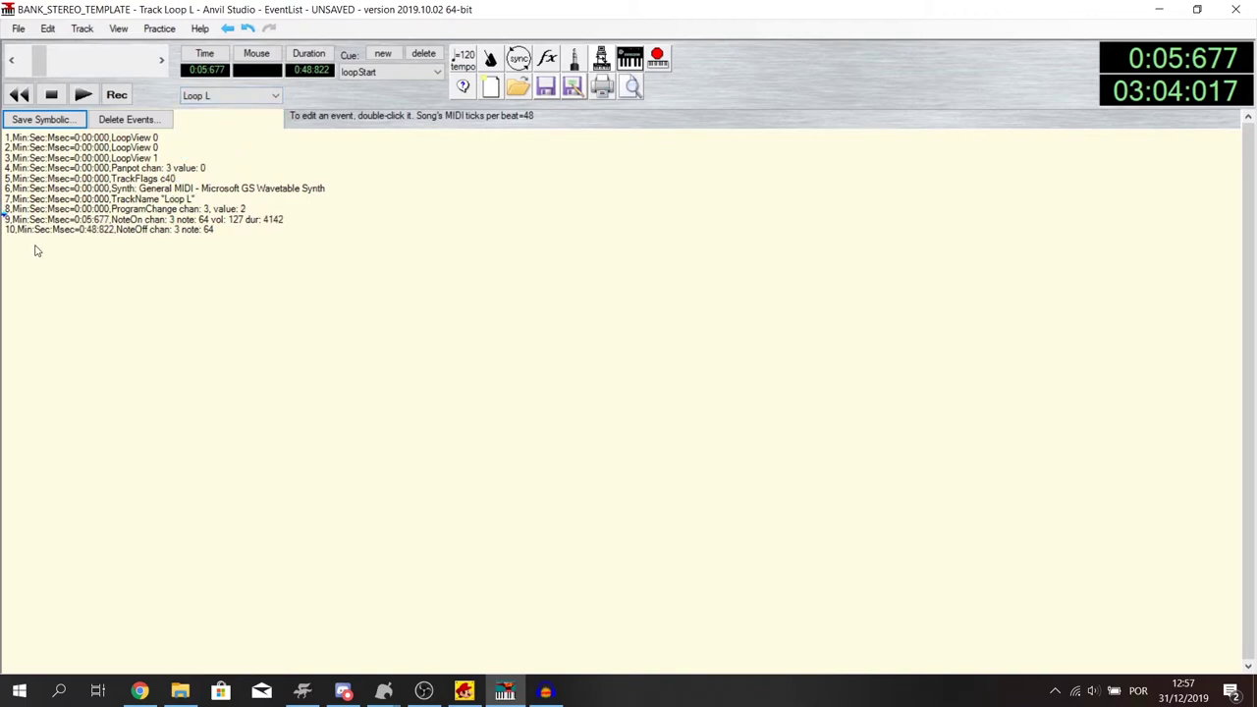
key("Down")
left_click(48, 28)
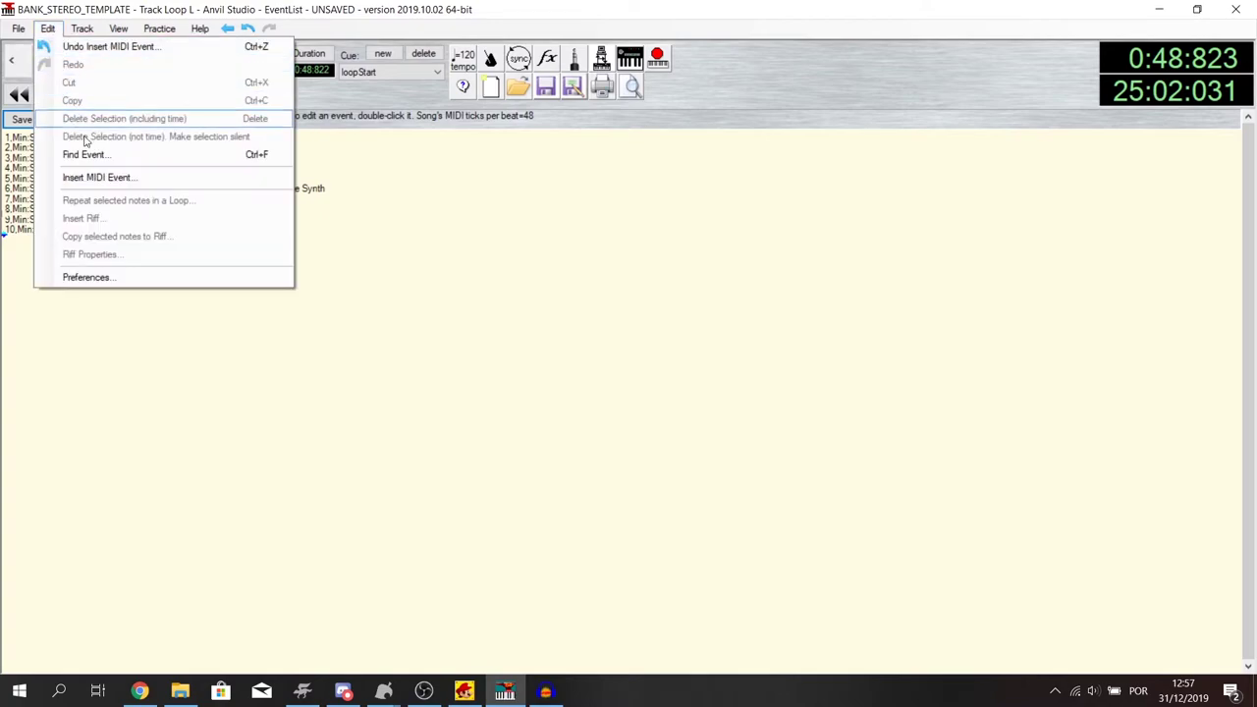
left_click(104, 177)
left_click(546, 410)
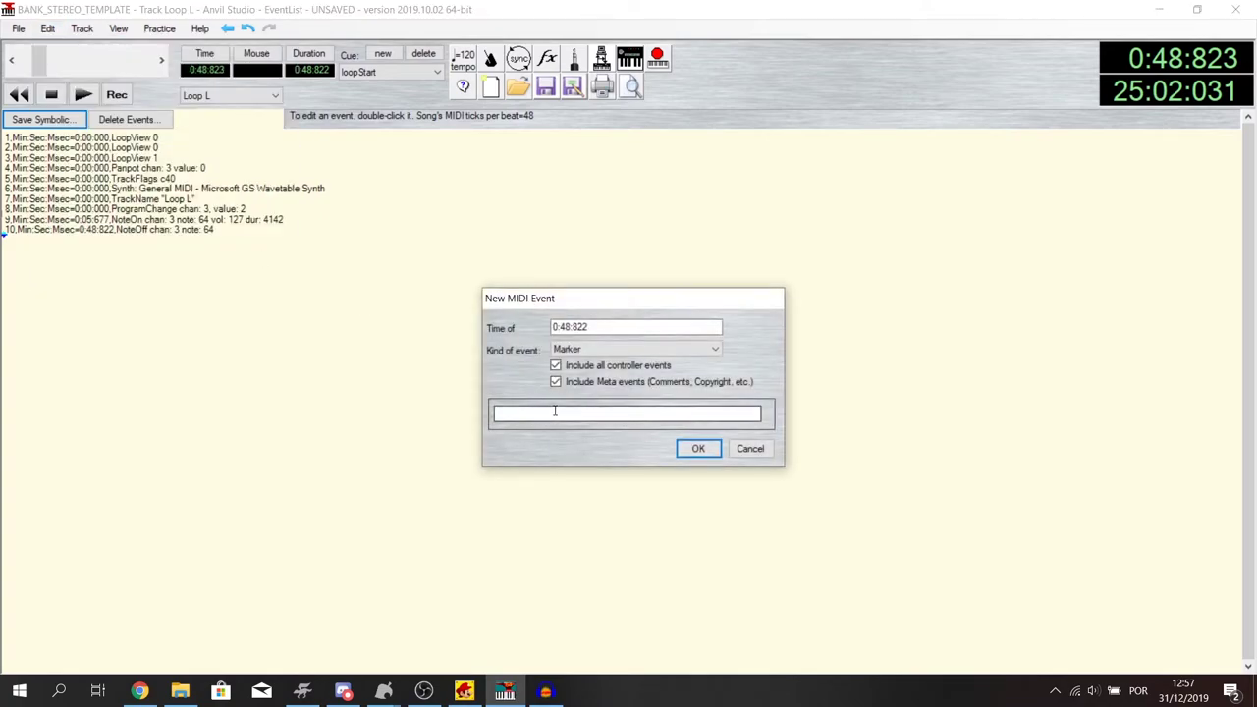
left_click(556, 410)
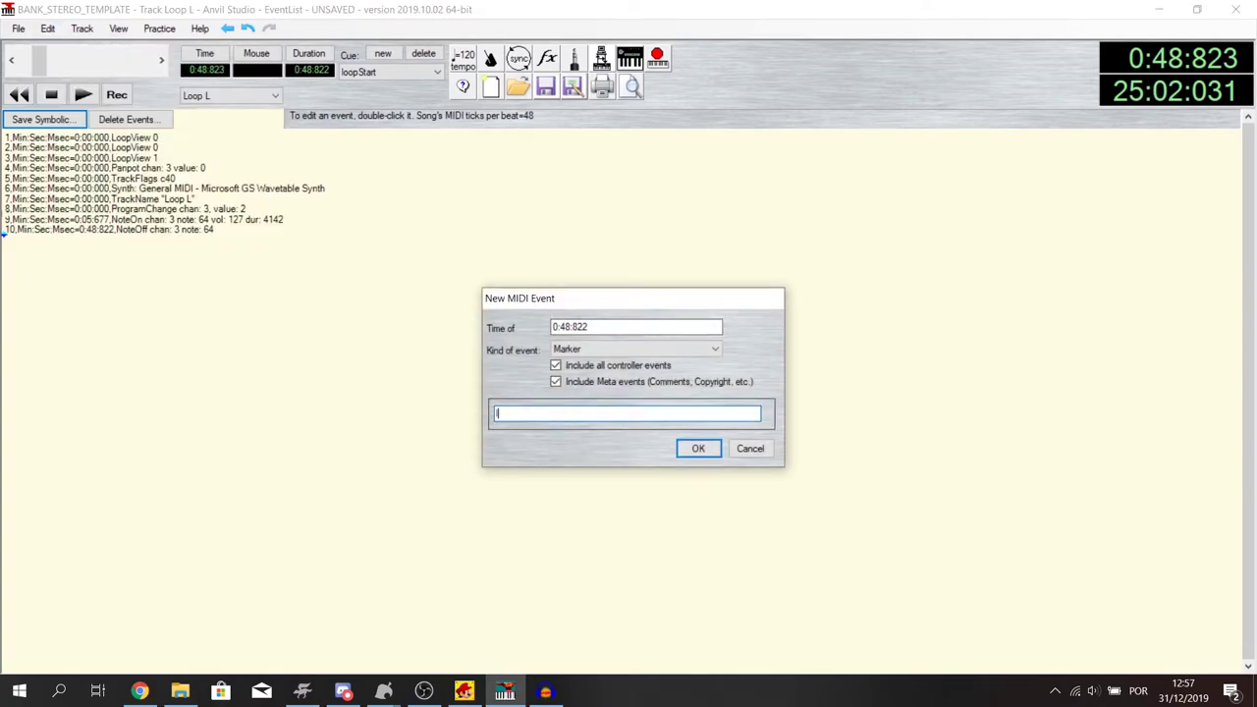
type("p")
key("Caps_Lock")
type("E")
key("Caps_Lock")
type("nd")
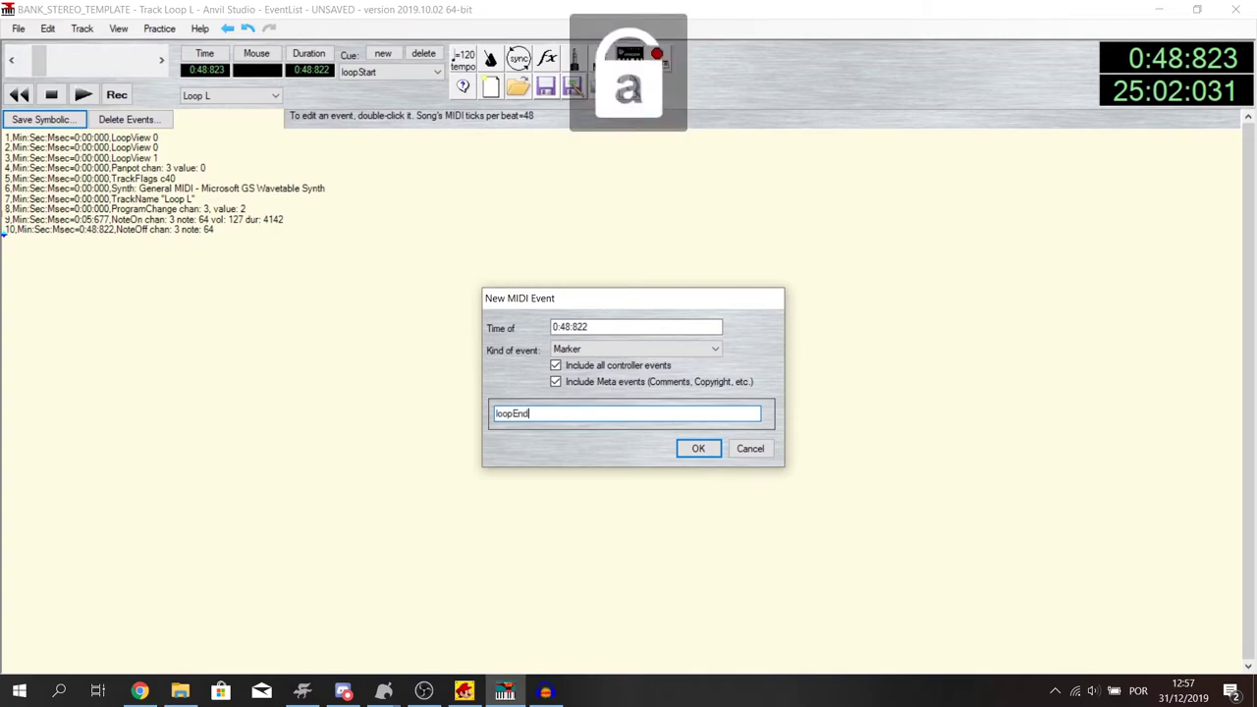
key("Return")
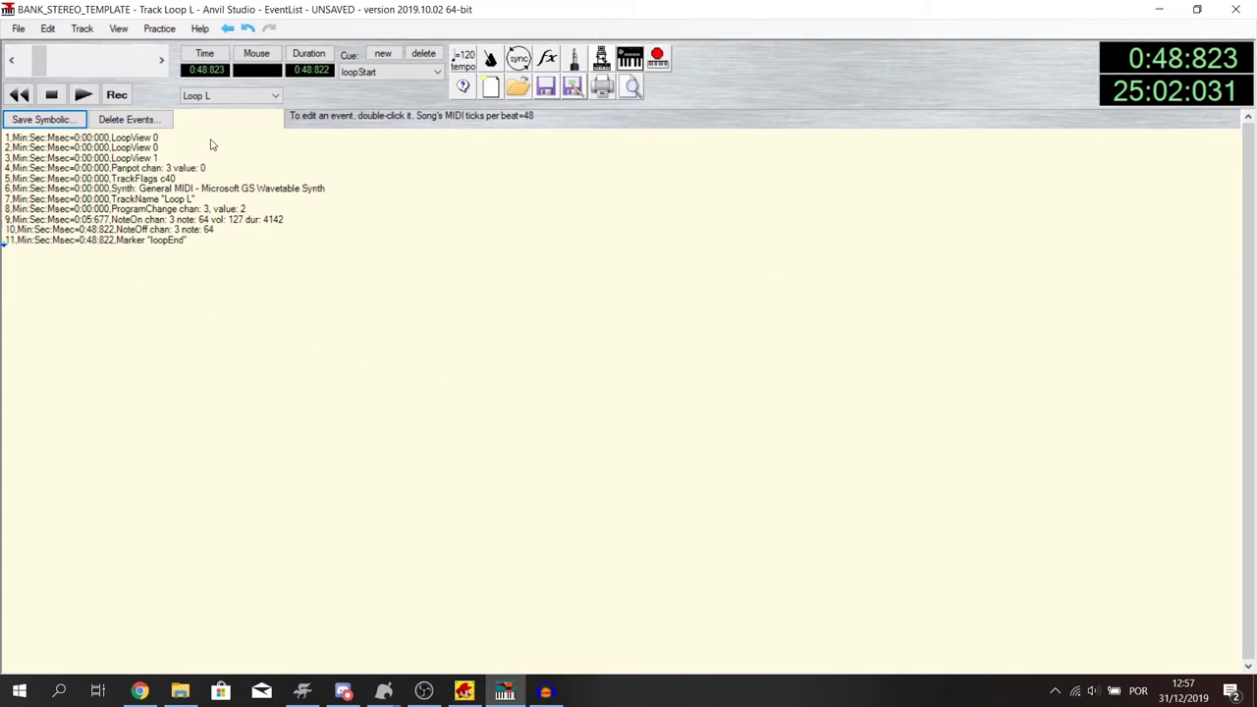
- Check the loop markers in the event lists of the Intro L and Loop L tracks
left_click(235, 95)
left_click(218, 122)
left_click(232, 95)
left_click(204, 144)
- Export the song as a MIDI-format 0 file named "MySAVE" in the desktop's "Tutorial stuff oh ye" folder, and close Anvil Studio
left_click(16, 29)
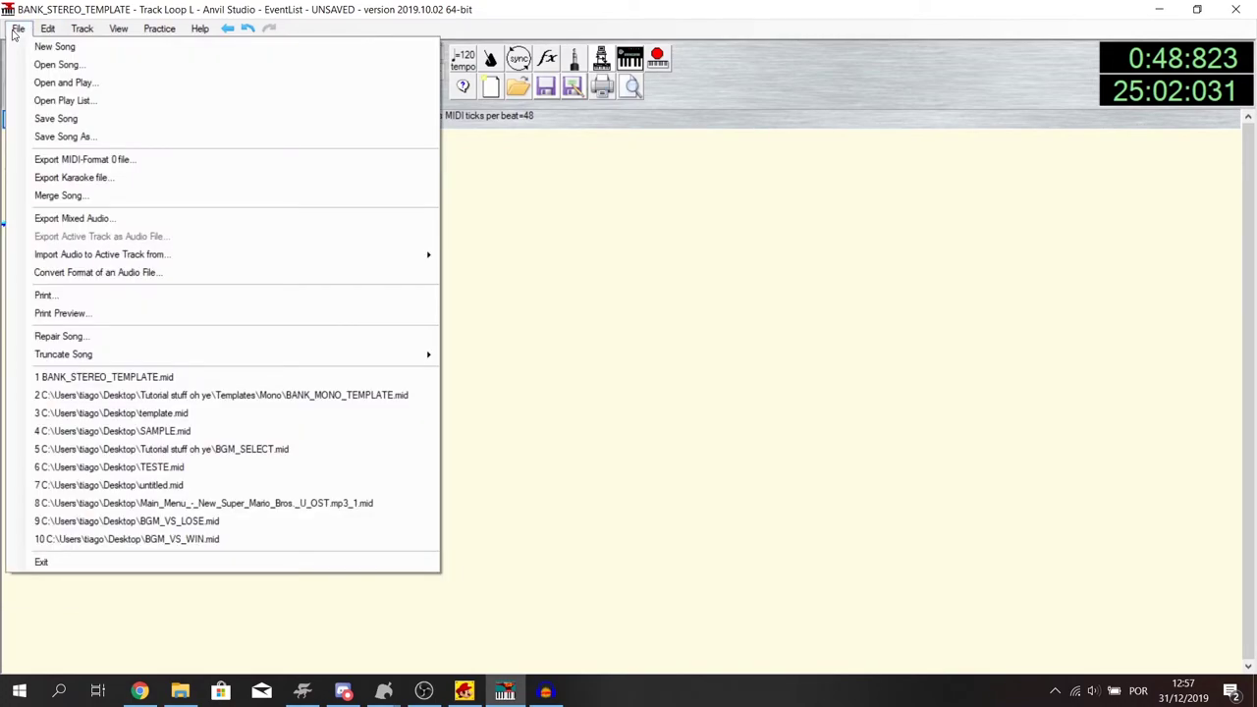
left_click(195, 161)
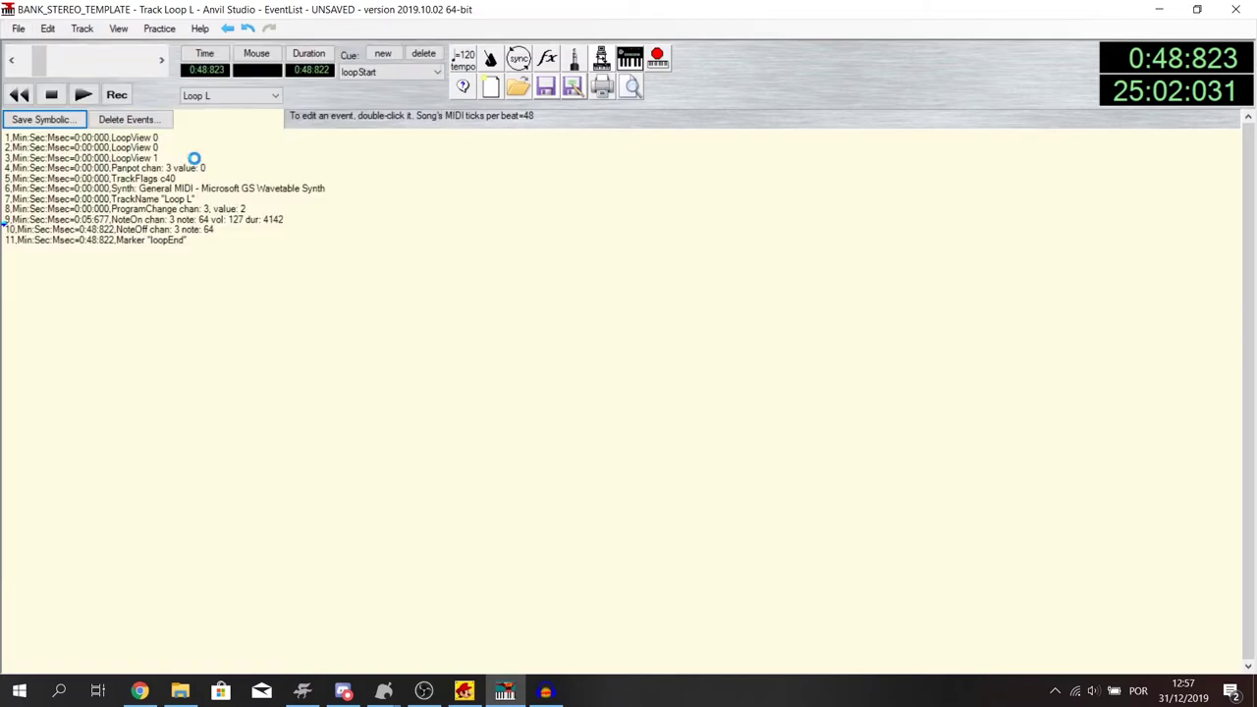
scroll(232, 321, "up", 5)
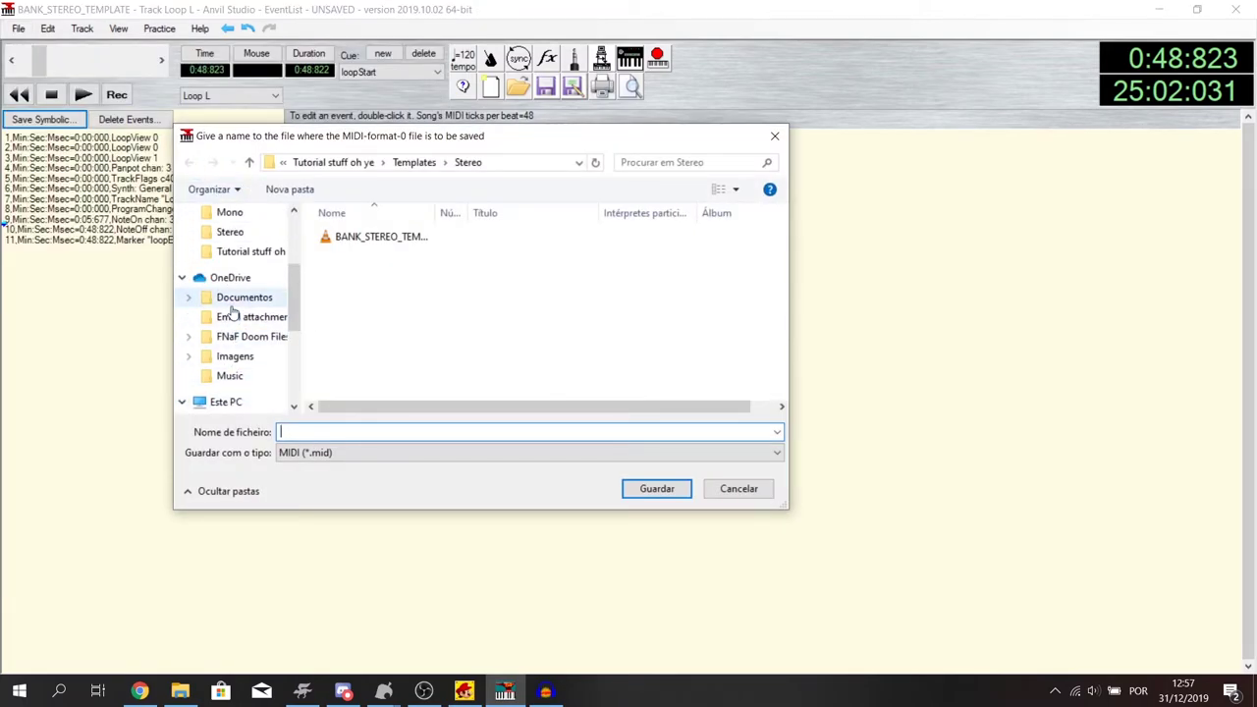
left_click(248, 246)
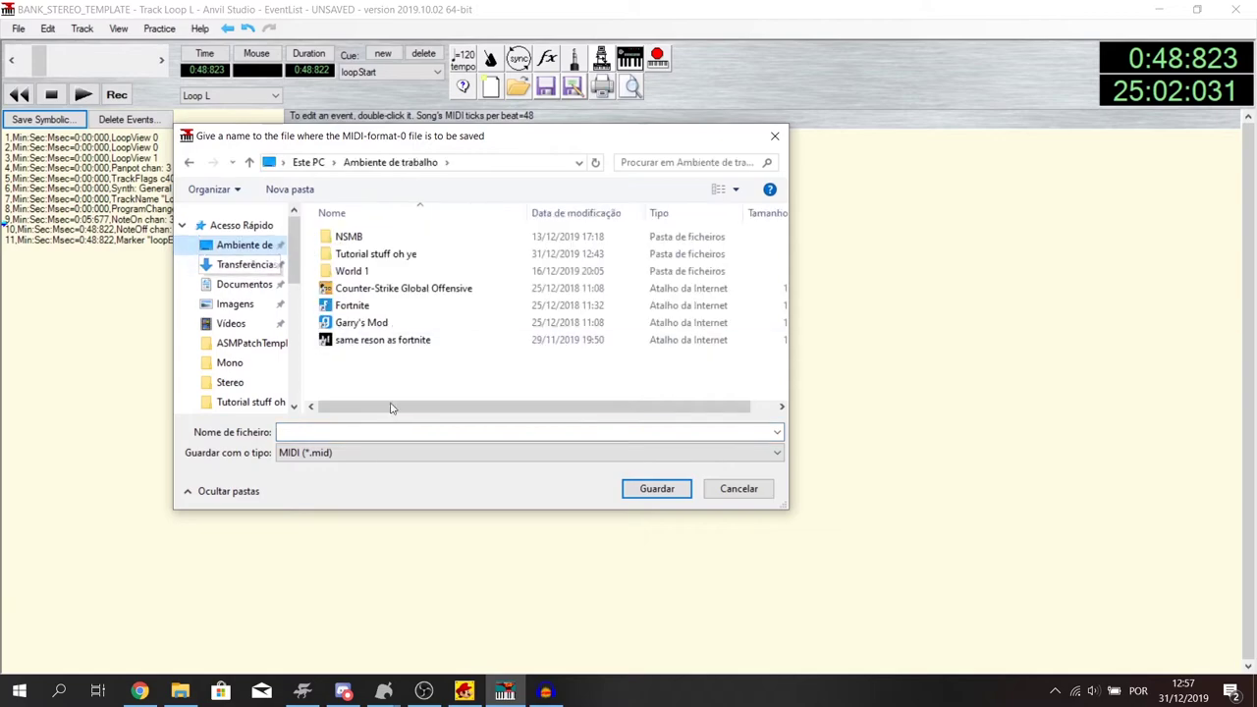
double_click(381, 257)
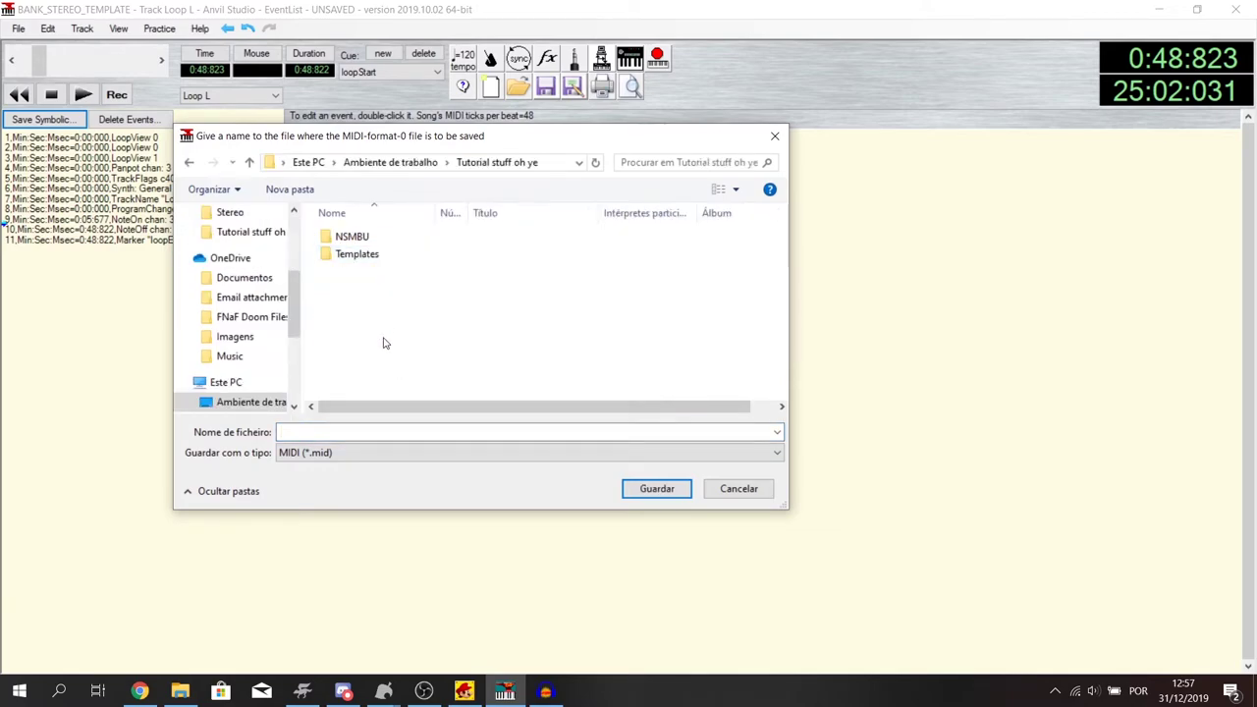
type("M")
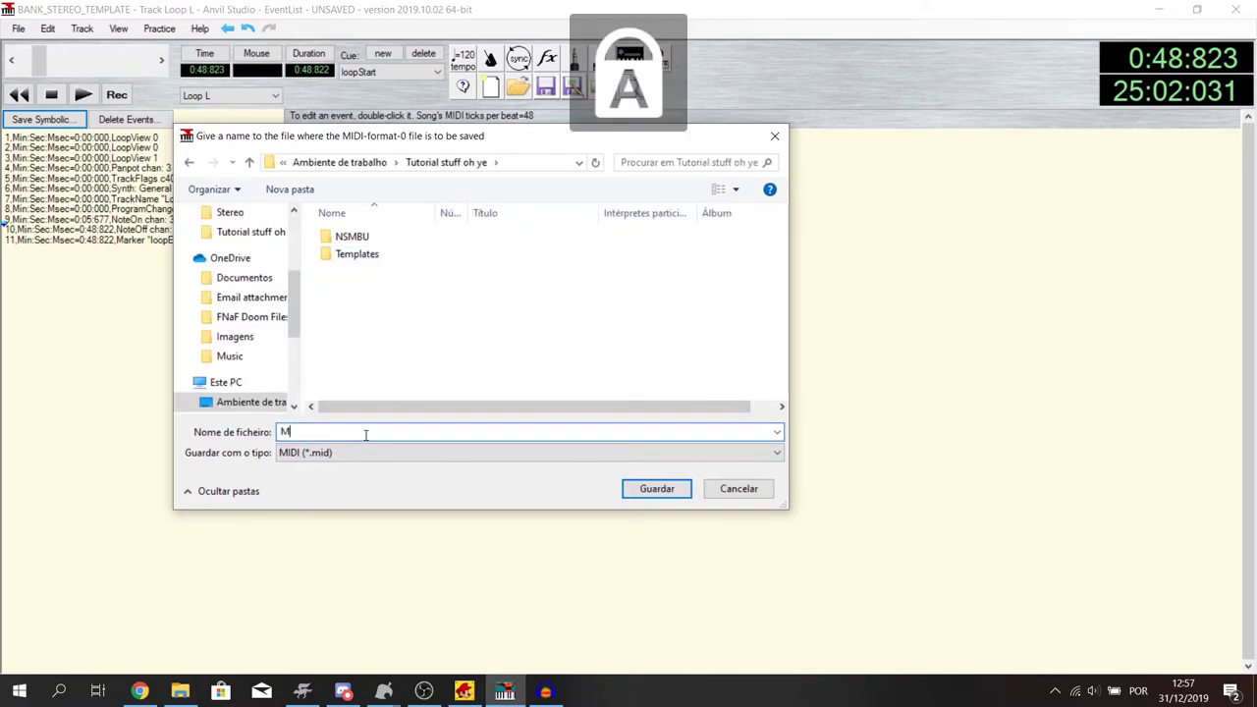
type("ySAVE")
key("Caps_Lock")
key("Return")
left_click(828, 445)
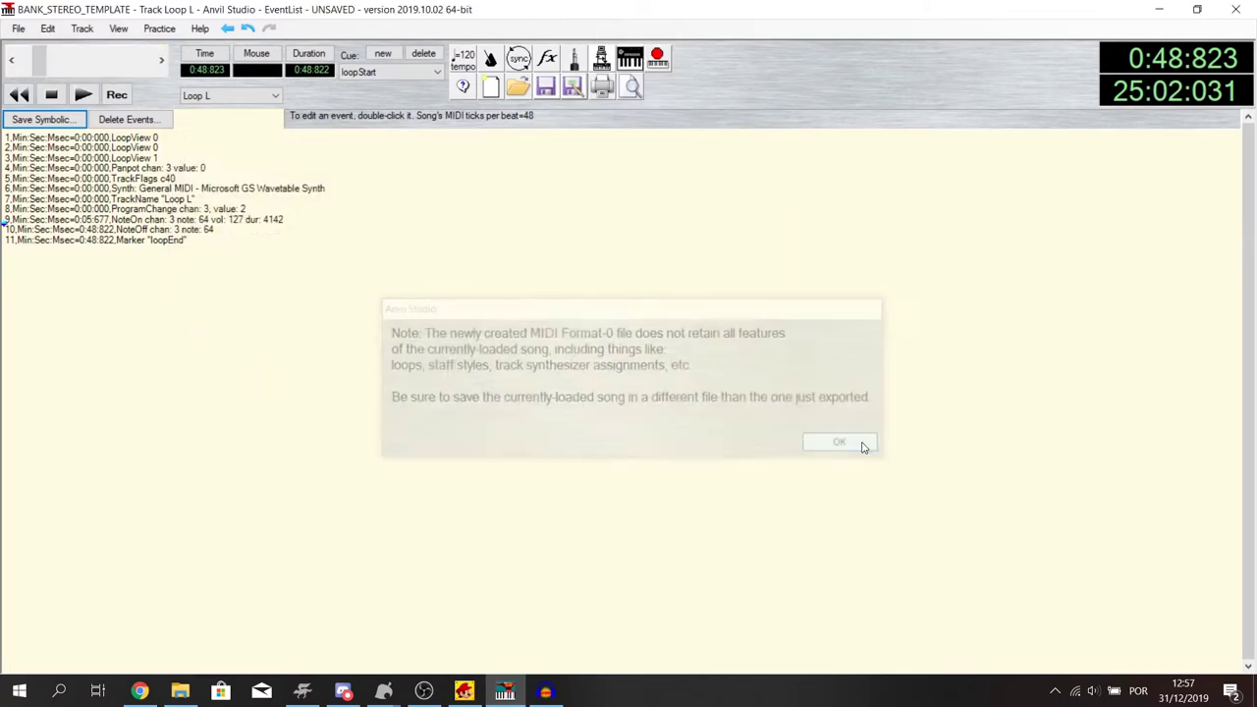
left_click(1235, 8)
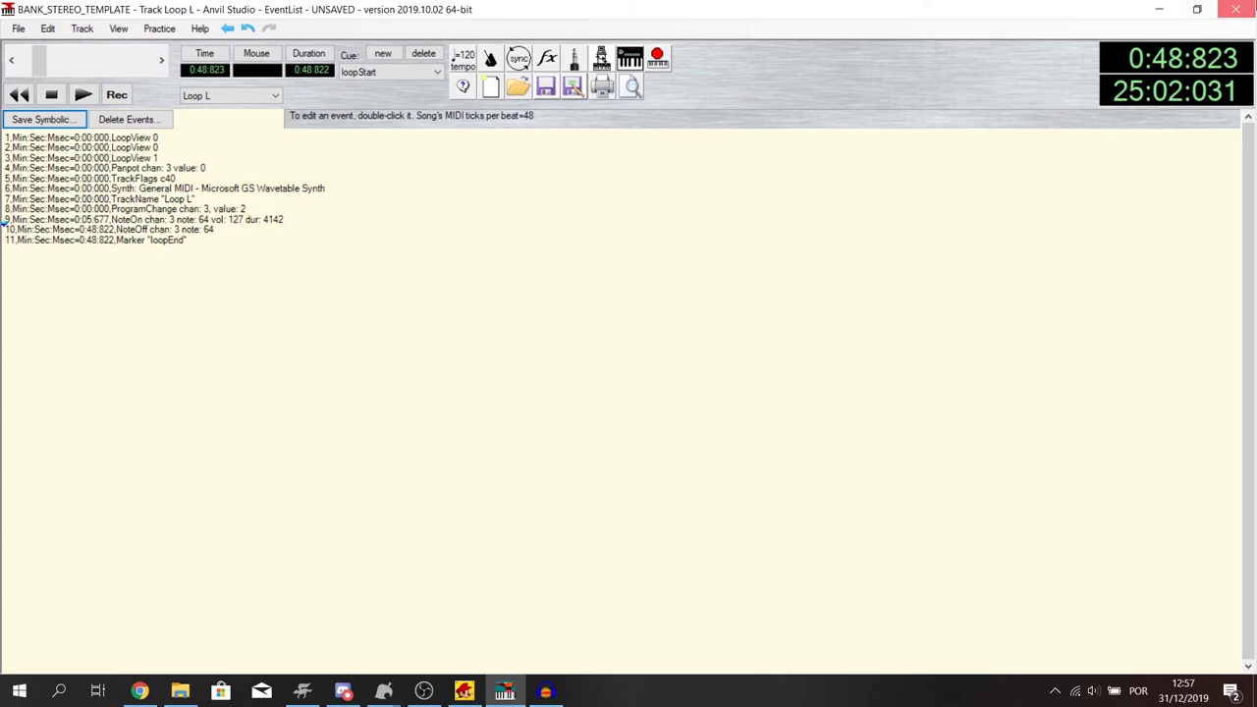
left_click(713, 414)
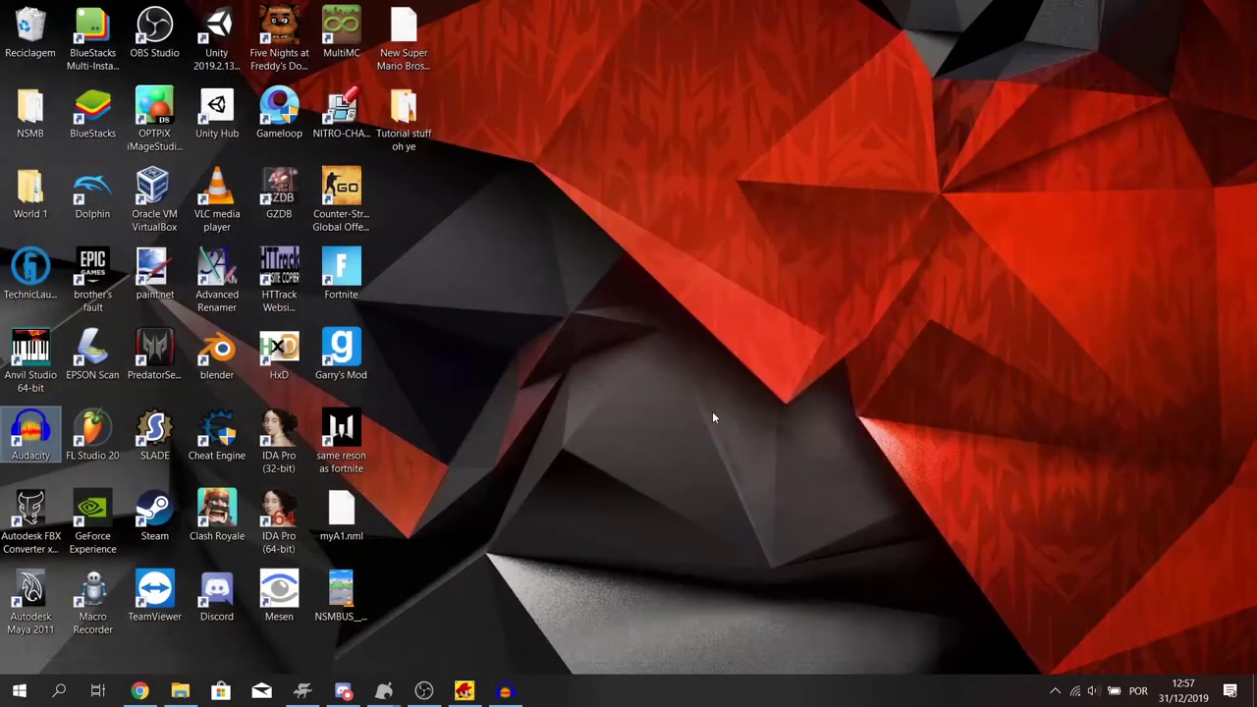